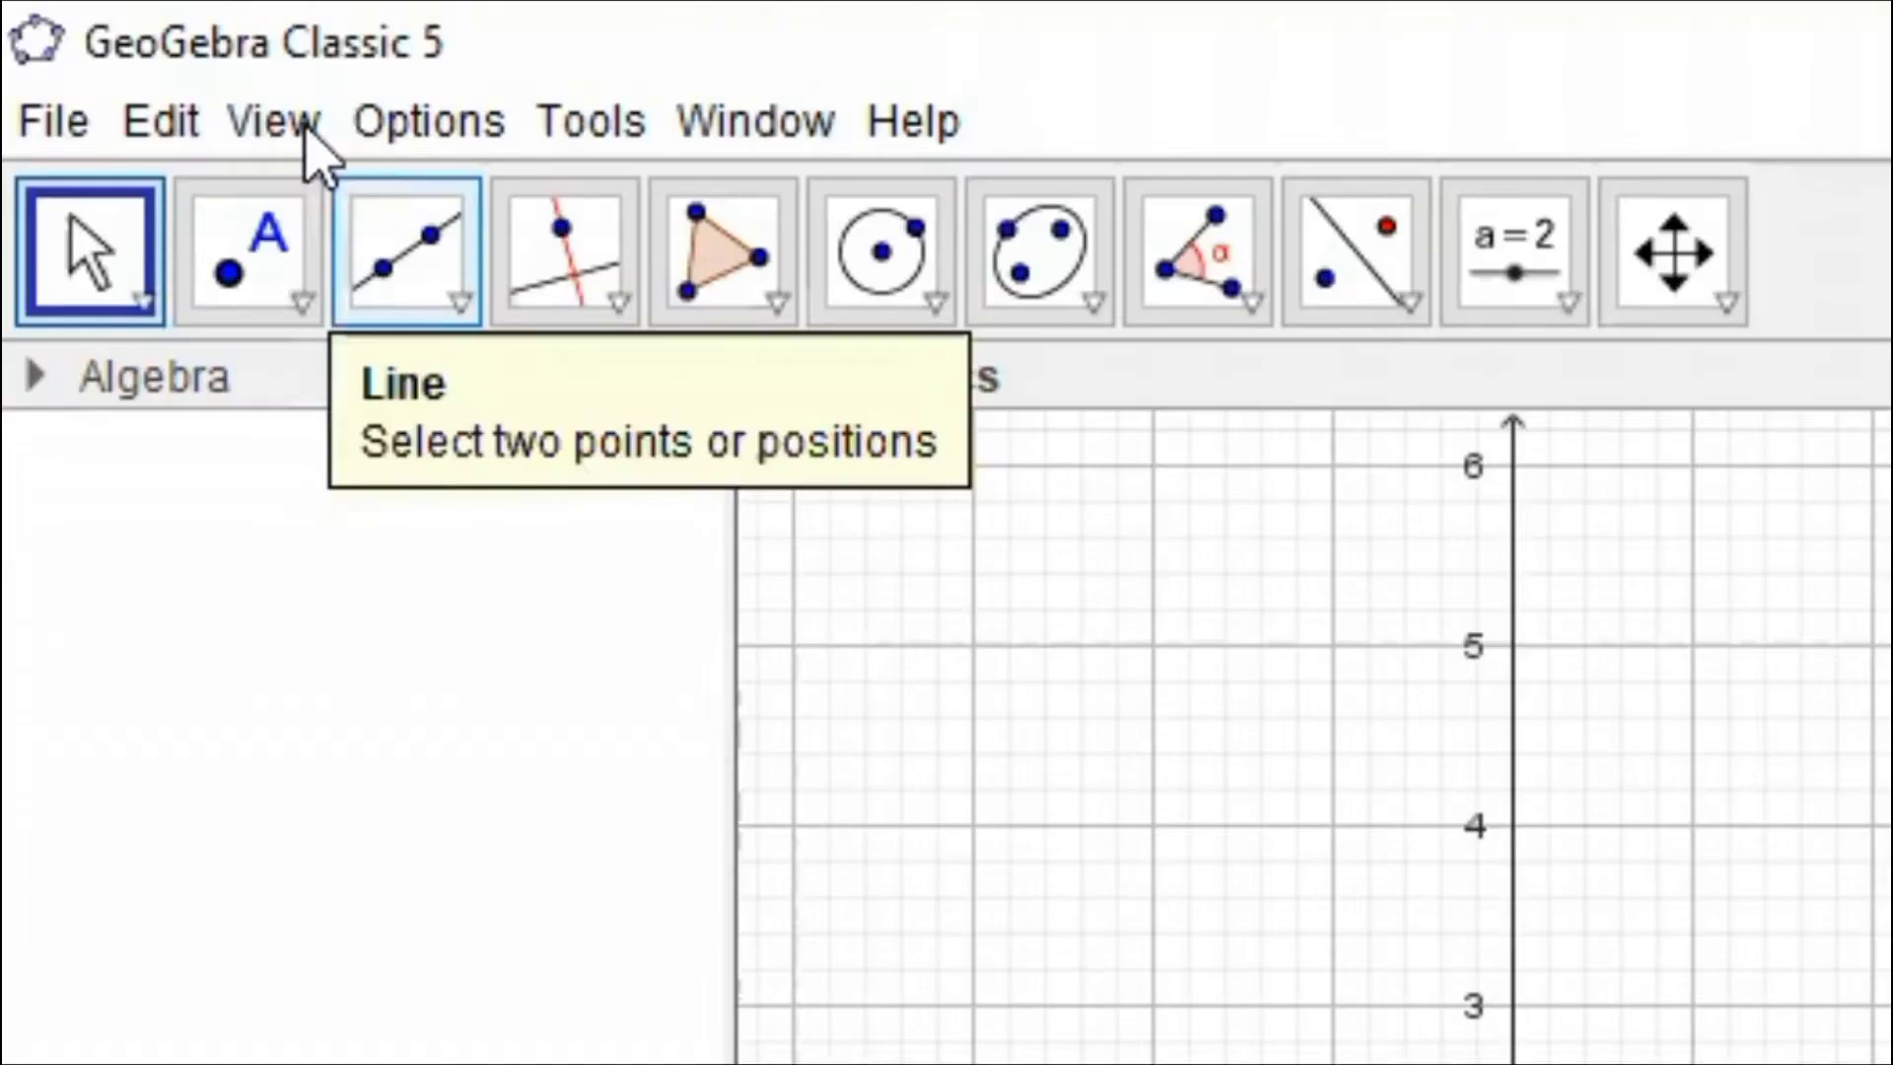
Show the 3D Graphics view beside the Graphics view and widen the Algebra panel and the Graphics view.
left_click(116, 77)
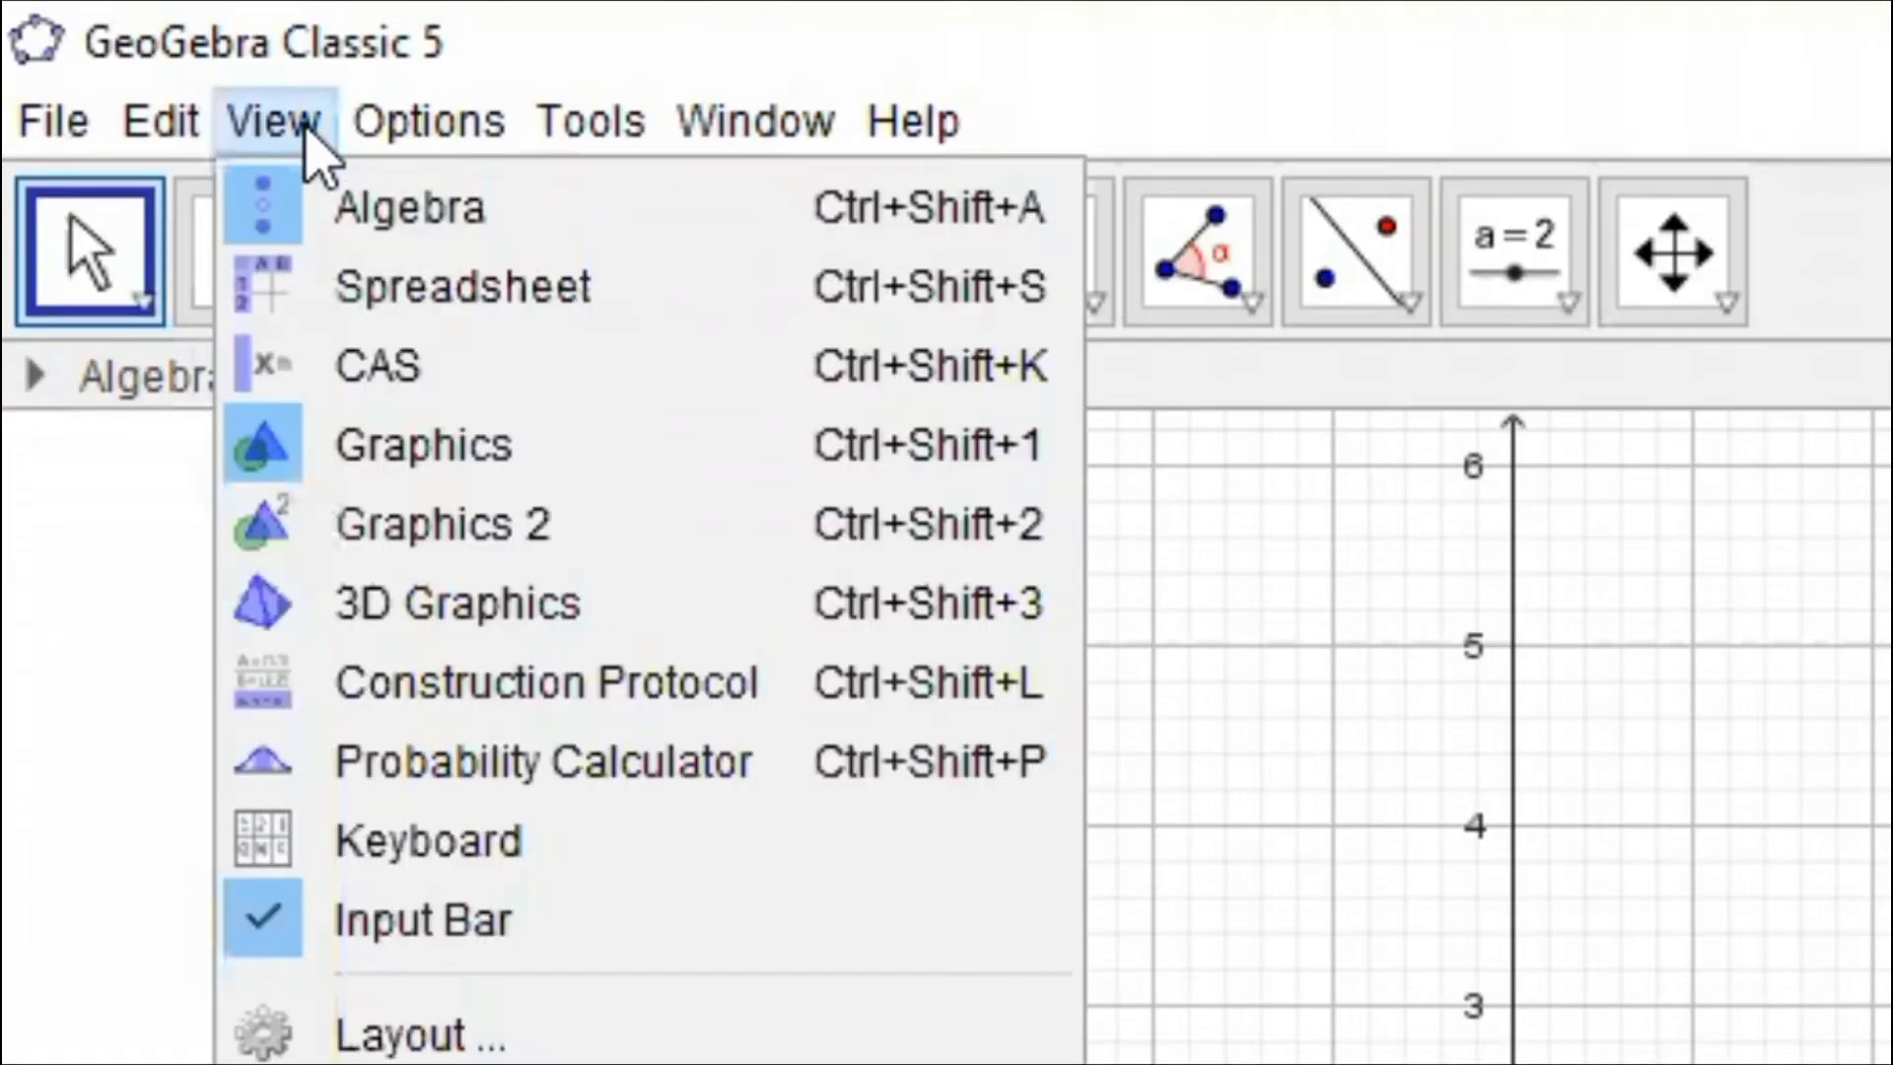
left_click(264, 98)
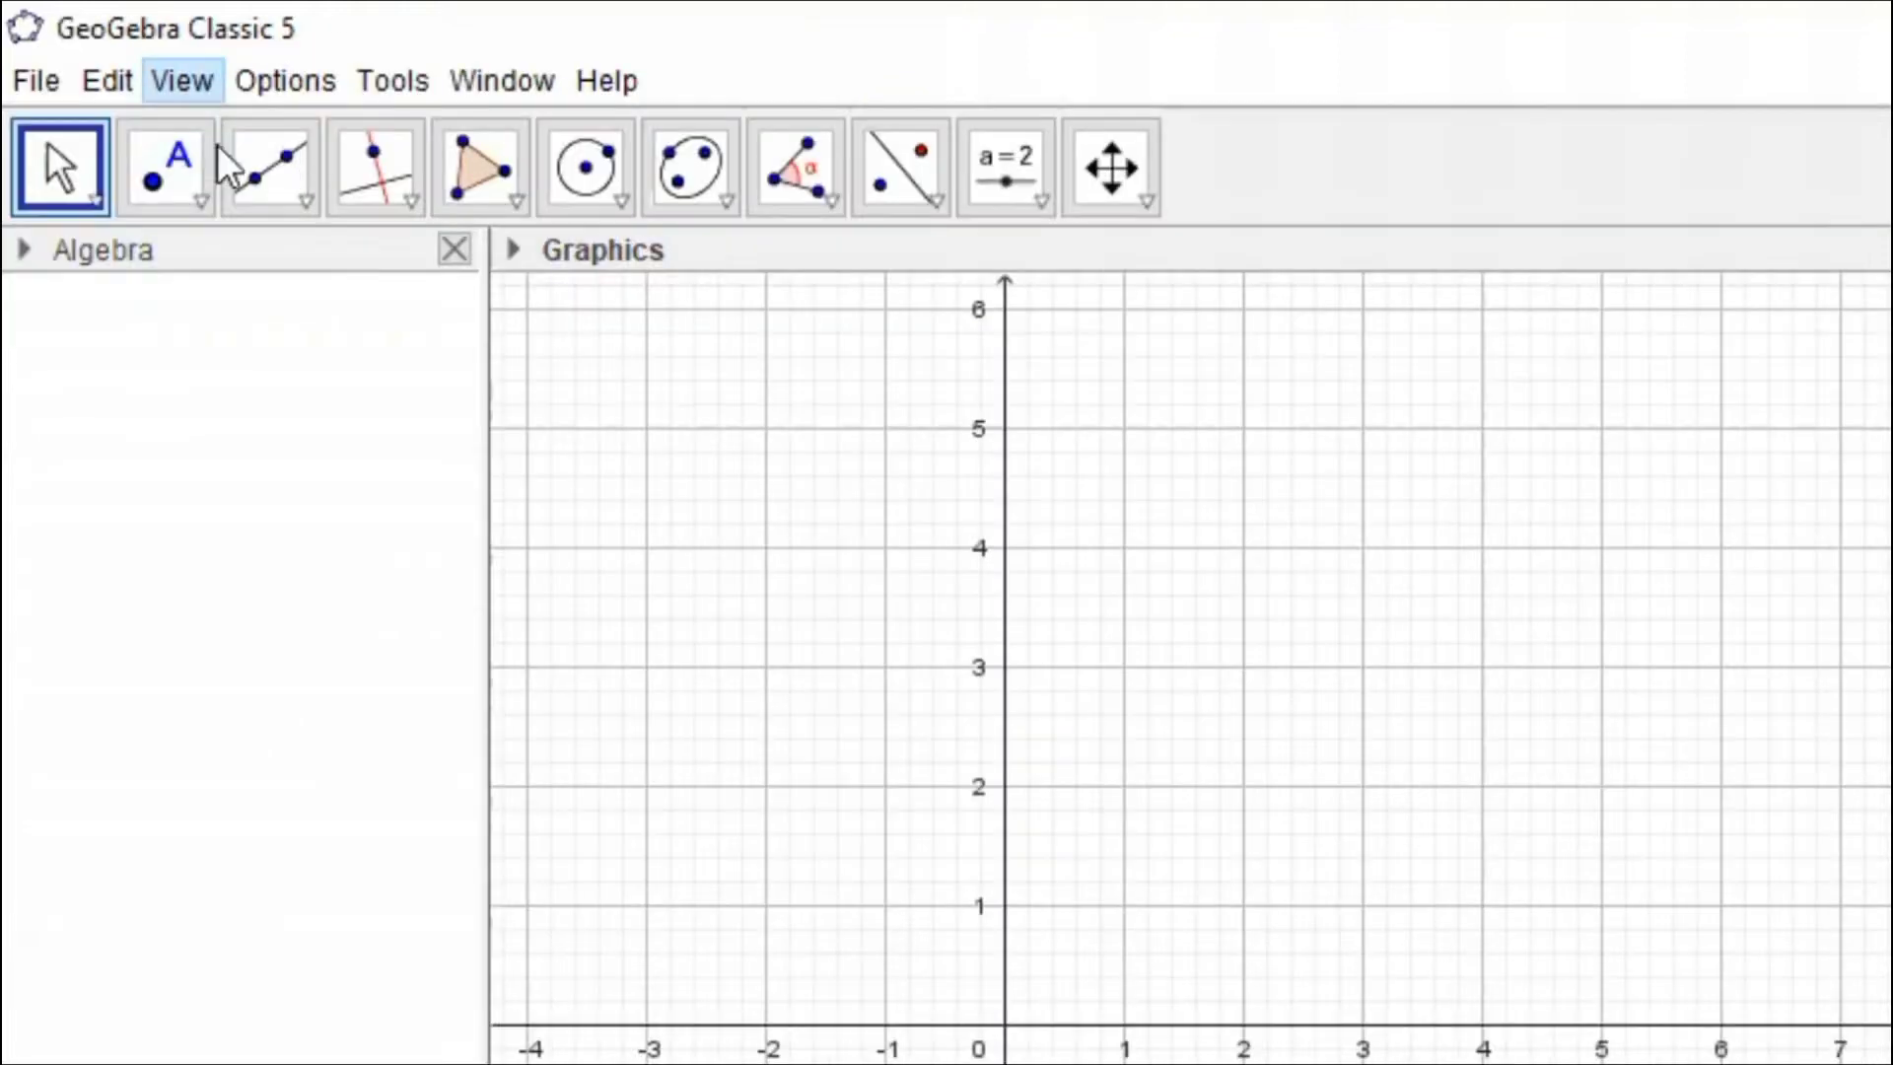
left_click(430, 123)
mouse_move(183, 83)
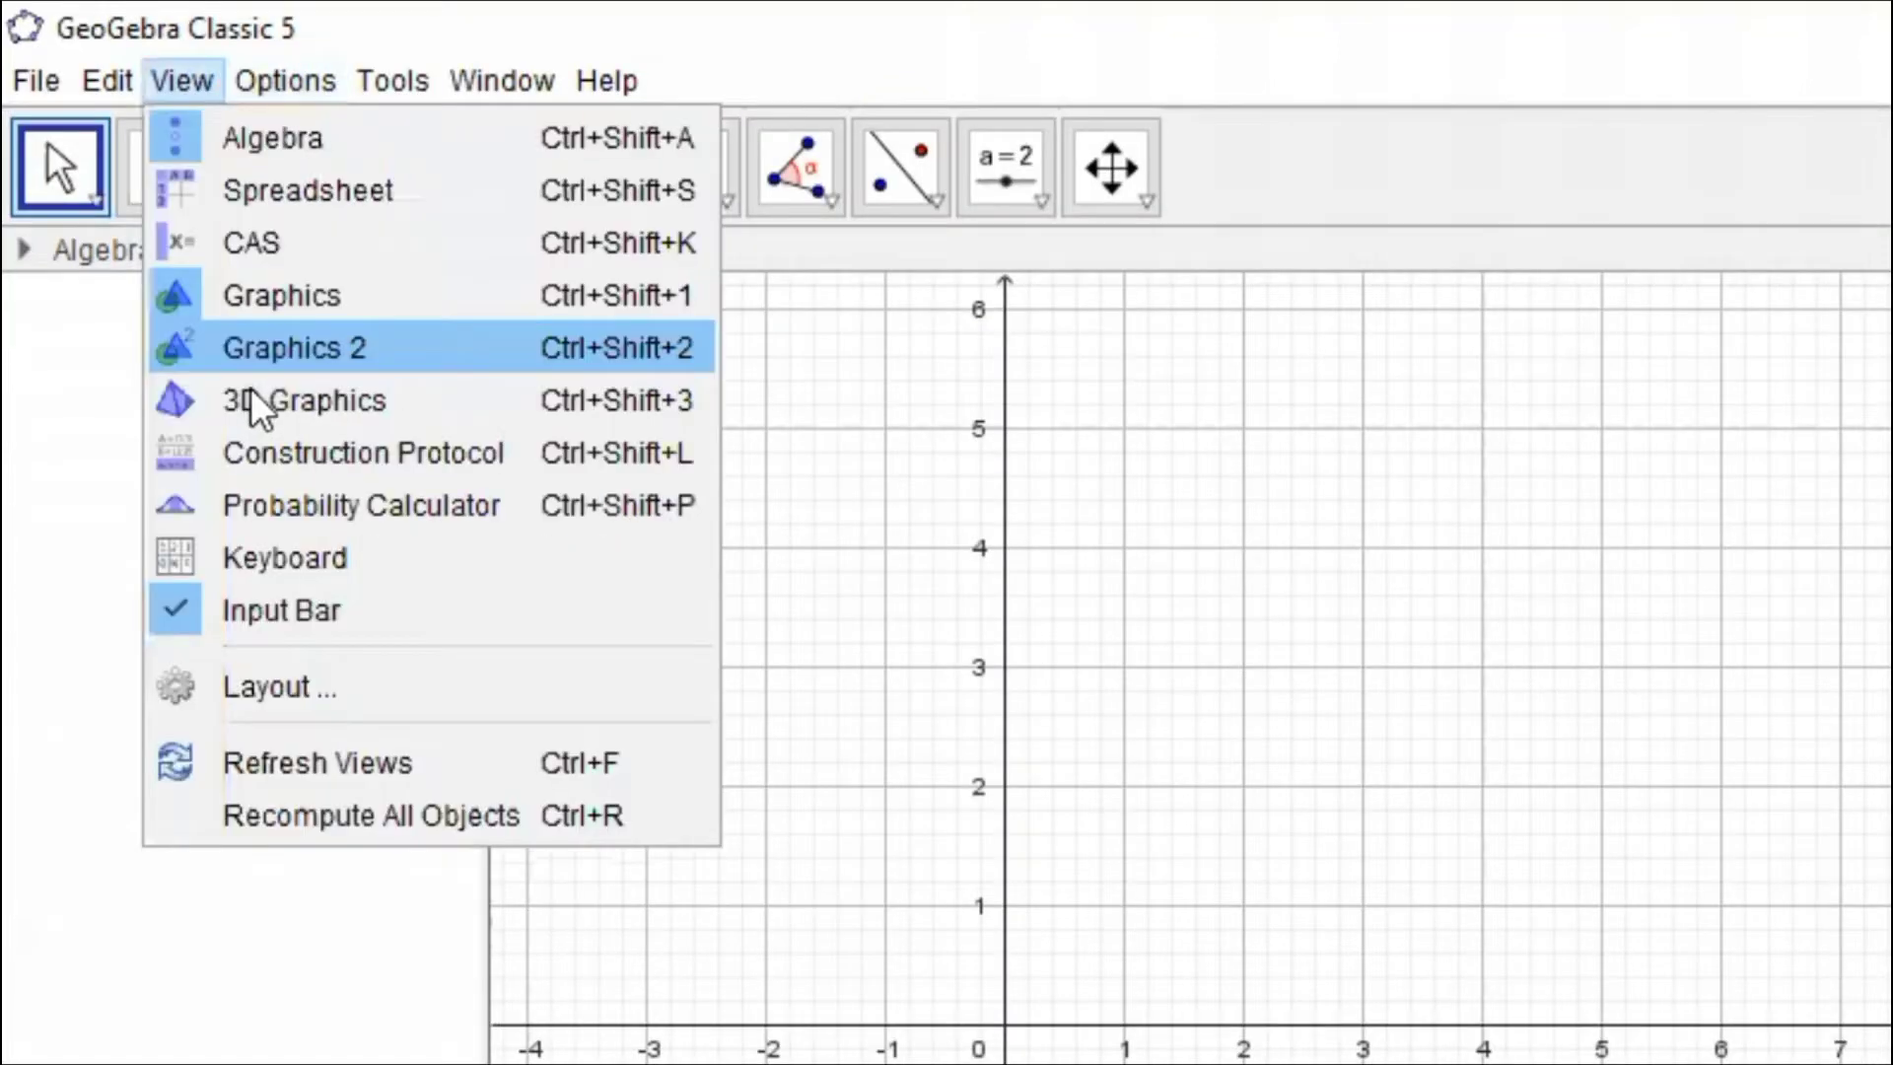
left_click(258, 404)
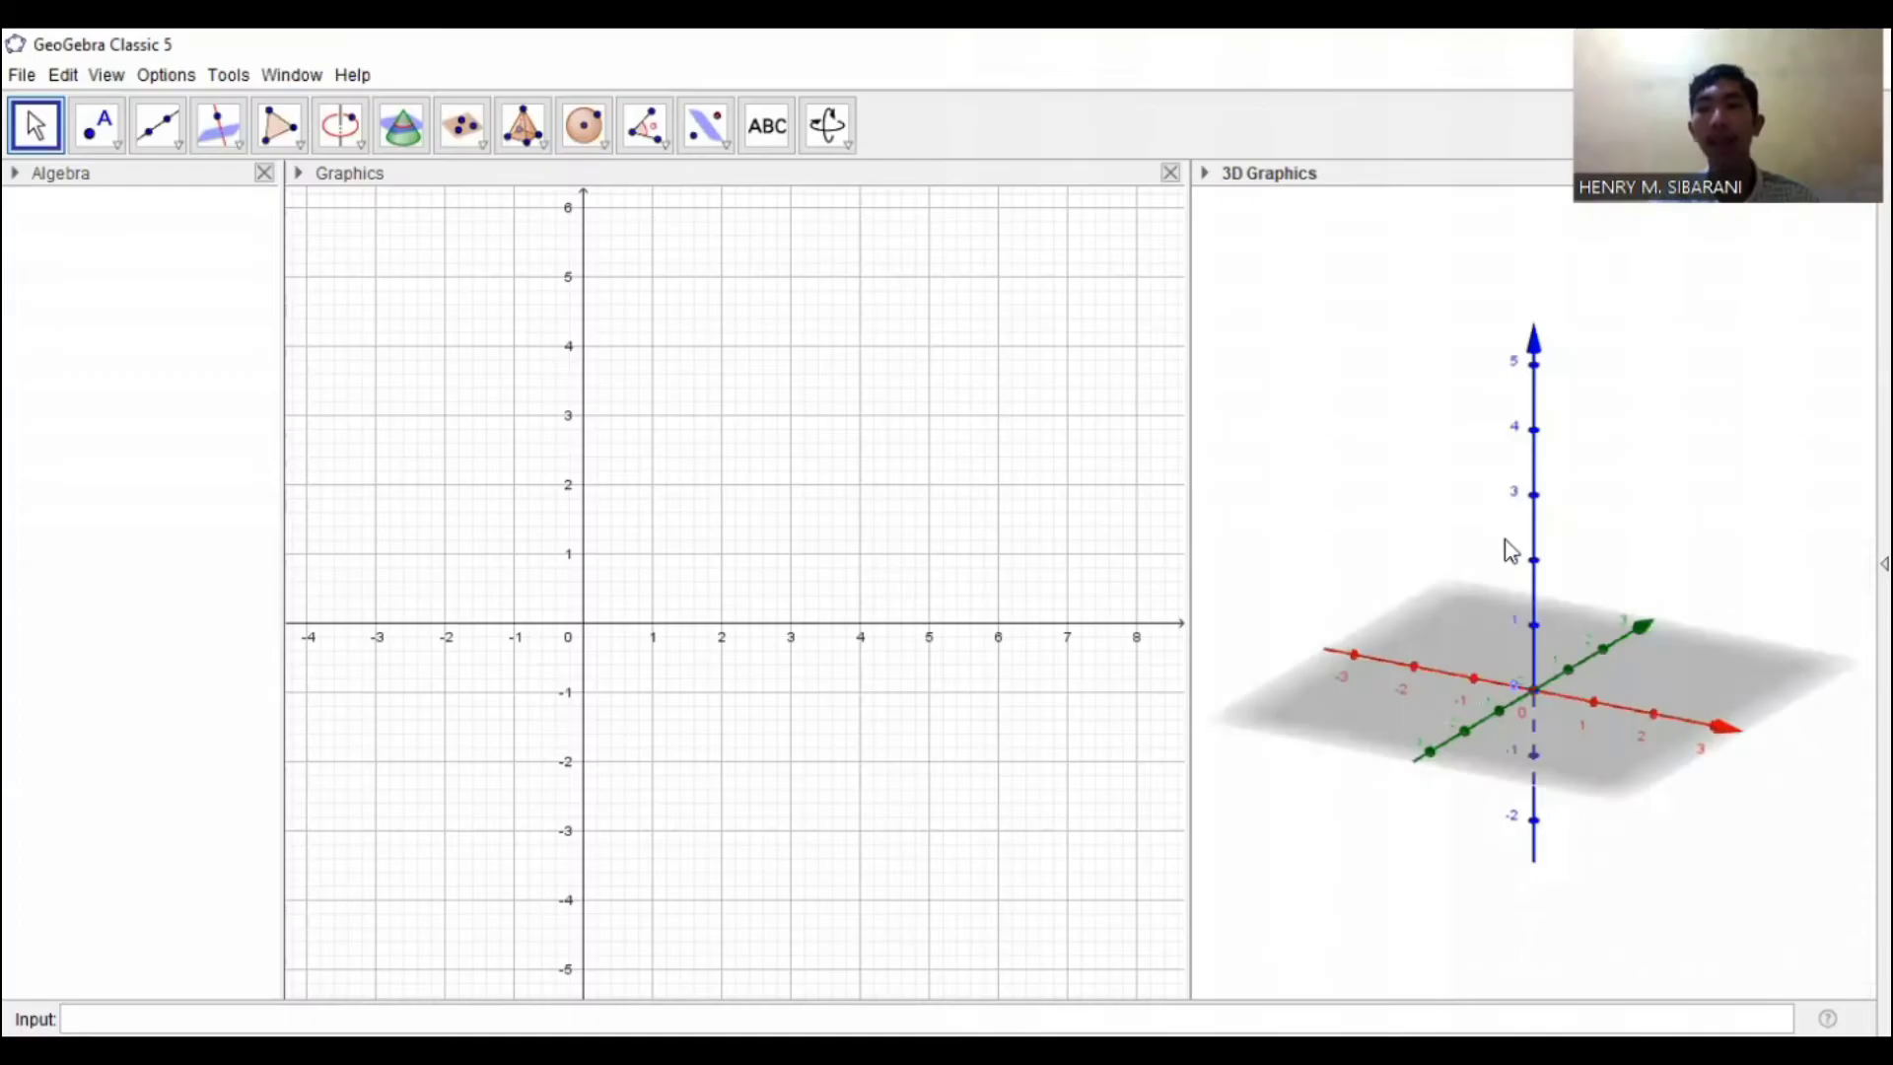
left_click_drag(1190, 559, 1232, 559)
left_click_drag(283, 516, 340, 515)
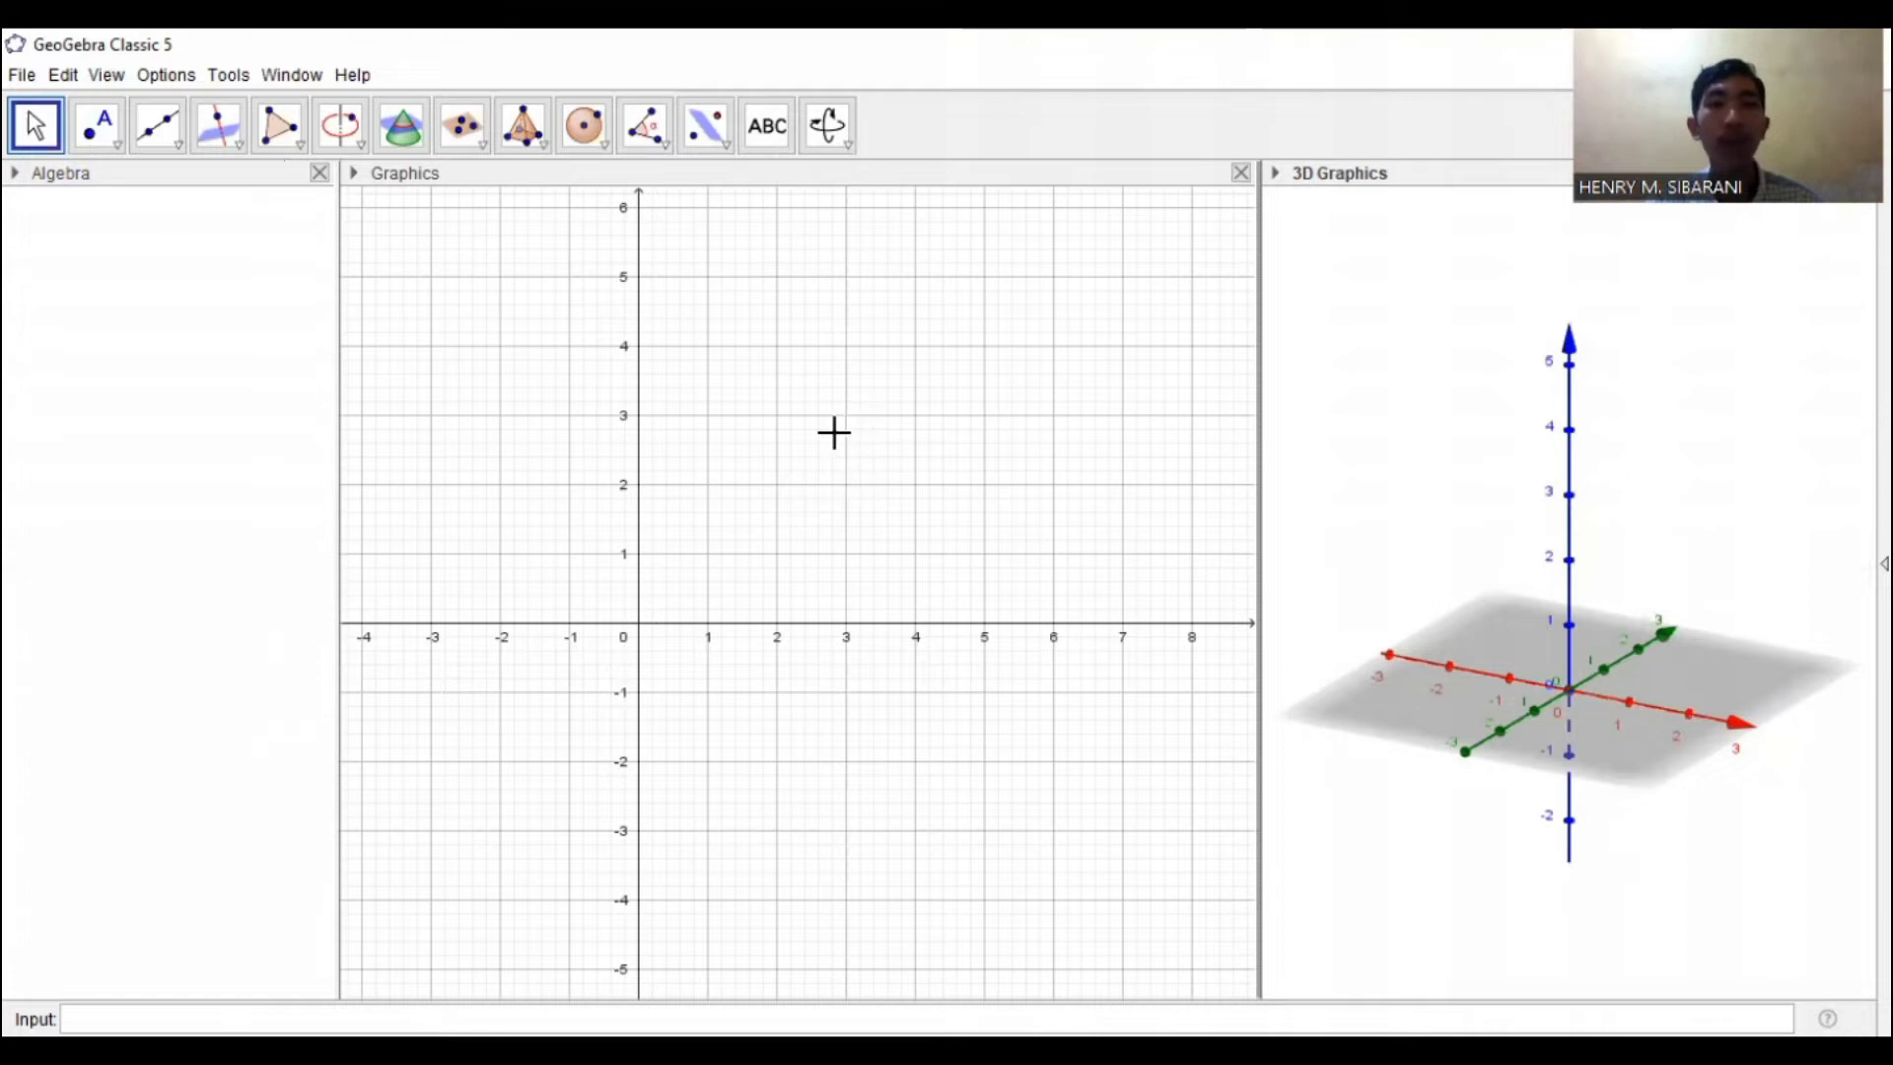
Place a new number slider in the upper part of the 2D Graphics view and name it S.
left_click(936, 340)
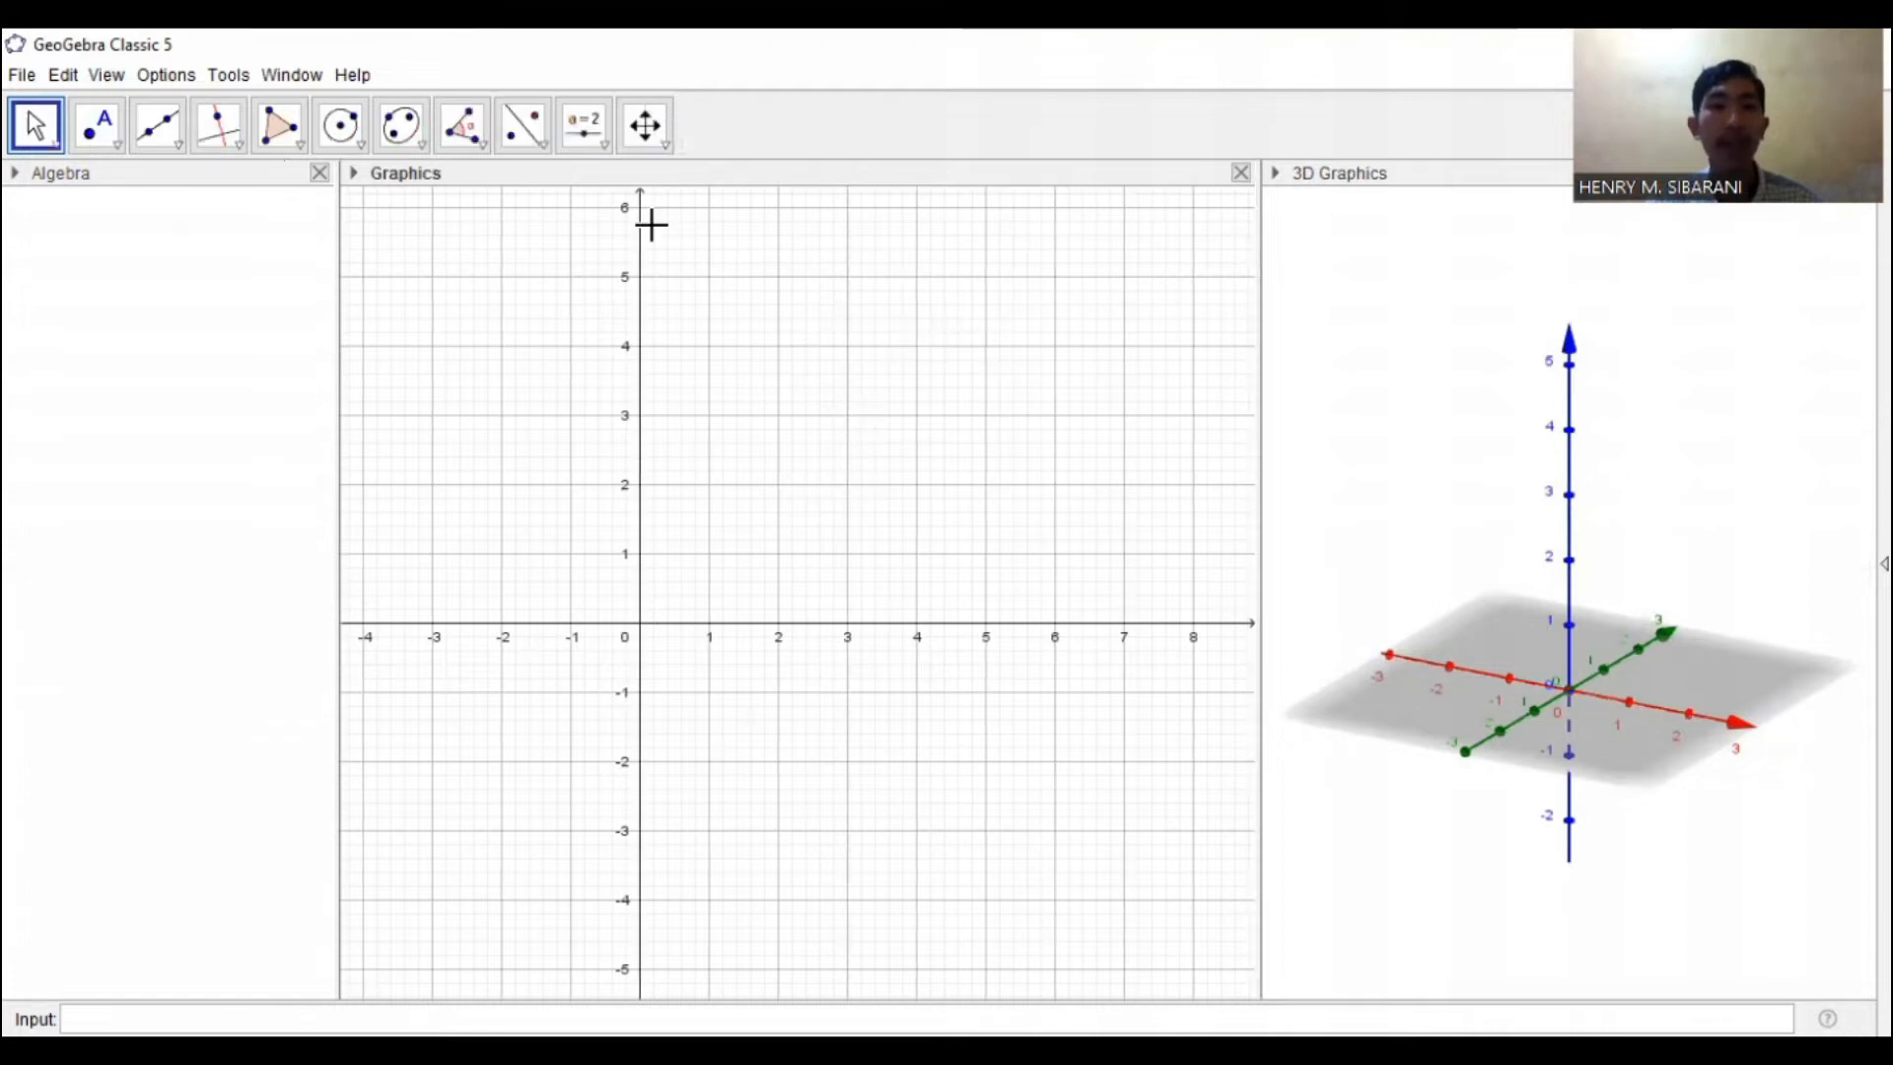
left_click(589, 135)
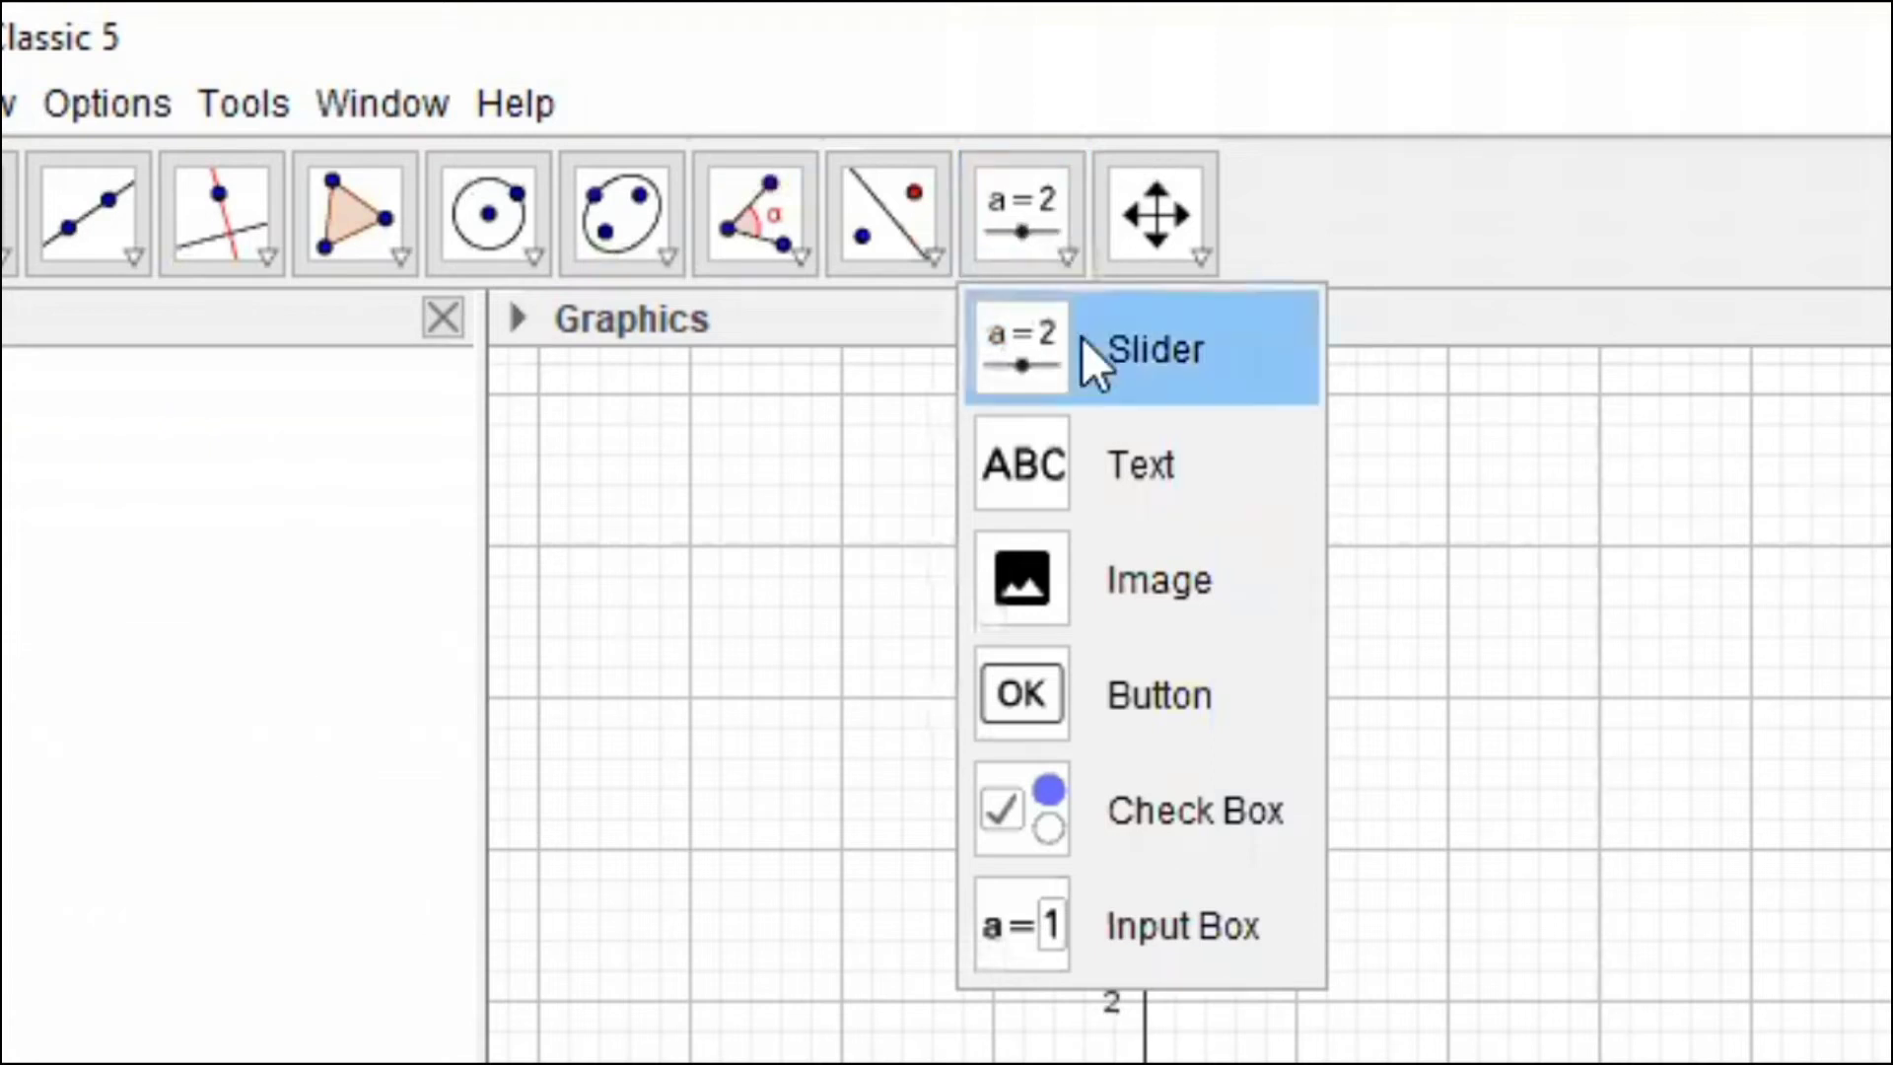
left_click(1155, 361)
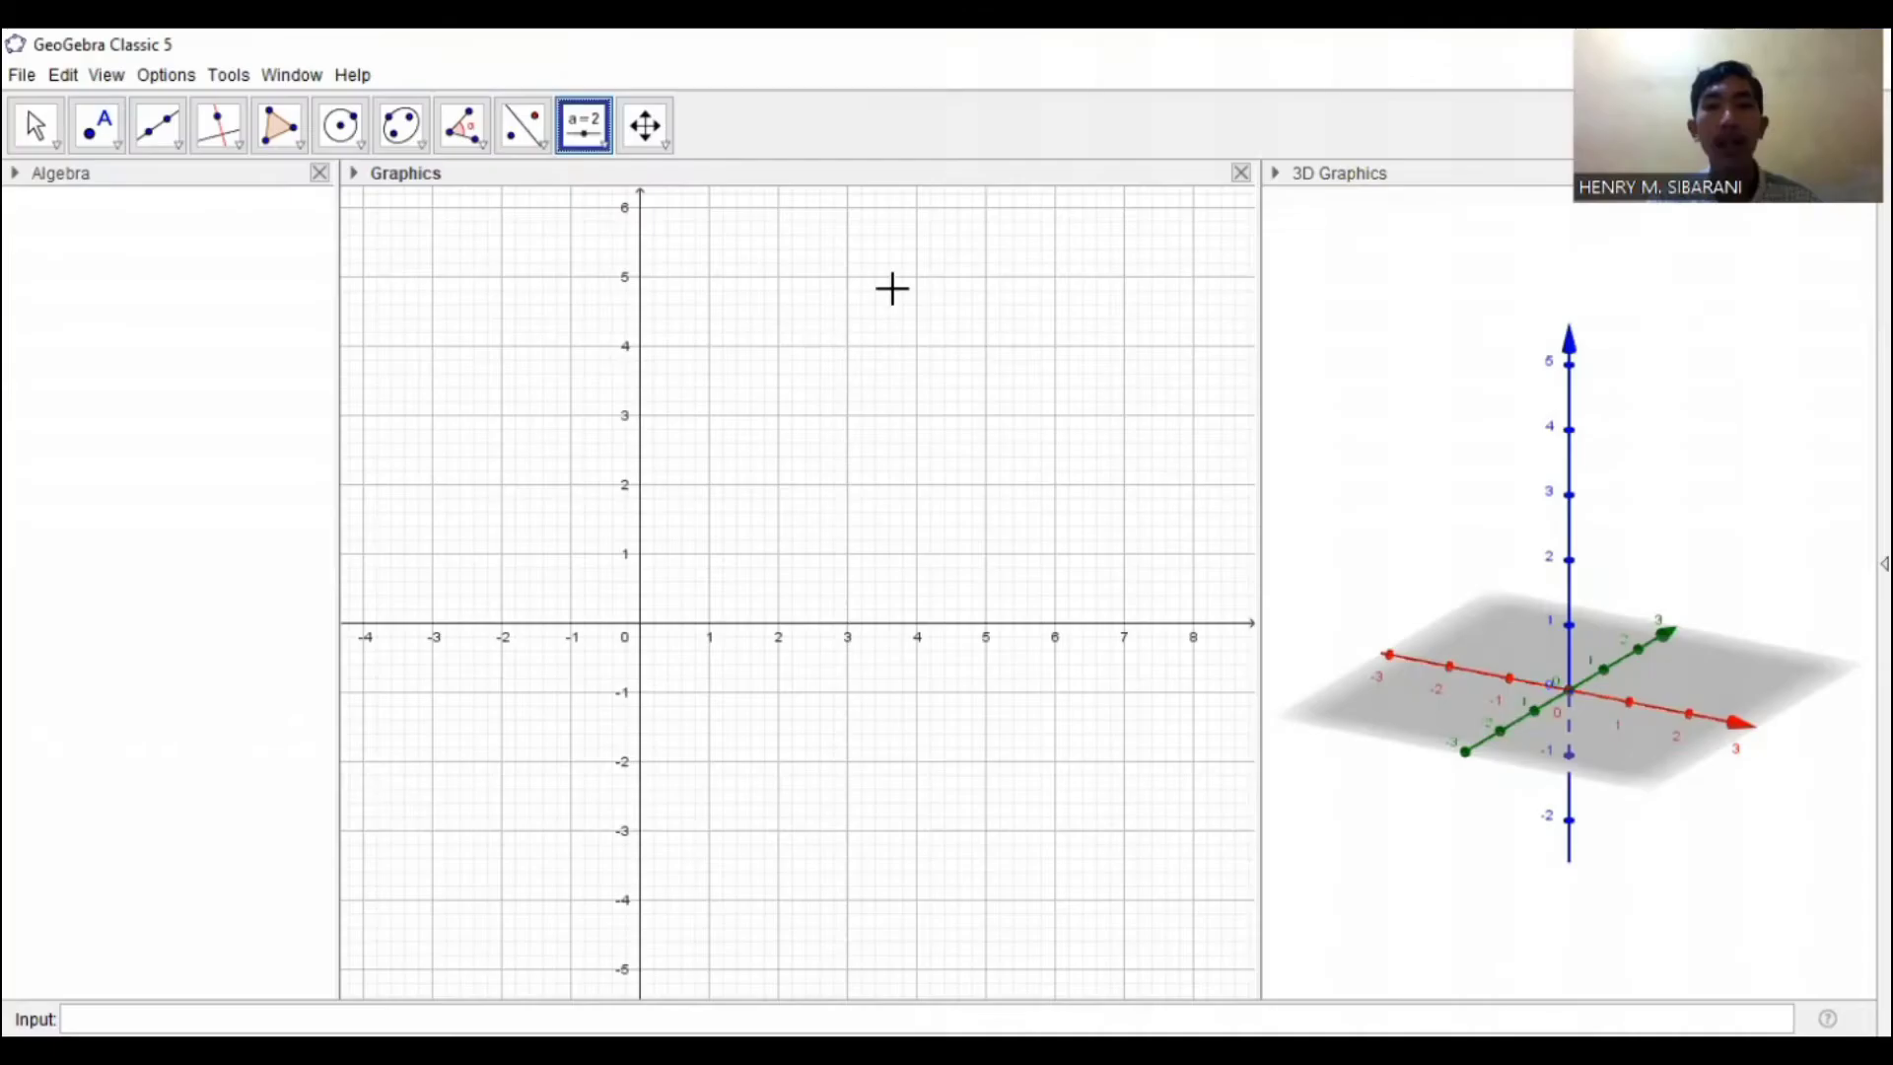
left_click(989, 243)
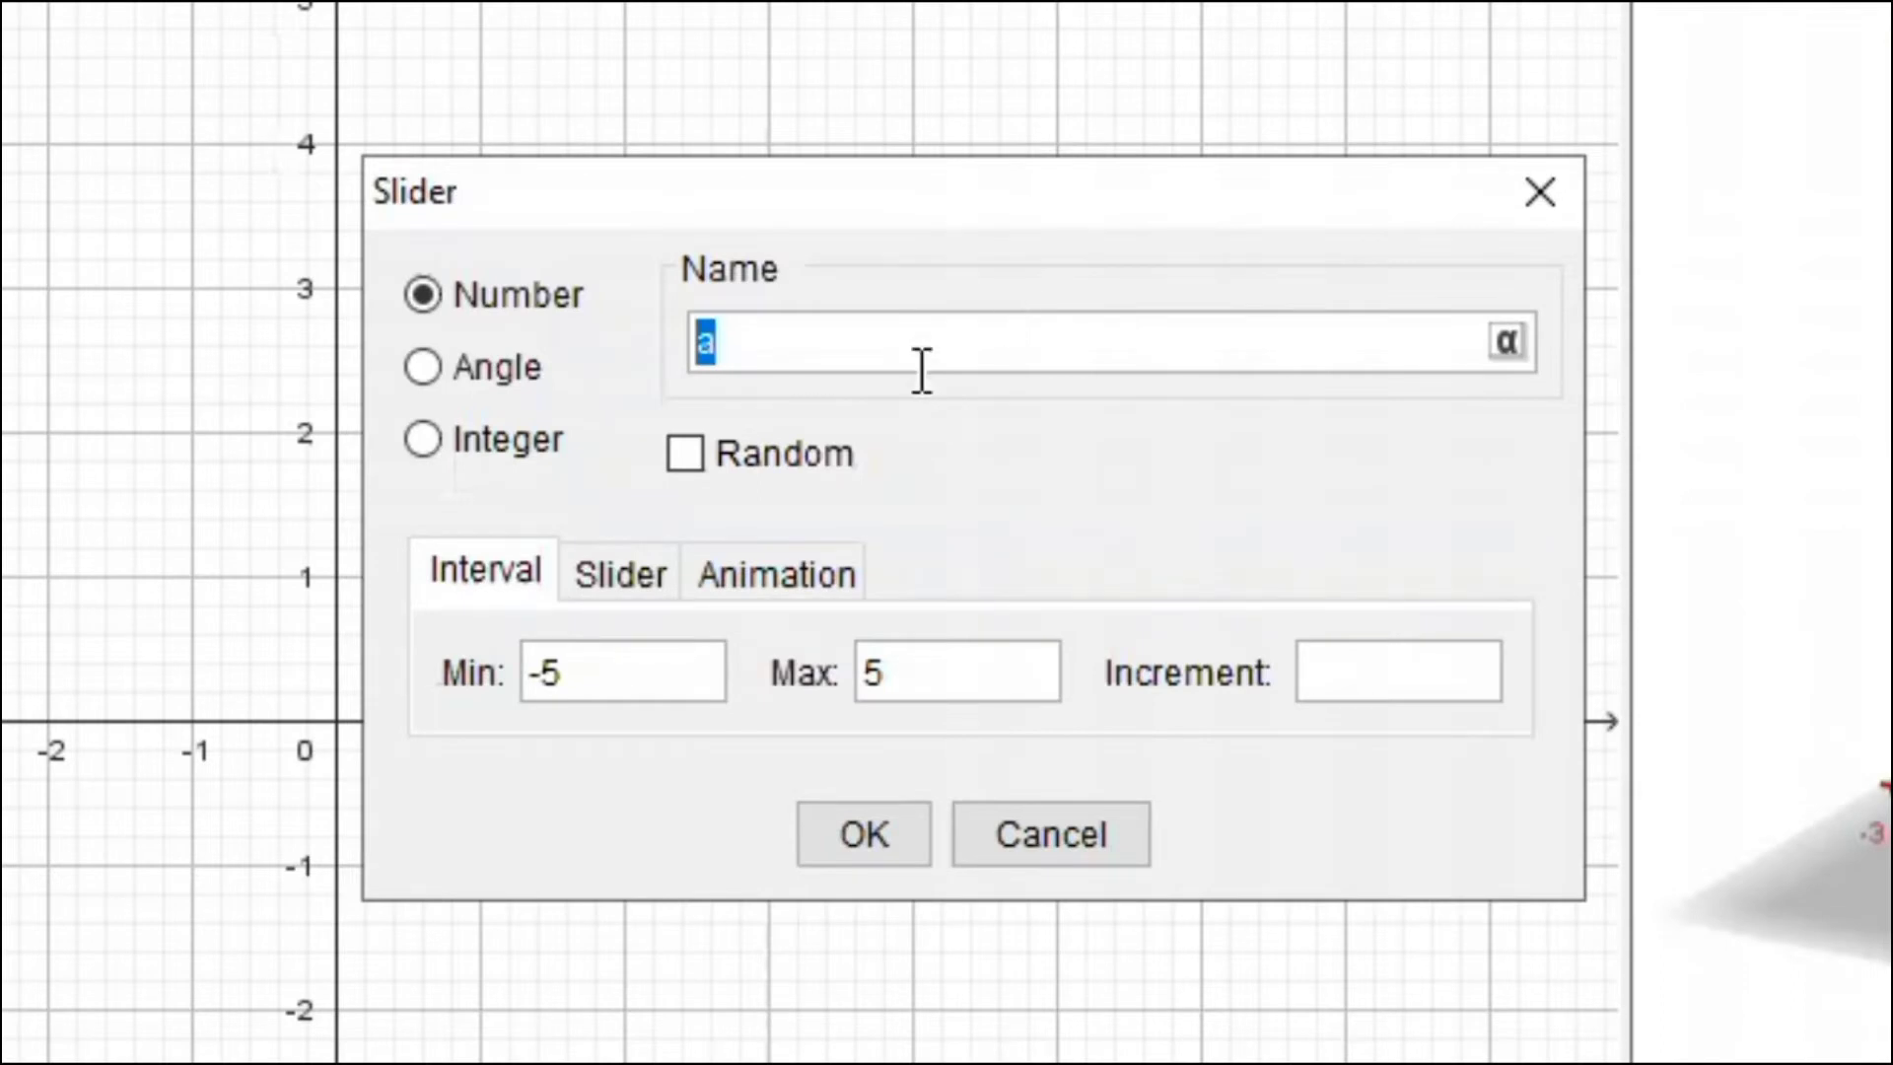
key("BackSpace")
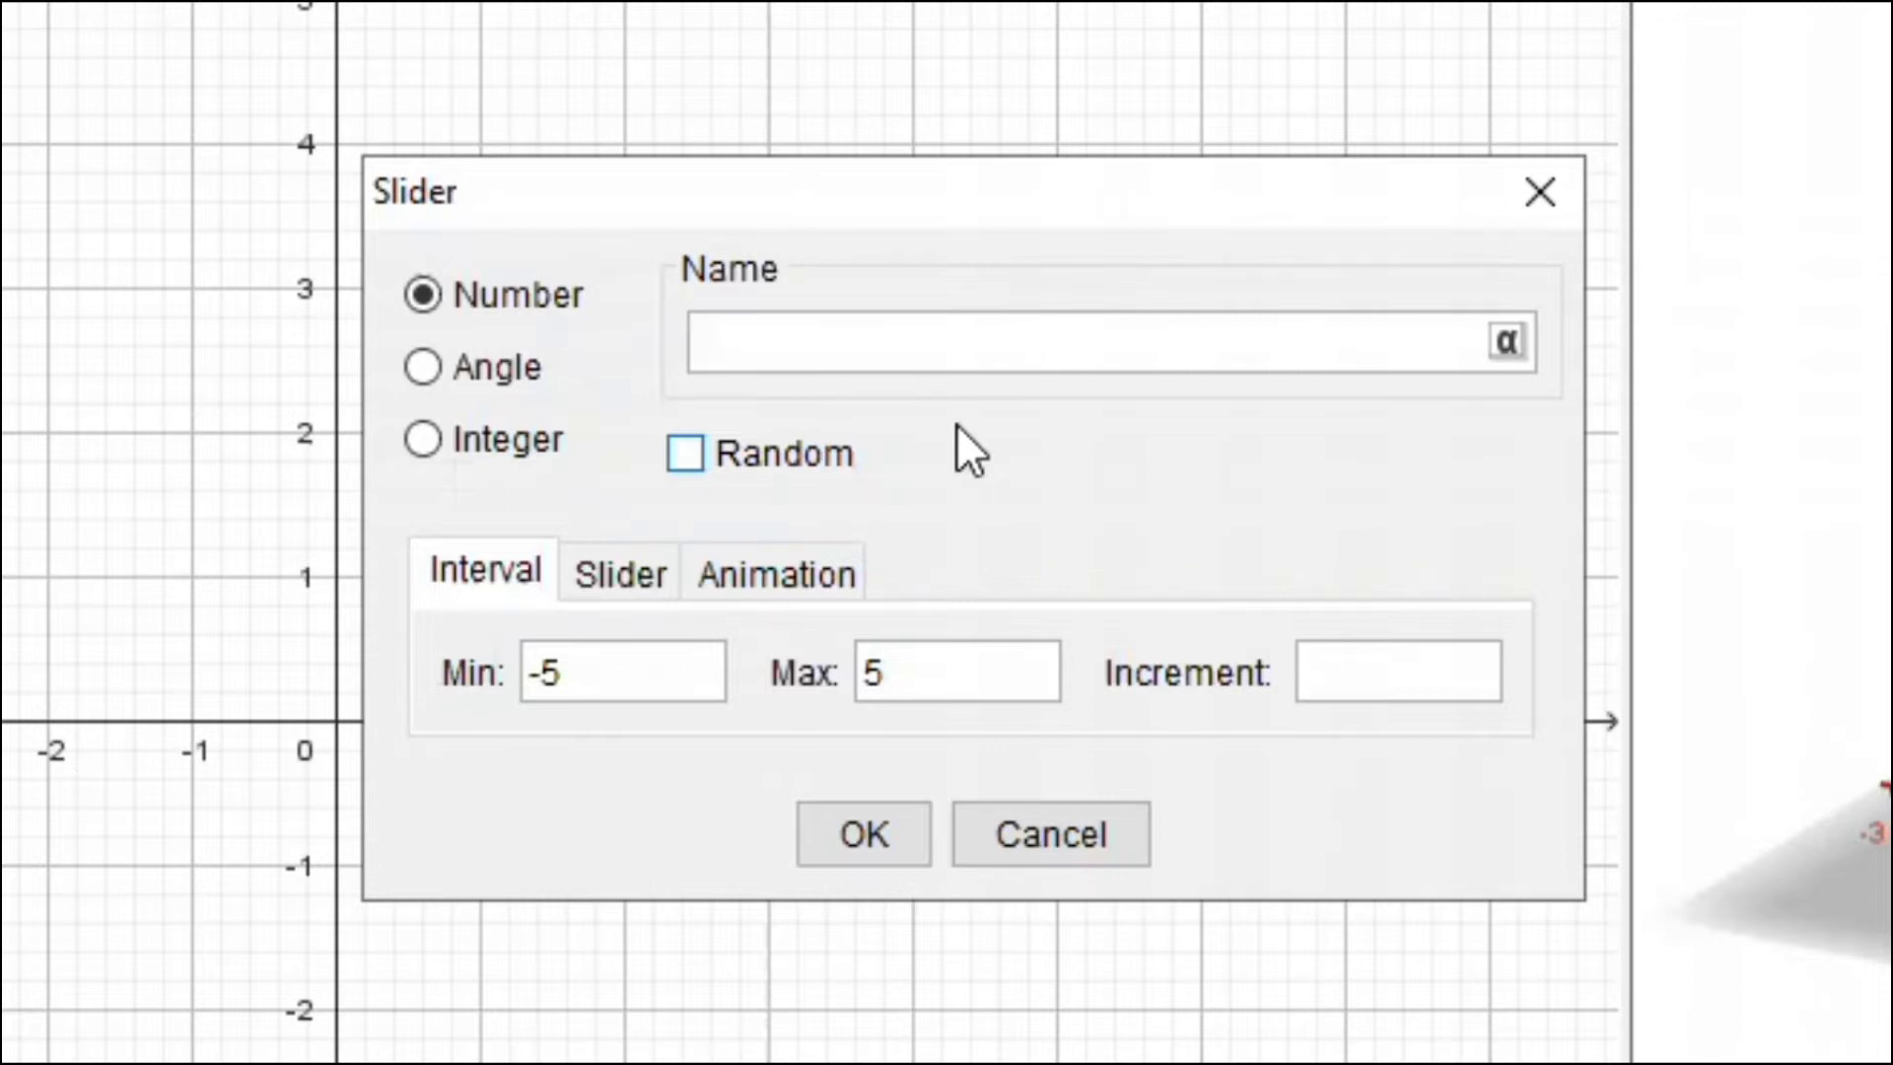
type("s")
key("BackSpace")
type("S")
Set slider S's minimum to 5 and its increment to 0,1, and create the slider.
left_click(611, 669)
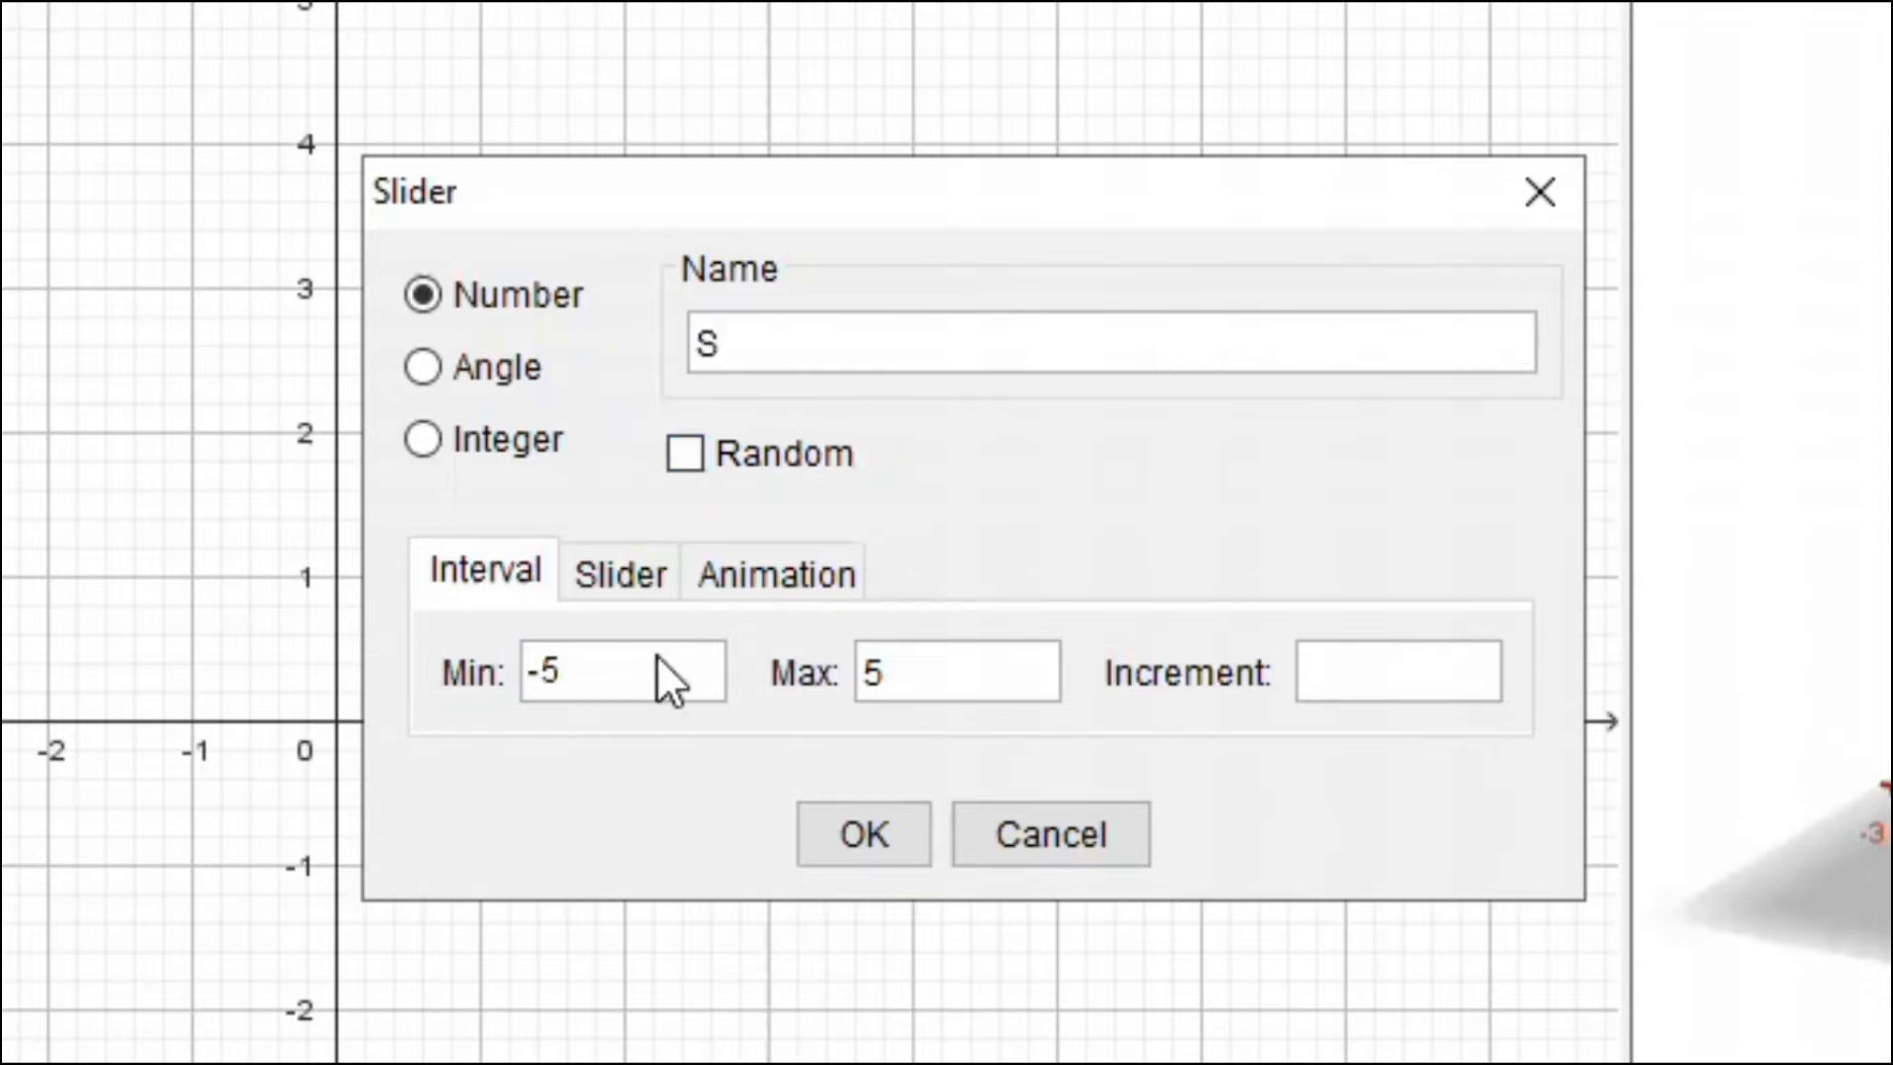
key("BackSpace")
key("BackSpace")
type("5")
type("0,1")
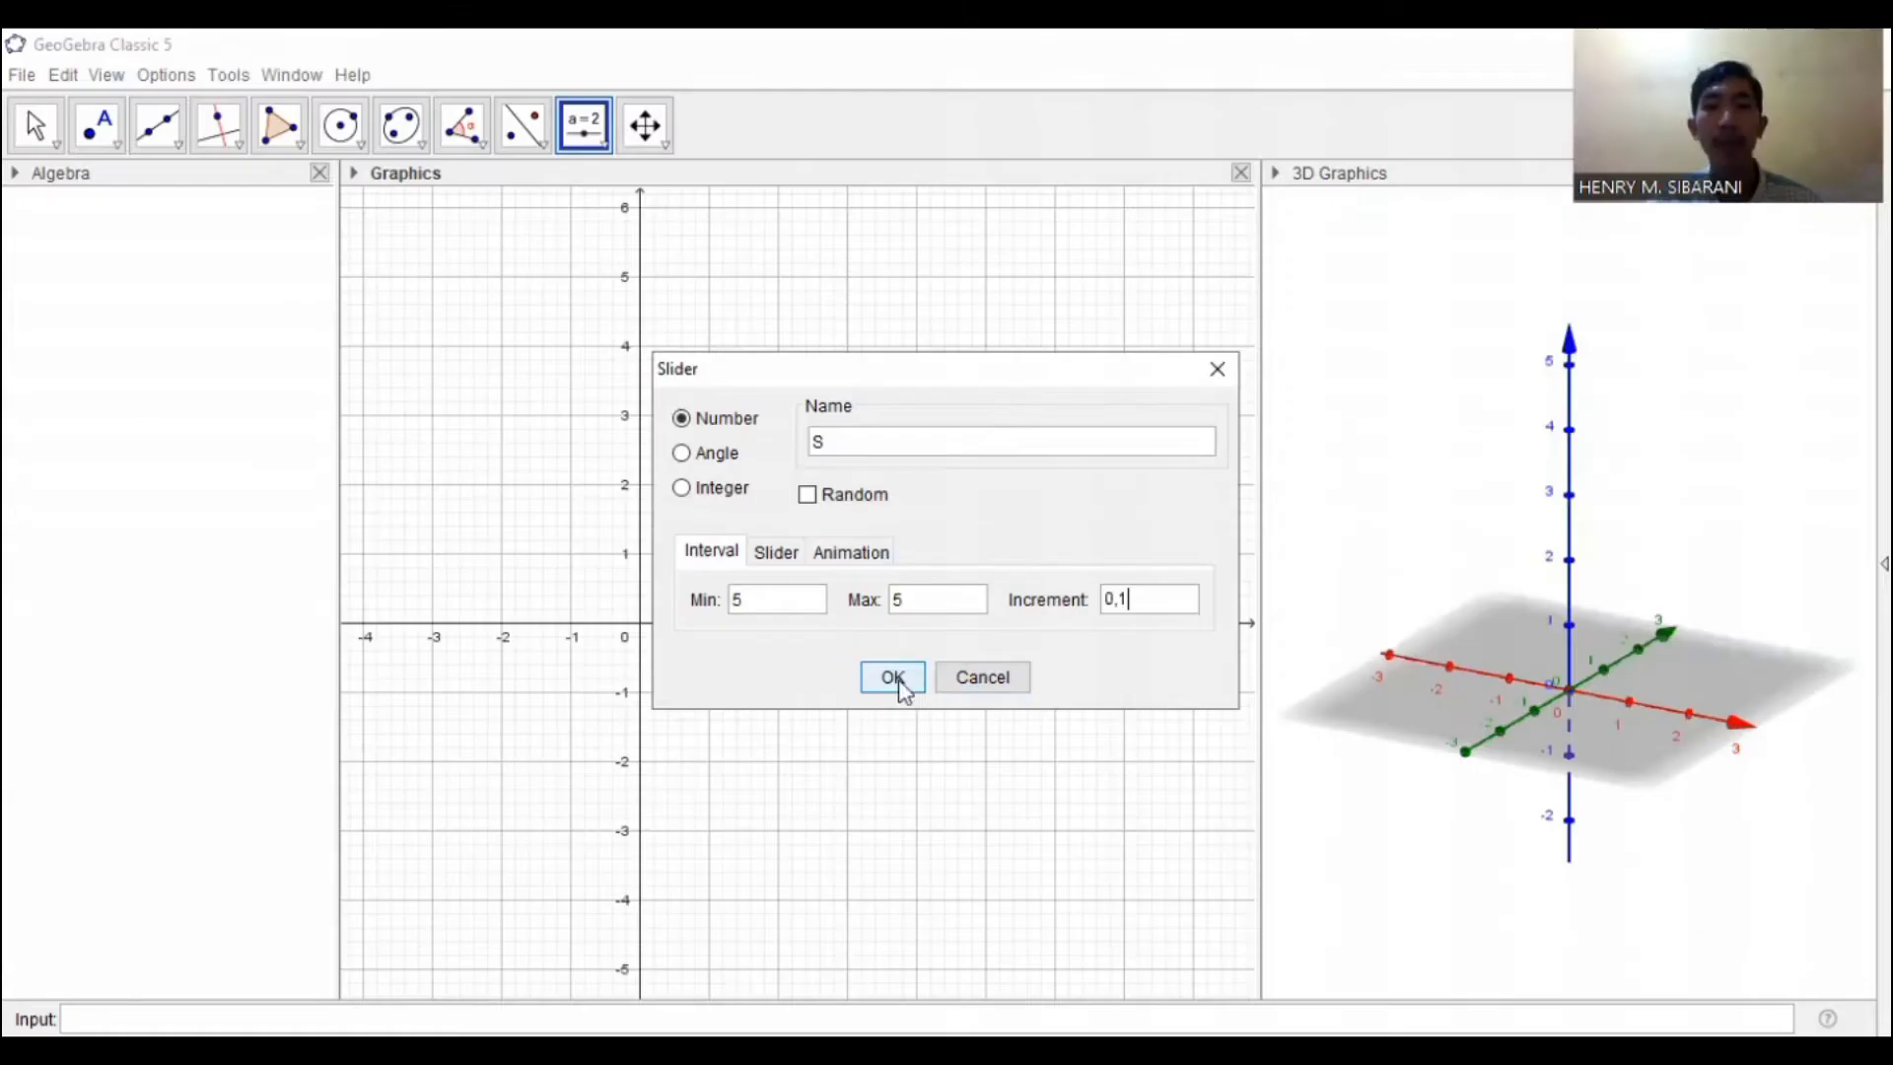
left_click(893, 677)
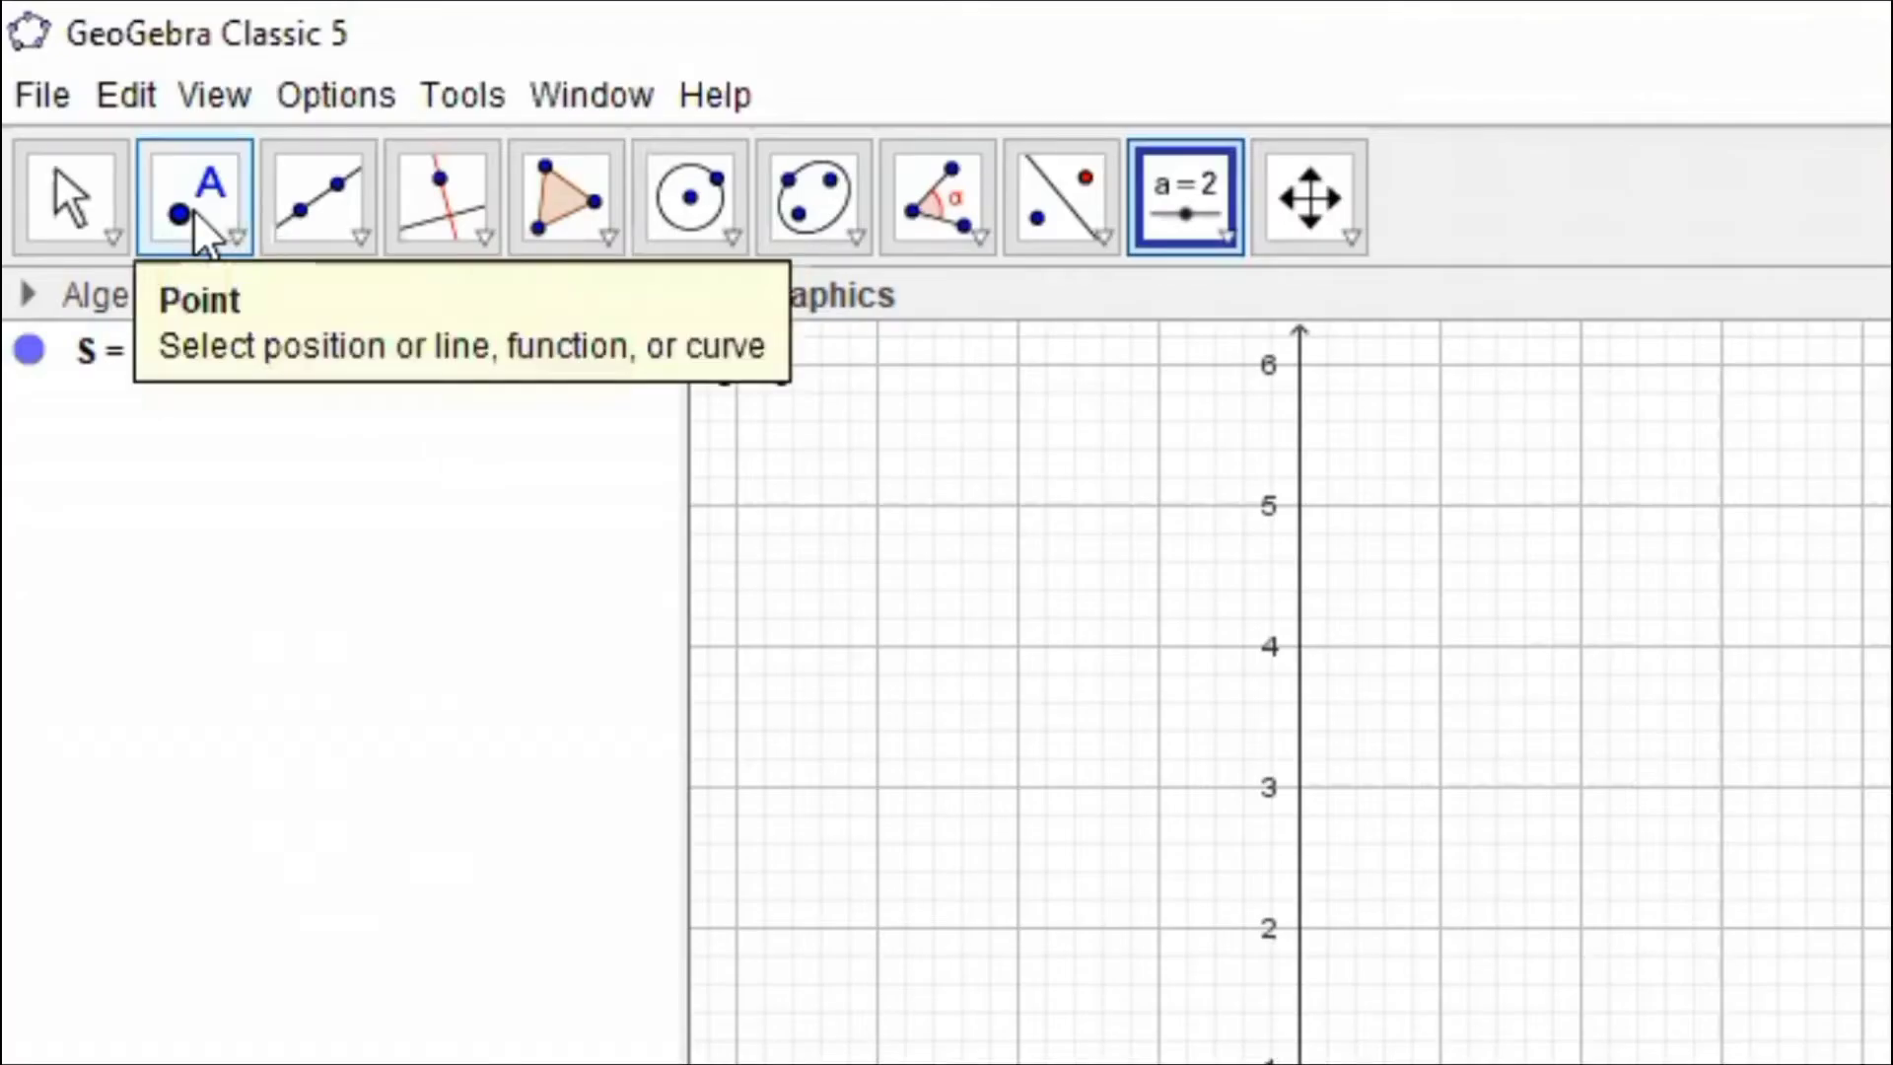
Place point A at the origin (0, 0) and point B at (3, 0) on the x-axis.
left_click(202, 232)
left_click(202, 227)
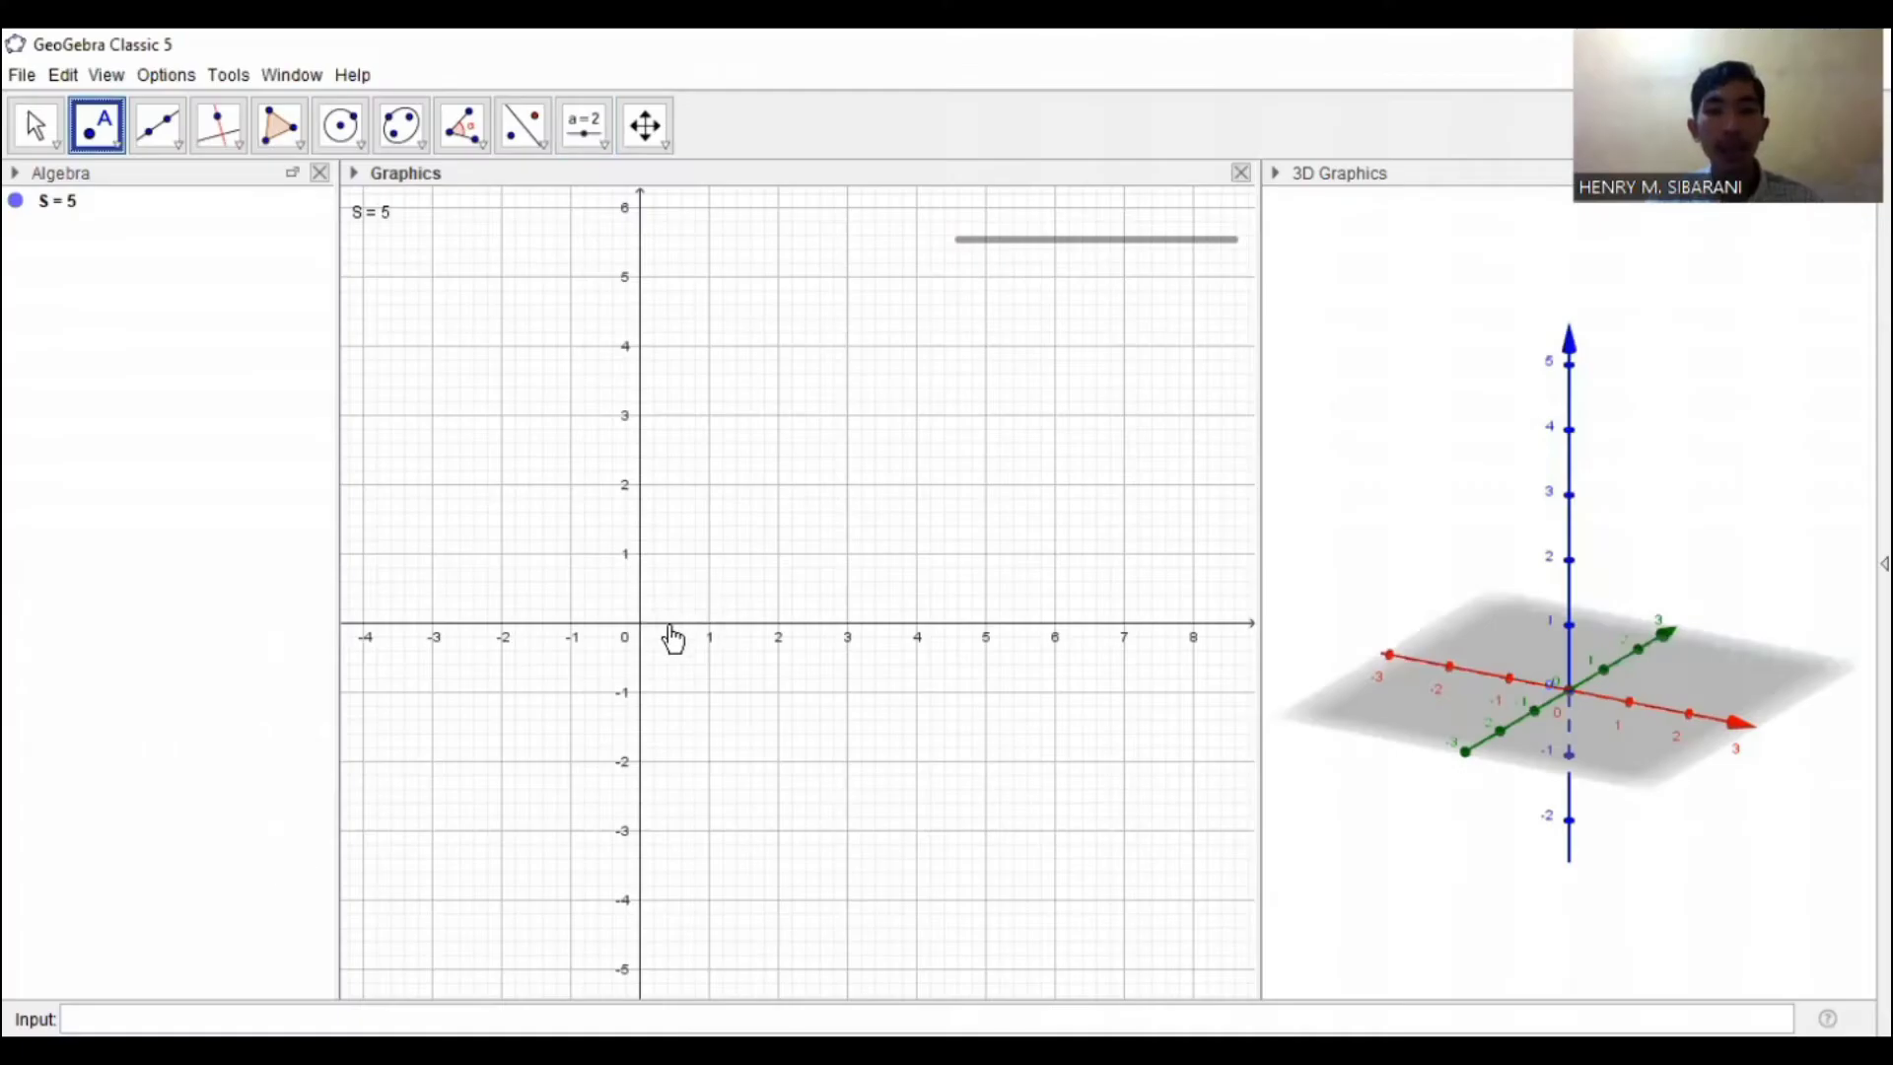
left_click(640, 623)
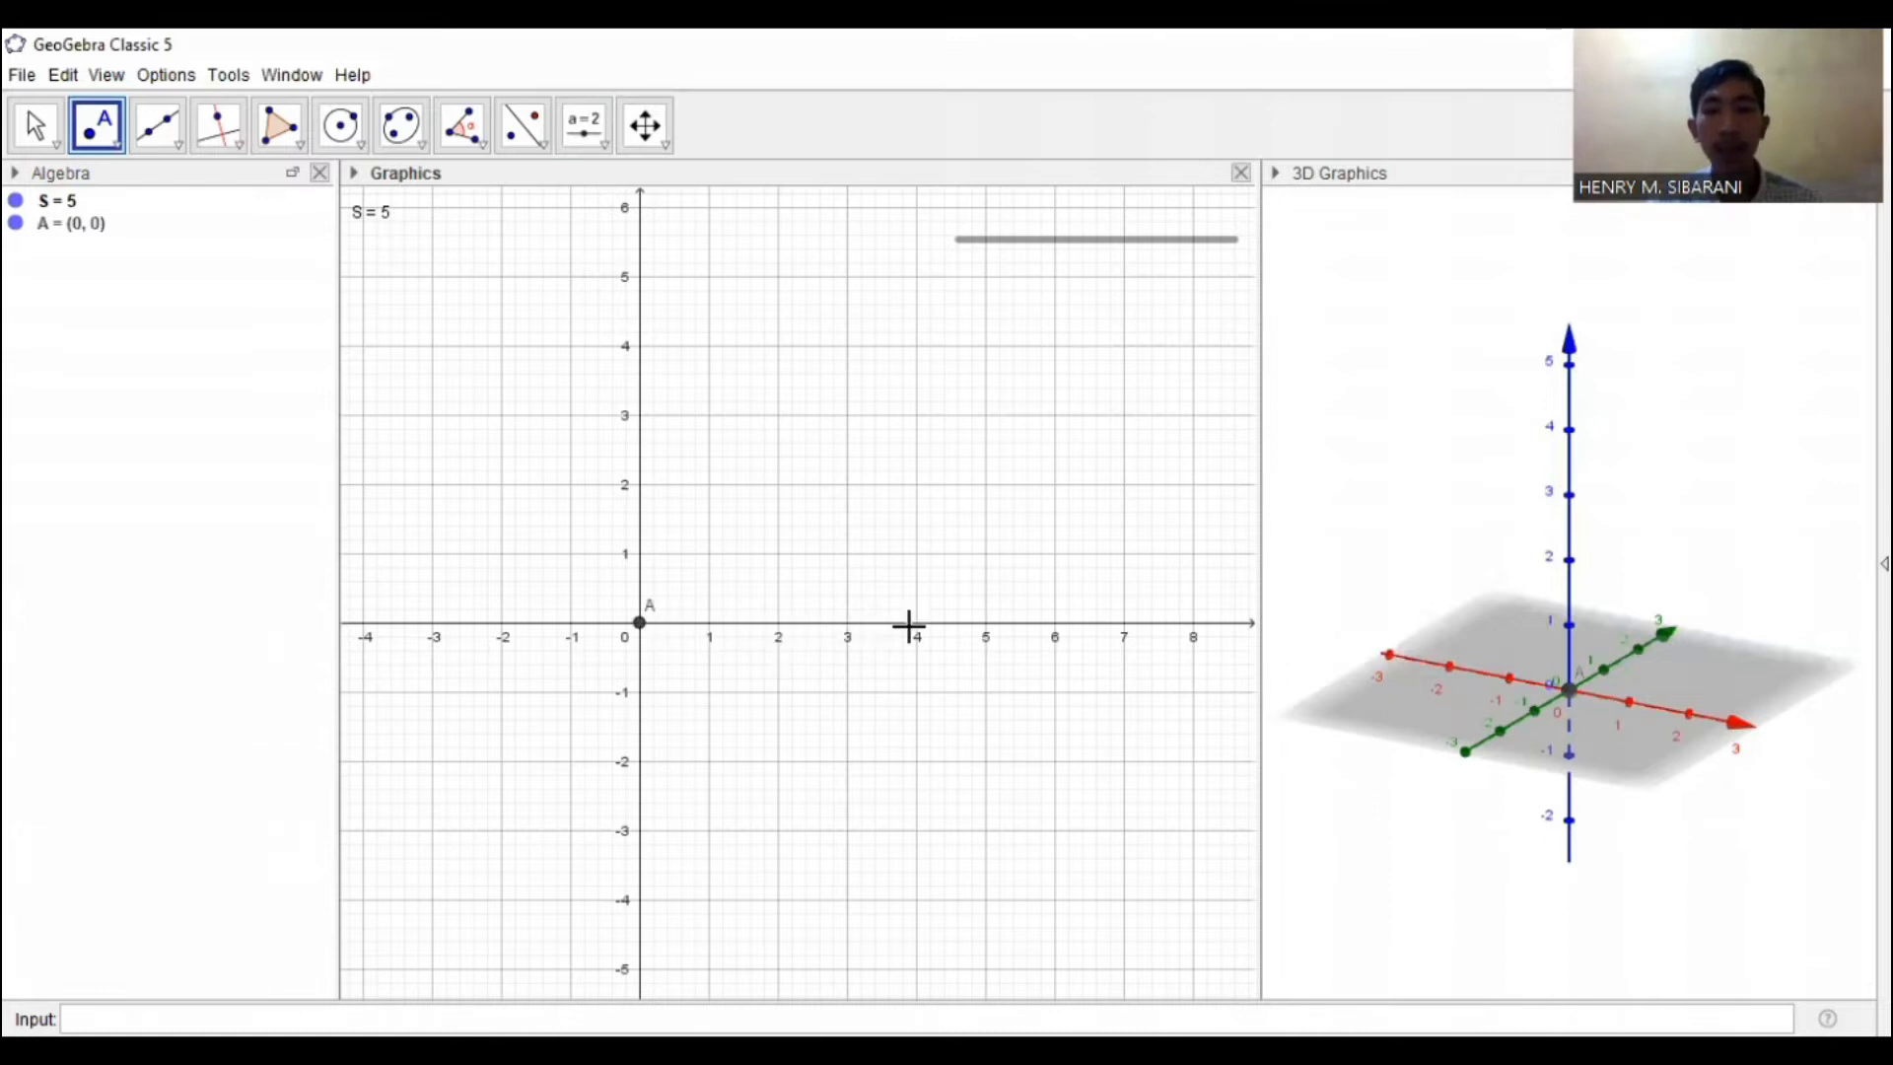
left_click(846, 623)
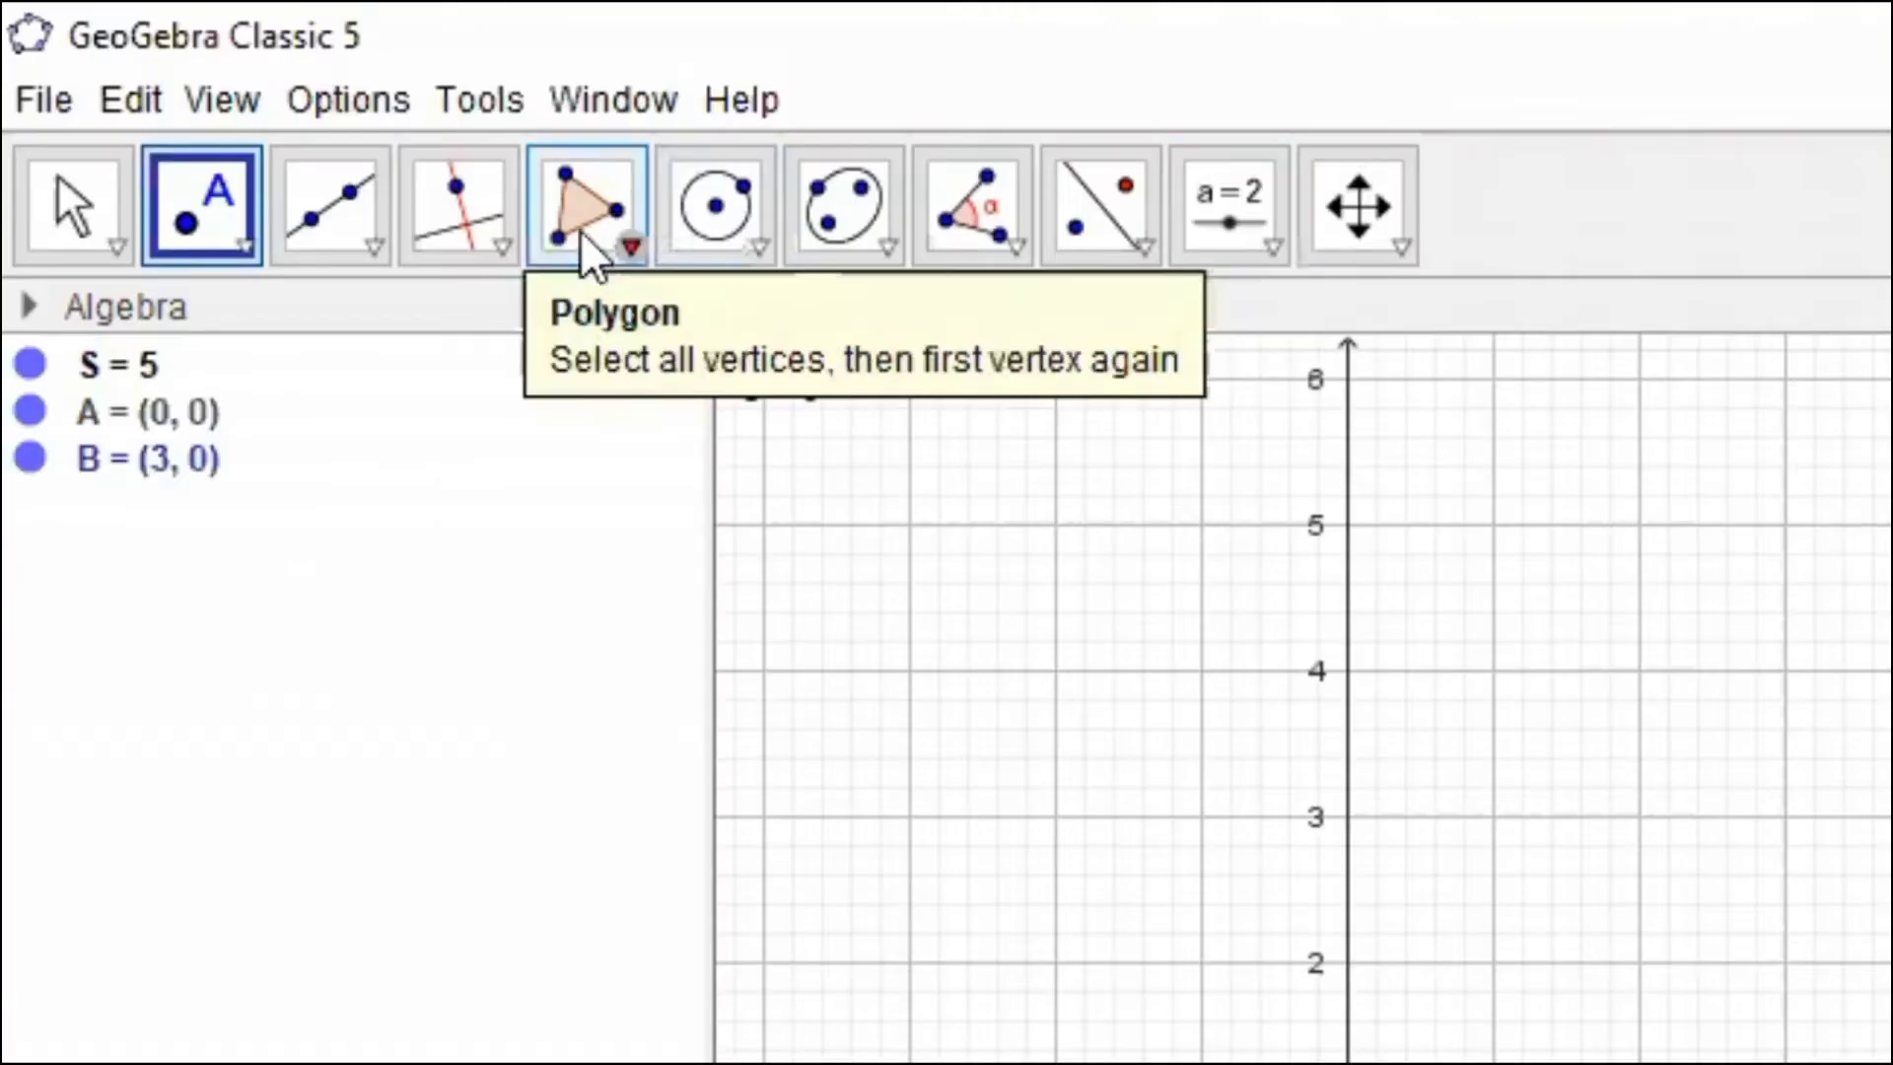
Build a regular polygon on points A and B, using S as the number of vertices.
left_click(604, 183)
left_click(603, 183)
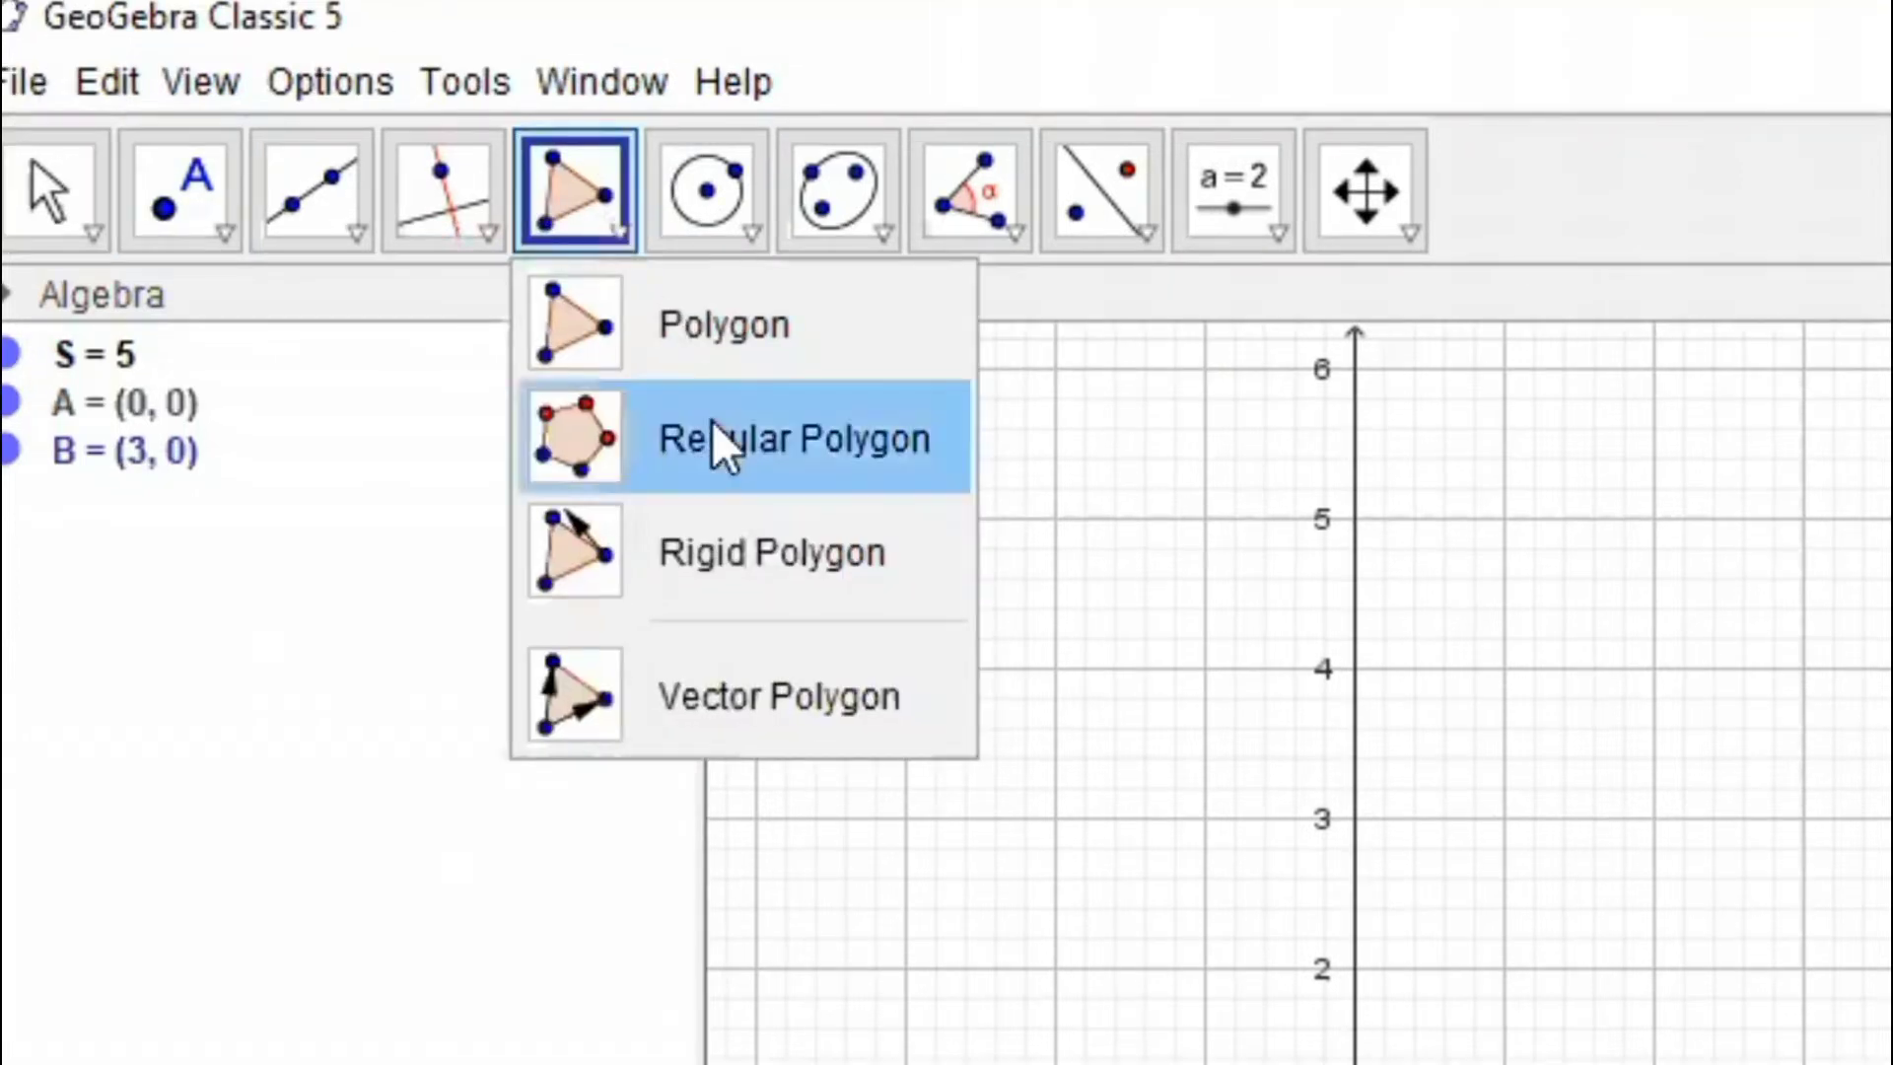
left_click(713, 426)
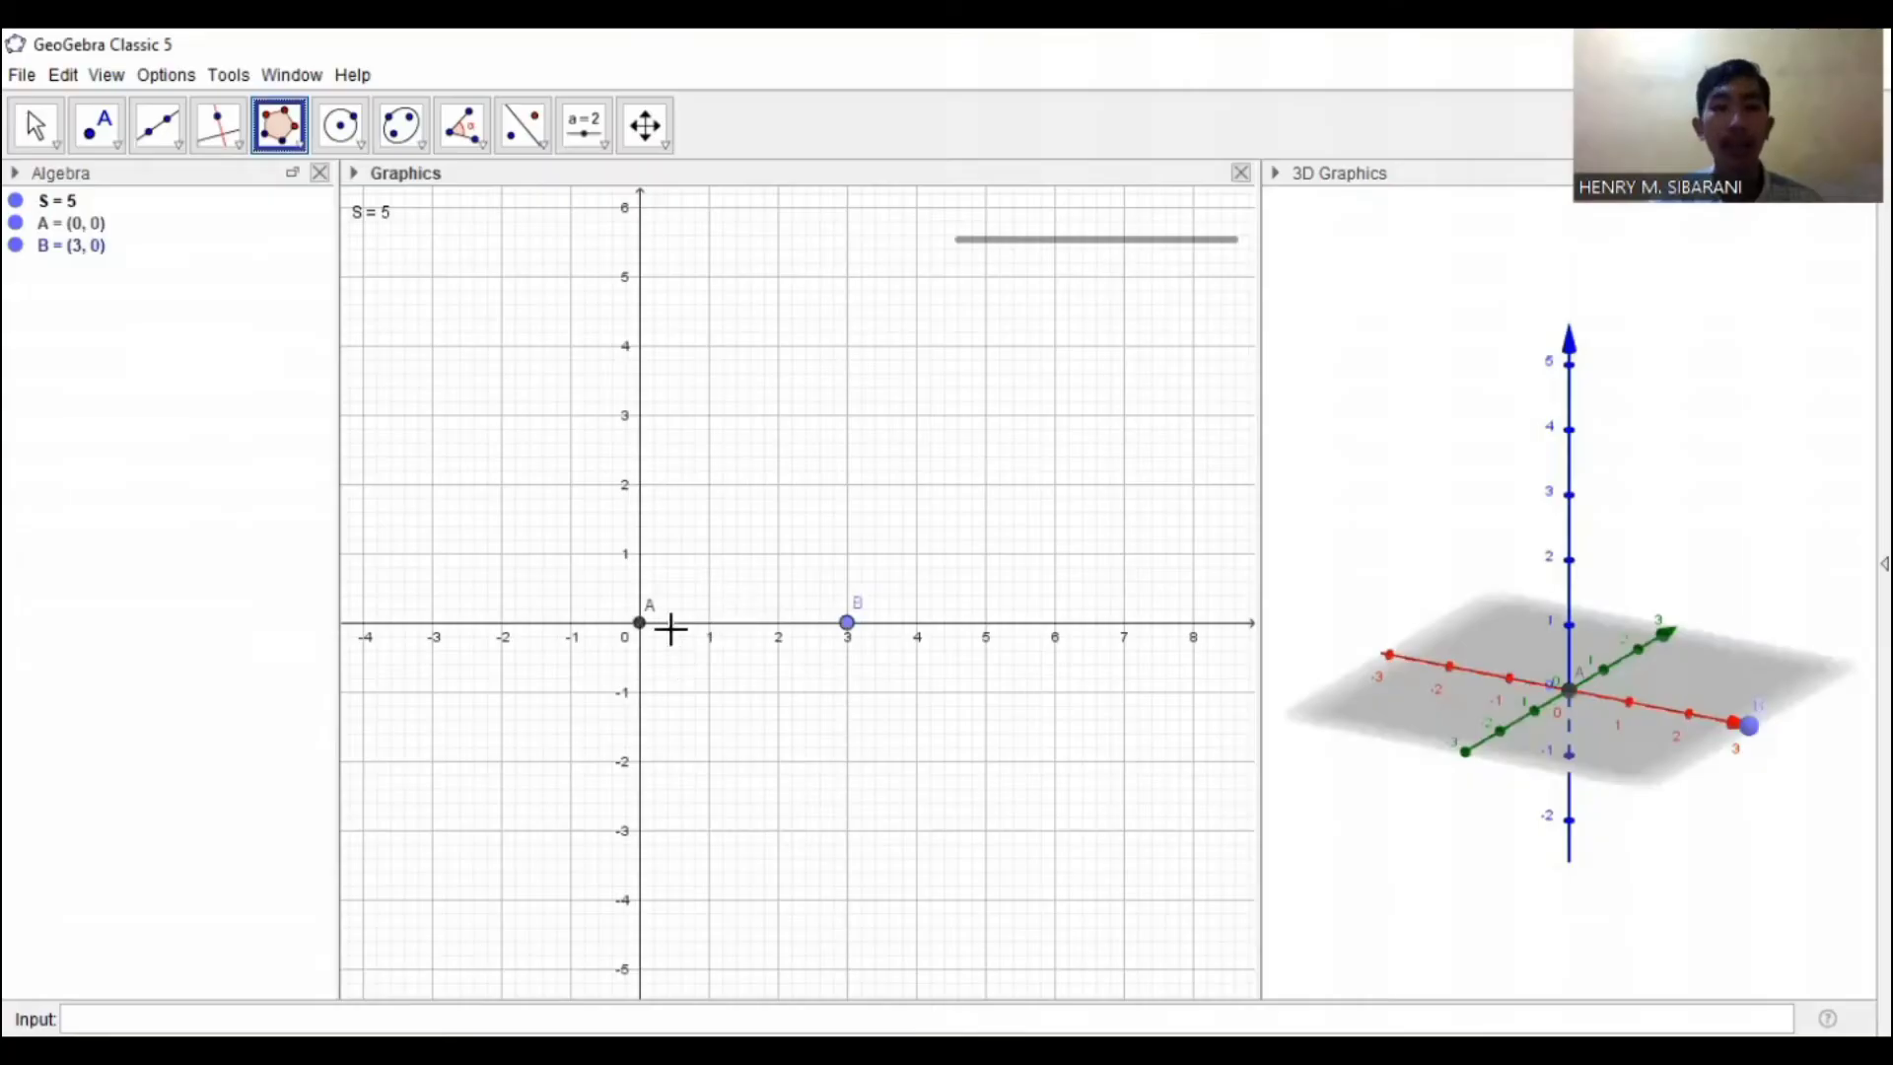
left_click(639, 622)
left_click(847, 623)
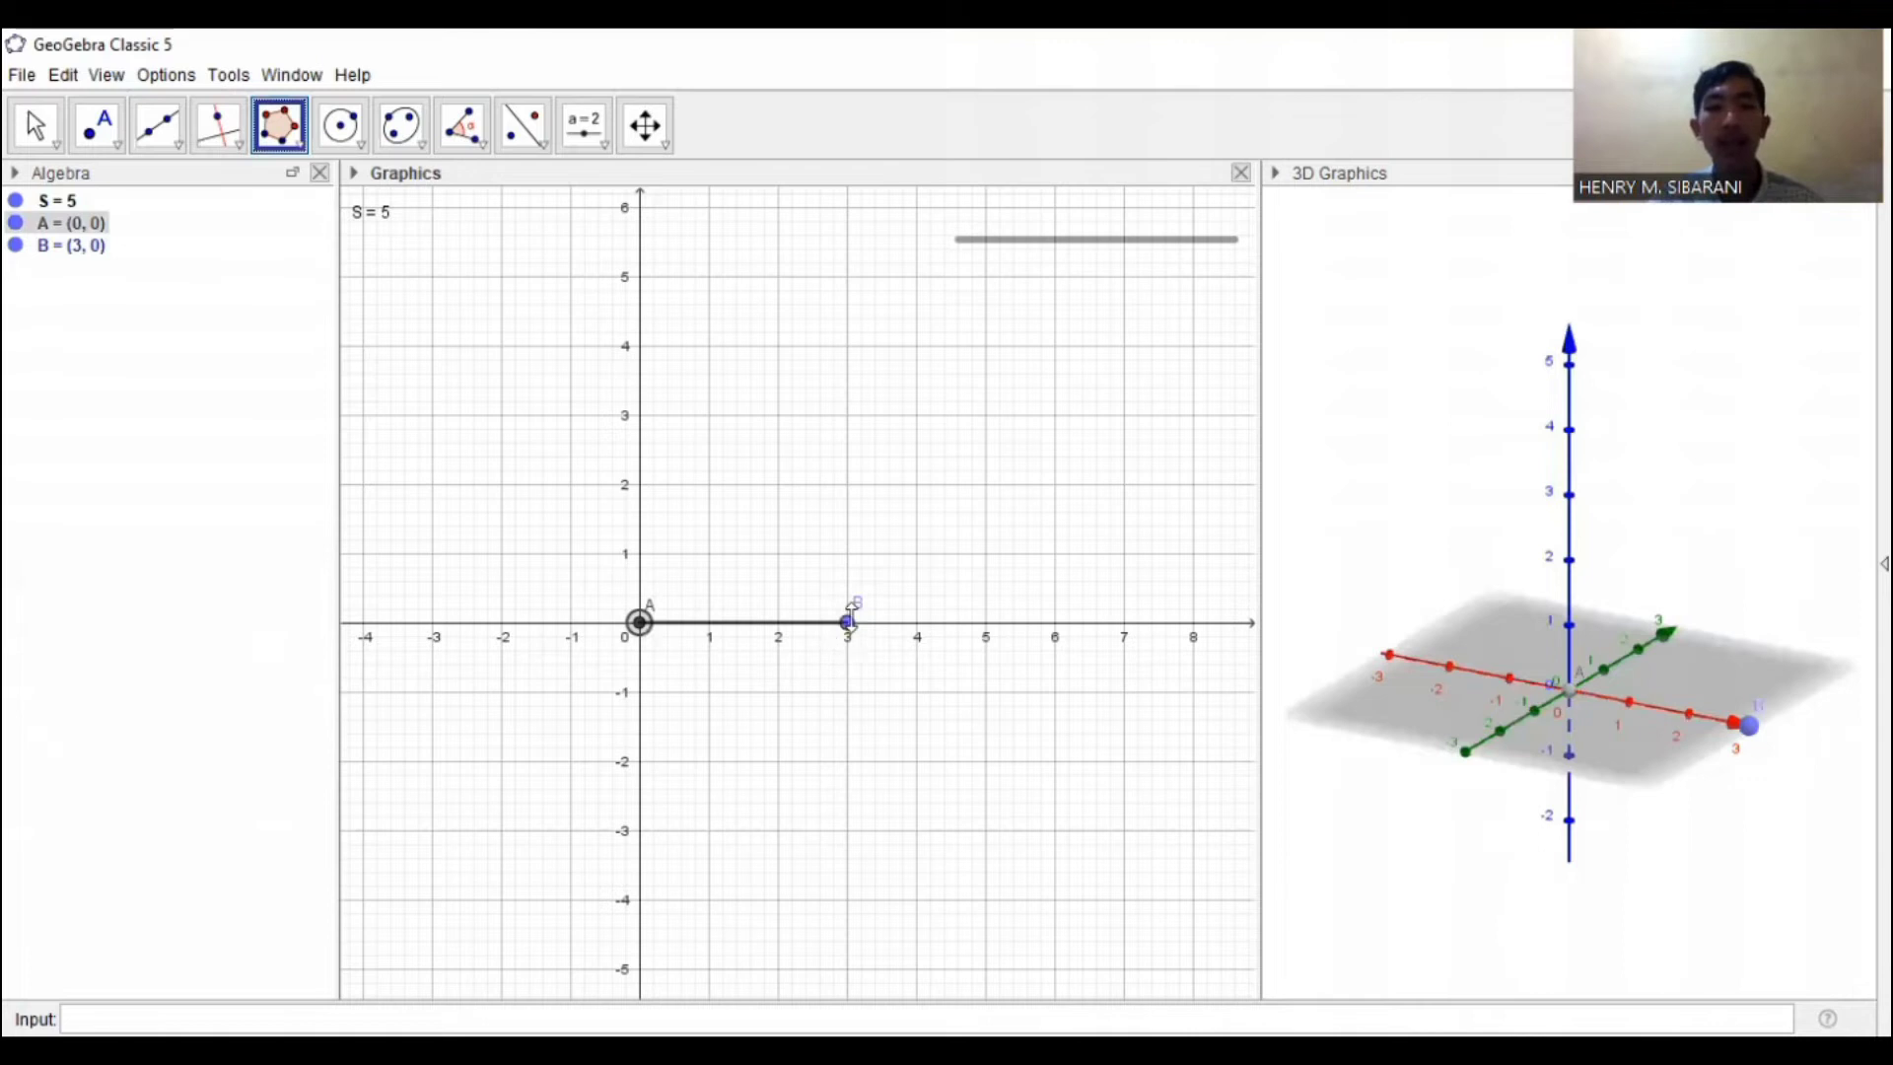
left_click(847, 622)
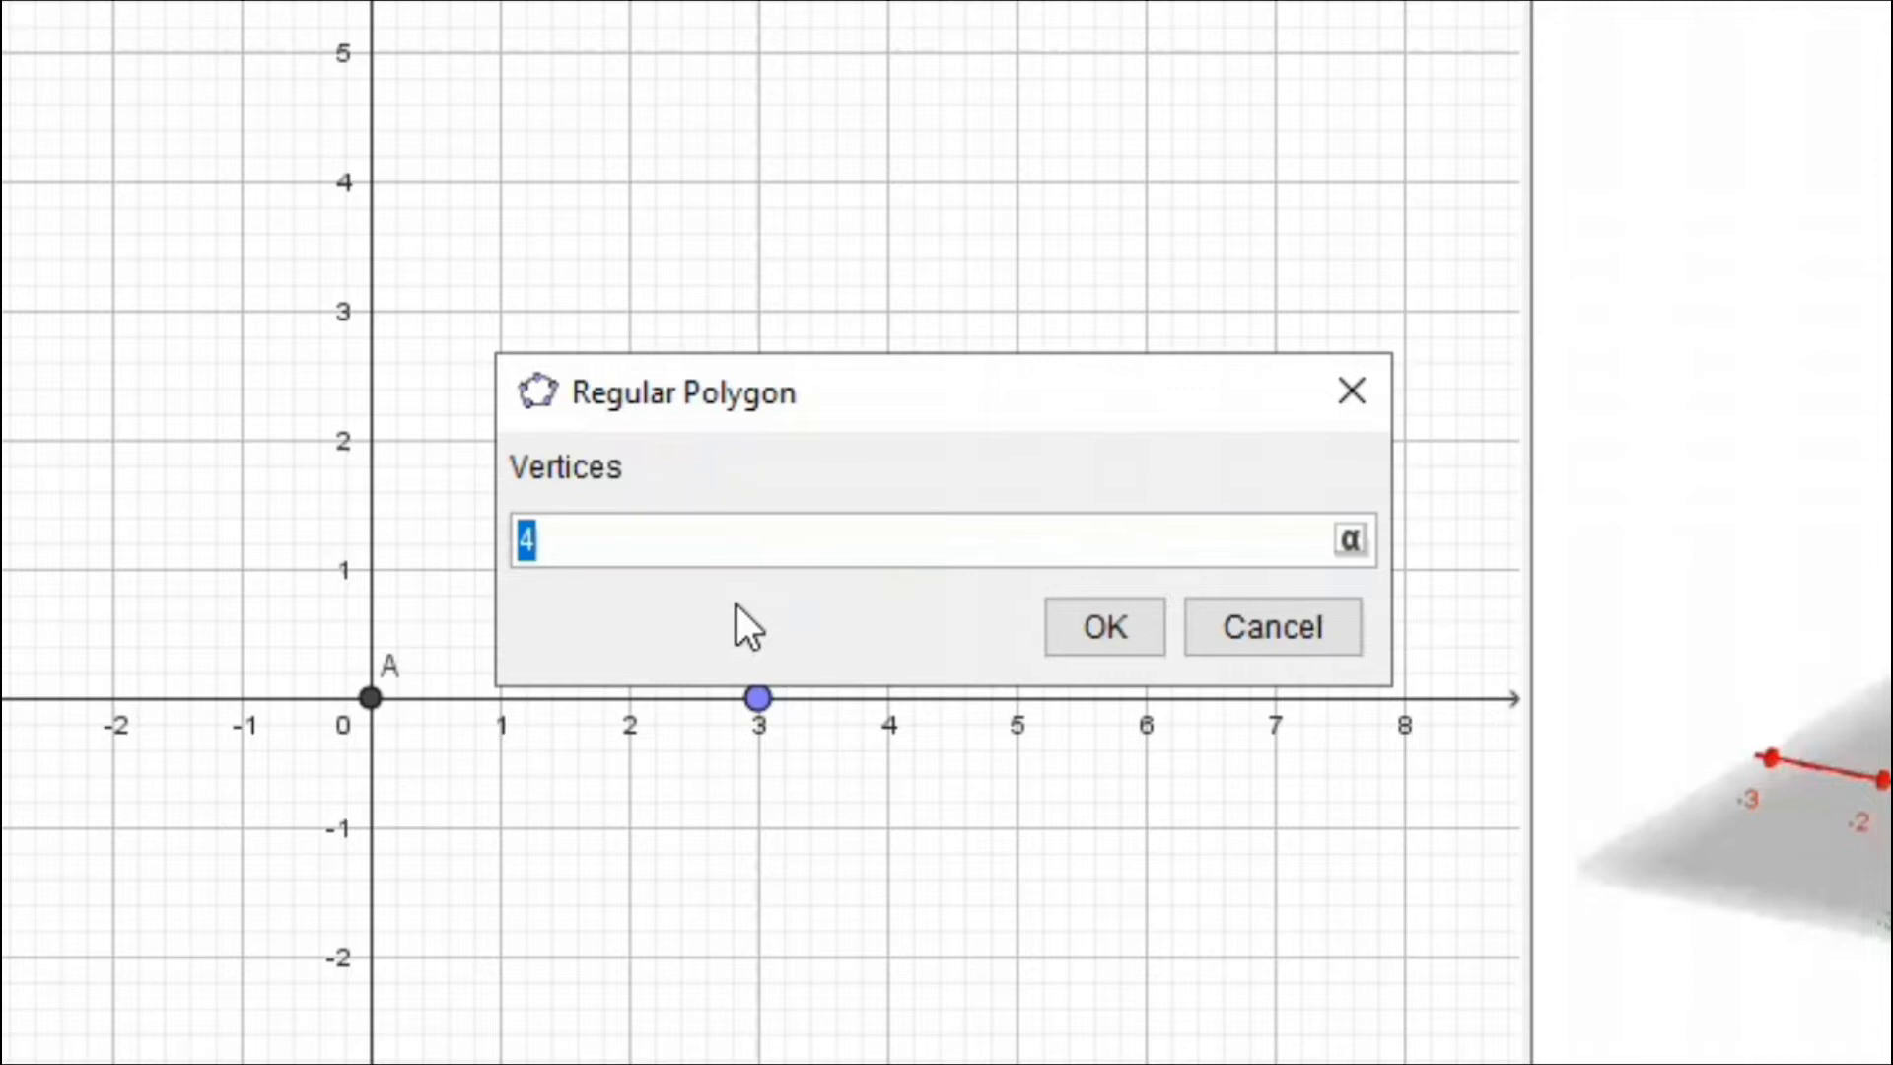
type("s")
key("BackSpace")
type("S")
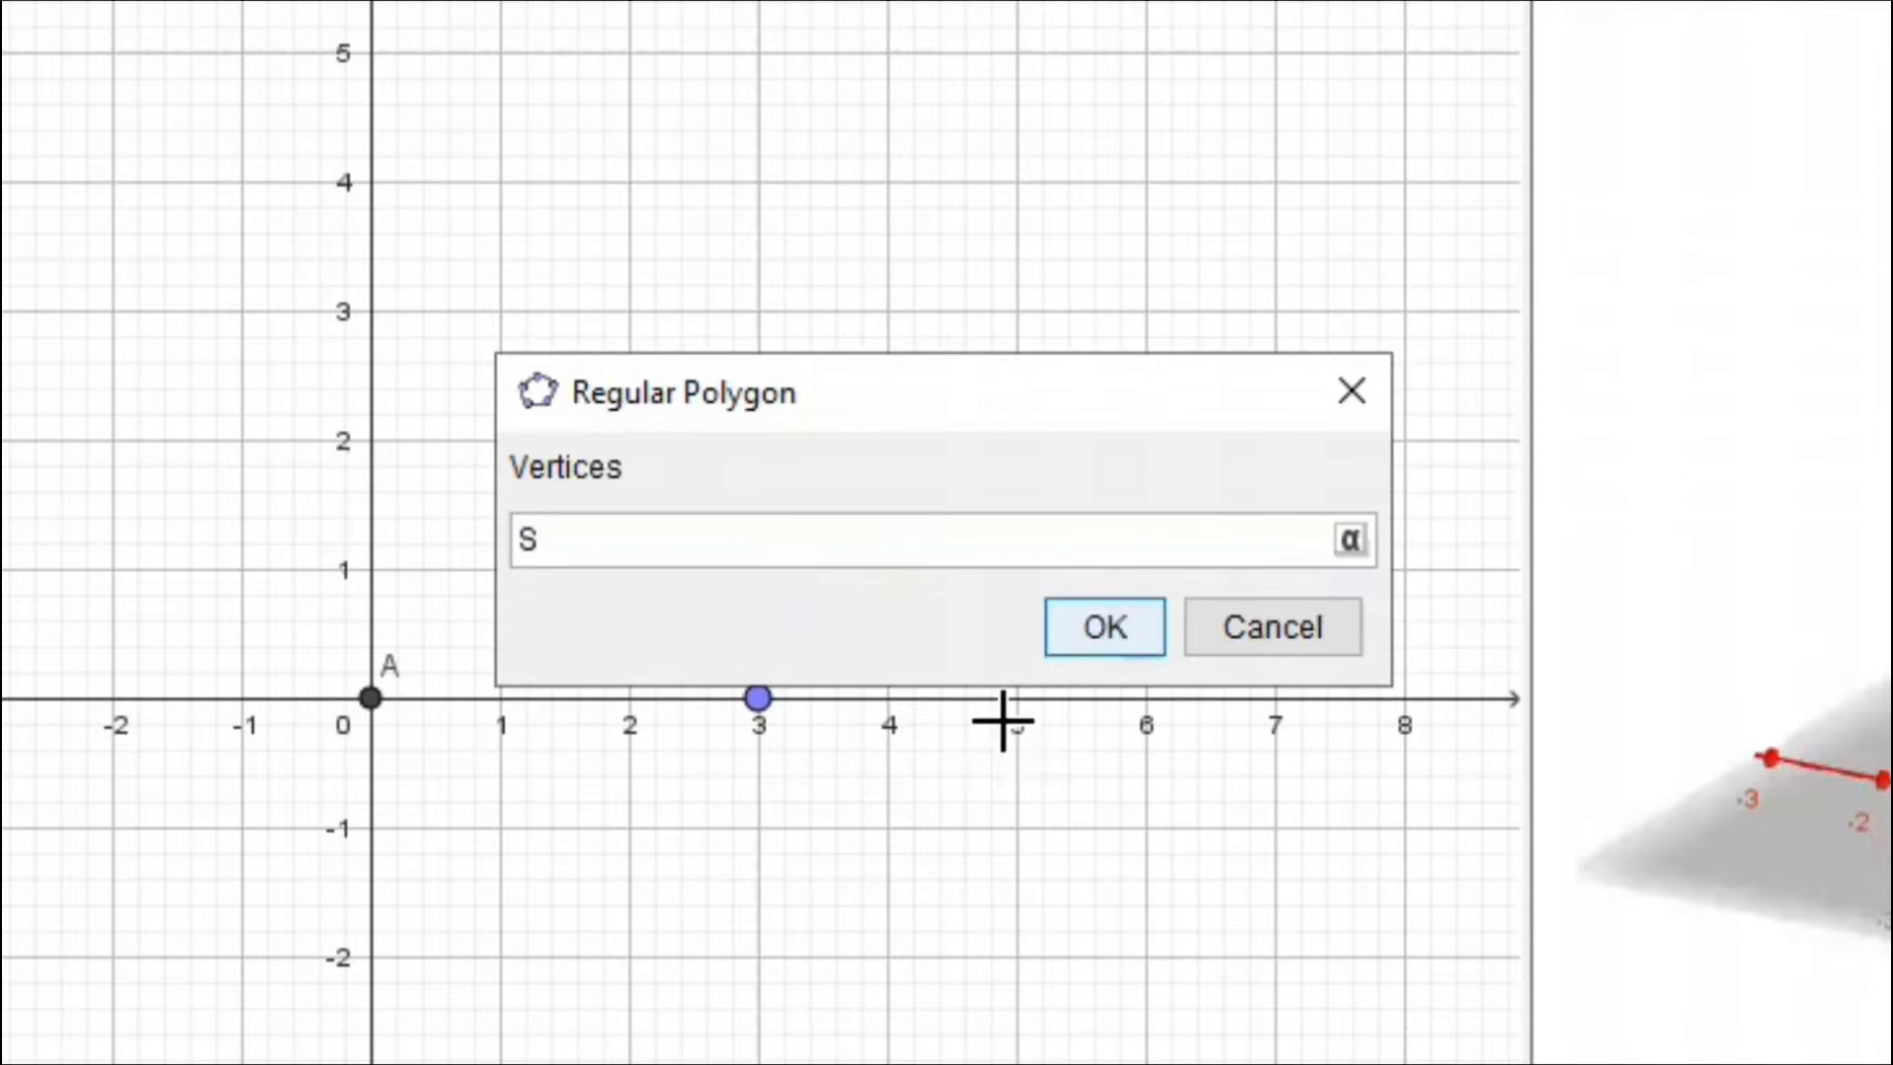
key("Return")
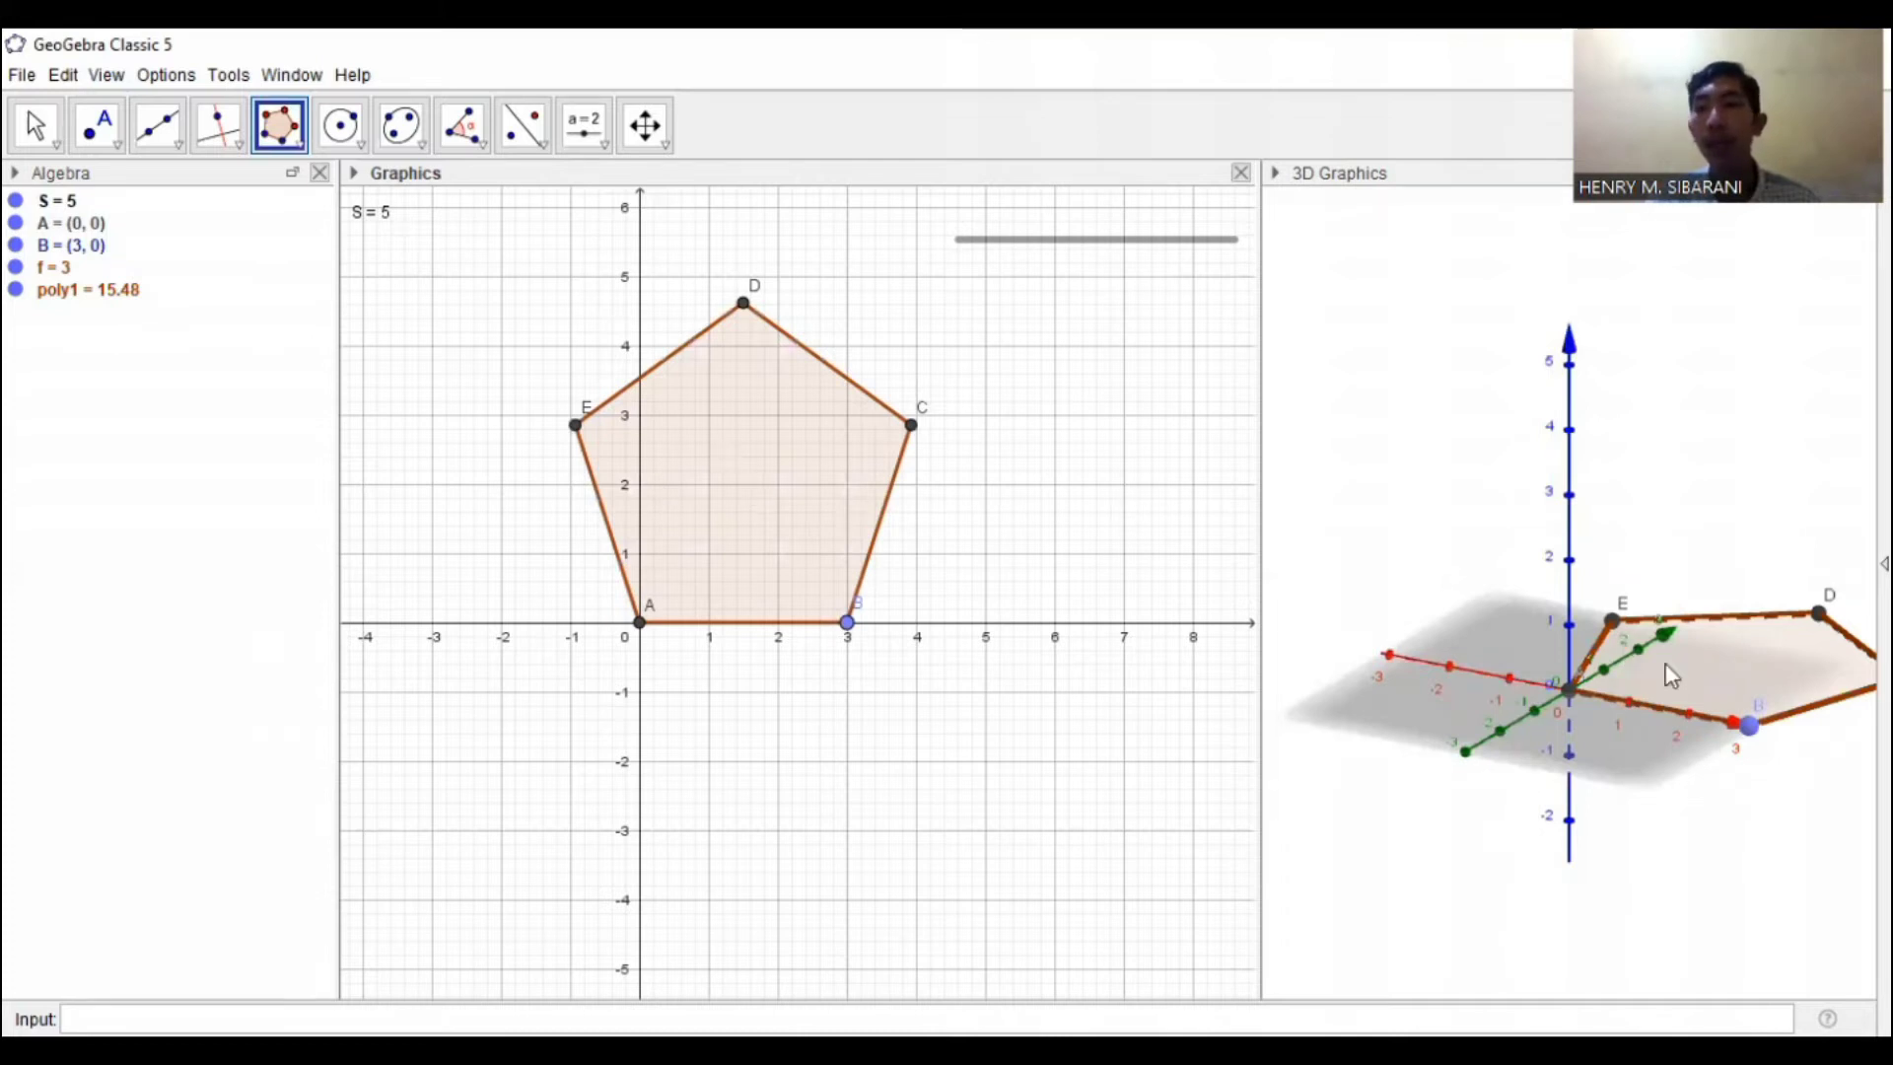
left_click(848, 624)
key("Escape")
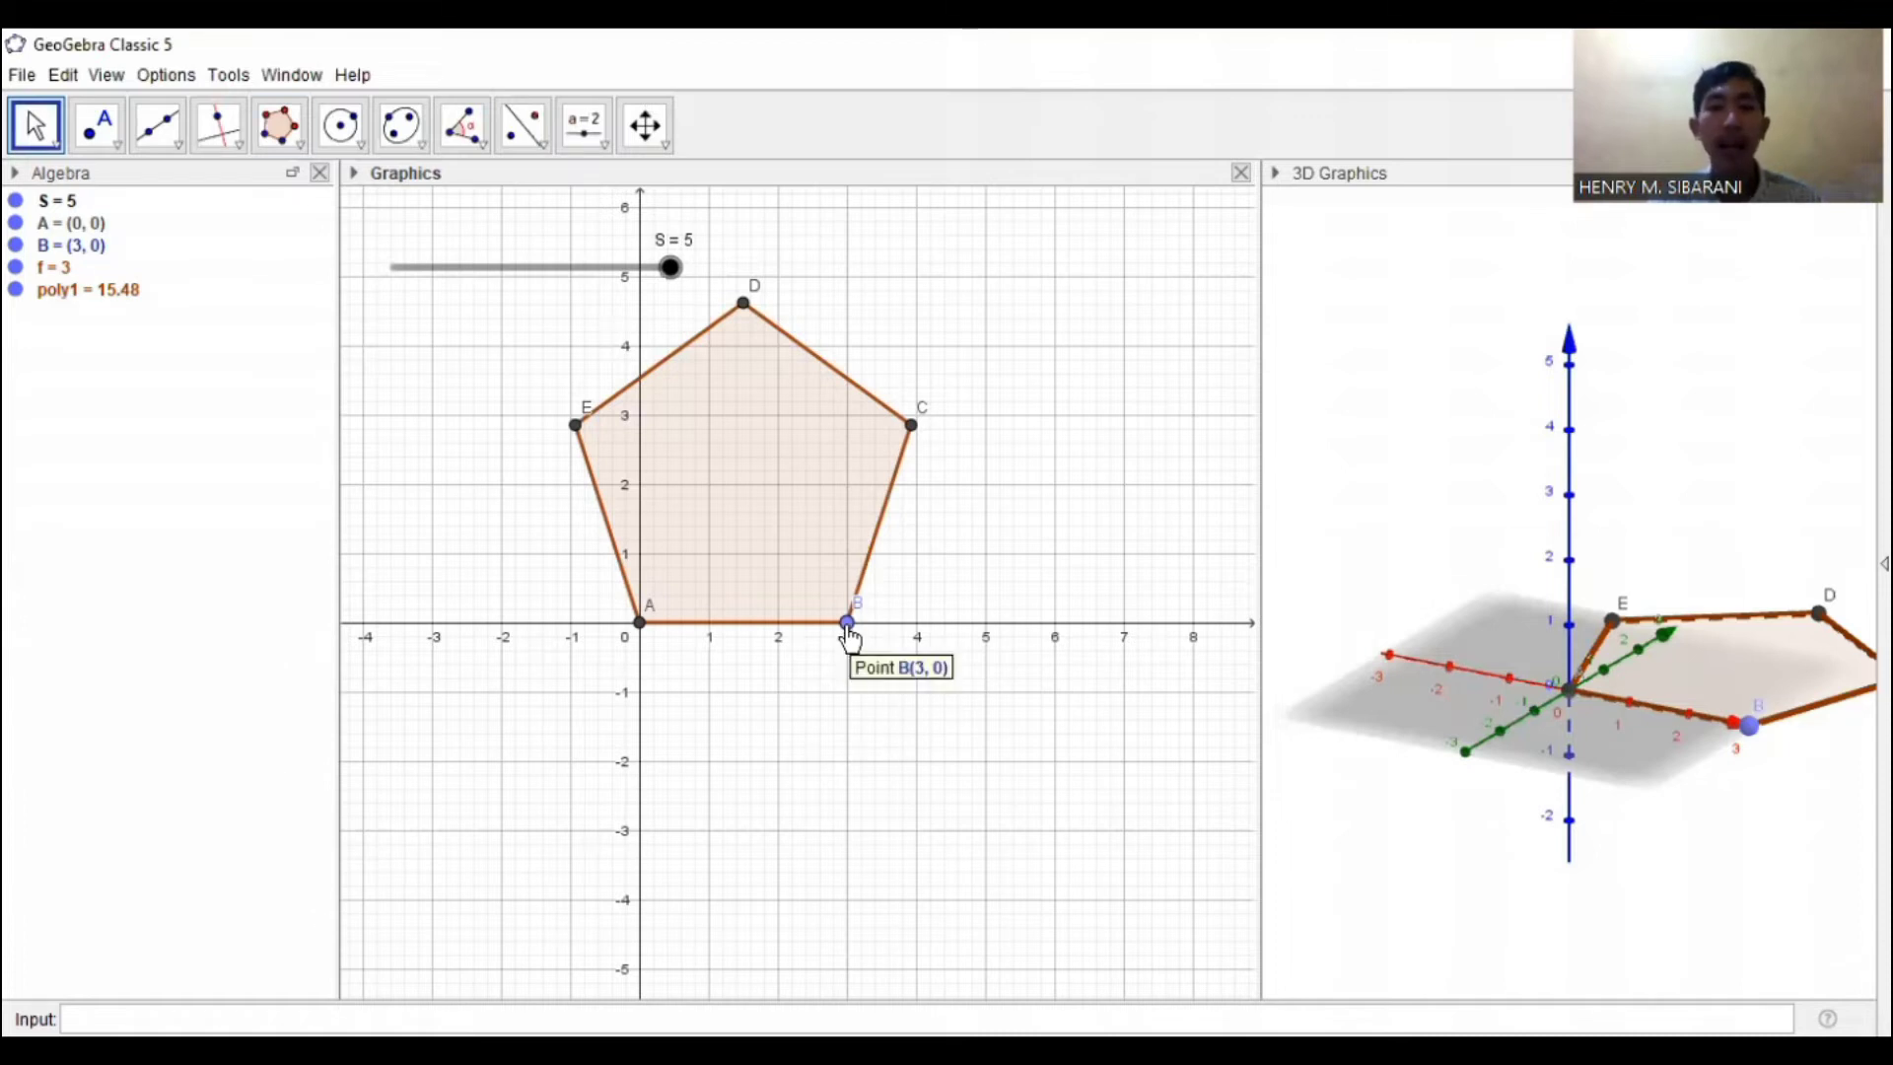
mouse_move(848, 631)
left_mouse_down()
mouse_move(778, 630)
mouse_move(880, 631)
mouse_move(811, 641)
mouse_move(864, 643)
left_mouse_up()
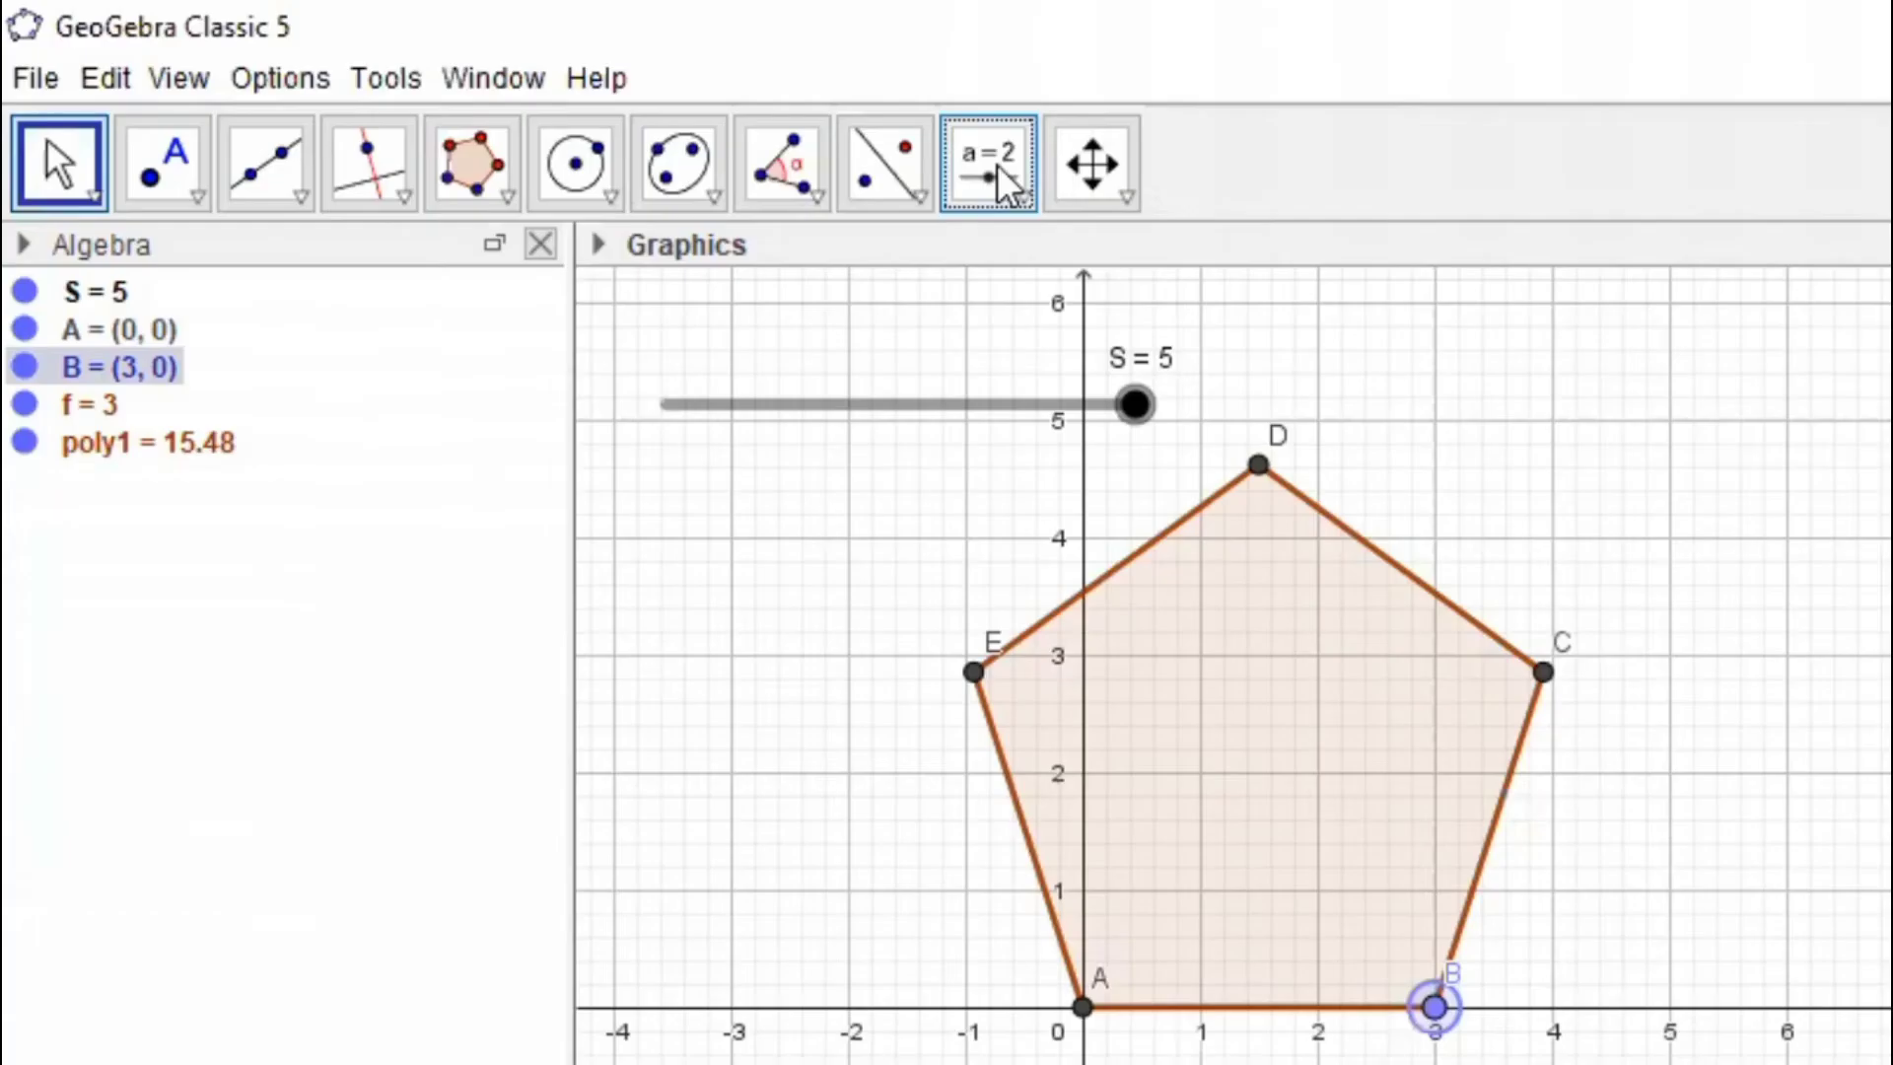
Add a second number slider in the 2D Graphics view and name it T.
left_click(591, 135)
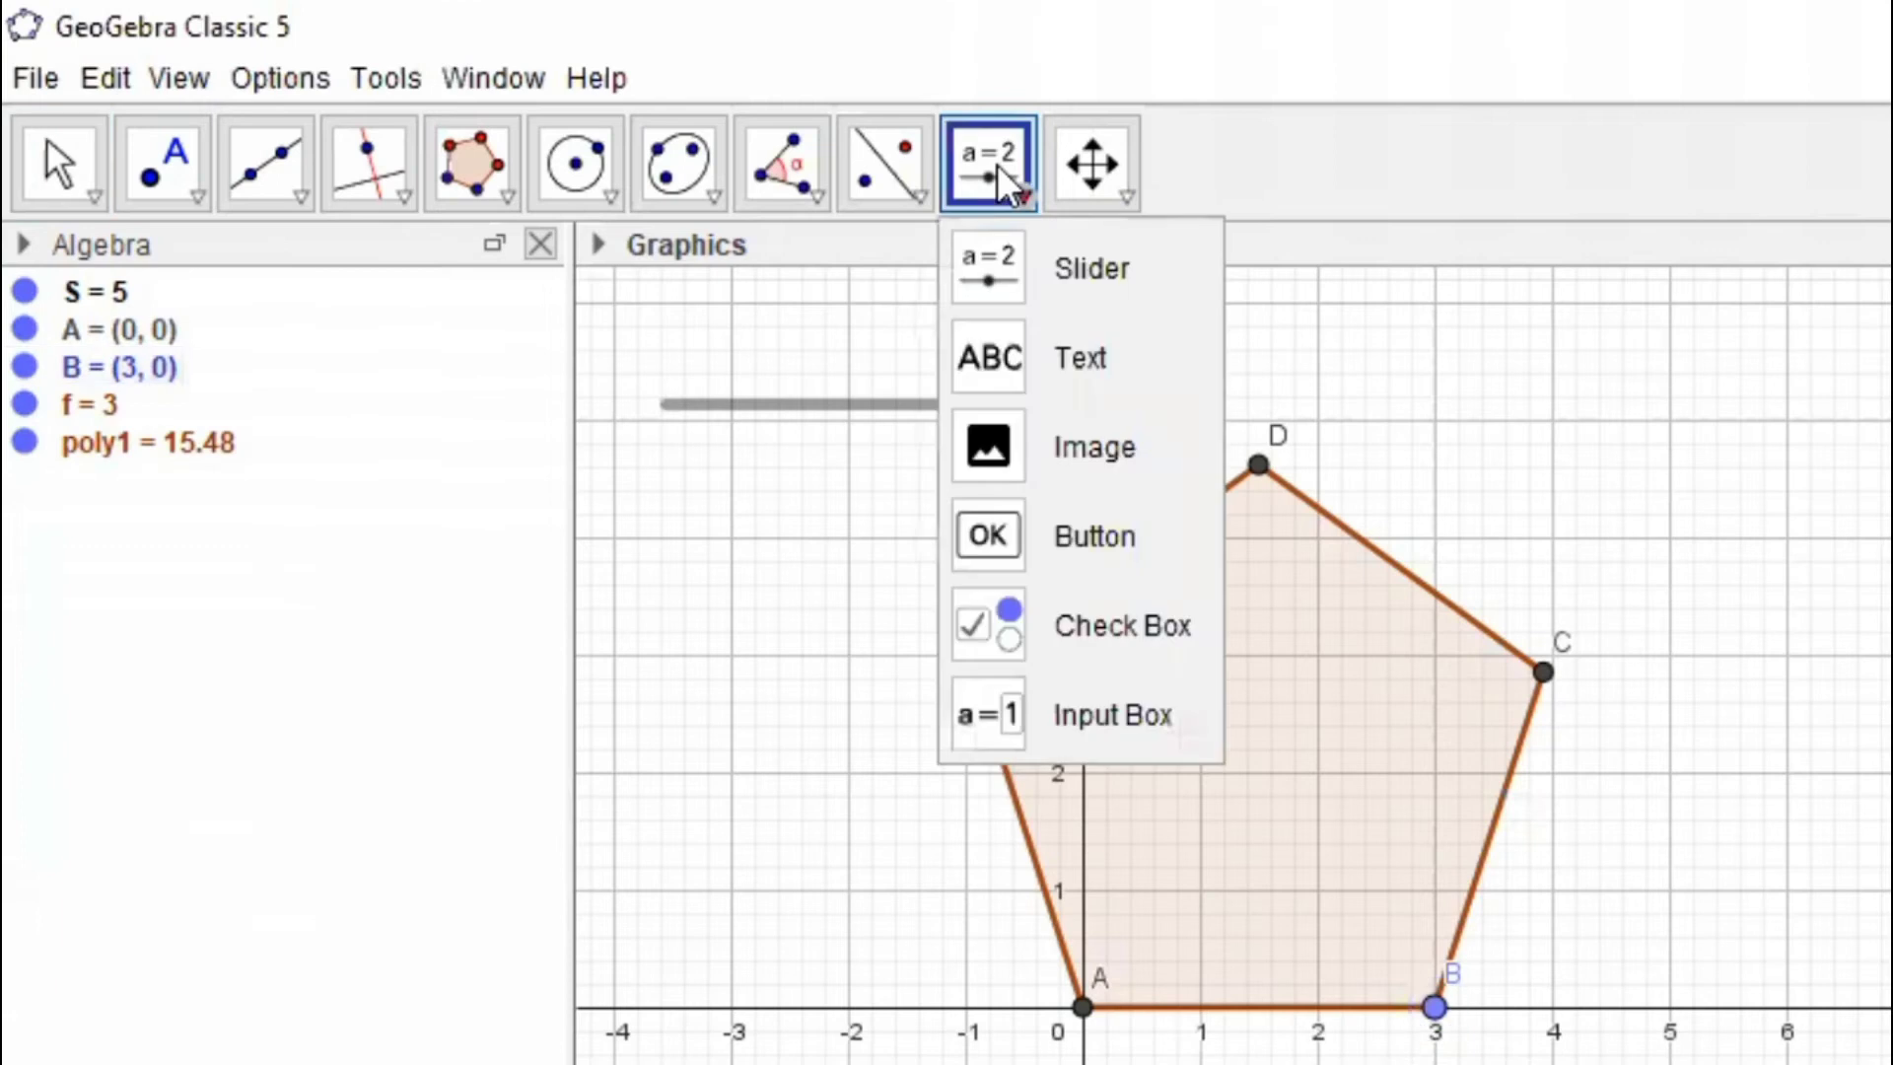
left_click(1079, 296)
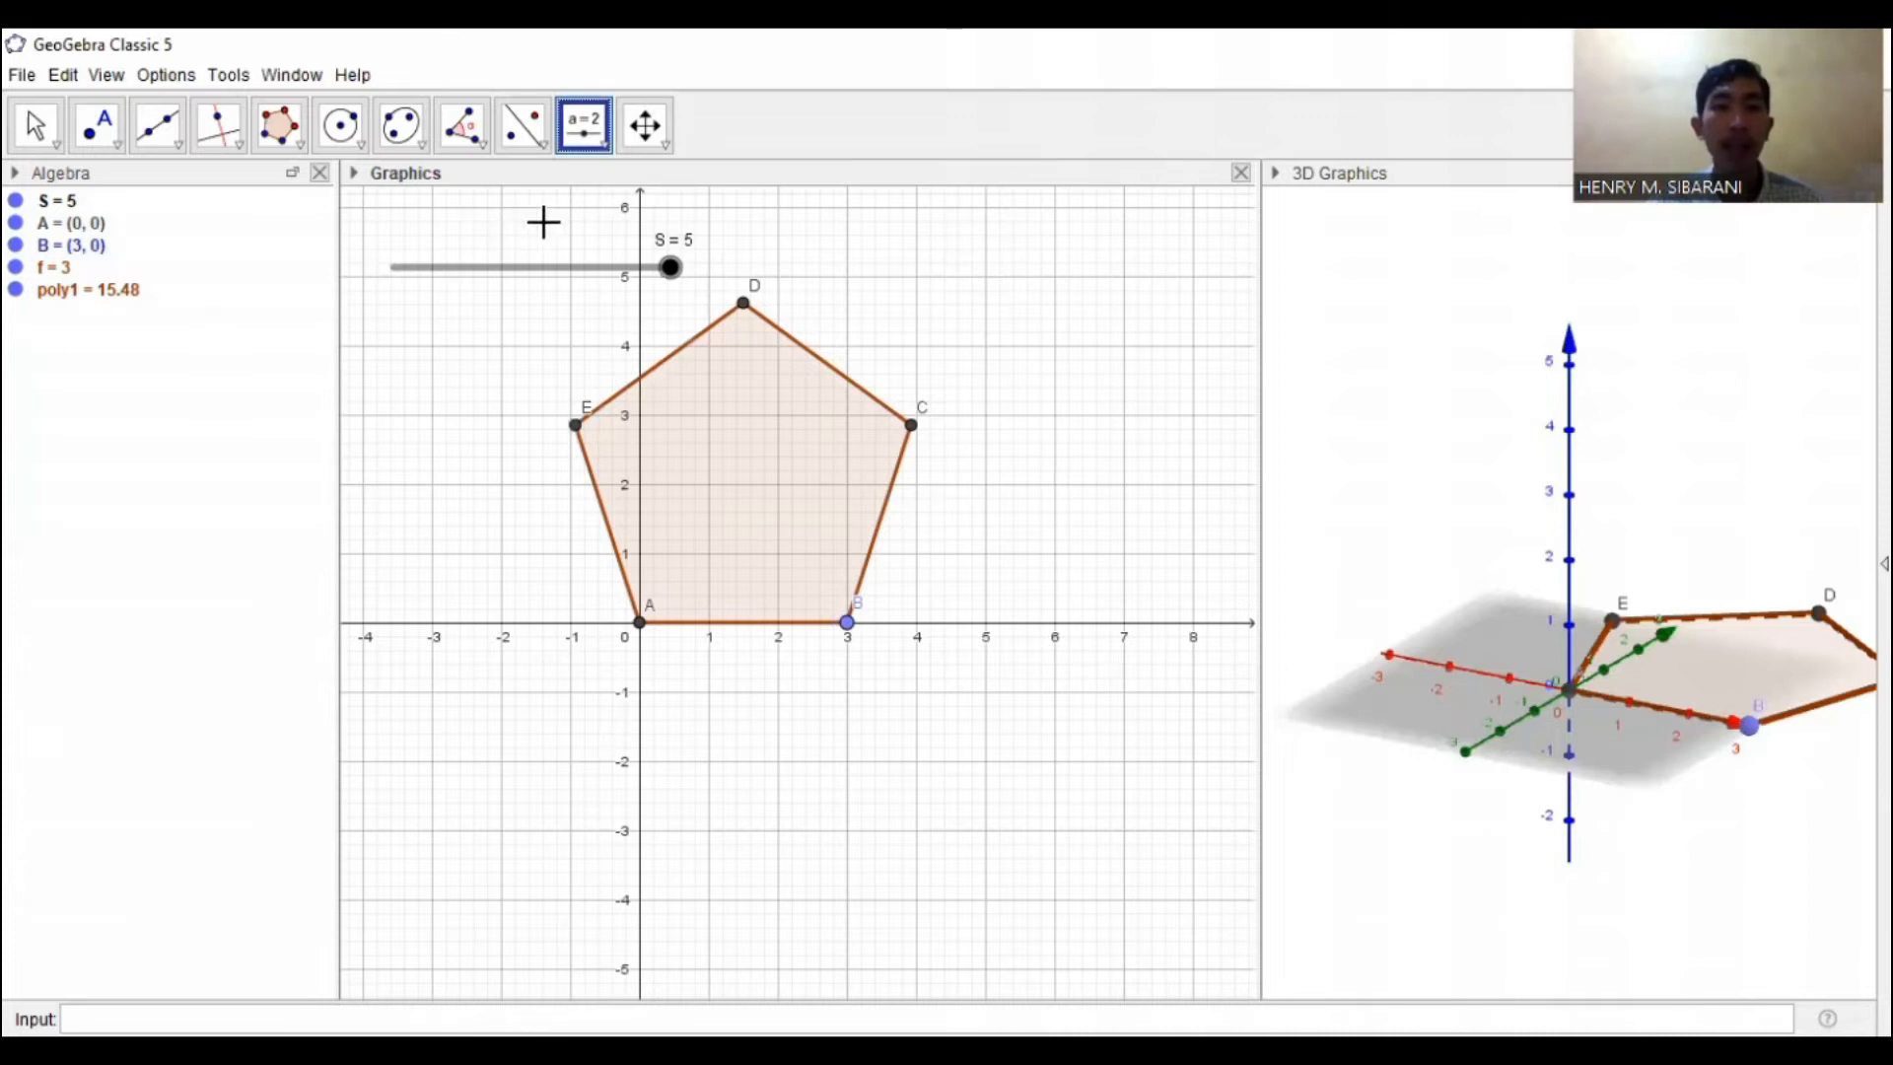
left_click(832, 424)
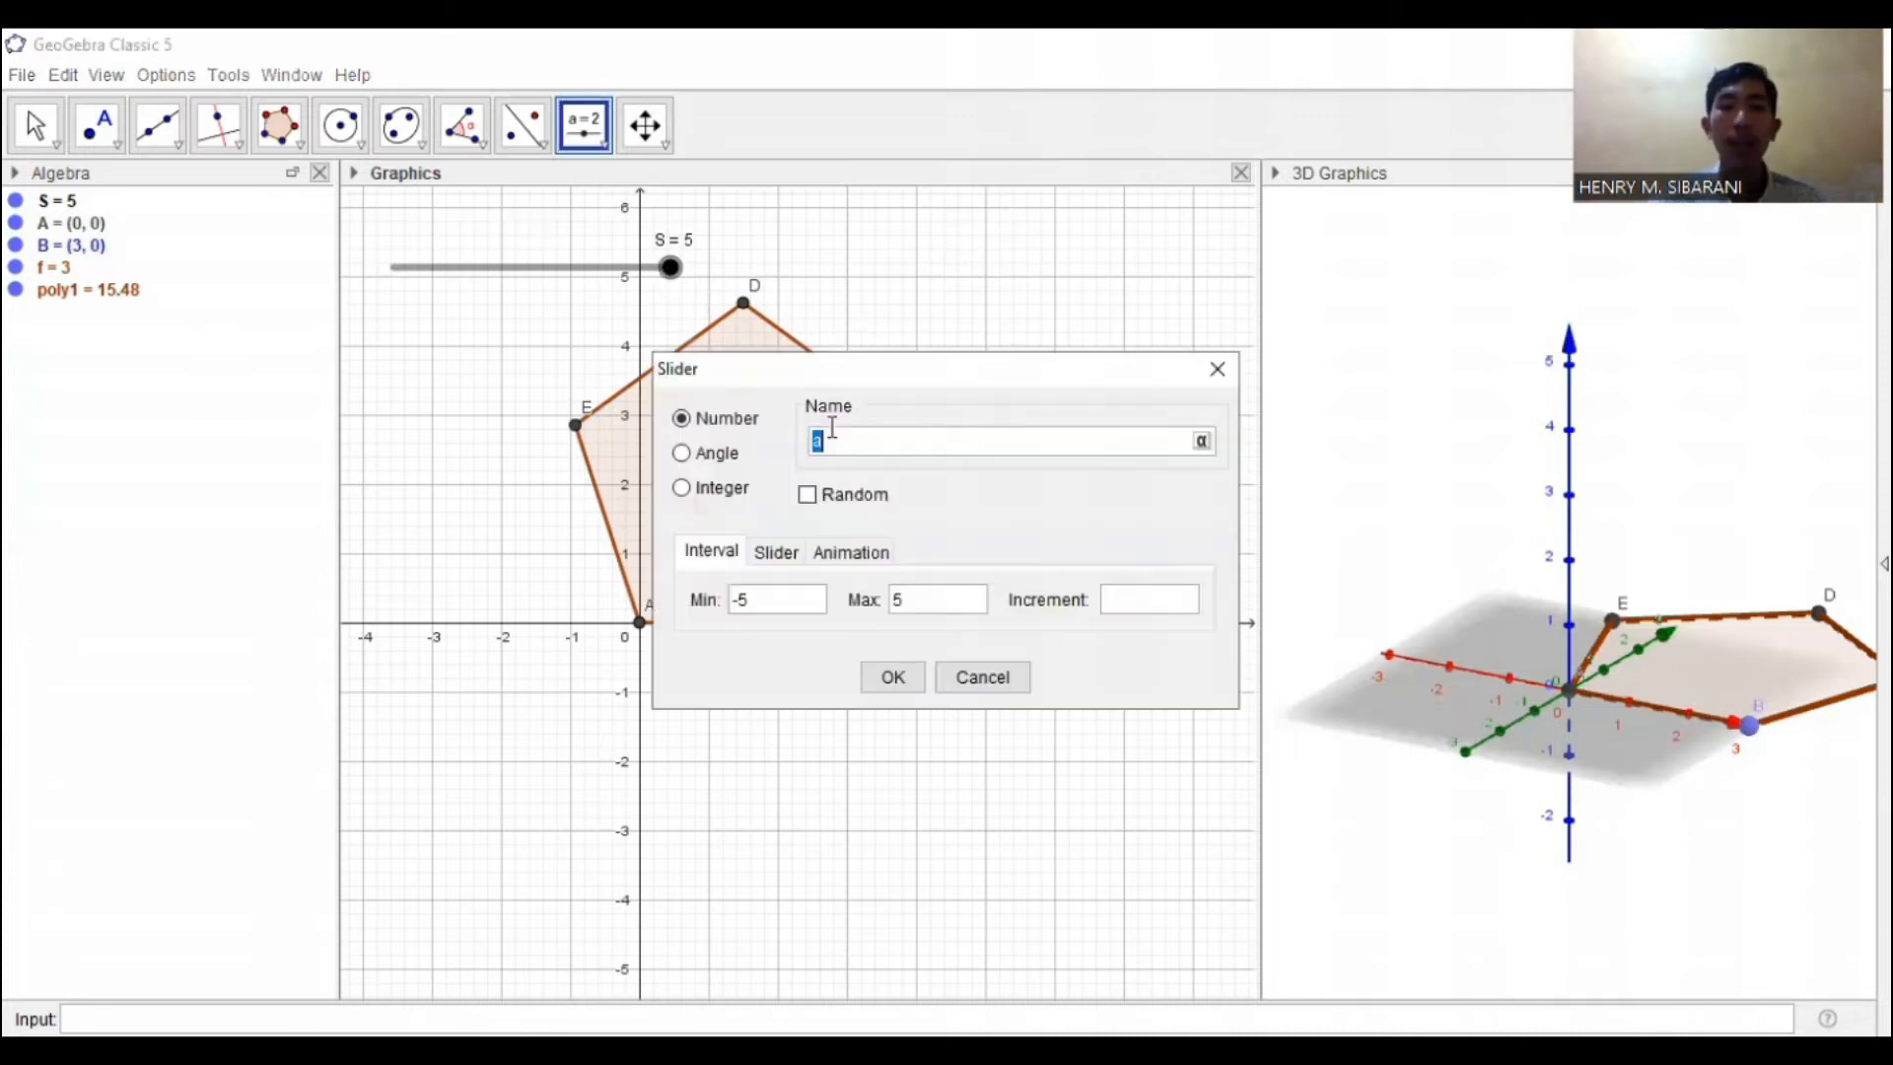
key("BackSpace")
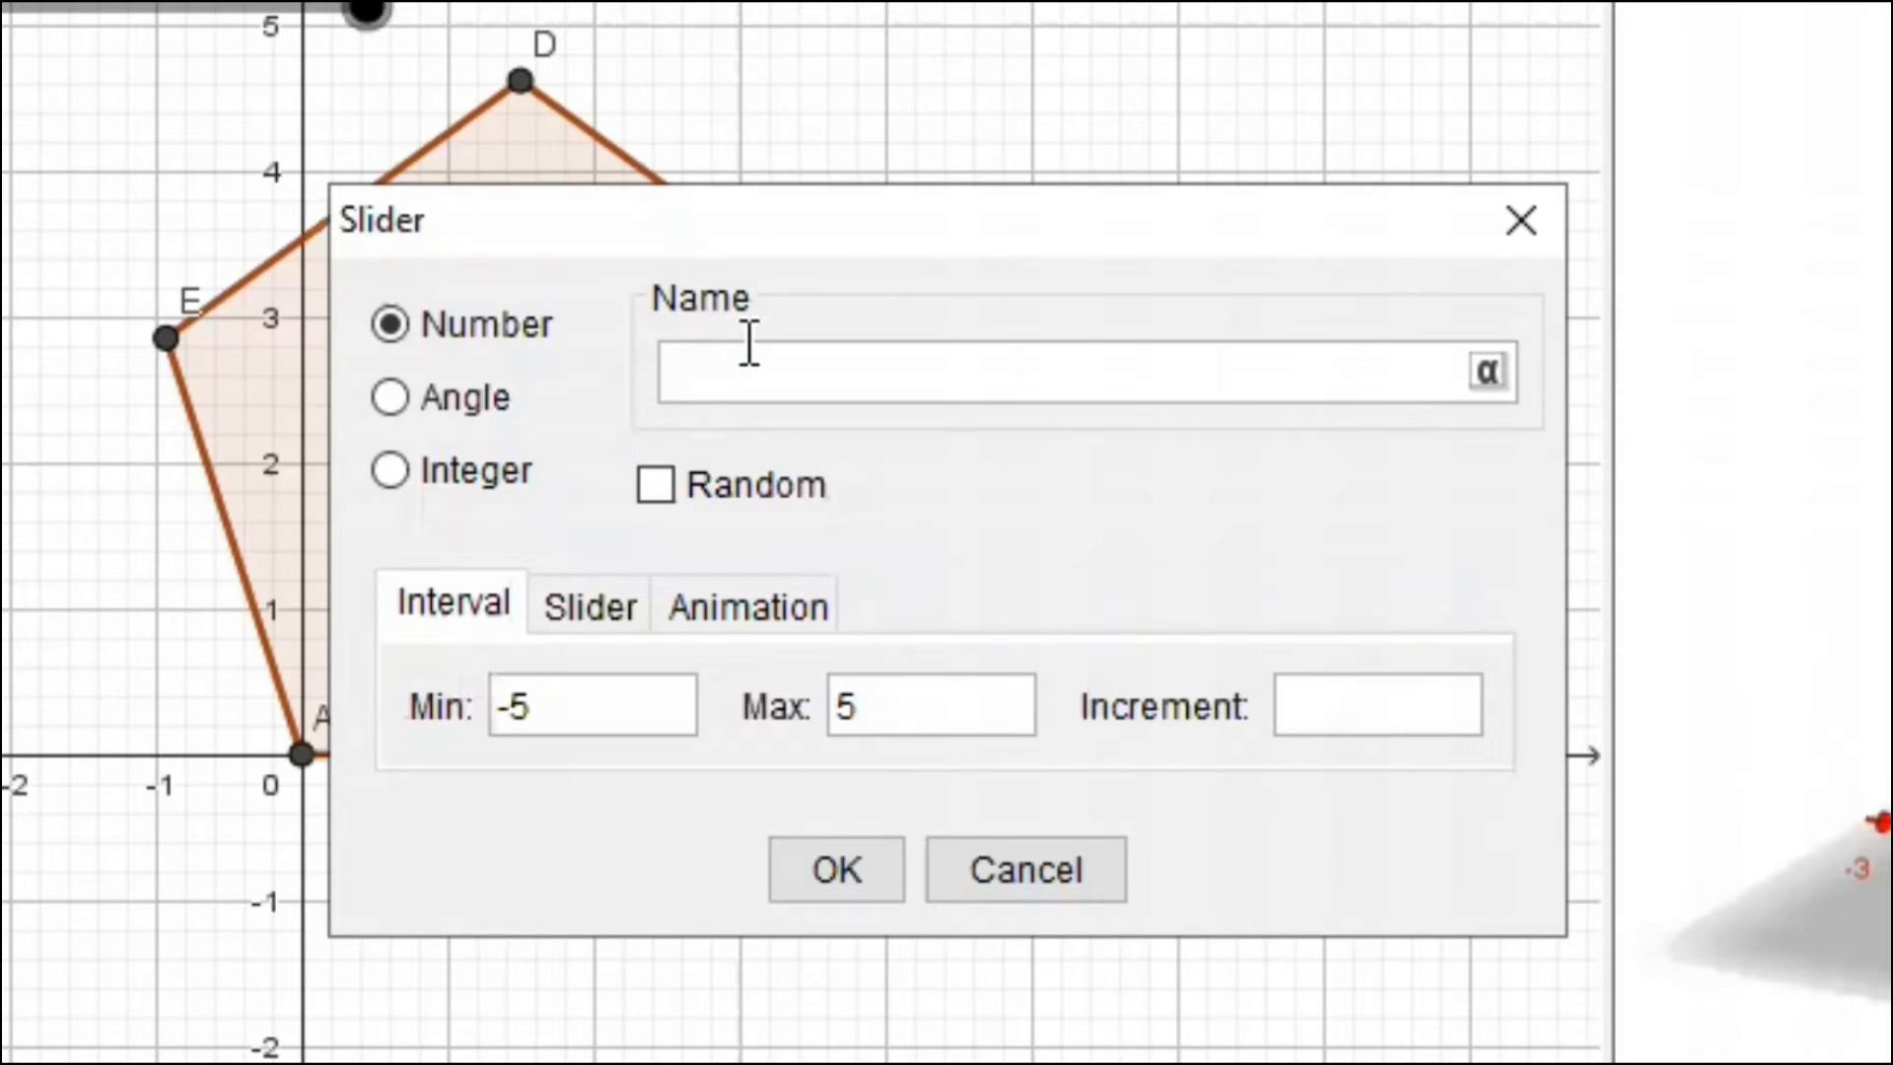
type("t")
key("BackSpace")
type("T")
Set slider T's minimum to 0.1 and its increment to 1, and create the slider.
left_click(537, 702)
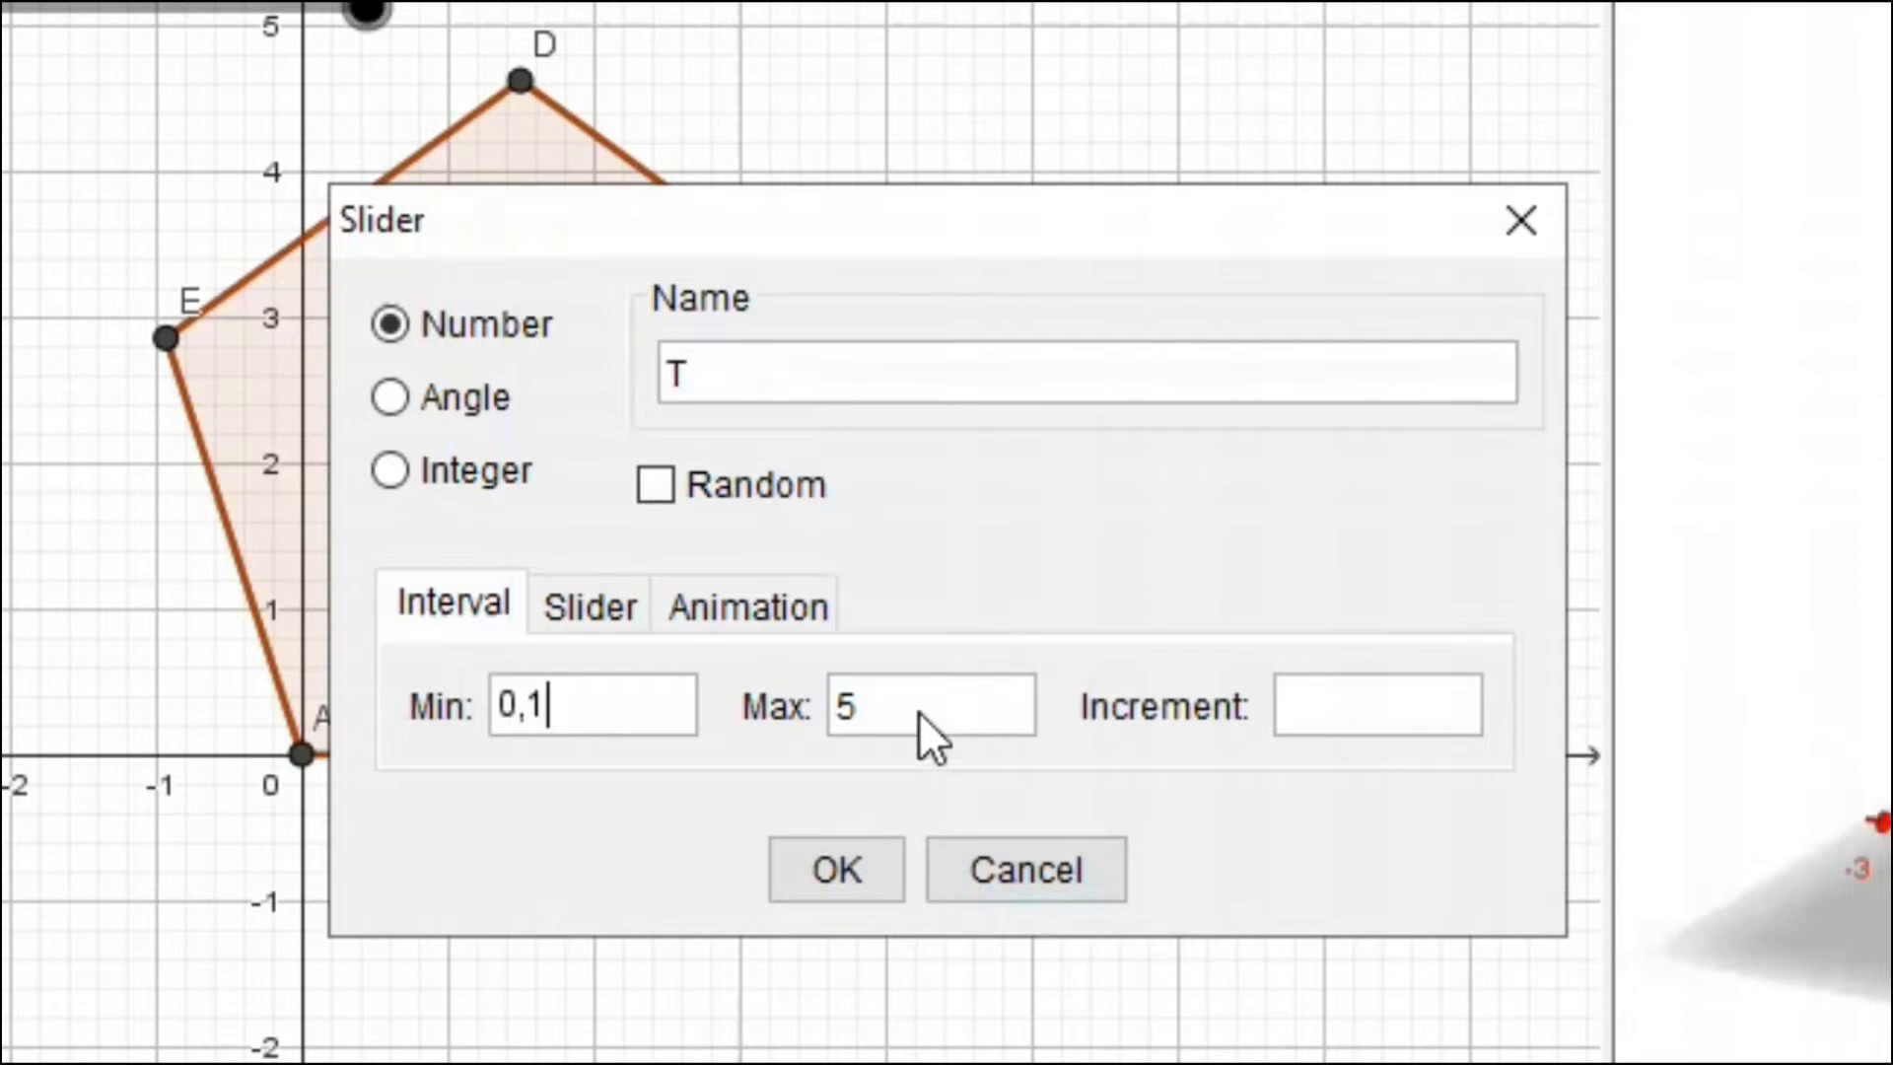
key("Tab")
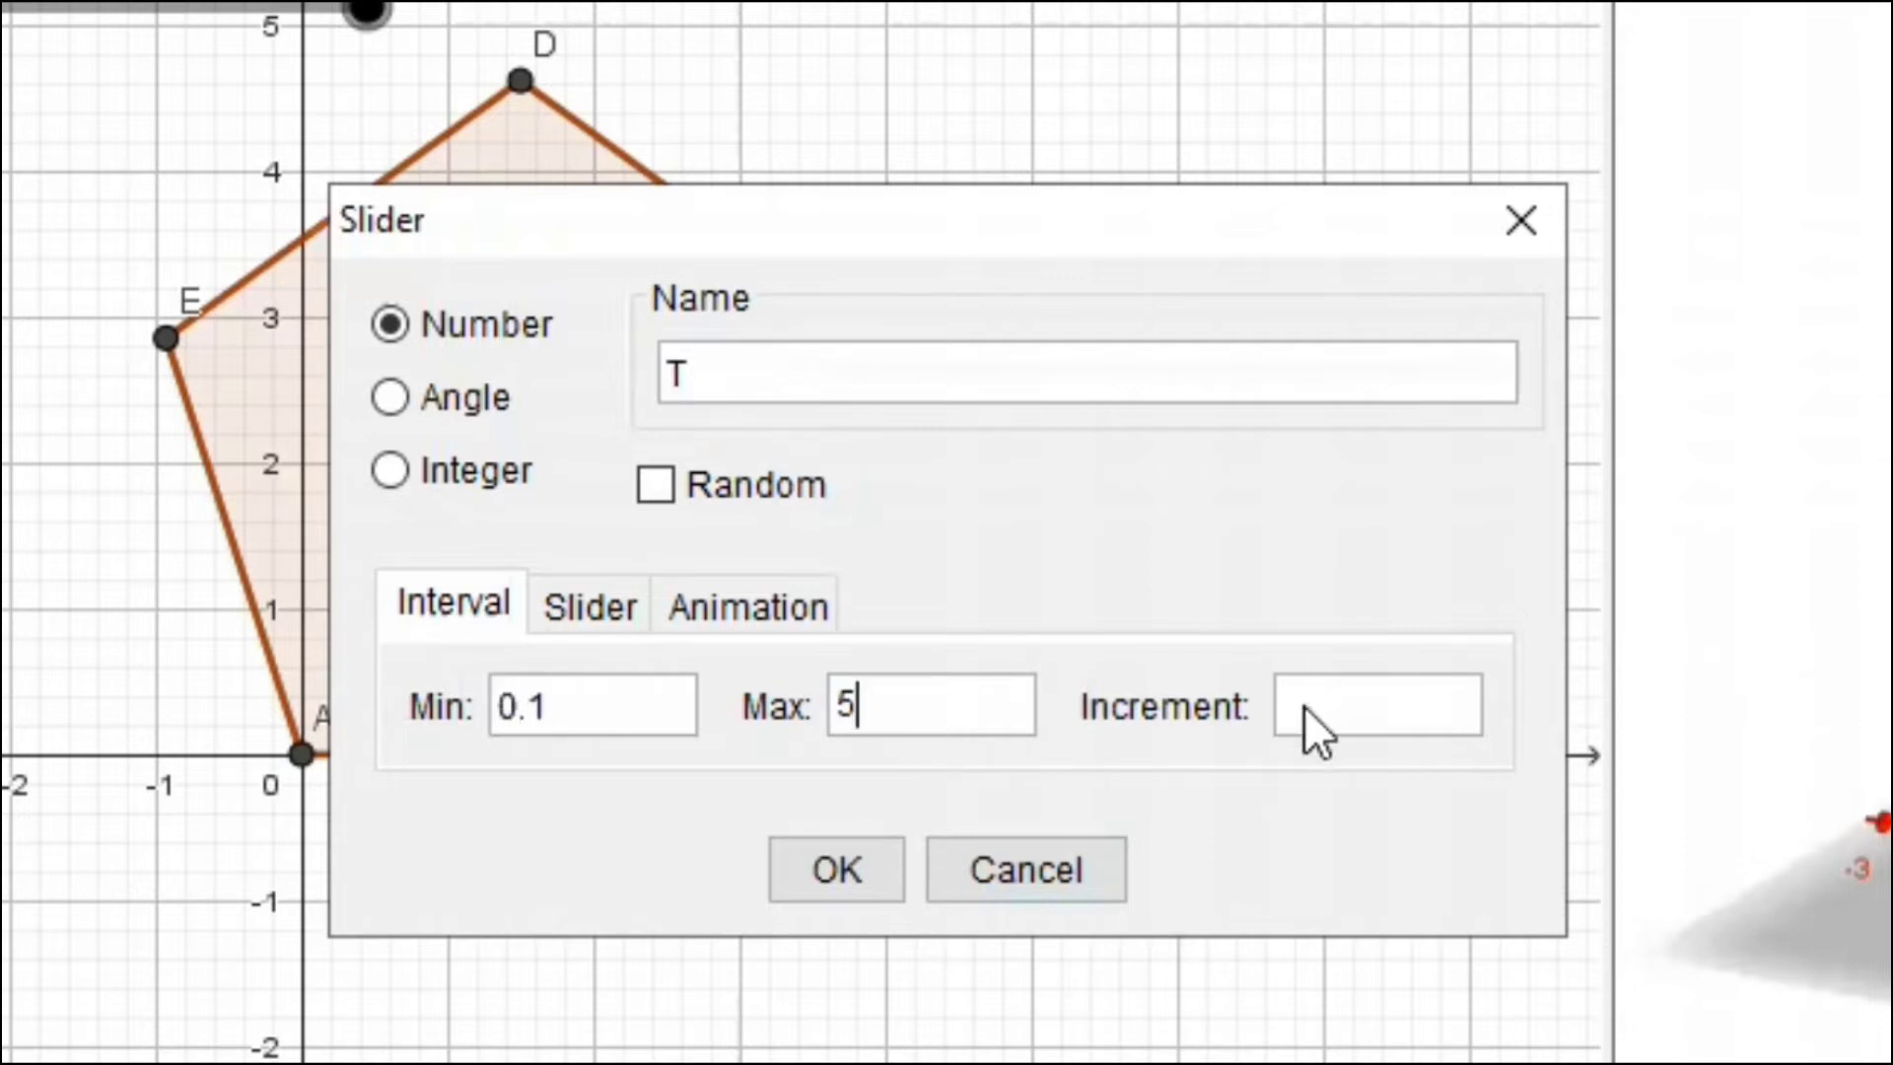
left_click(1321, 706)
type("1")
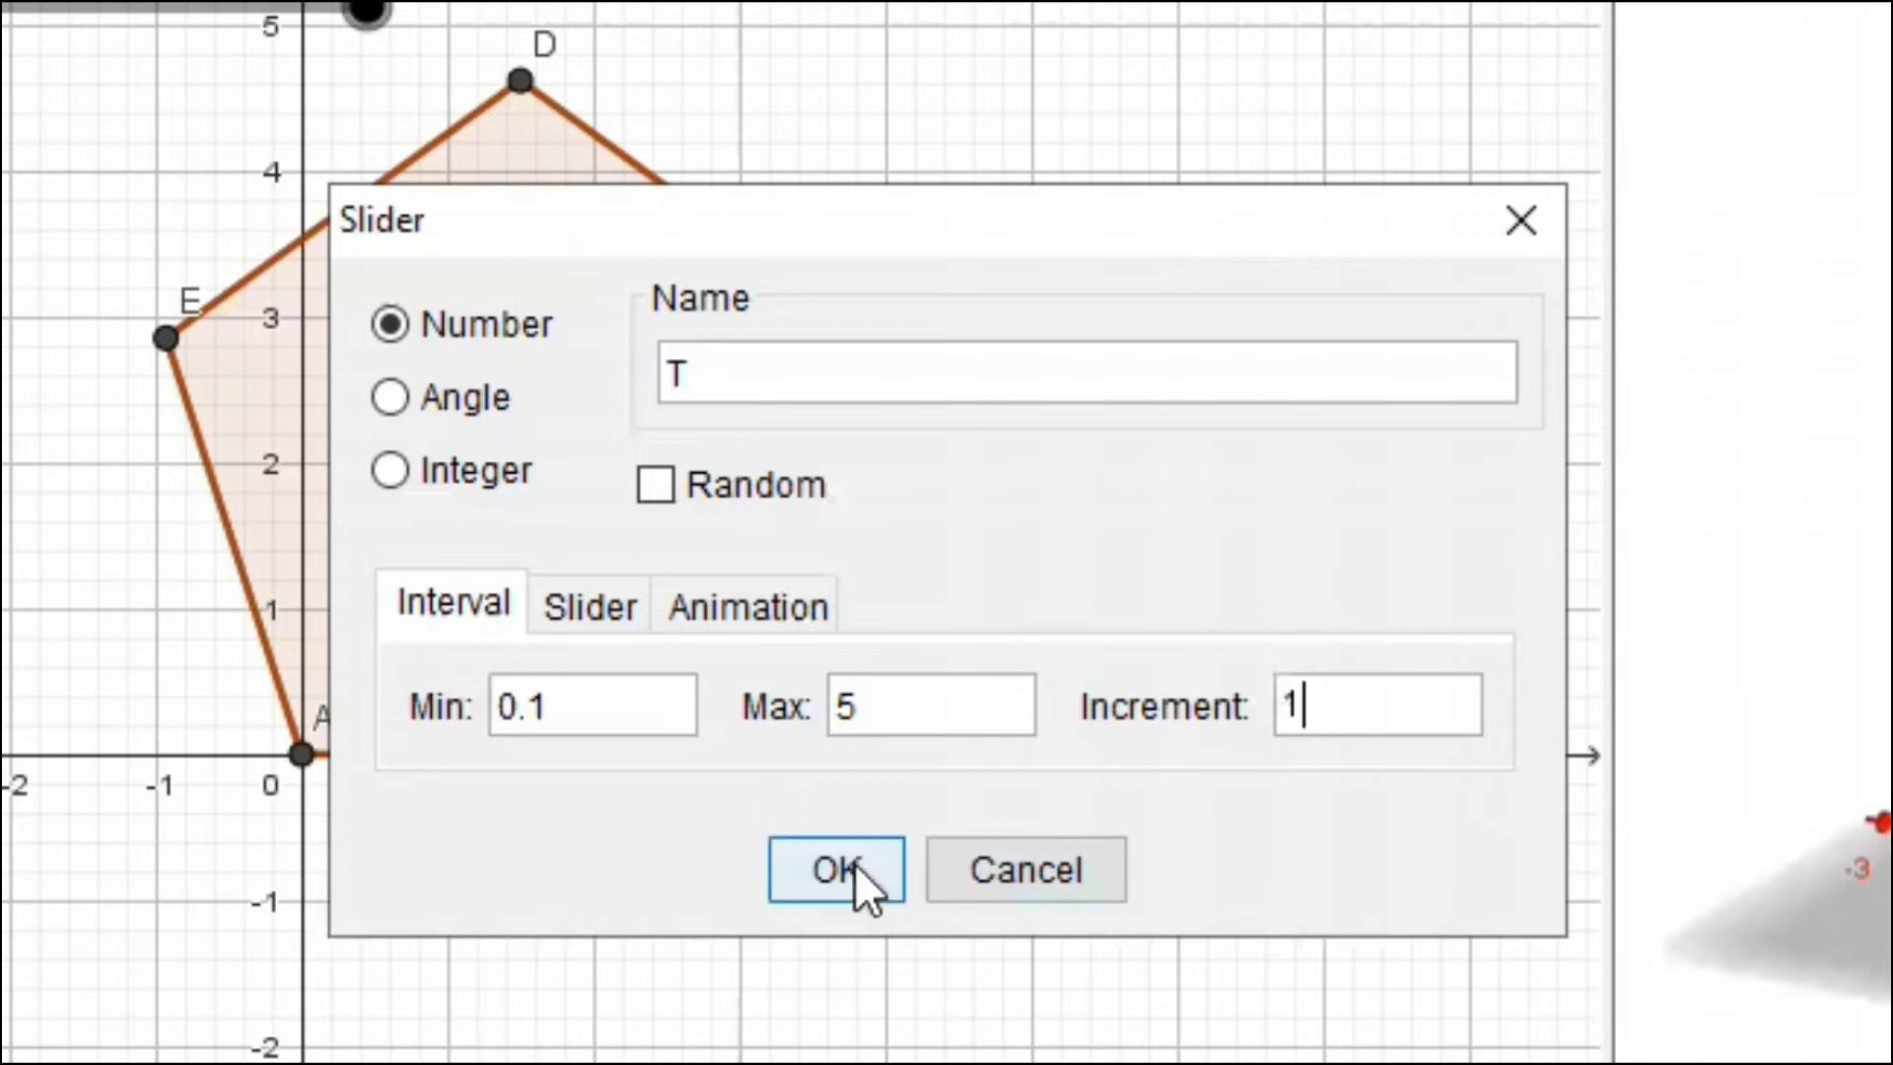
key("Return")
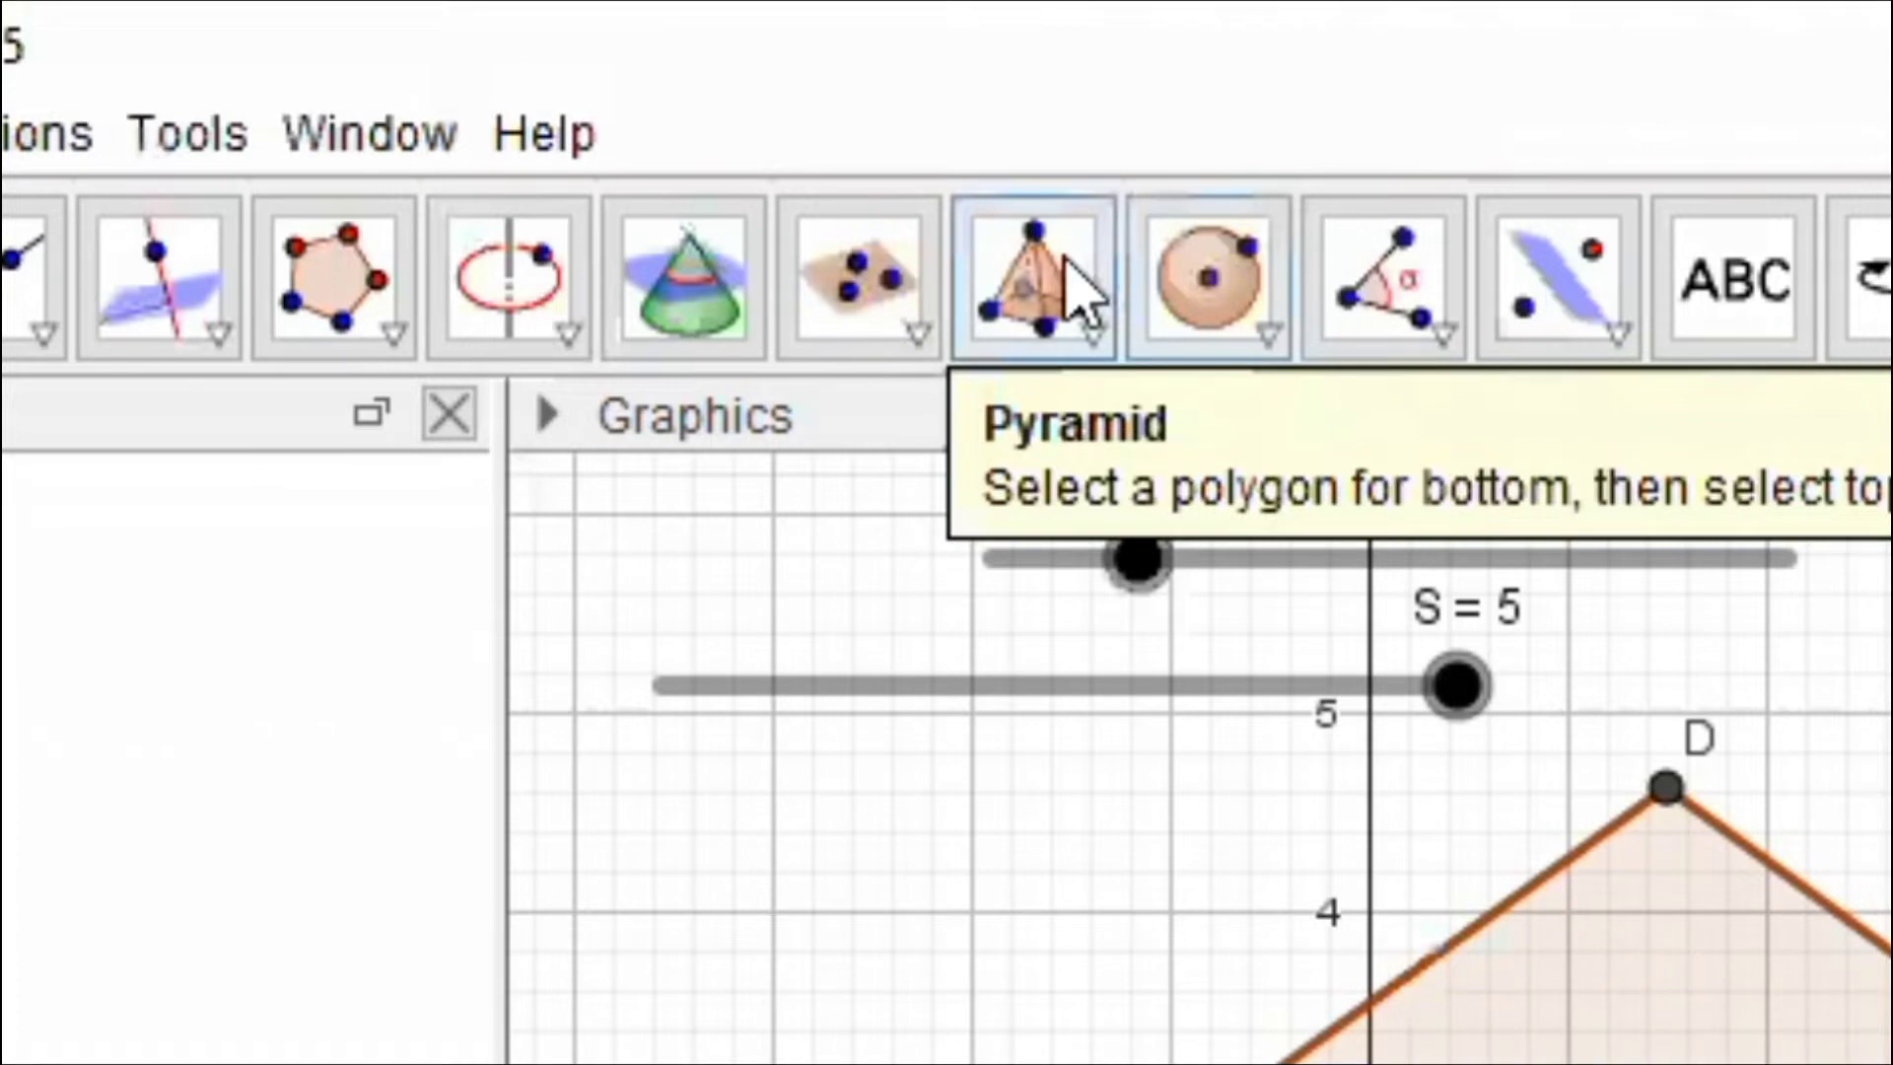
Extrude the polygon in the 3D view to a prism with altitude T.
left_click(1061, 259)
left_click(1075, 301)
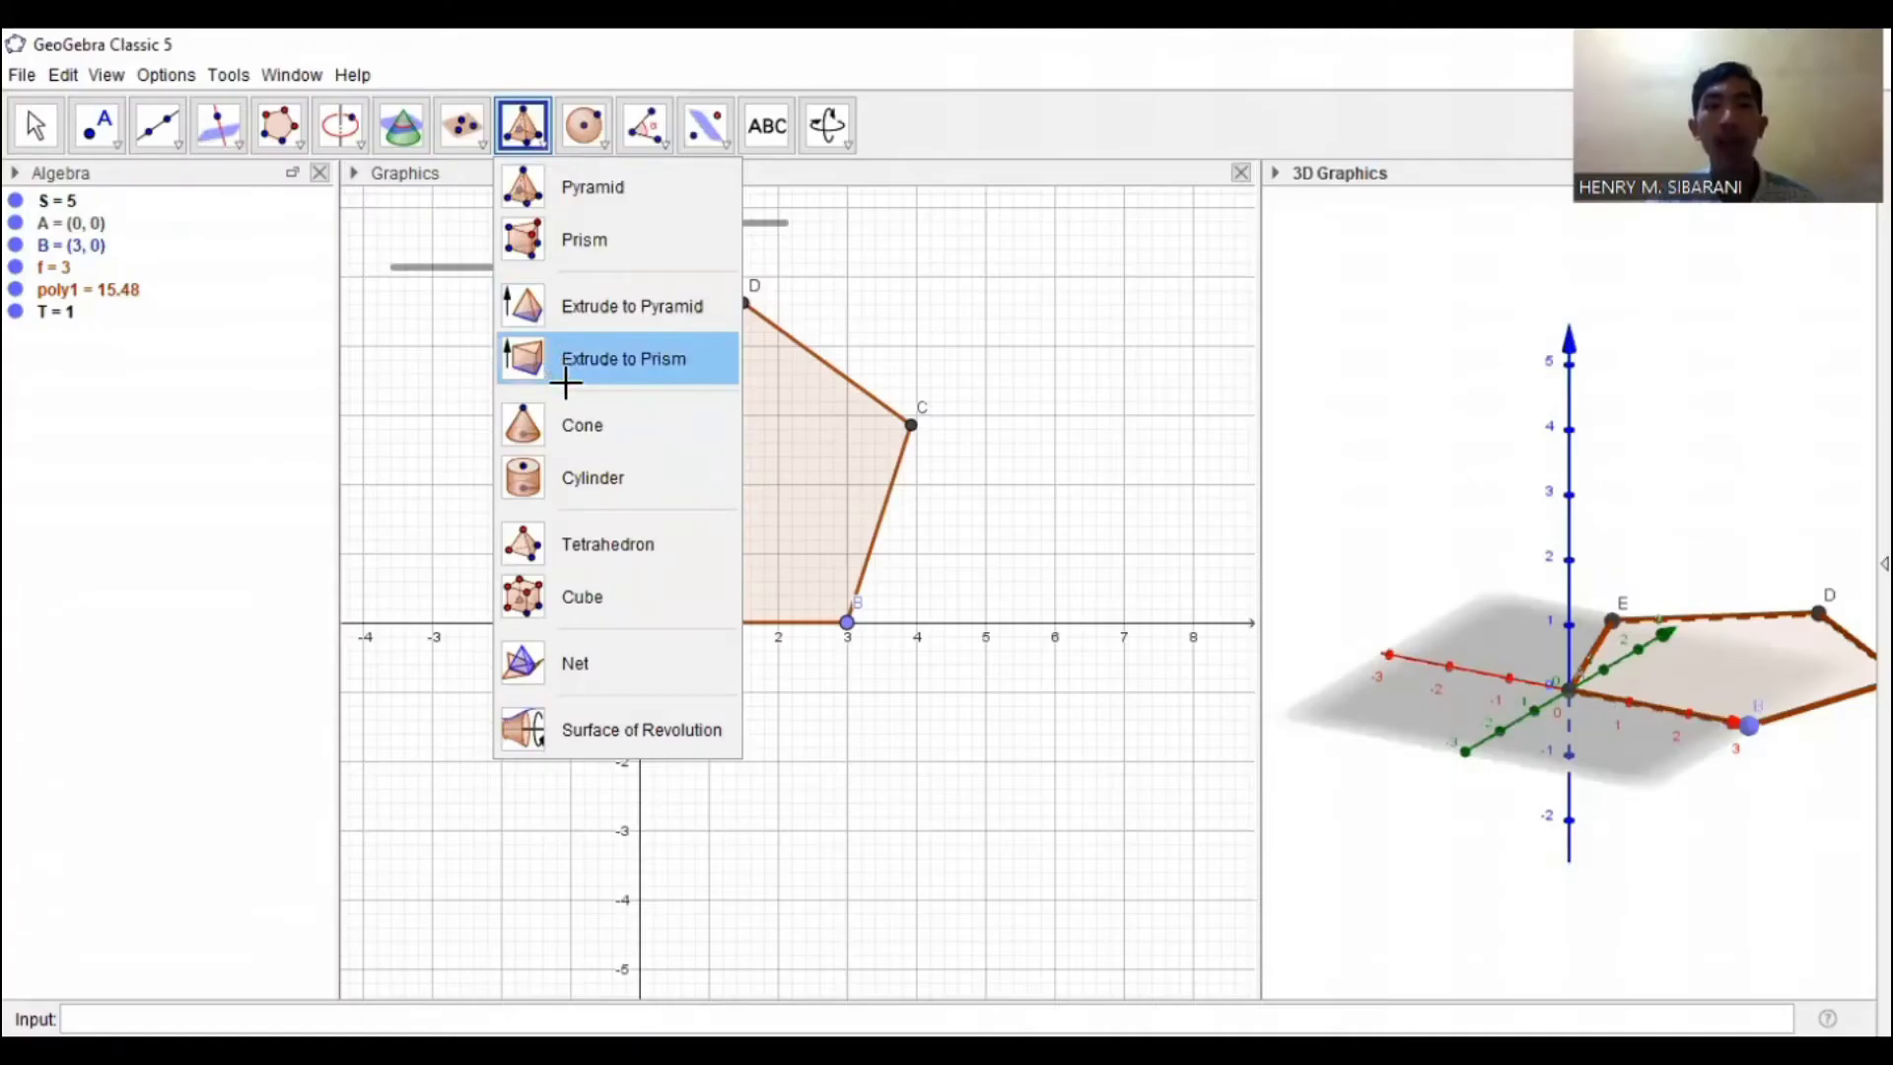
left_click(1139, 961)
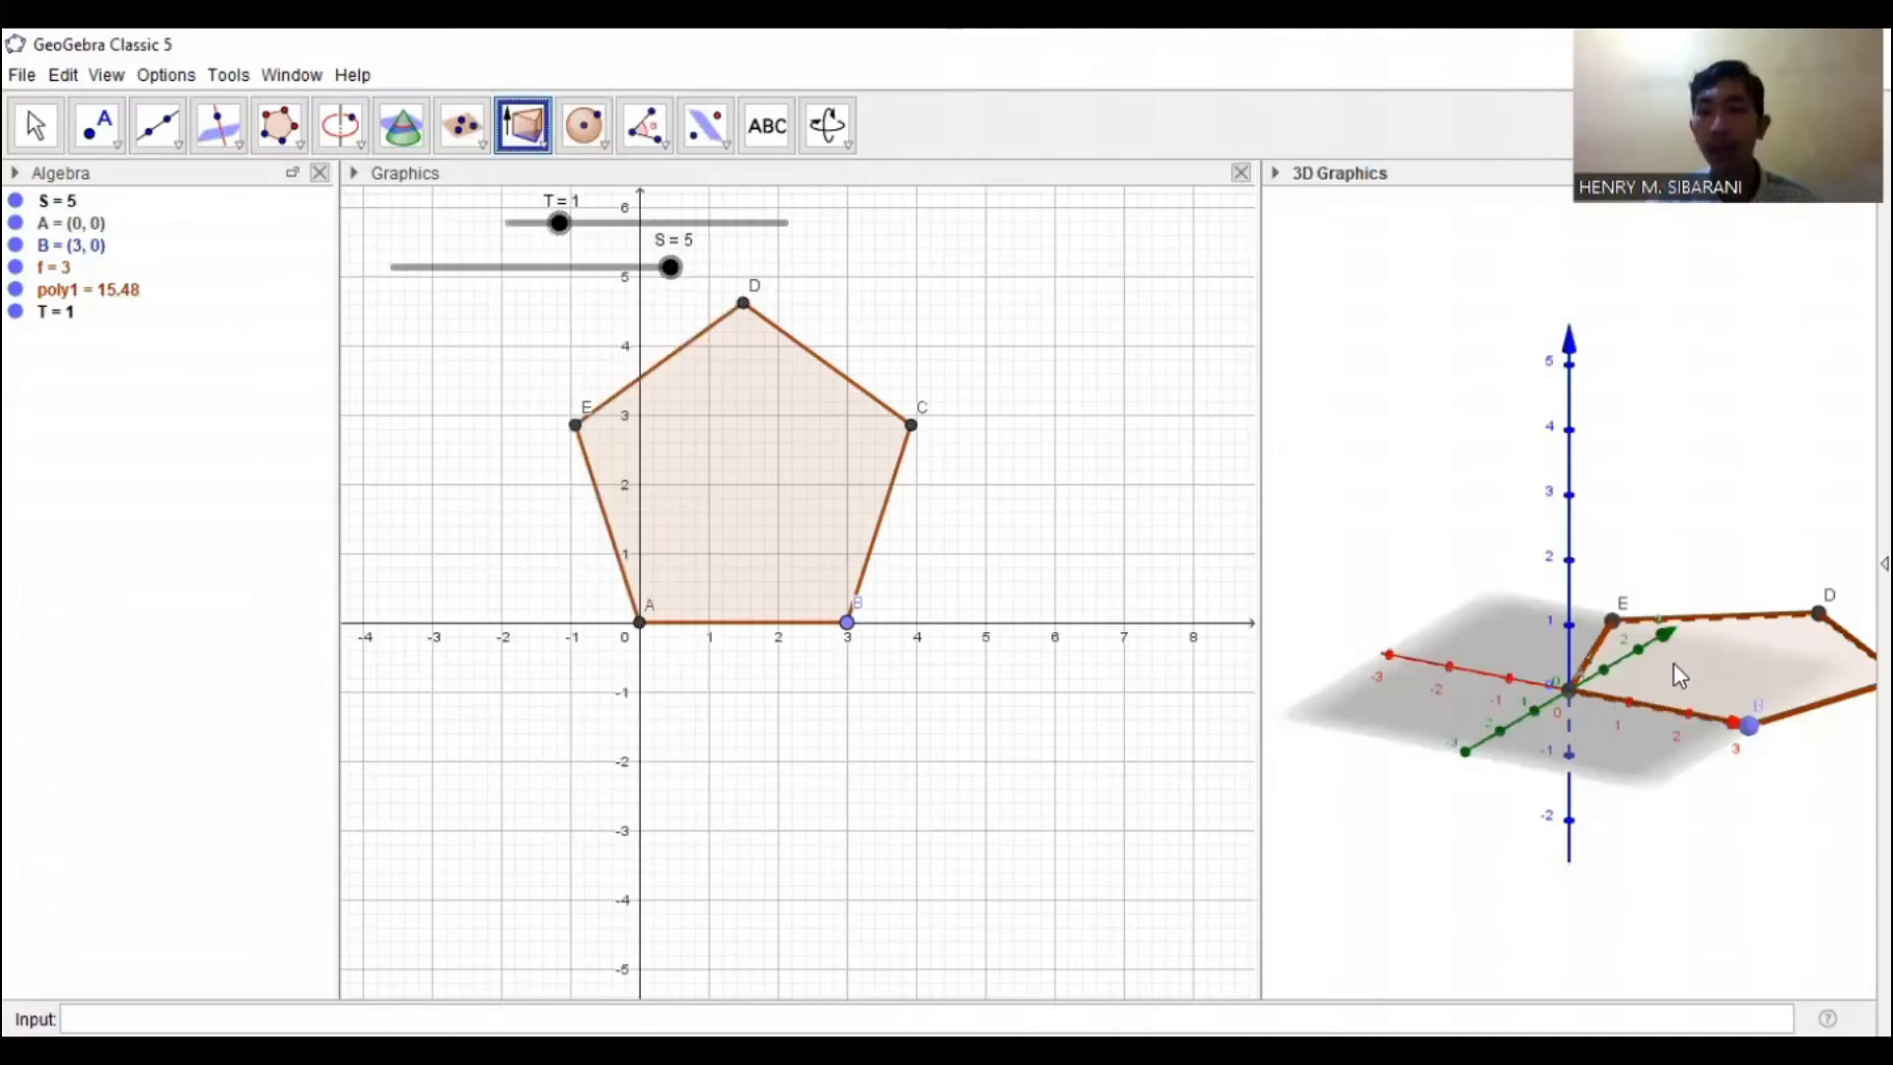
left_click(1717, 662)
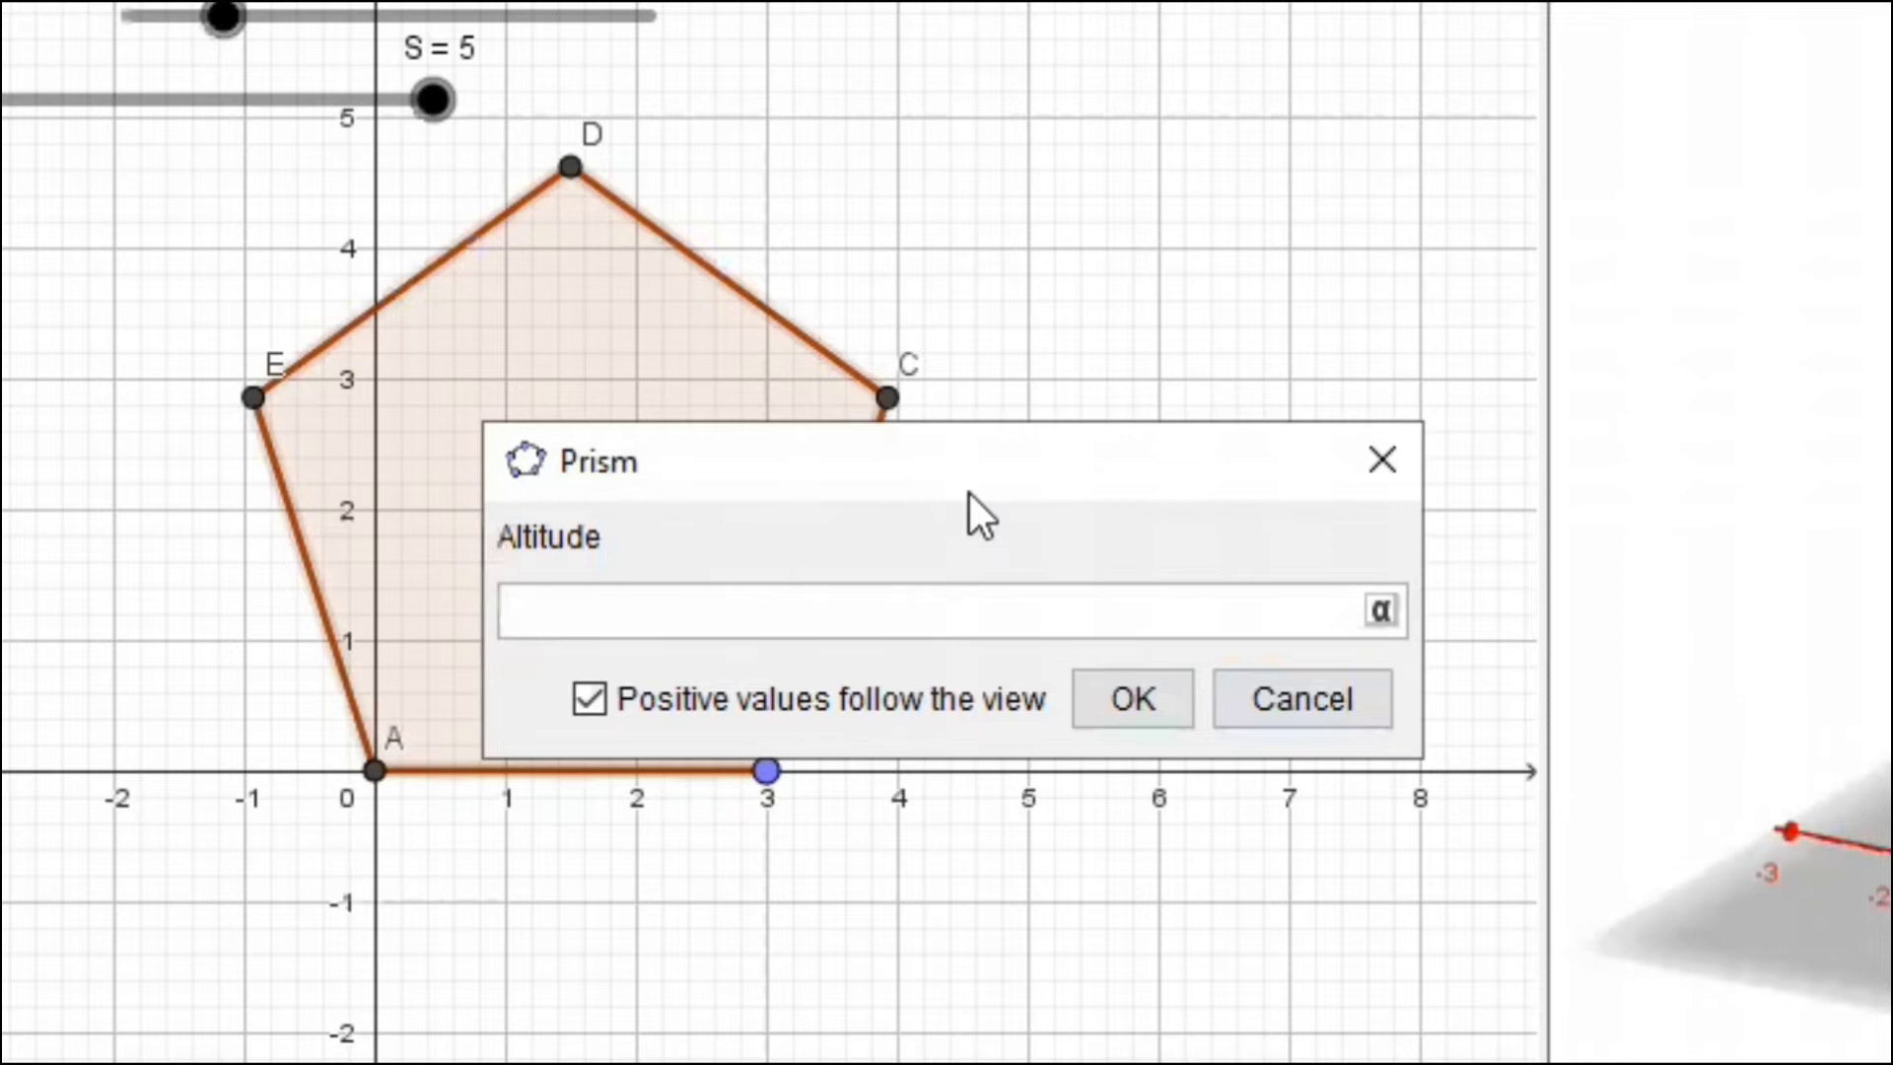
type("T")
left_click(1138, 688)
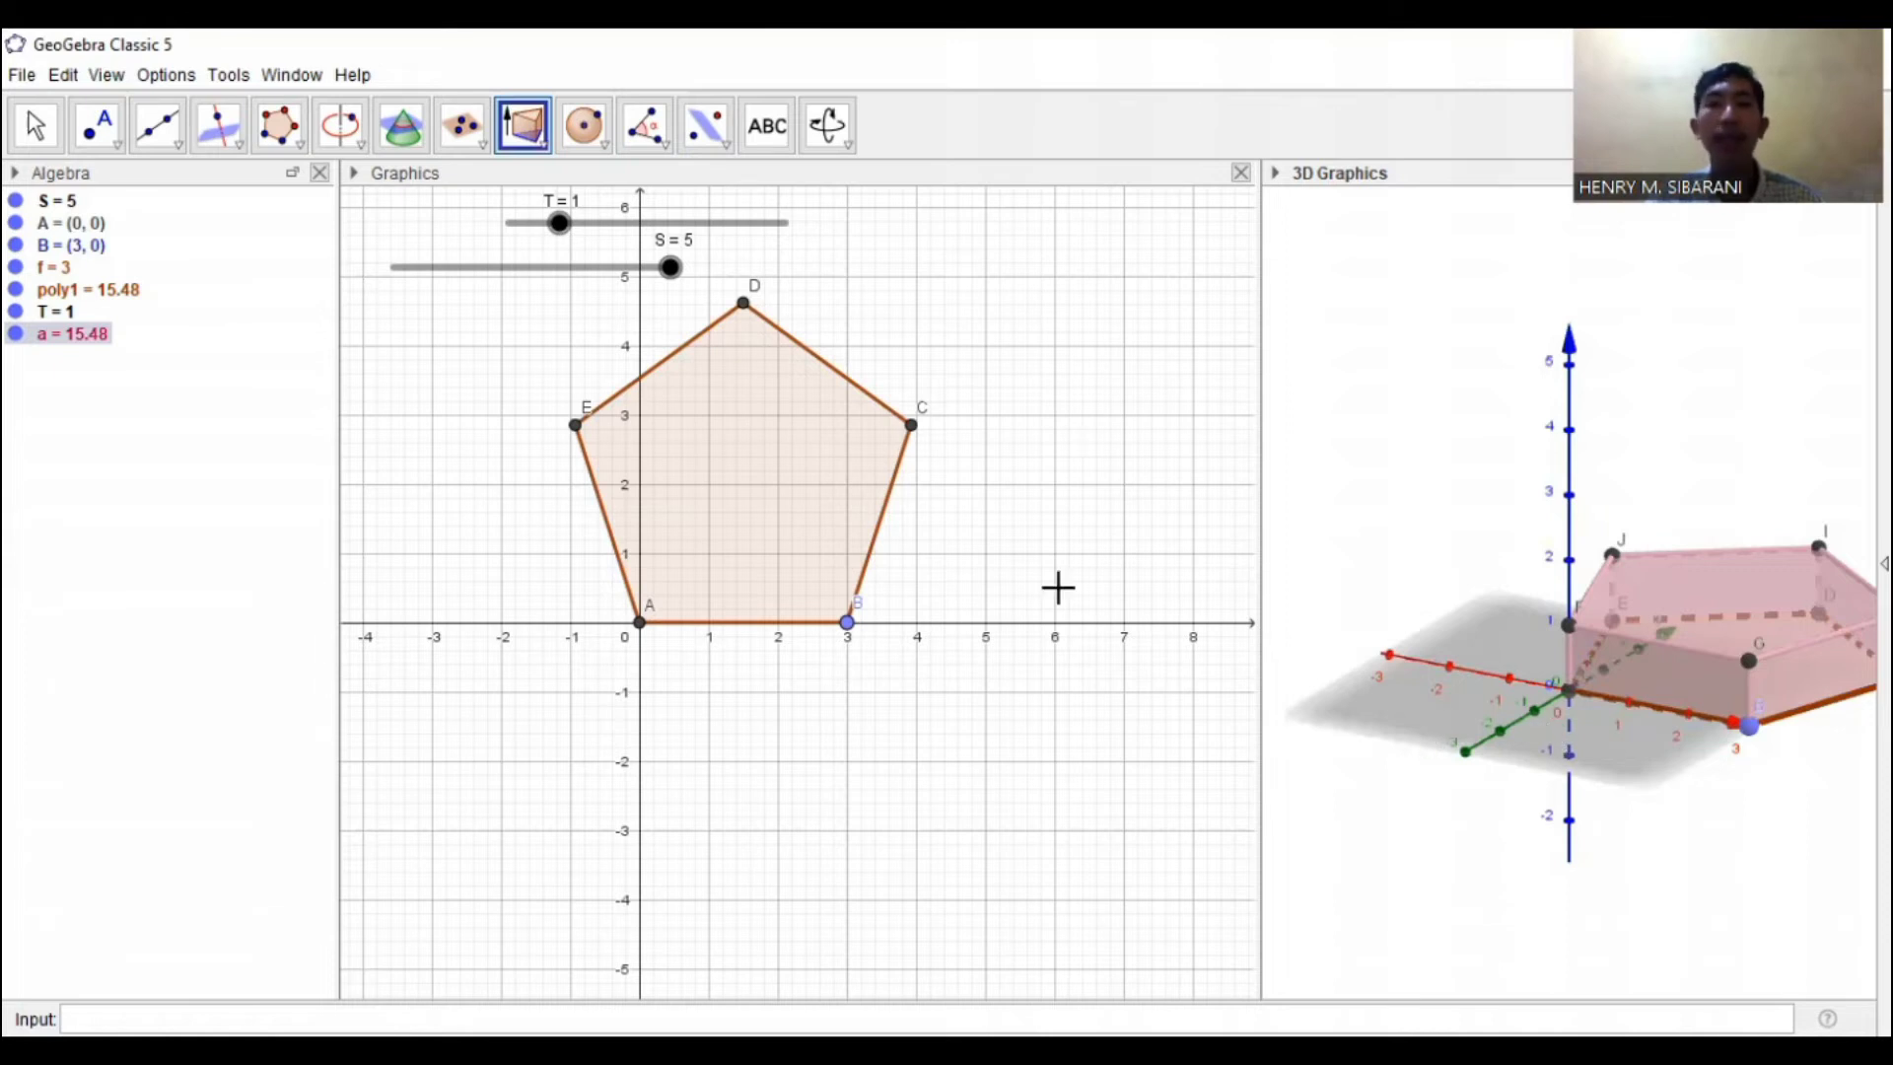
Set slider S to 4.5 and raise the prism by setting slider T to 5.
left_click_drag(668, 293, 662, 281)
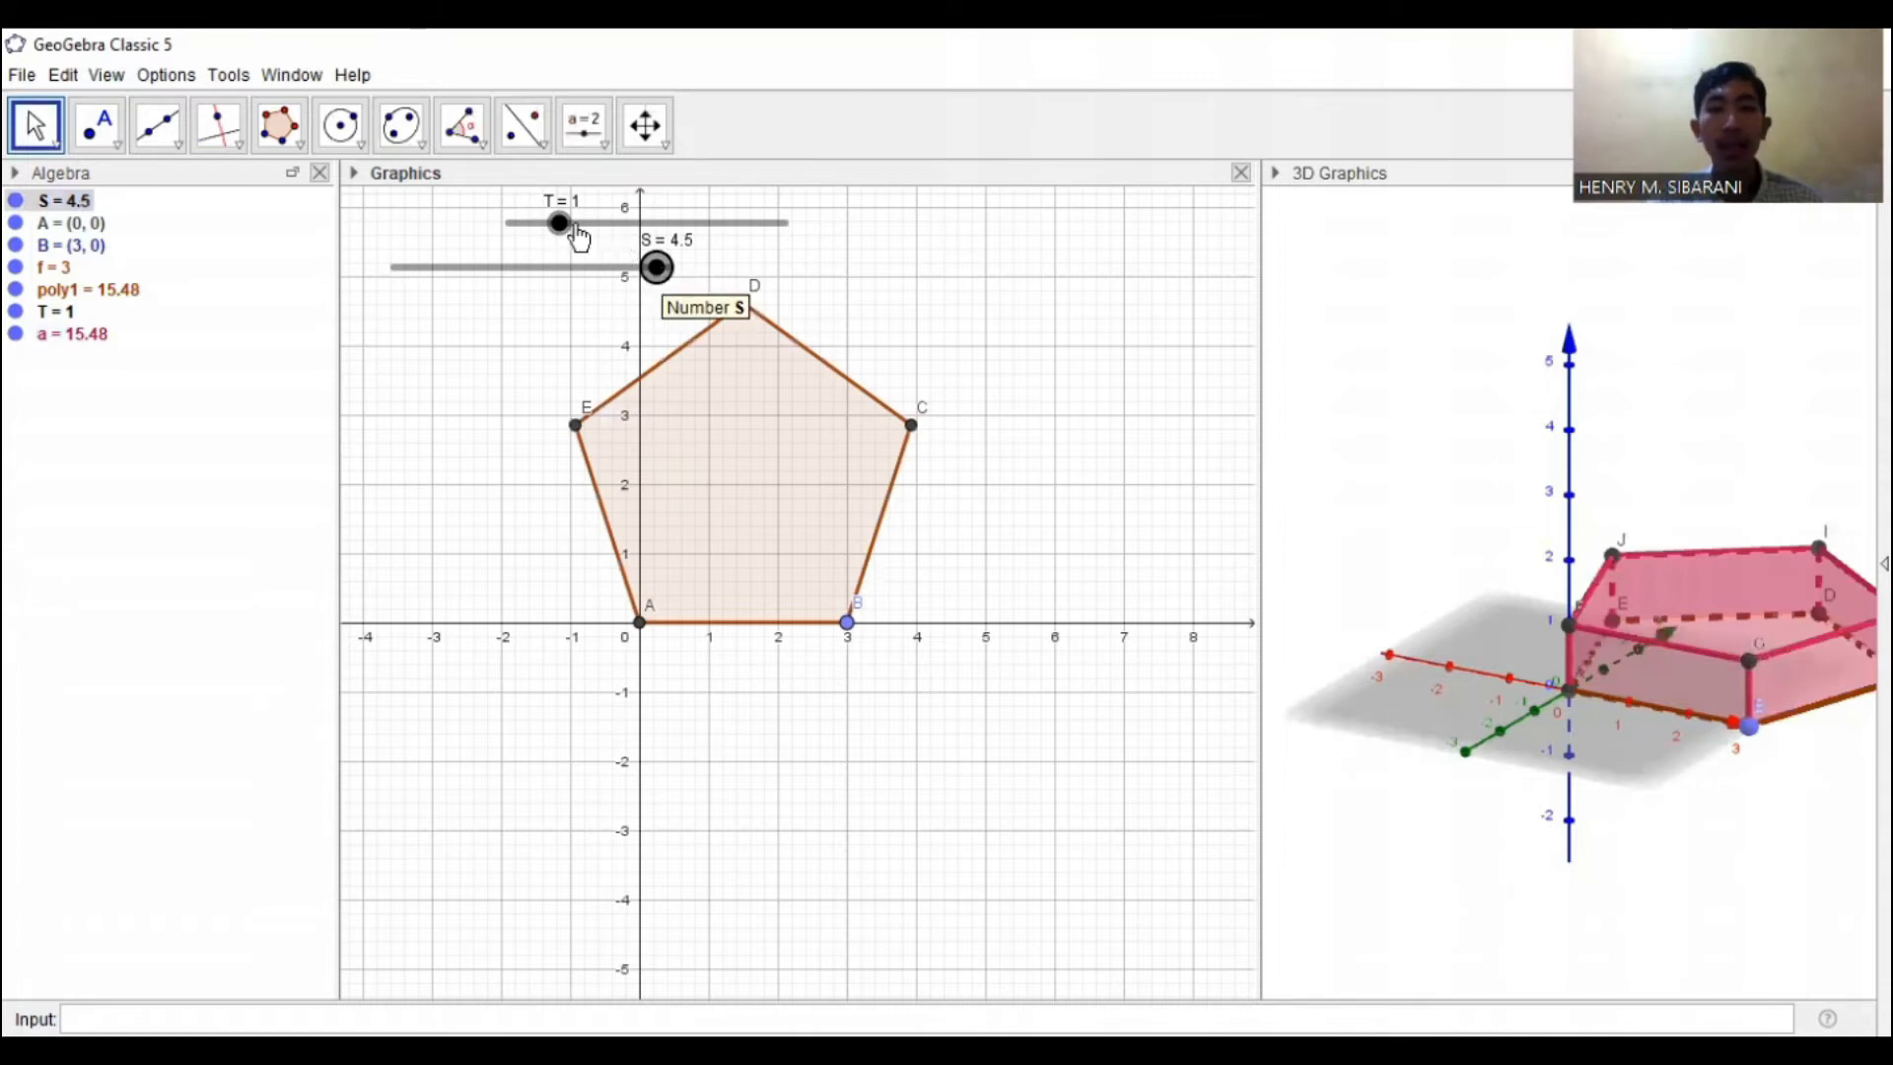
mouse_move(561, 223)
left_mouse_down()
mouse_move(785, 224)
mouse_move(565, 222)
left_mouse_up()
left_click(633, 223)
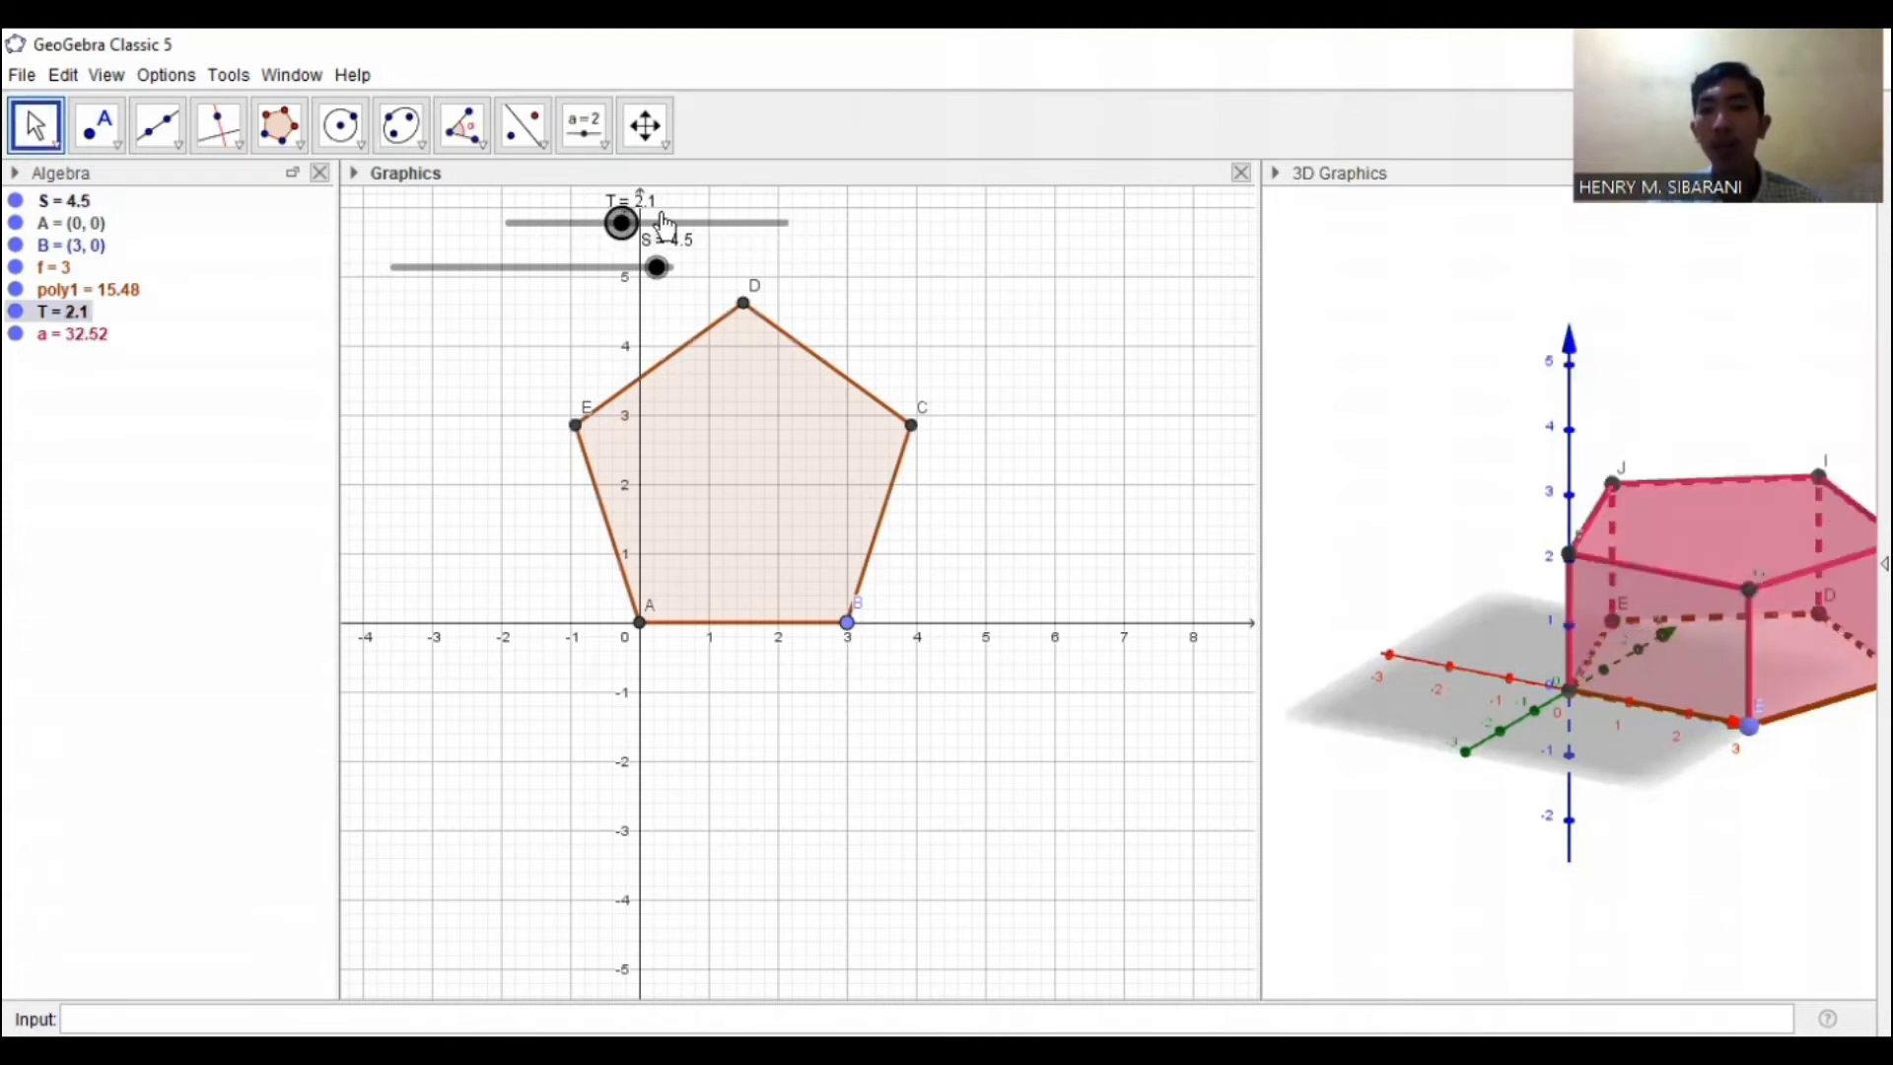
left_click(735, 222)
left_click(783, 226)
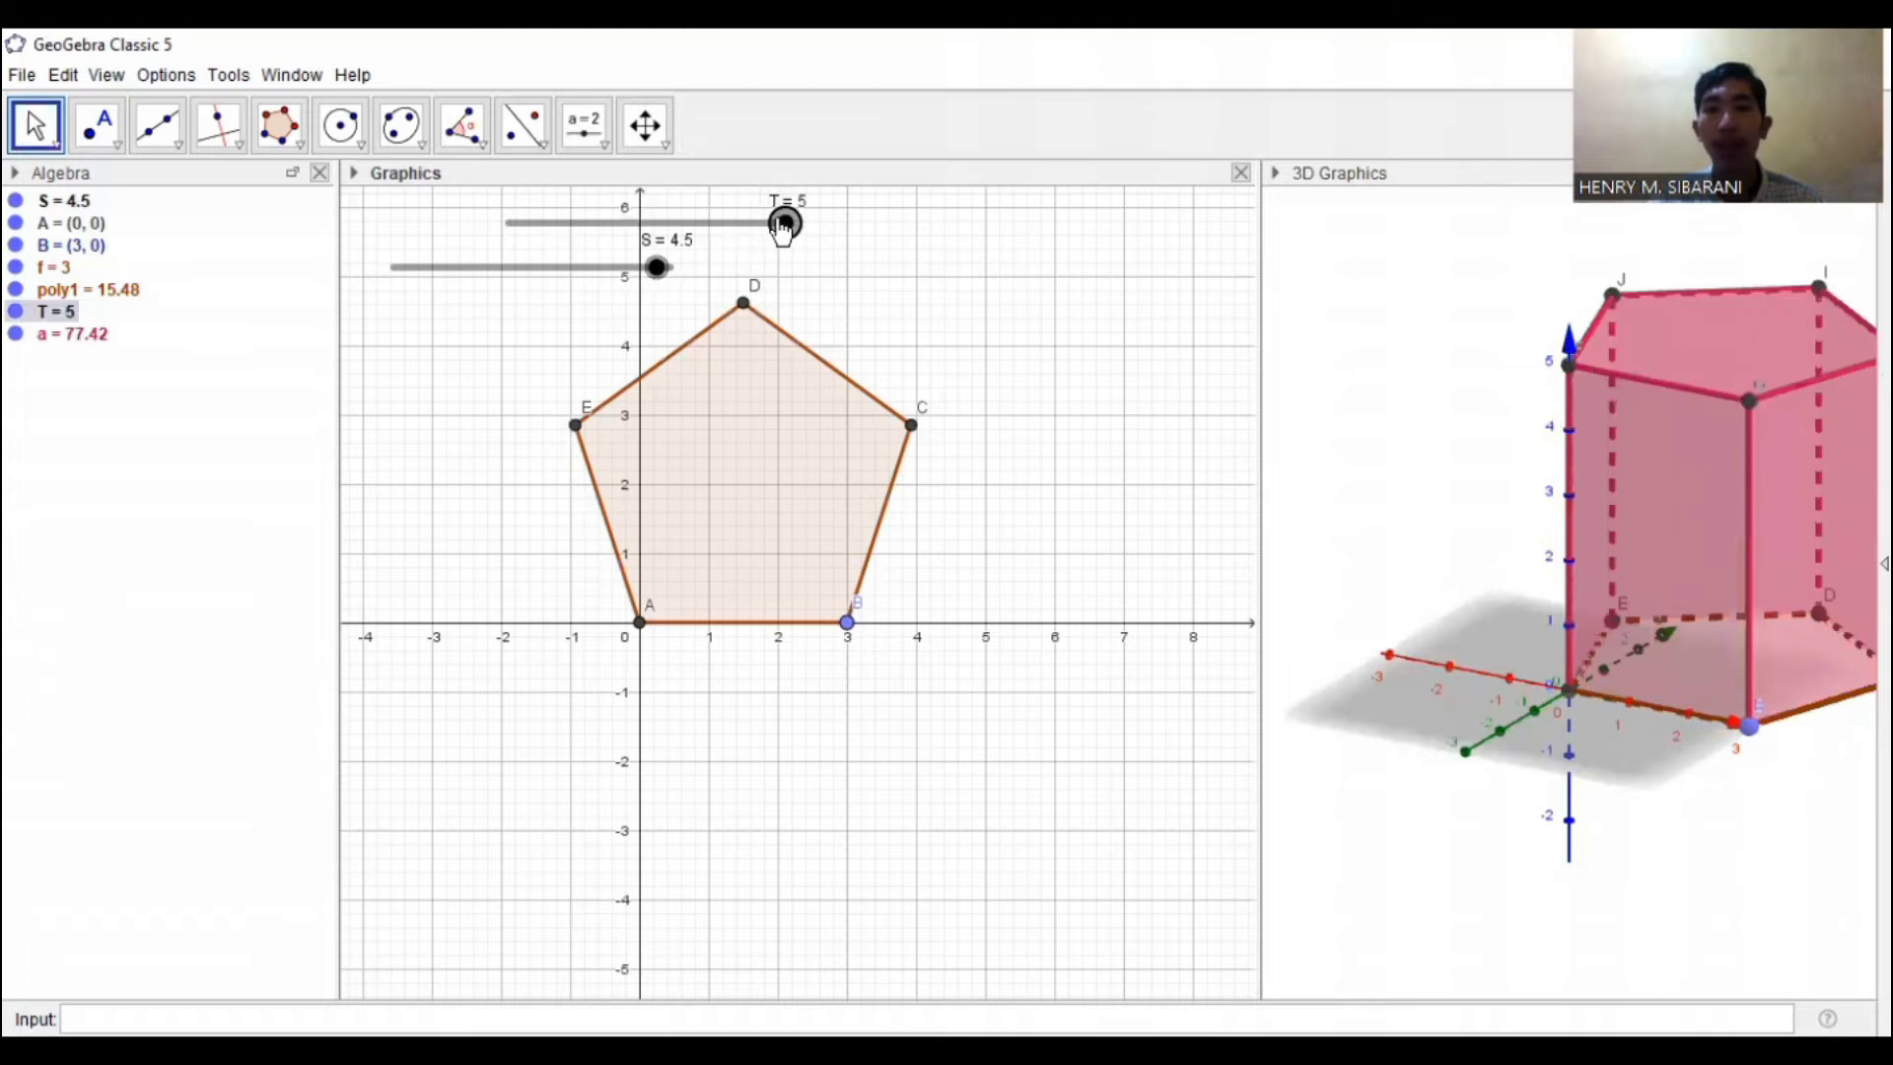
left_click(752, 226)
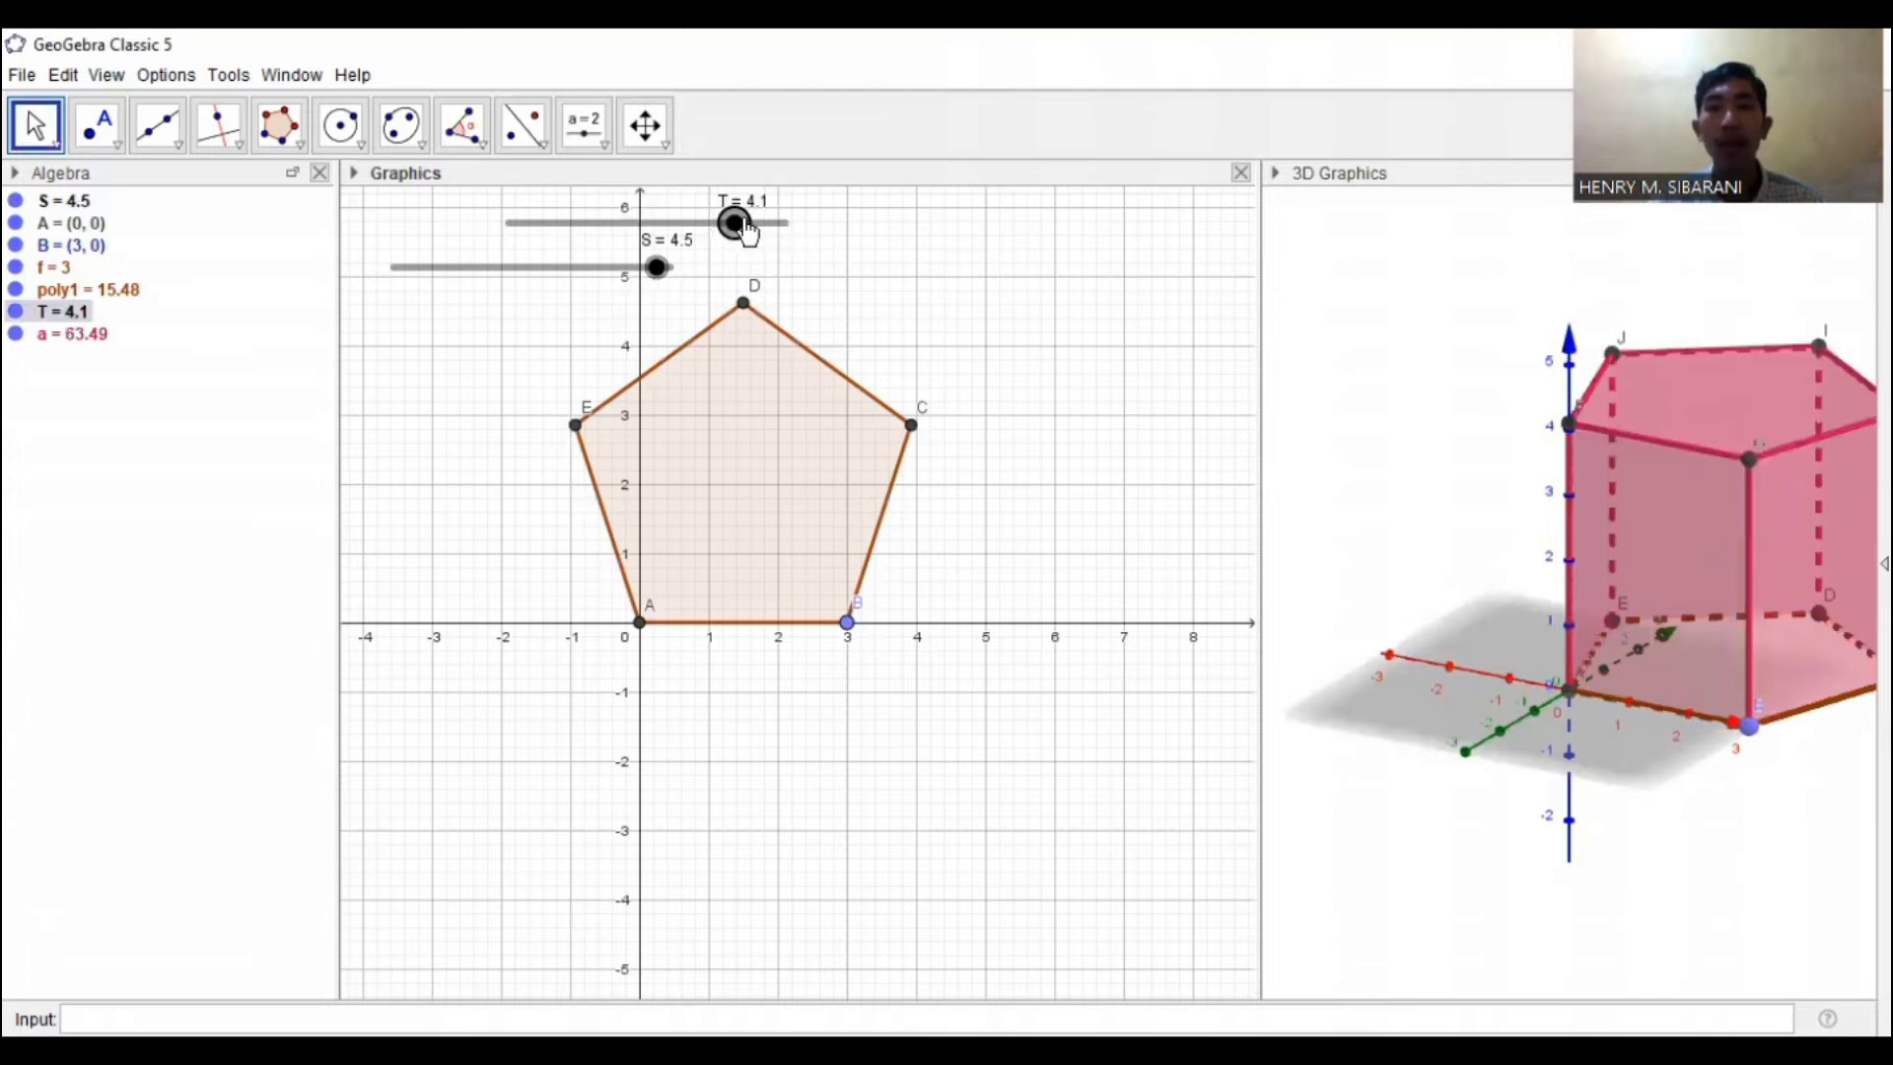
left_click(776, 223)
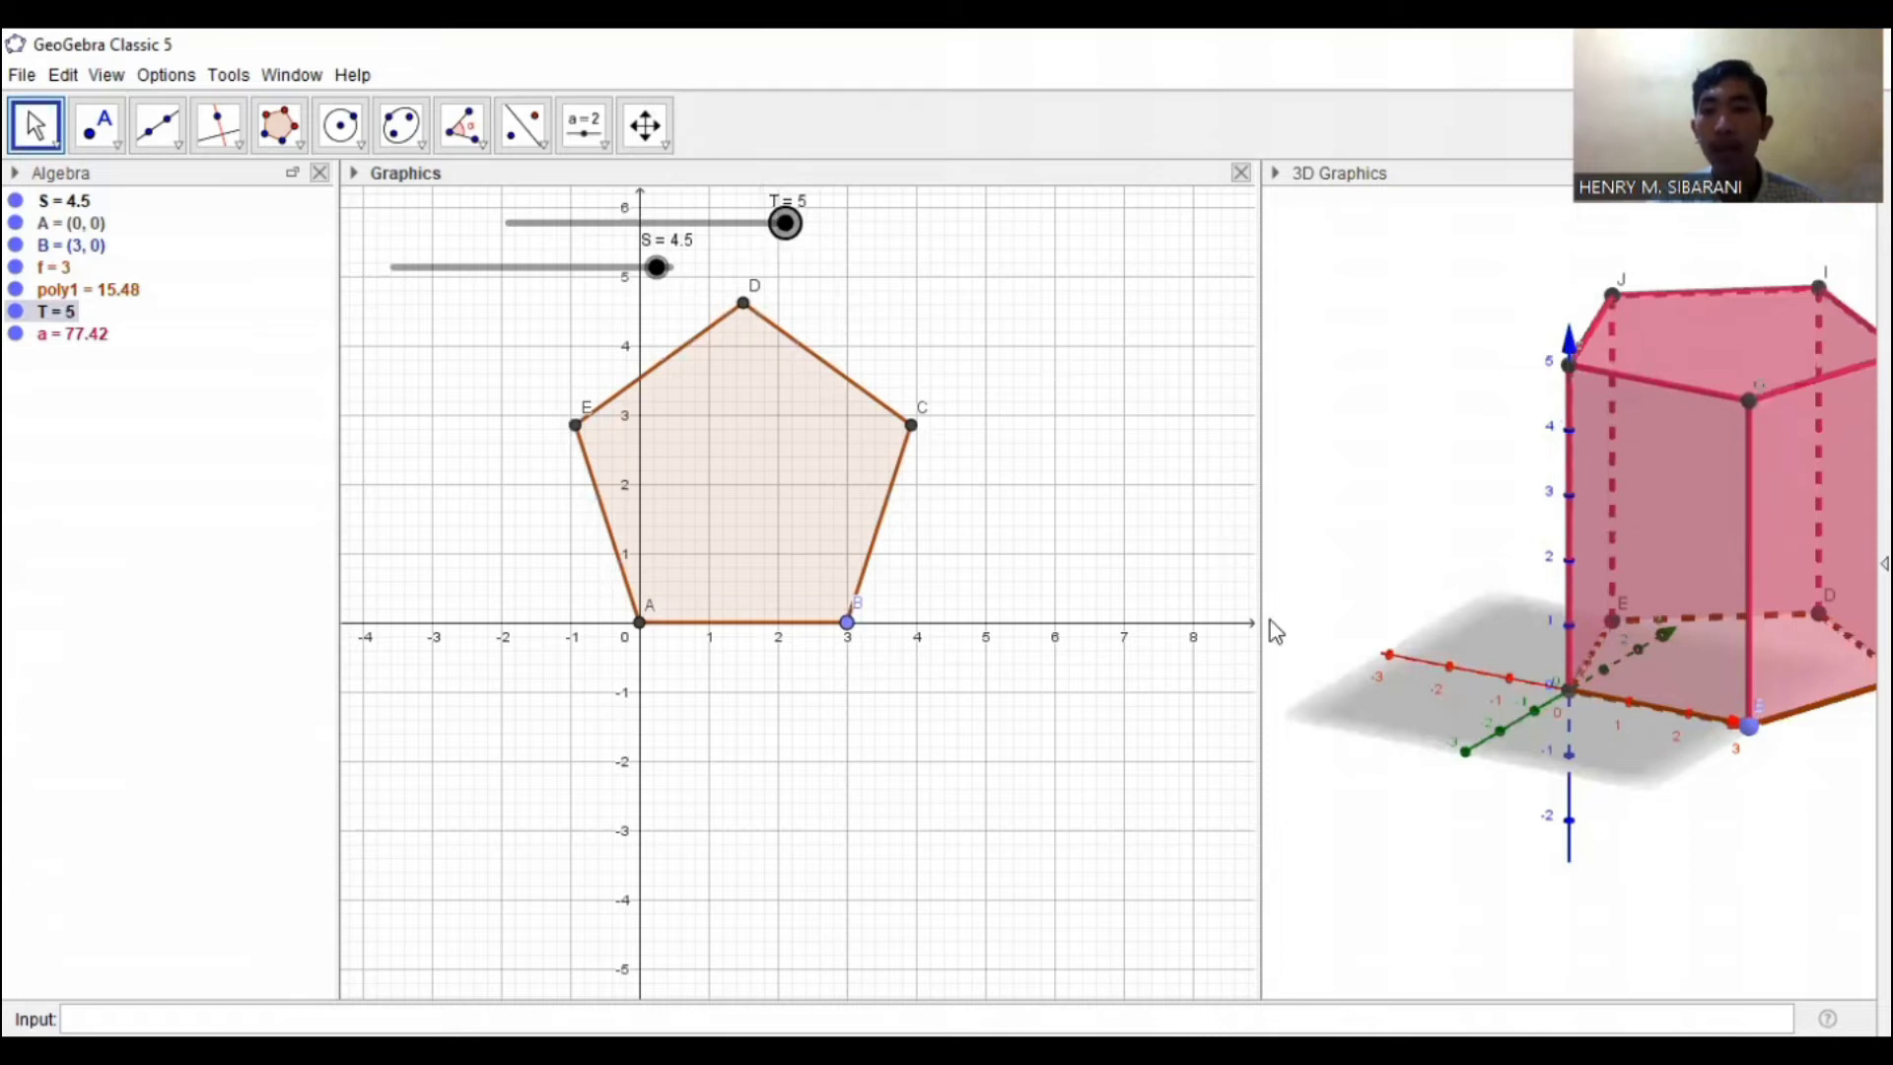
Widen the 3D Graphics view and rotate it to show the prism from another side.
left_click_drag(1260, 619, 1025, 631)
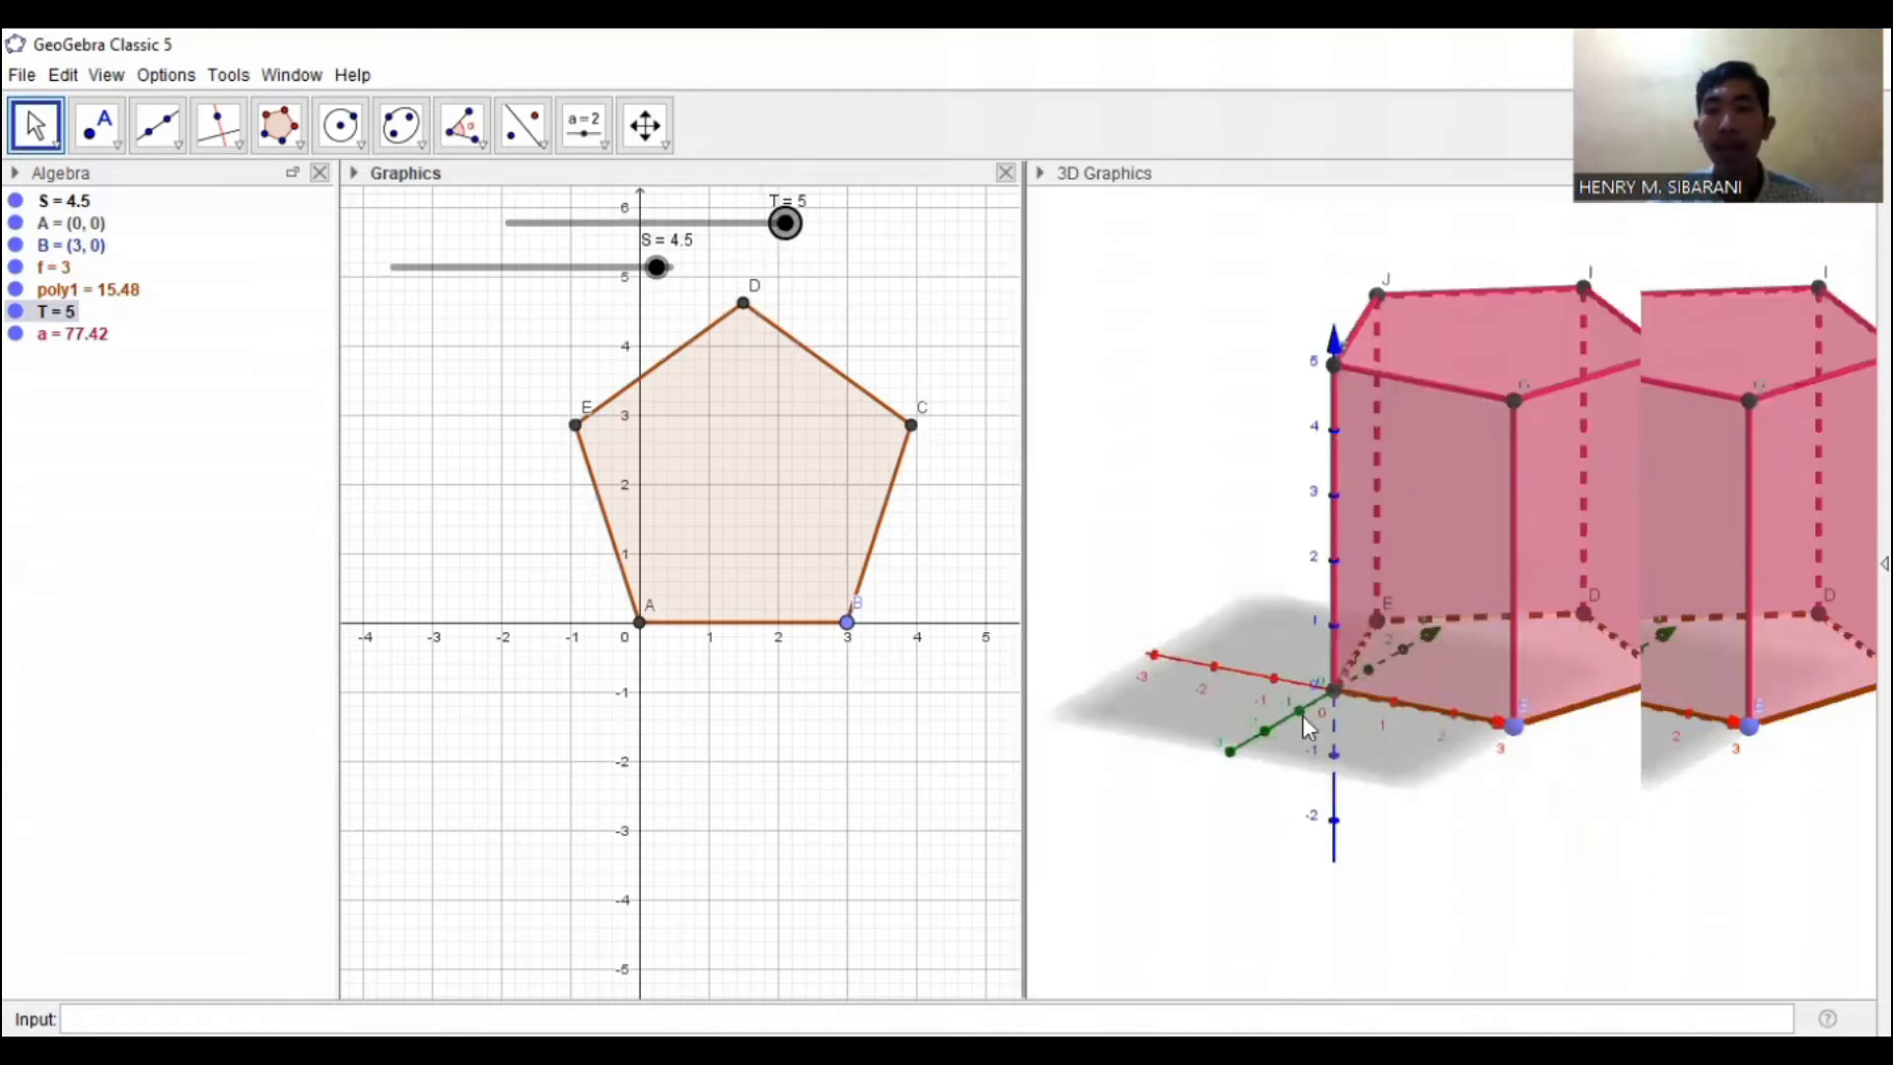
mouse_move(1278, 846)
left_mouse_down()
mouse_move(1347, 869)
mouse_move(1235, 781)
left_mouse_up()
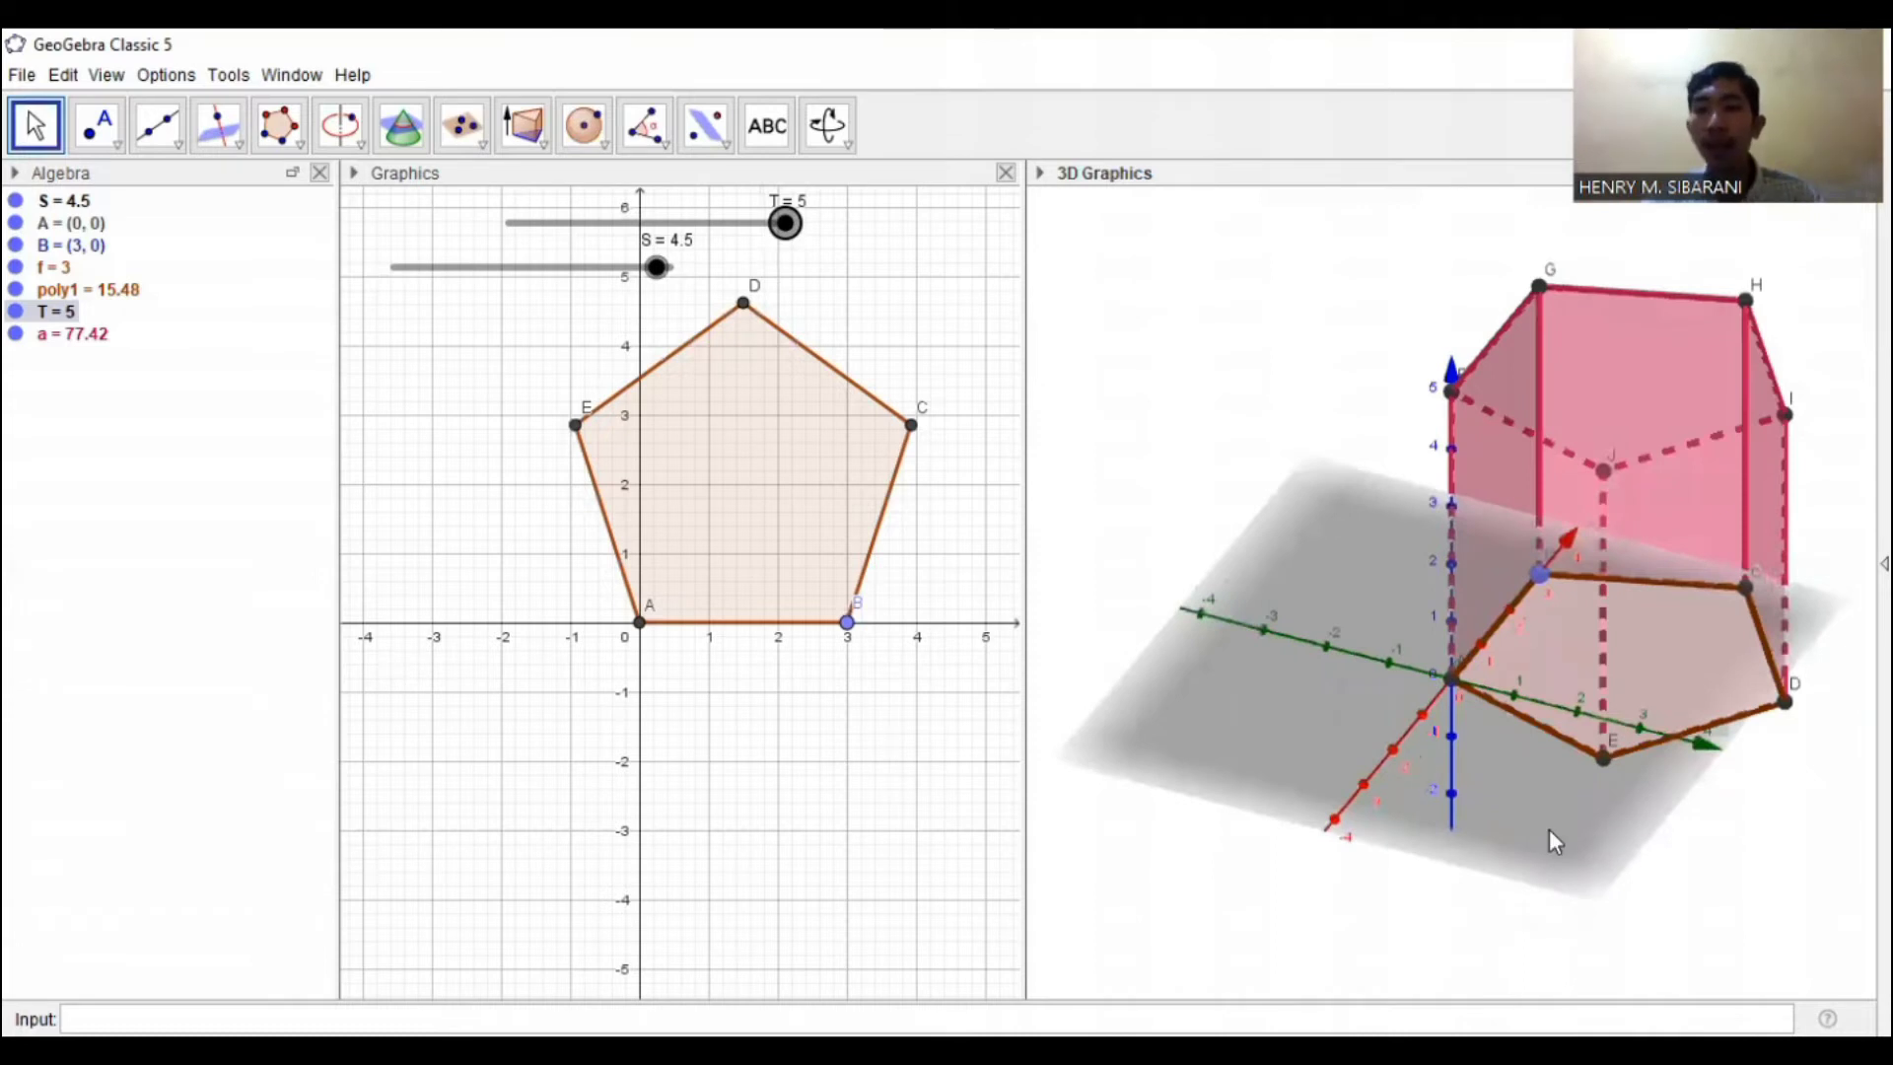
left_click_drag(1601, 848, 1729, 815)
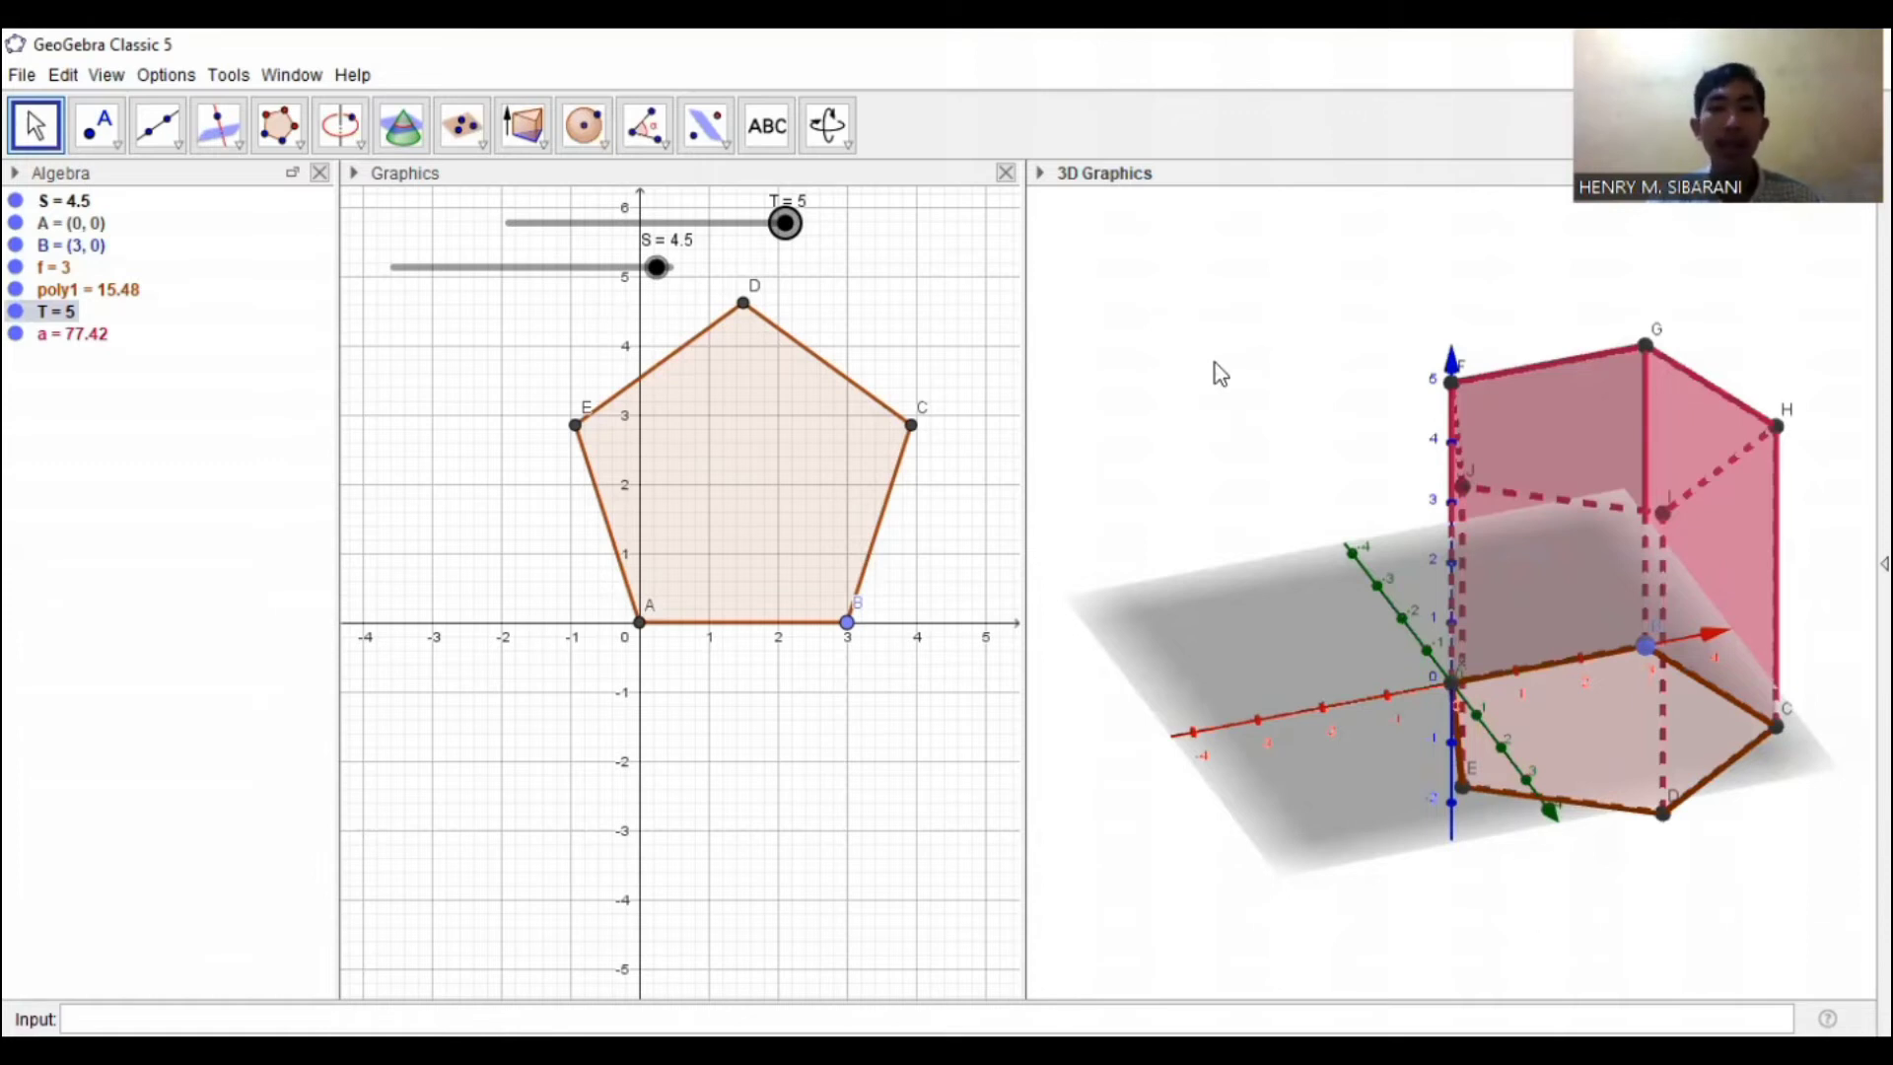
Create the net of the pentagonal prism in the 3D view.
left_click(1139, 276)
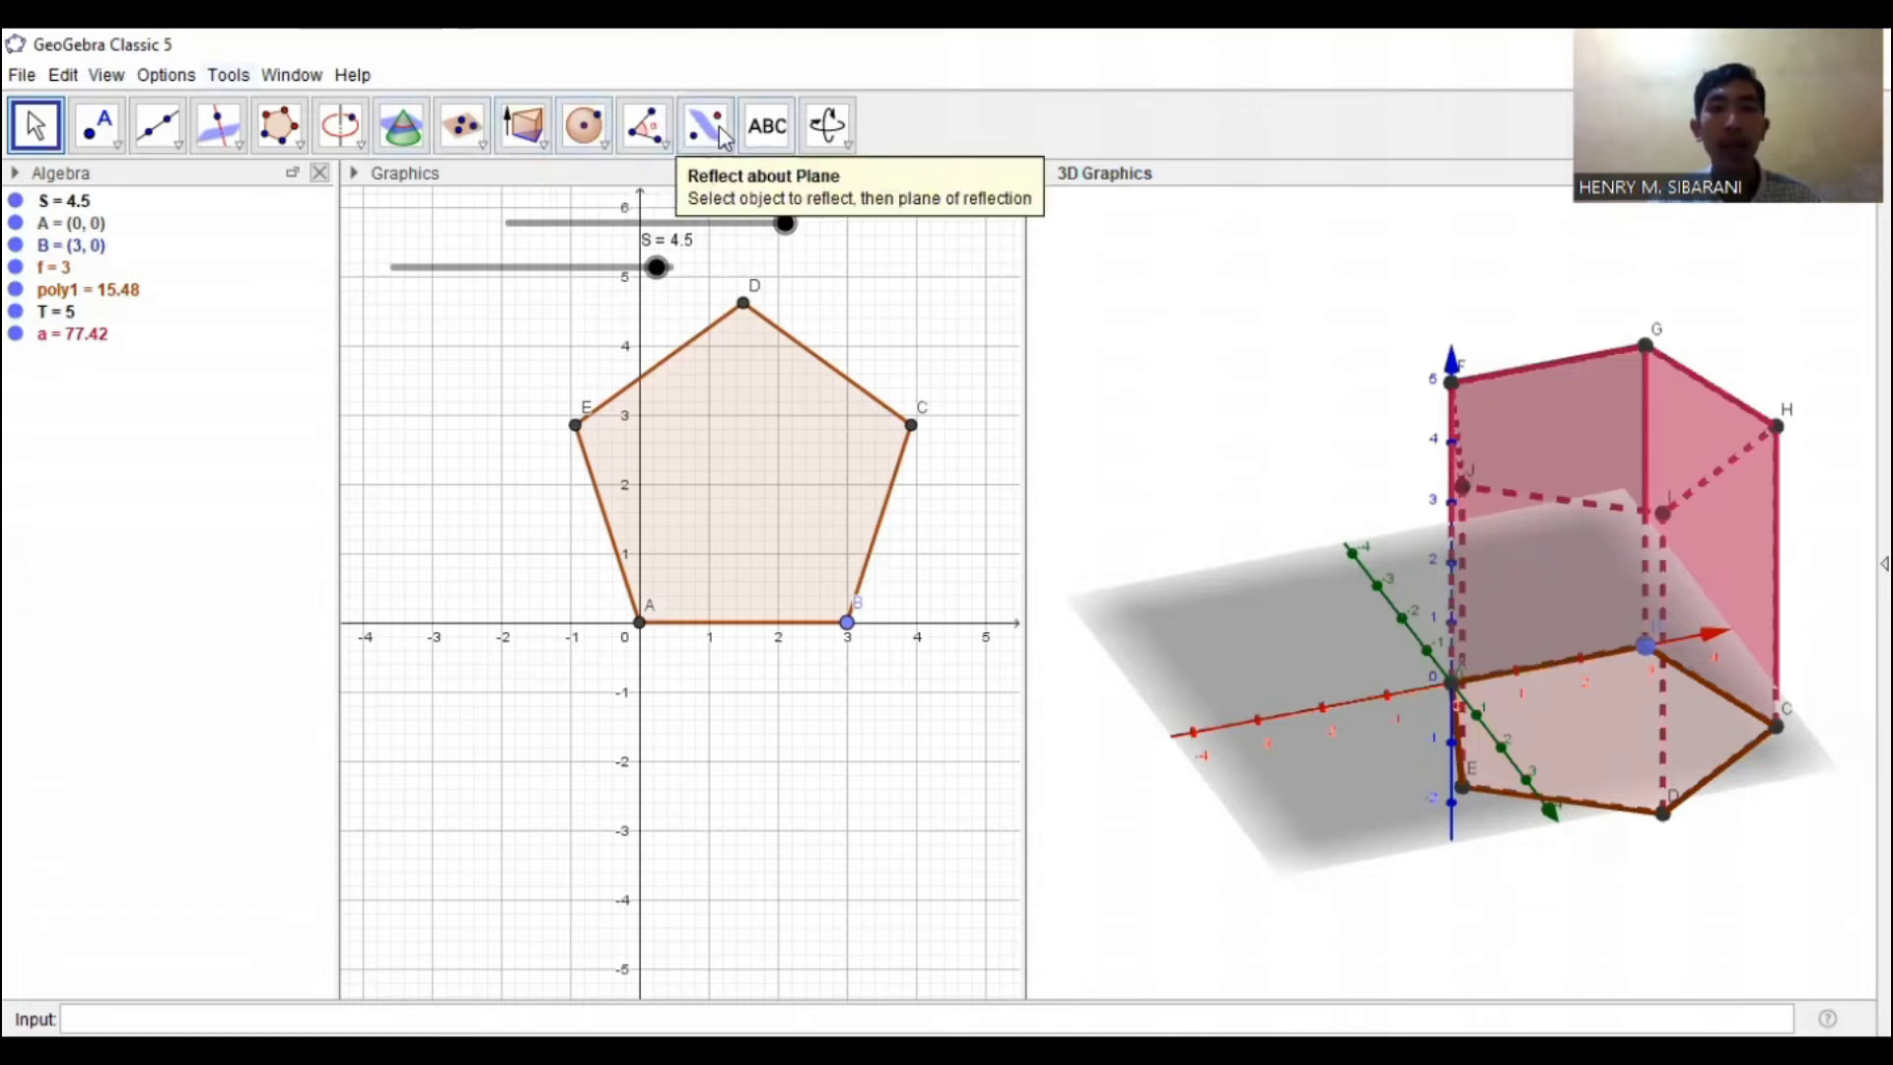
left_click(909, 288)
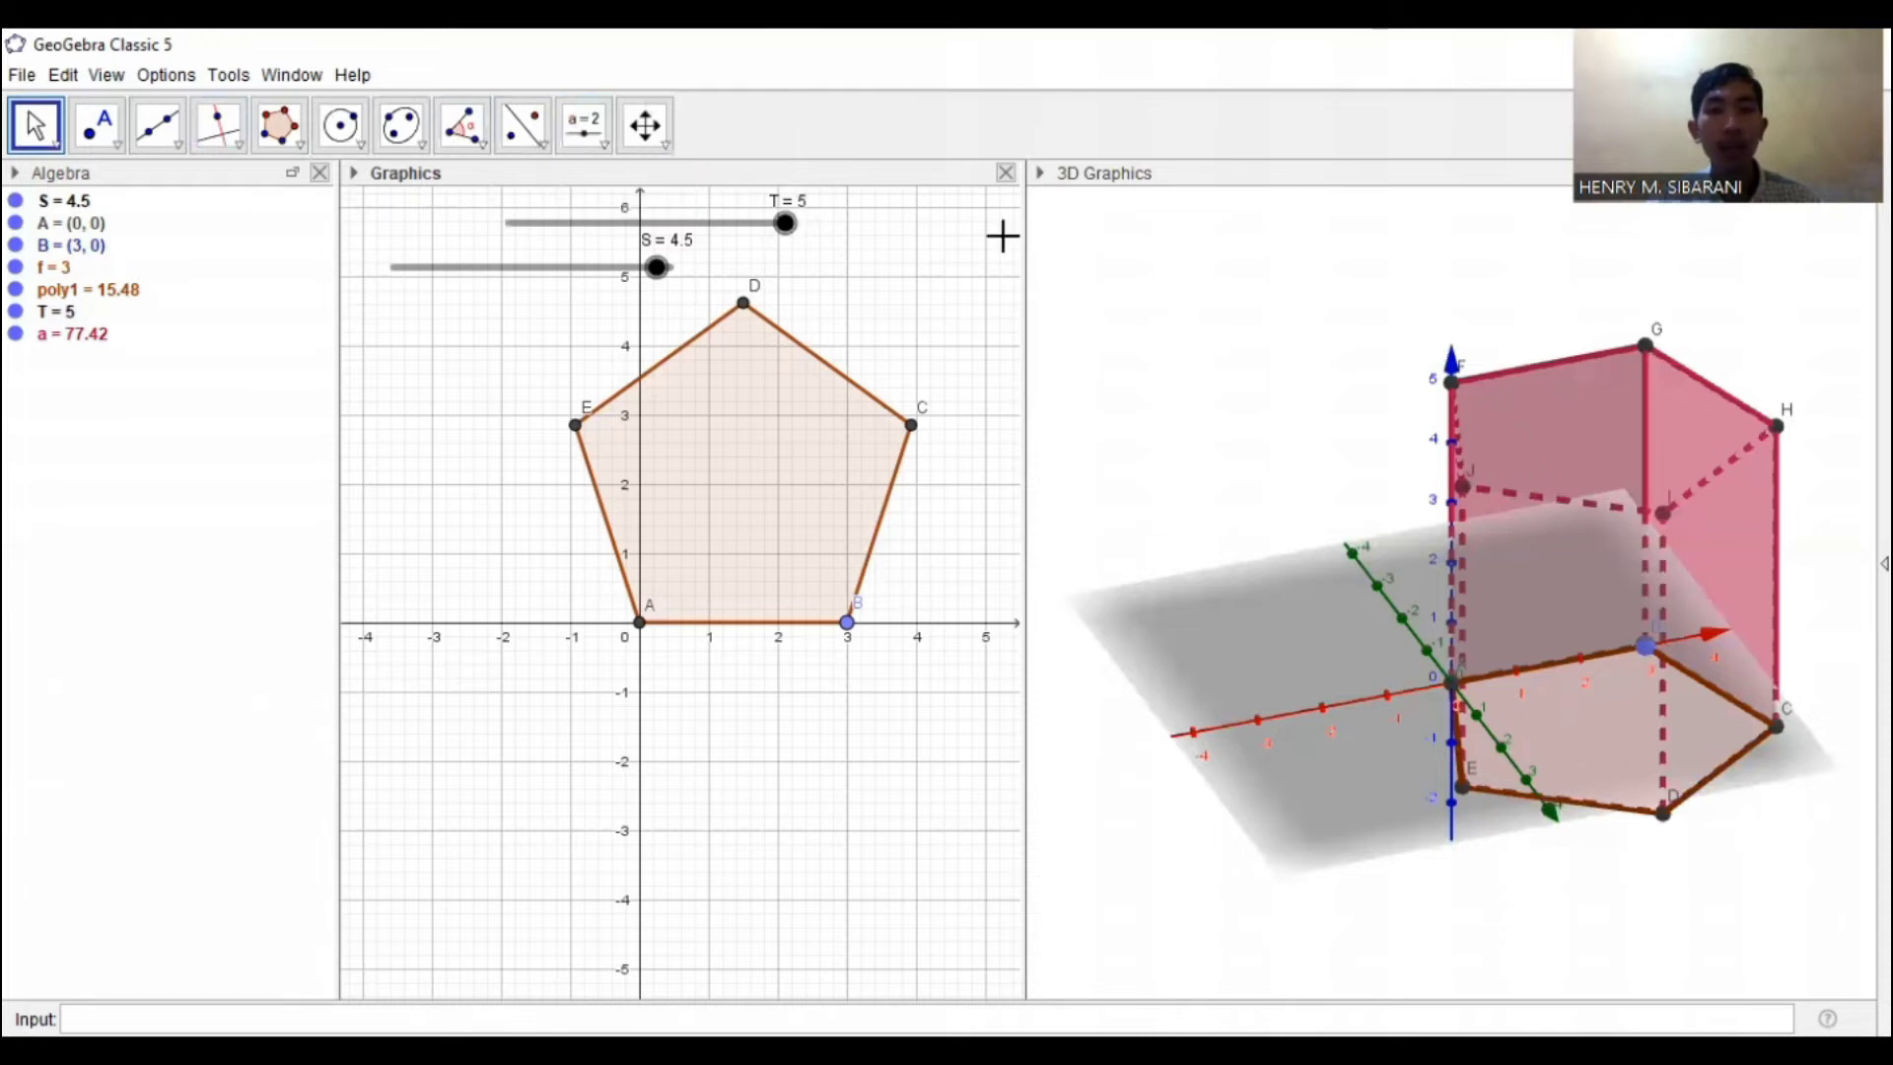
left_click(1087, 269)
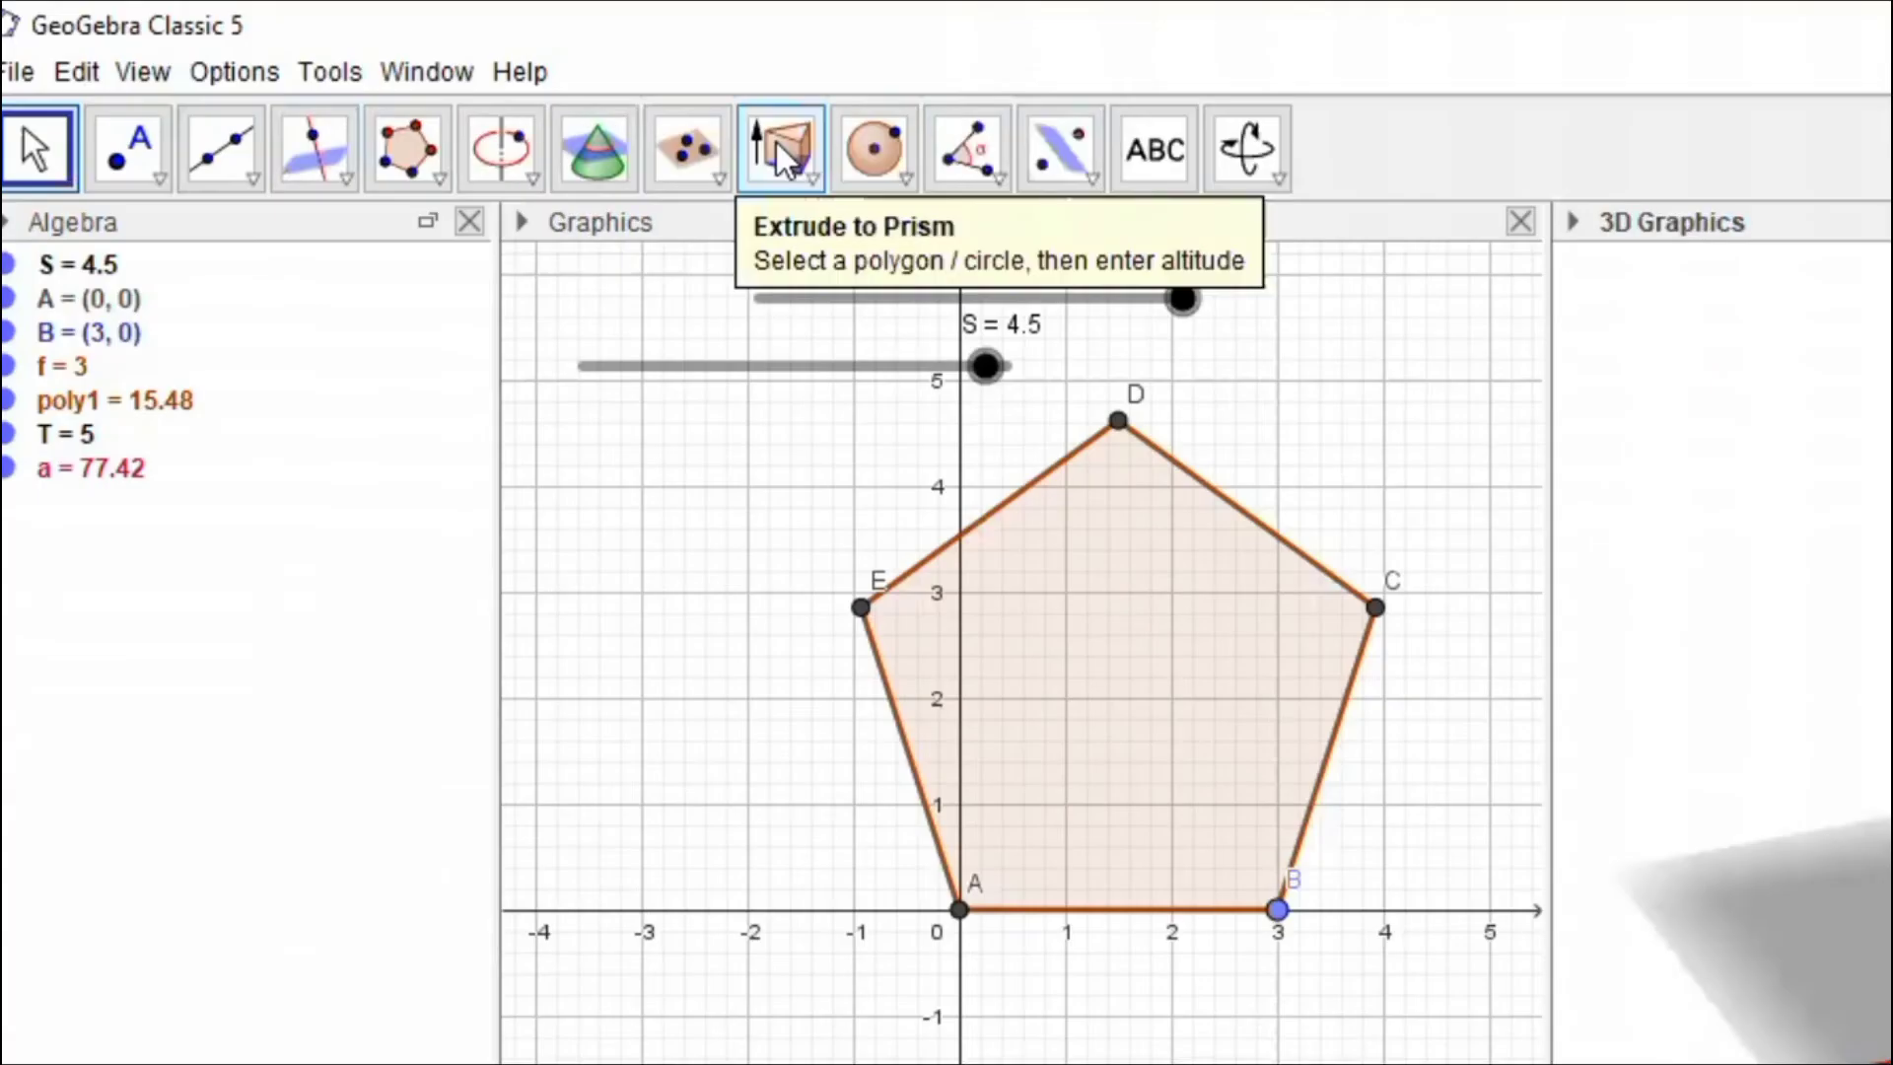
left_click(777, 145)
left_click(774, 144)
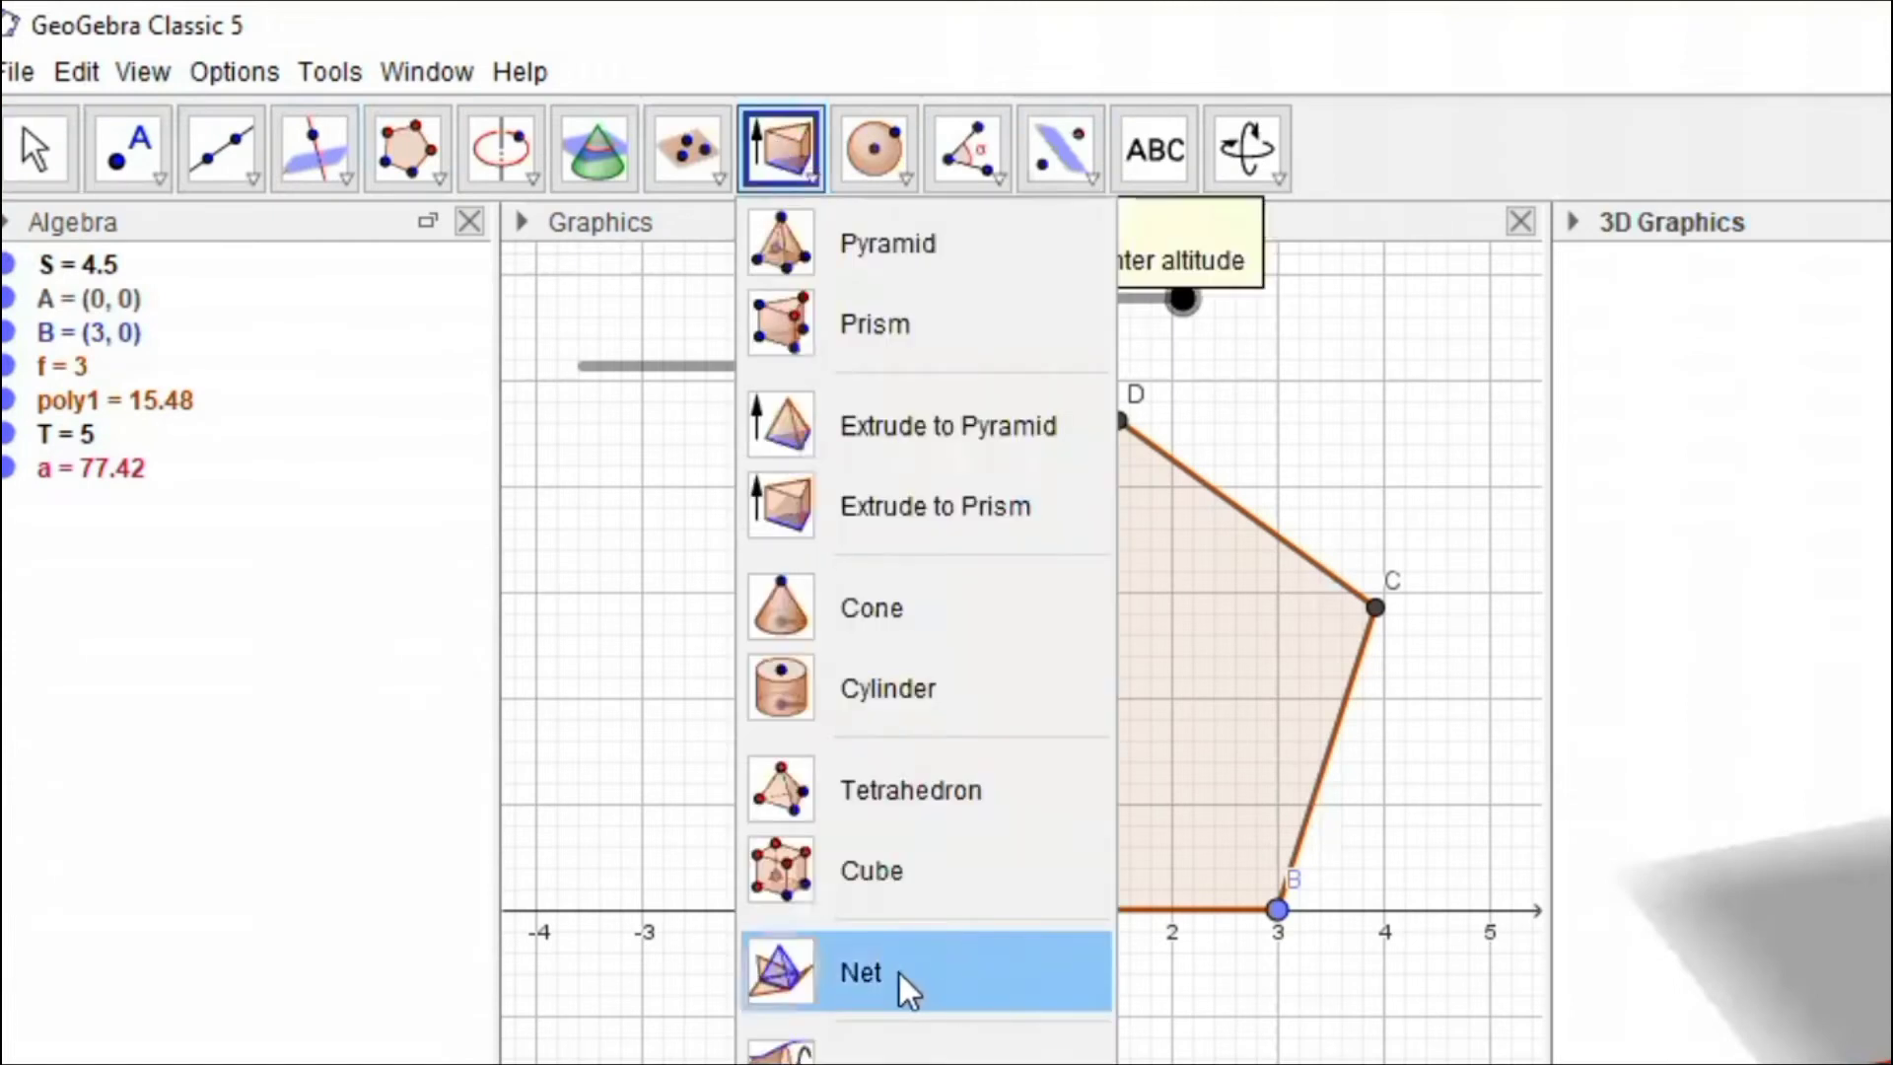
left_click(927, 968)
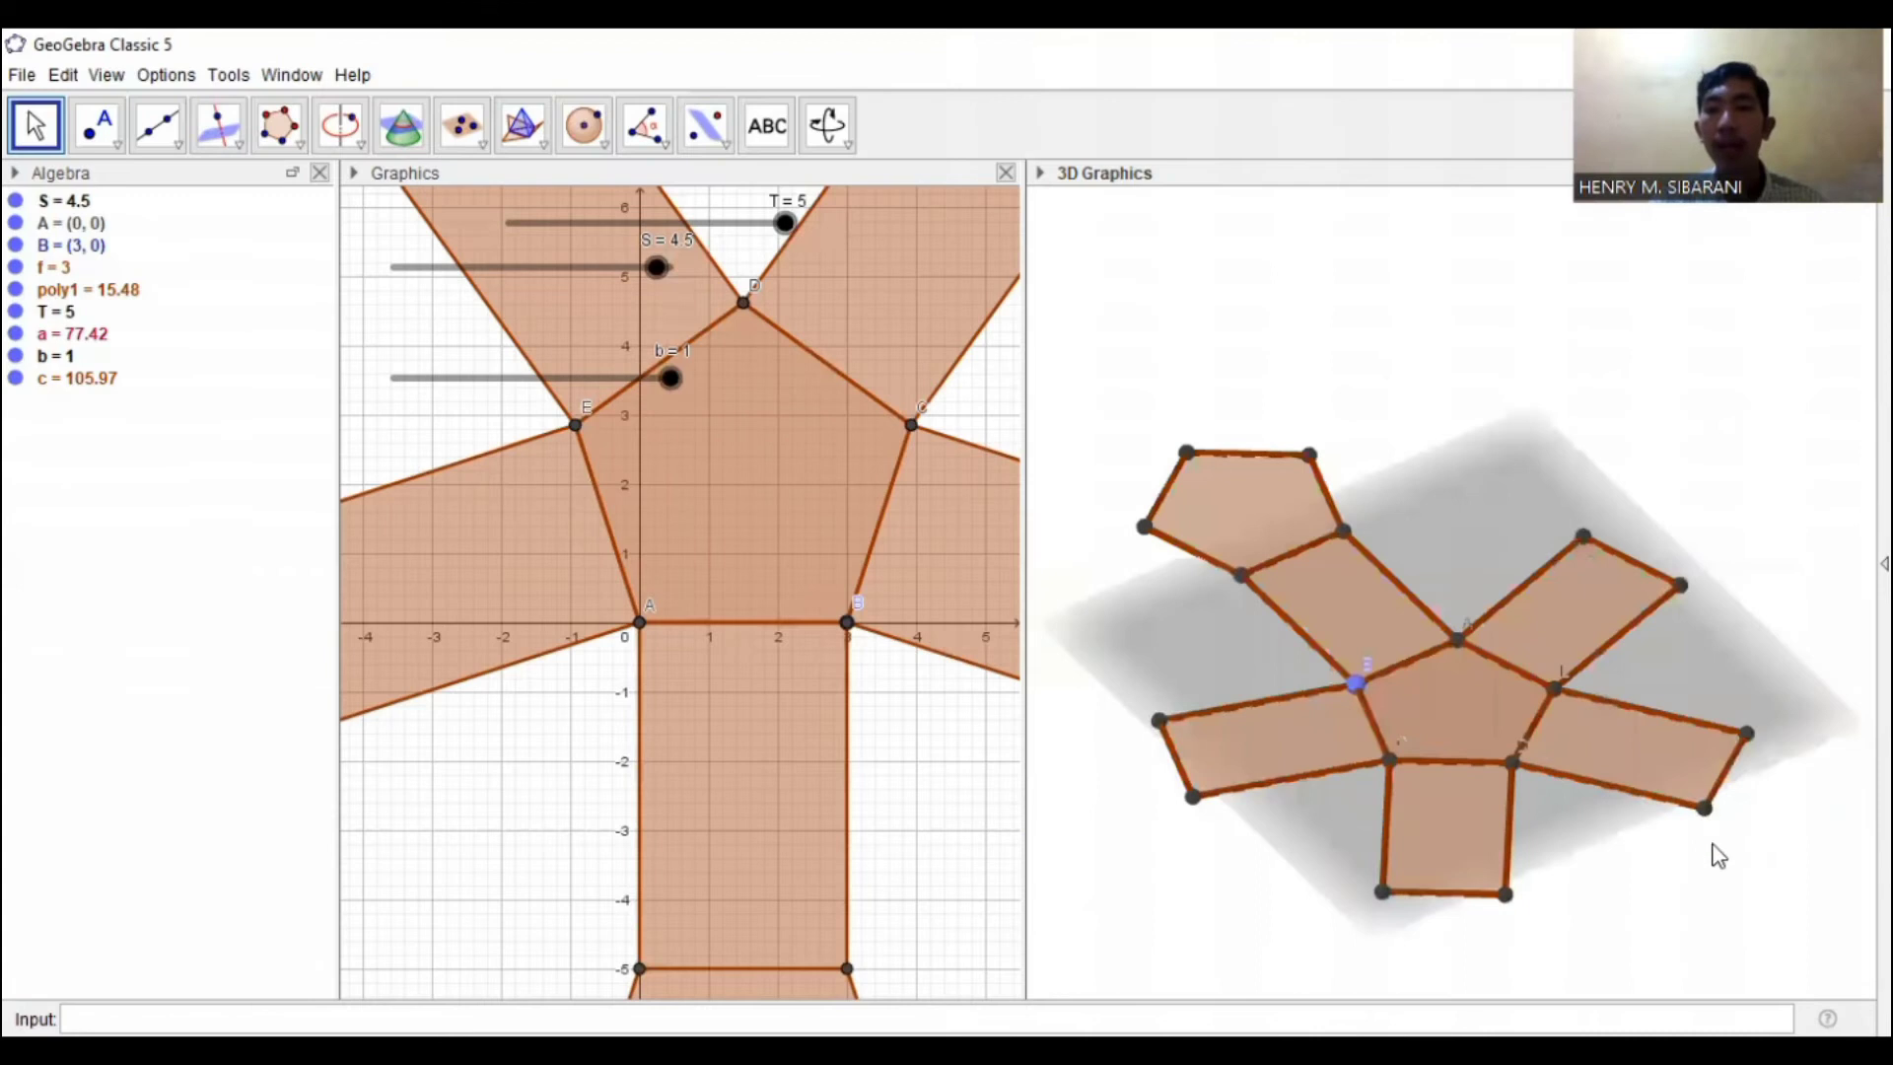
Fold the net partway by setting slider b to 0.38 and move point B to (4, 0) to enlarge its base.
left_click_drag(1711, 853, 1589, 887)
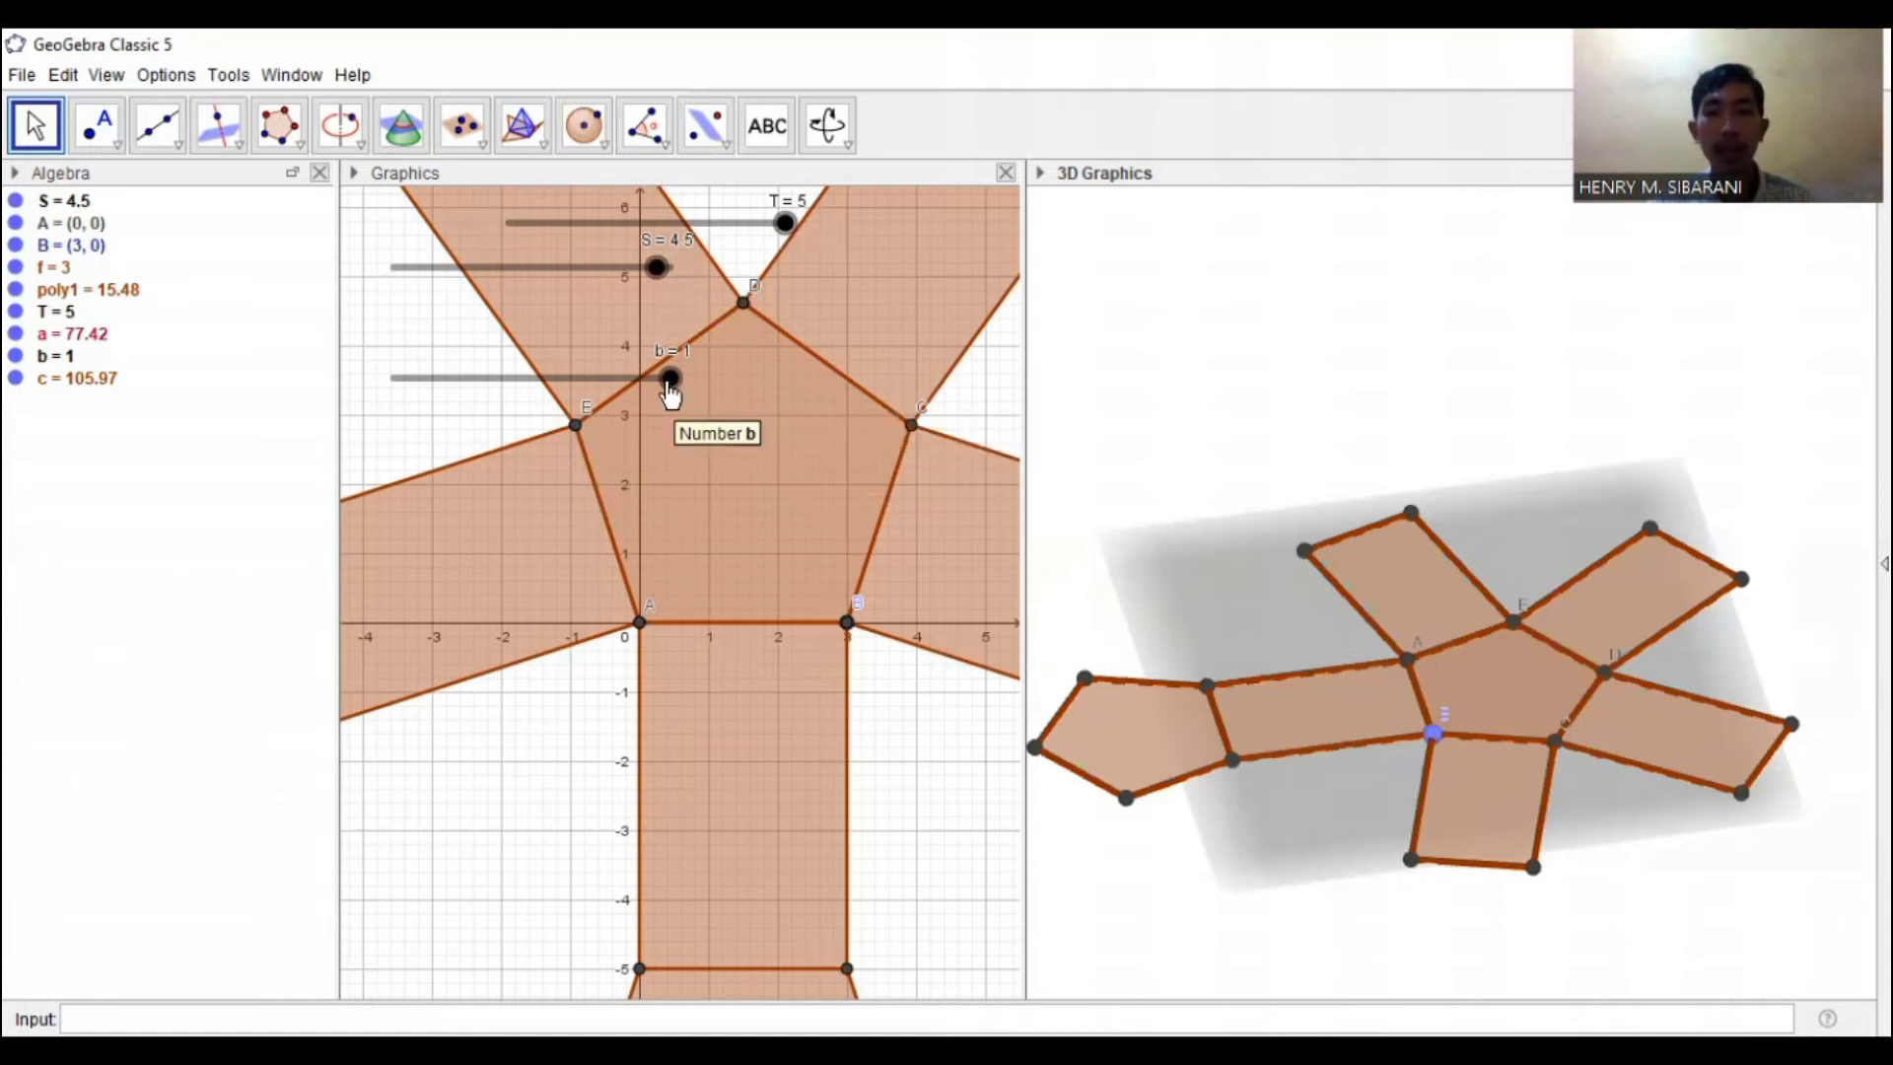
left_click_drag(669, 392, 498, 377)
left_click_drag(853, 327, 868, 451)
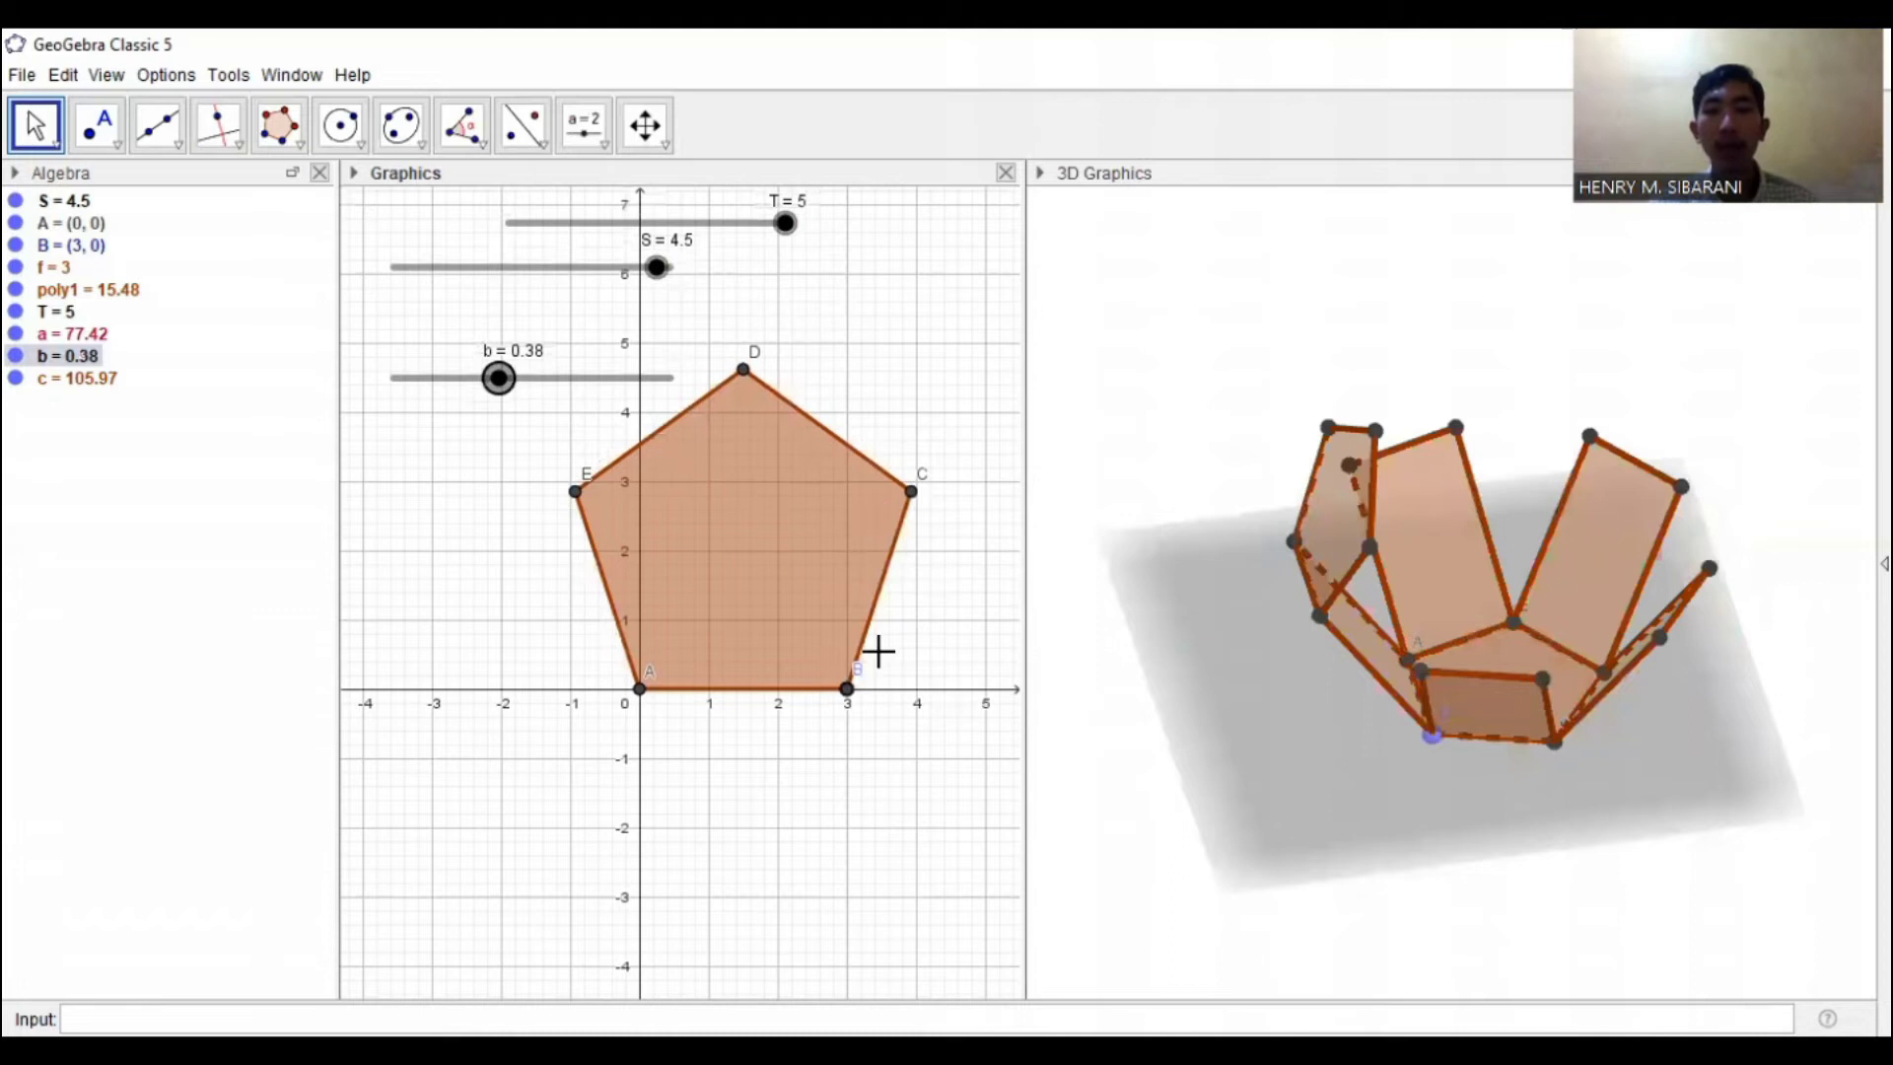
left_click_drag(852, 702, 931, 707)
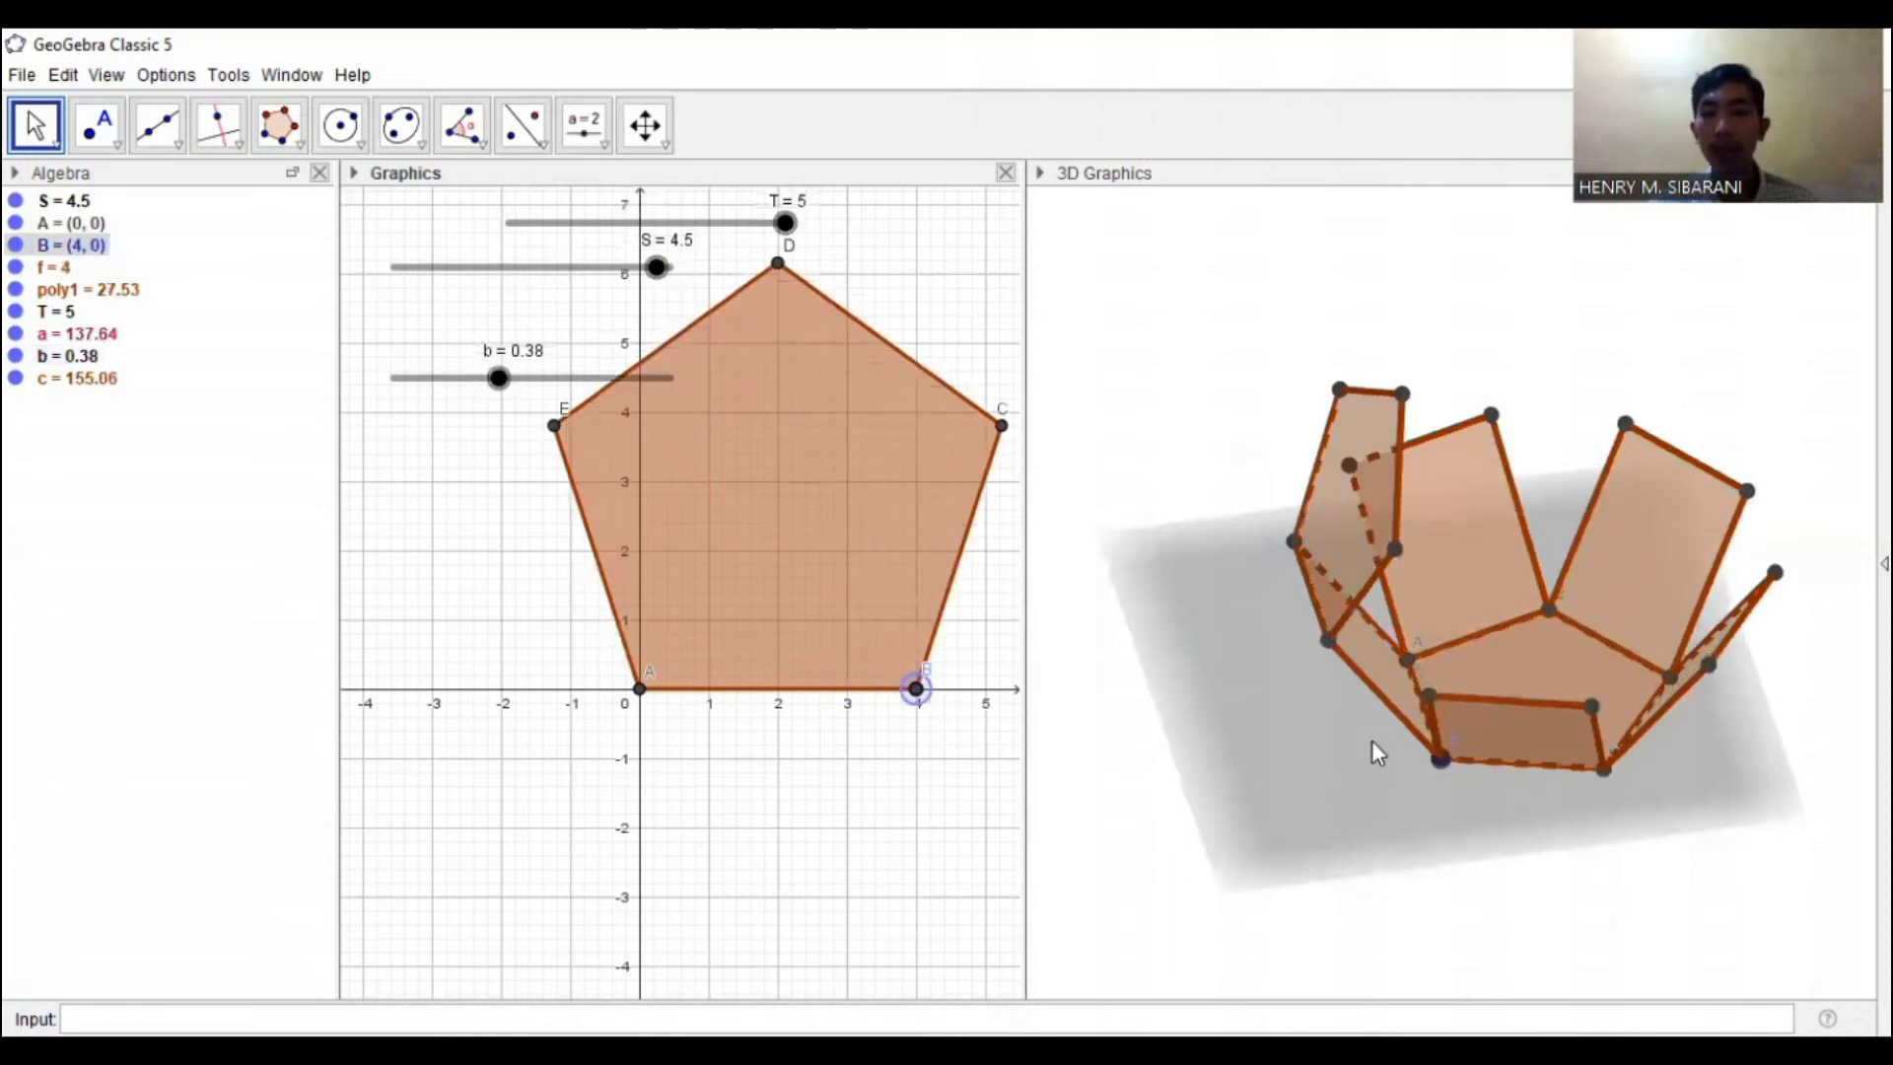
mouse_move(1317, 780)
left_mouse_down()
mouse_move(1265, 751)
mouse_move(1300, 770)
mouse_move(1278, 793)
mouse_move(1303, 795)
left_mouse_up()
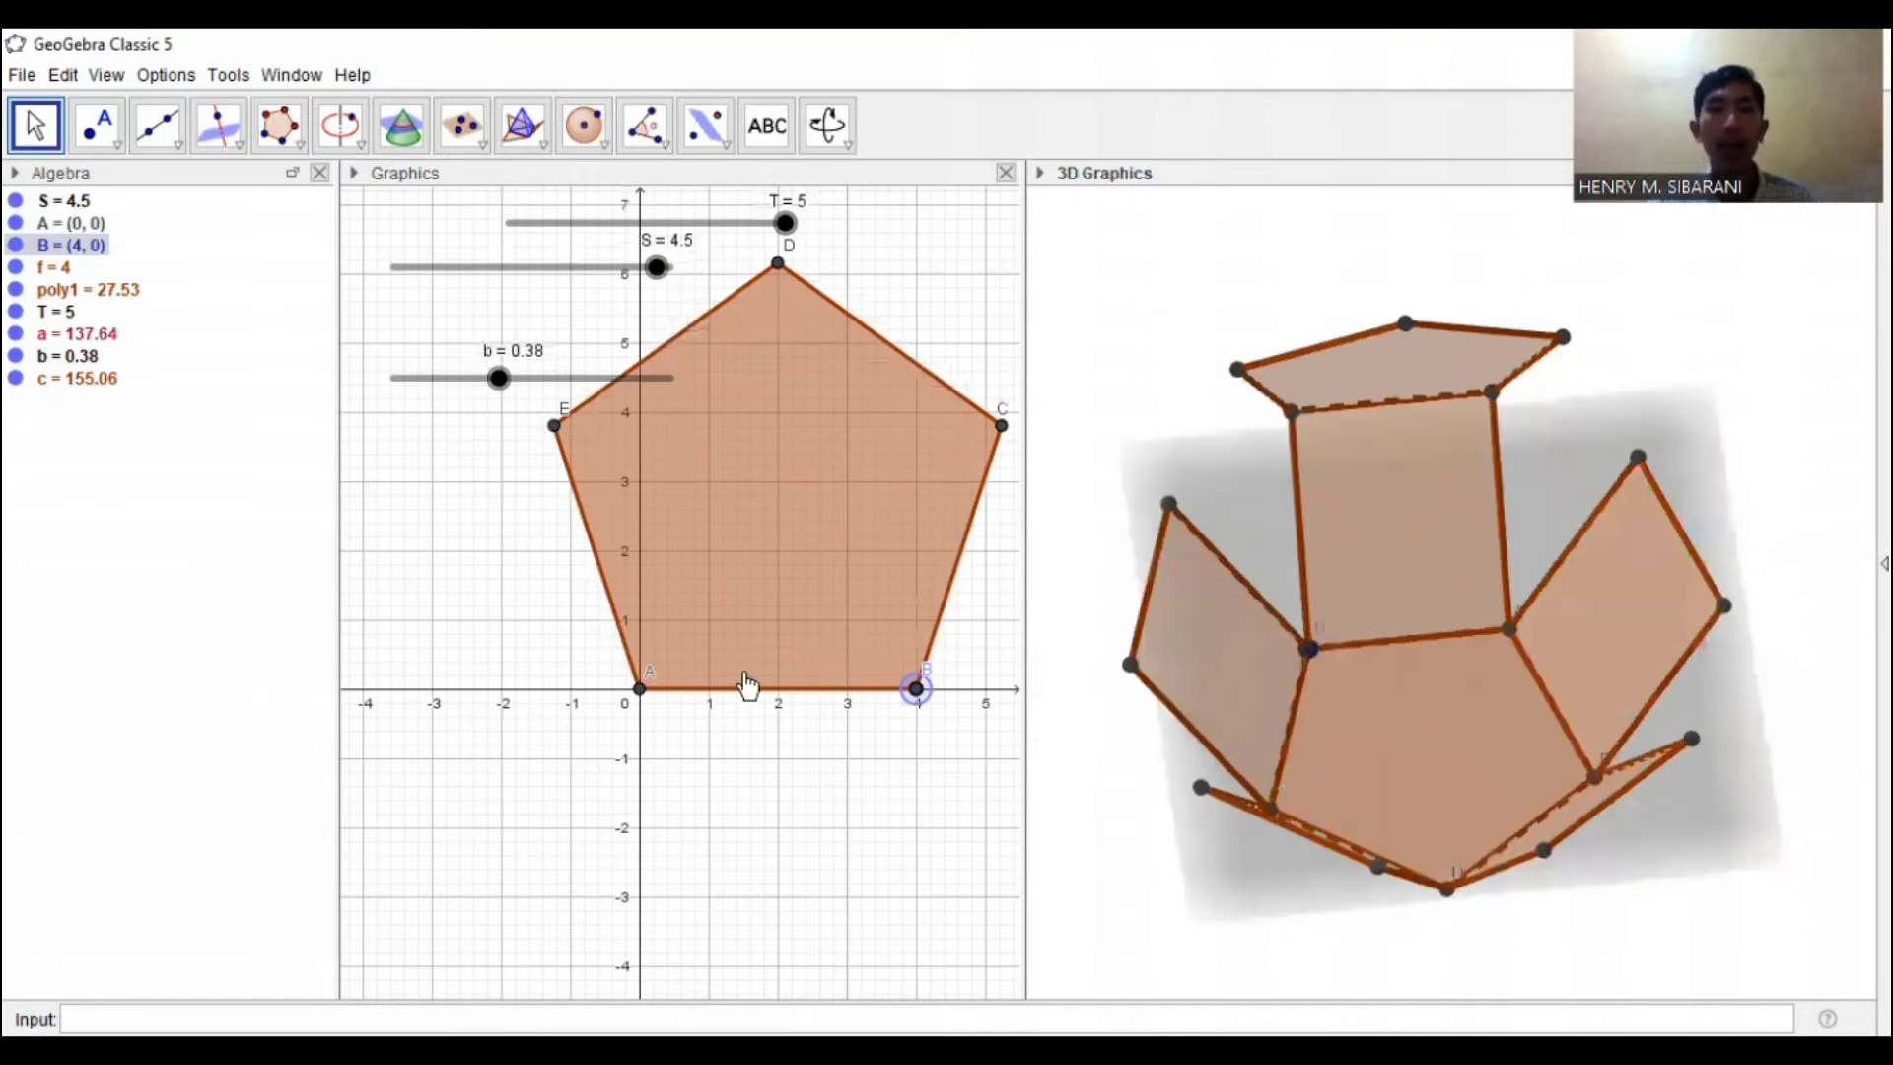
Unfold the net by setting slider b to 0.96 and move point B back to (3, 0).
left_click_drag(500, 378, 497, 378)
left_click_drag(645, 402, 719, 405)
left_click_drag(476, 404, 662, 406)
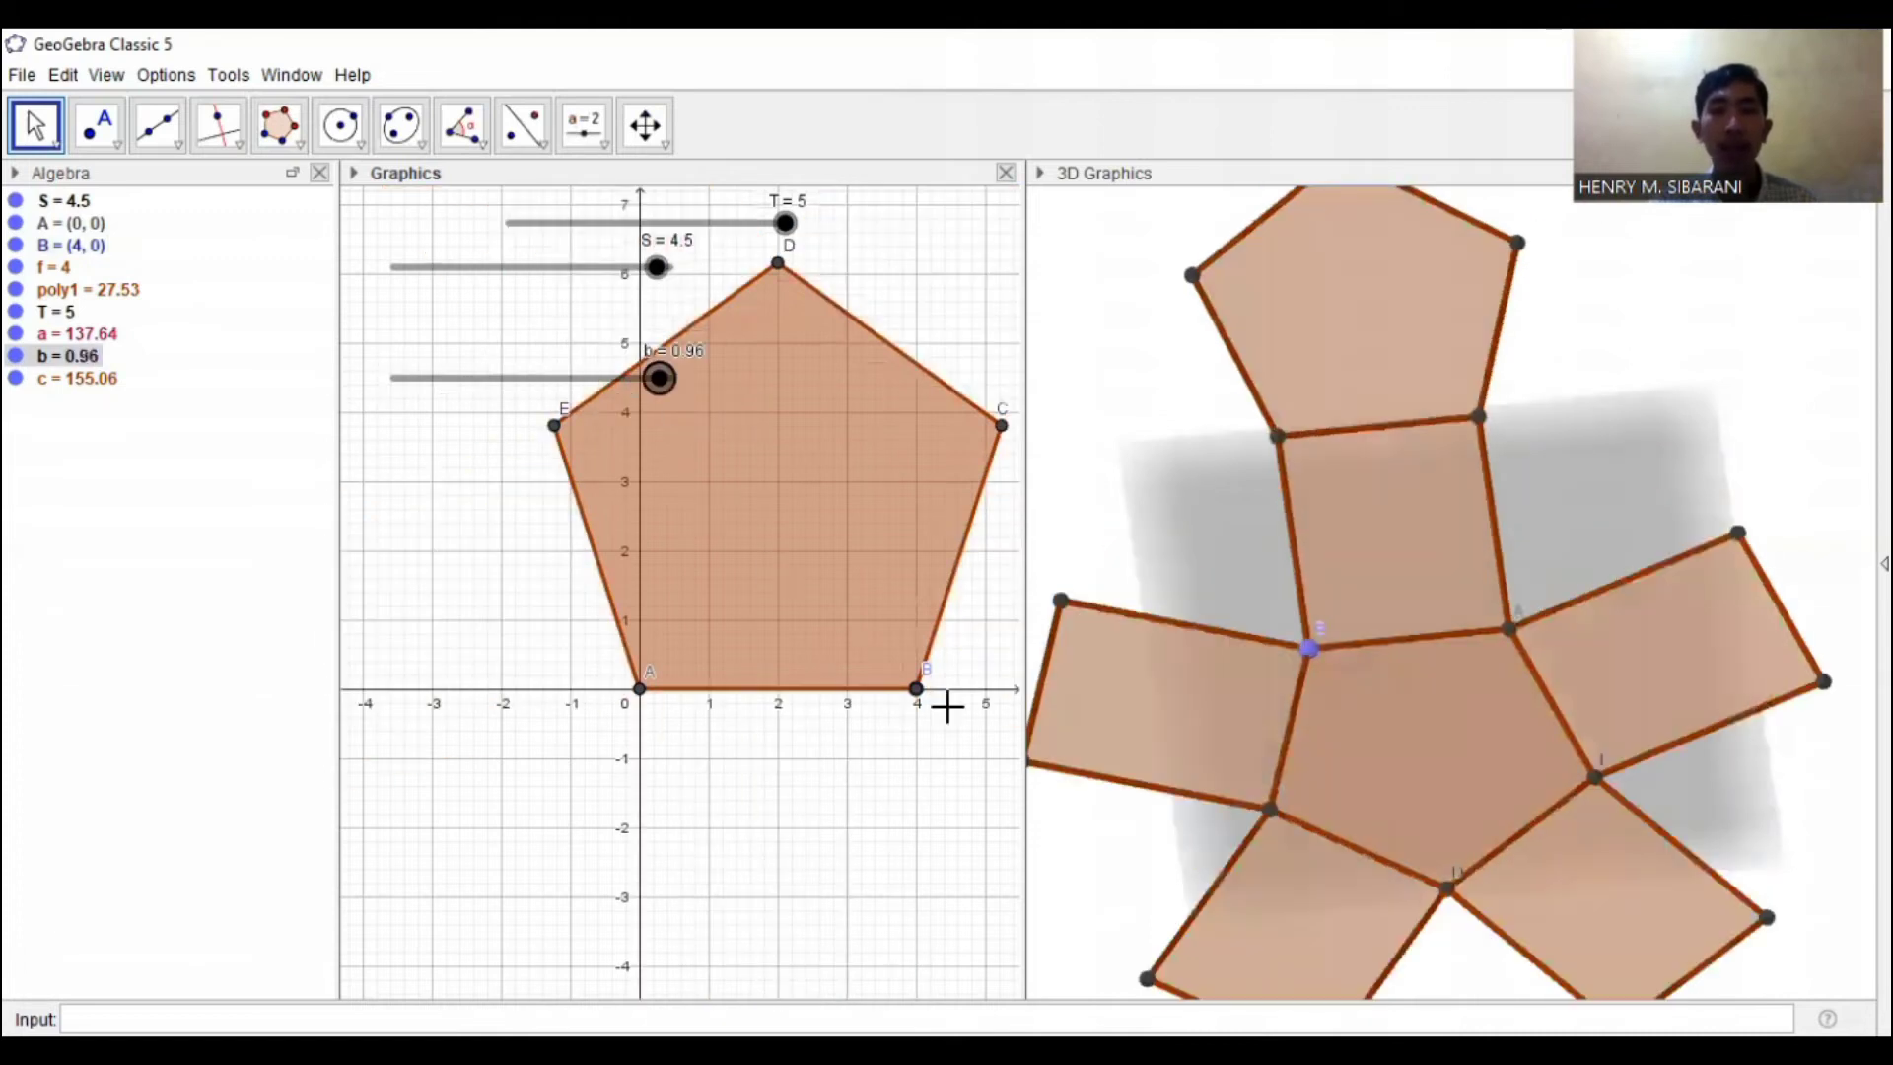
left_click_drag(915, 692, 846, 695)
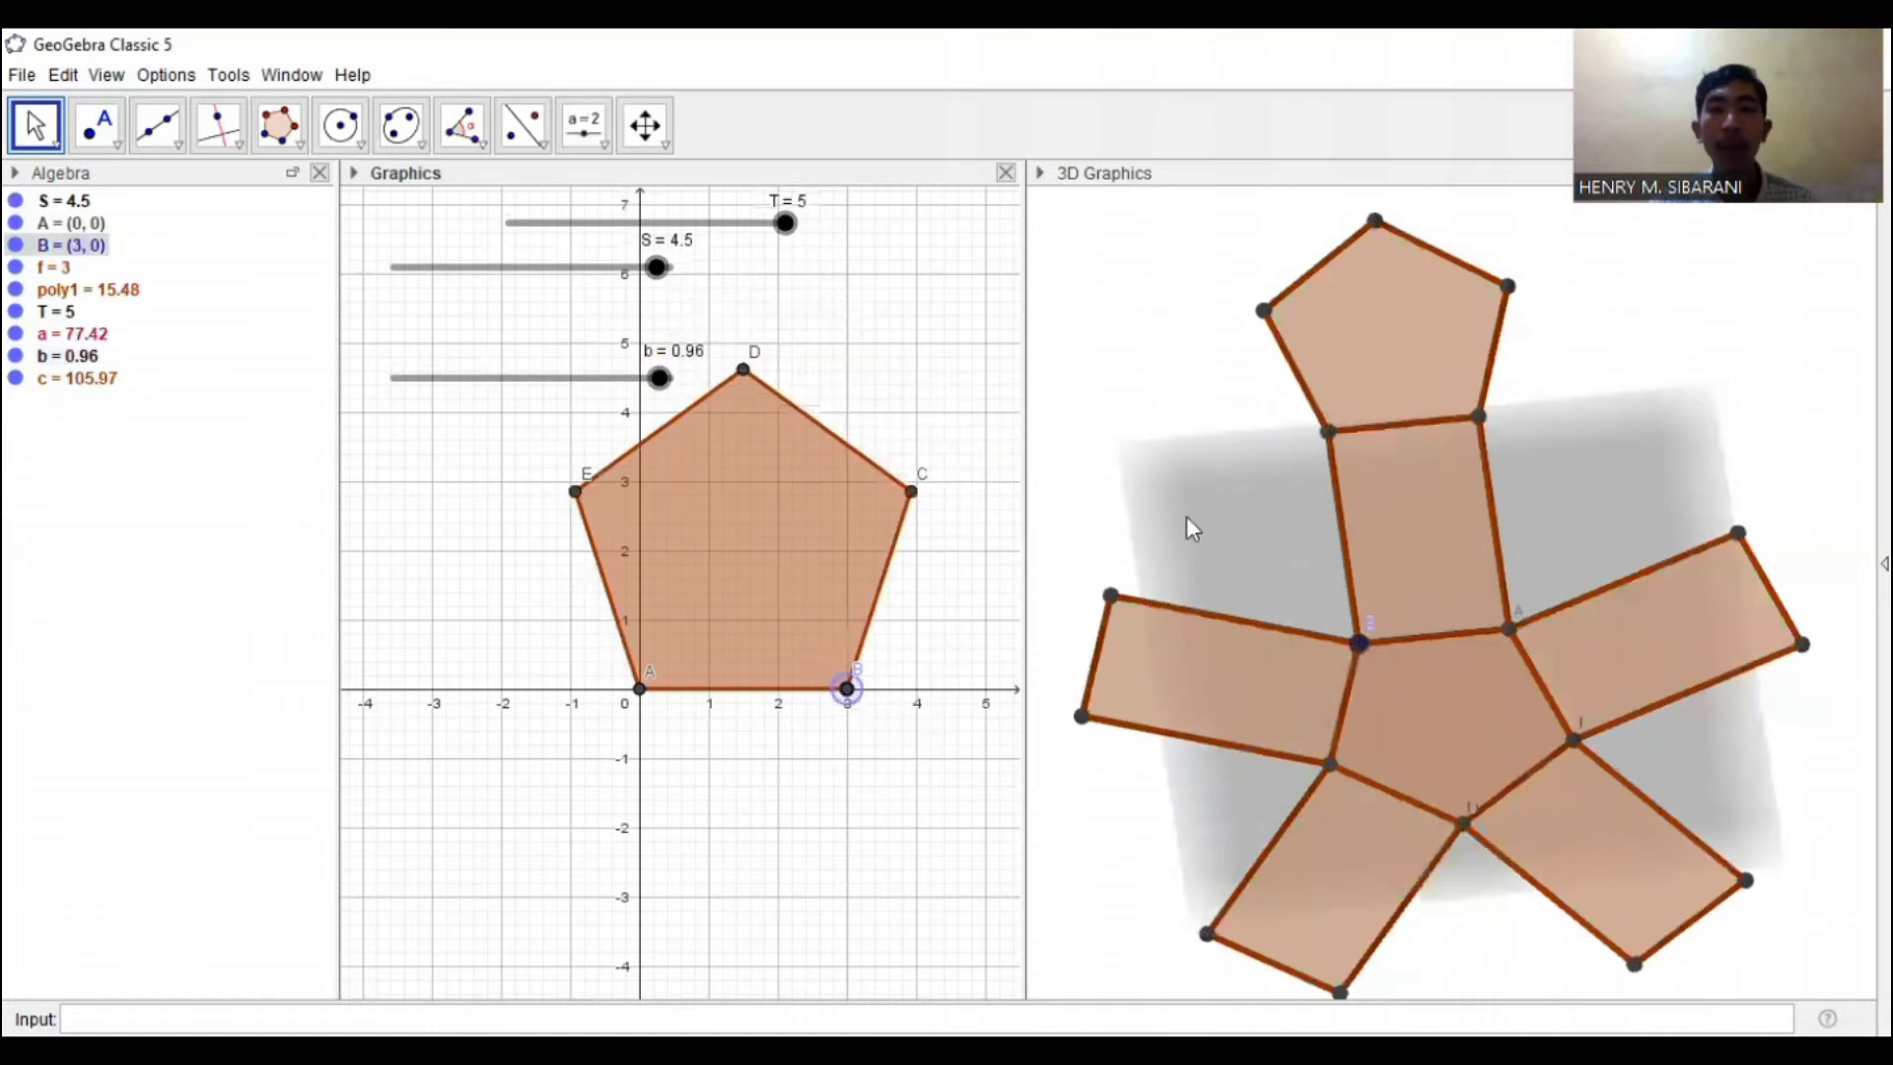
Color the net's side face along edge AB yellow and increase its opacity.
left_click(1421, 495)
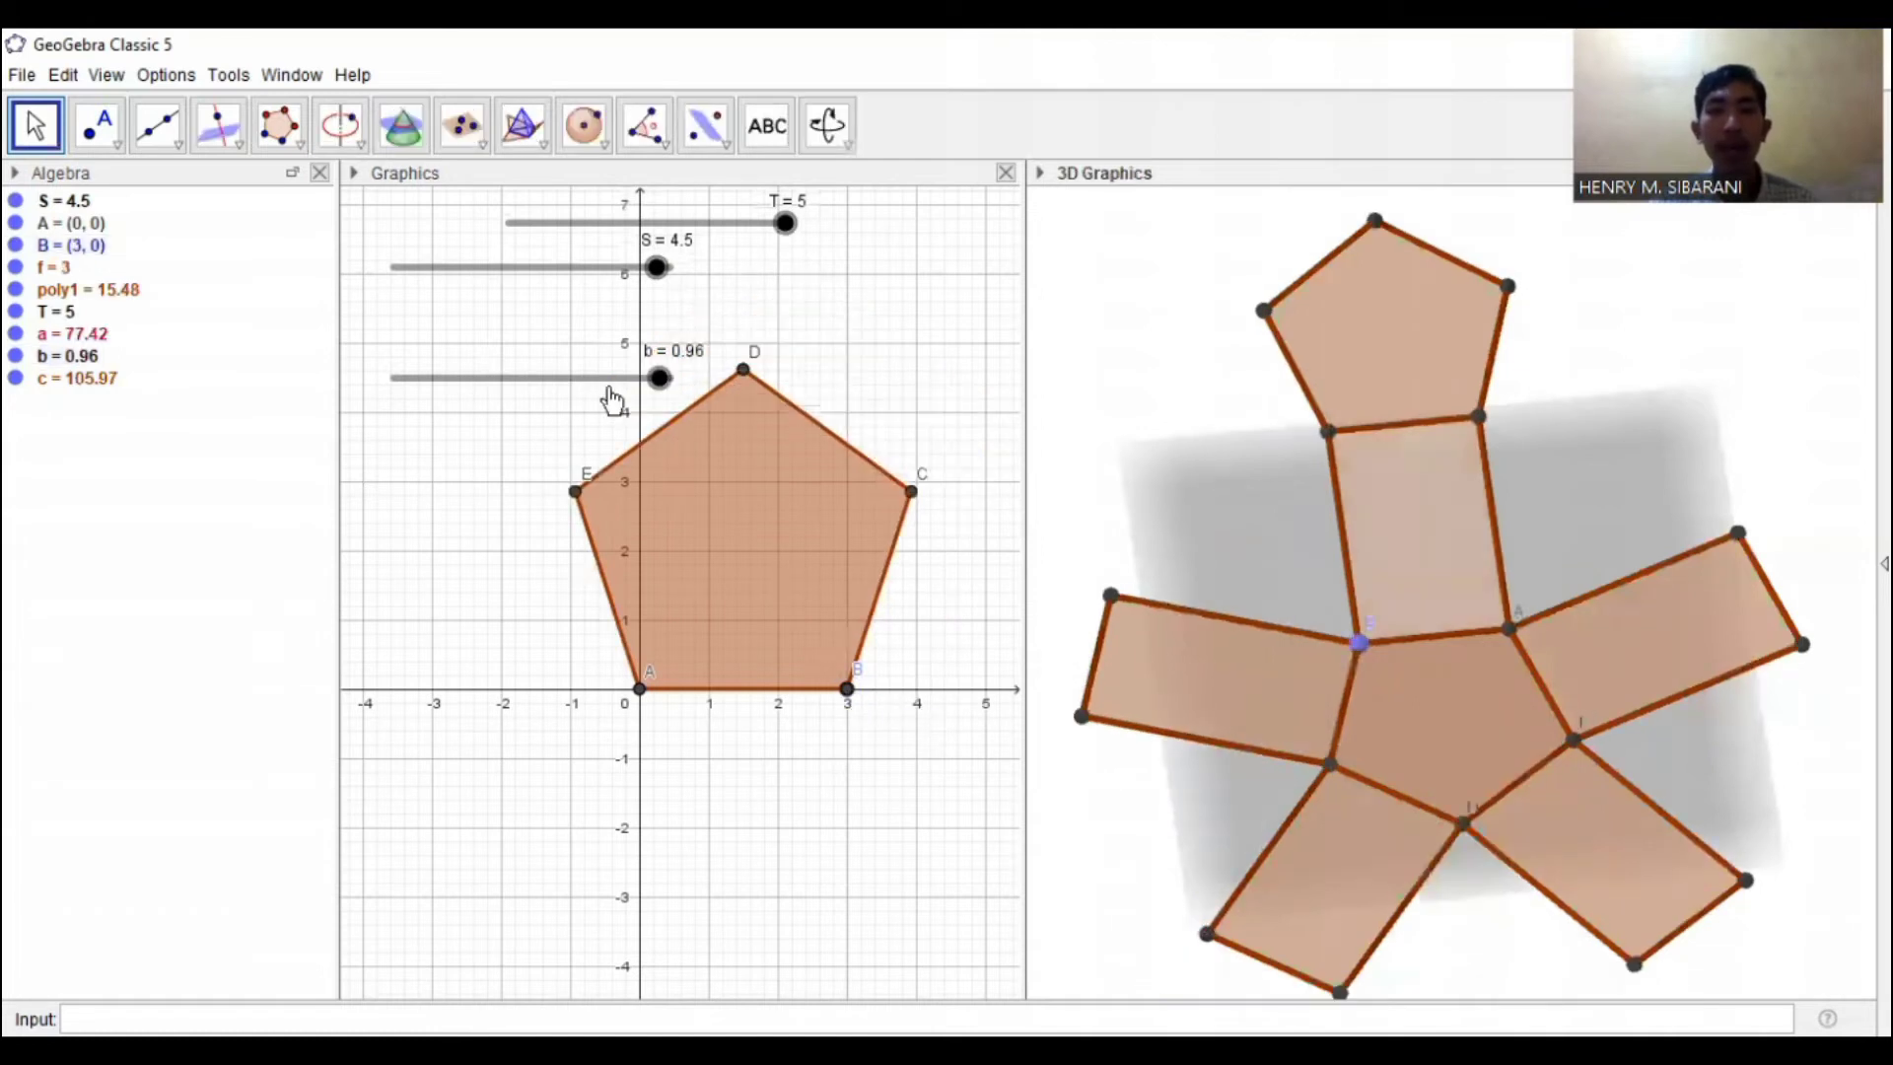
left_click(355, 175)
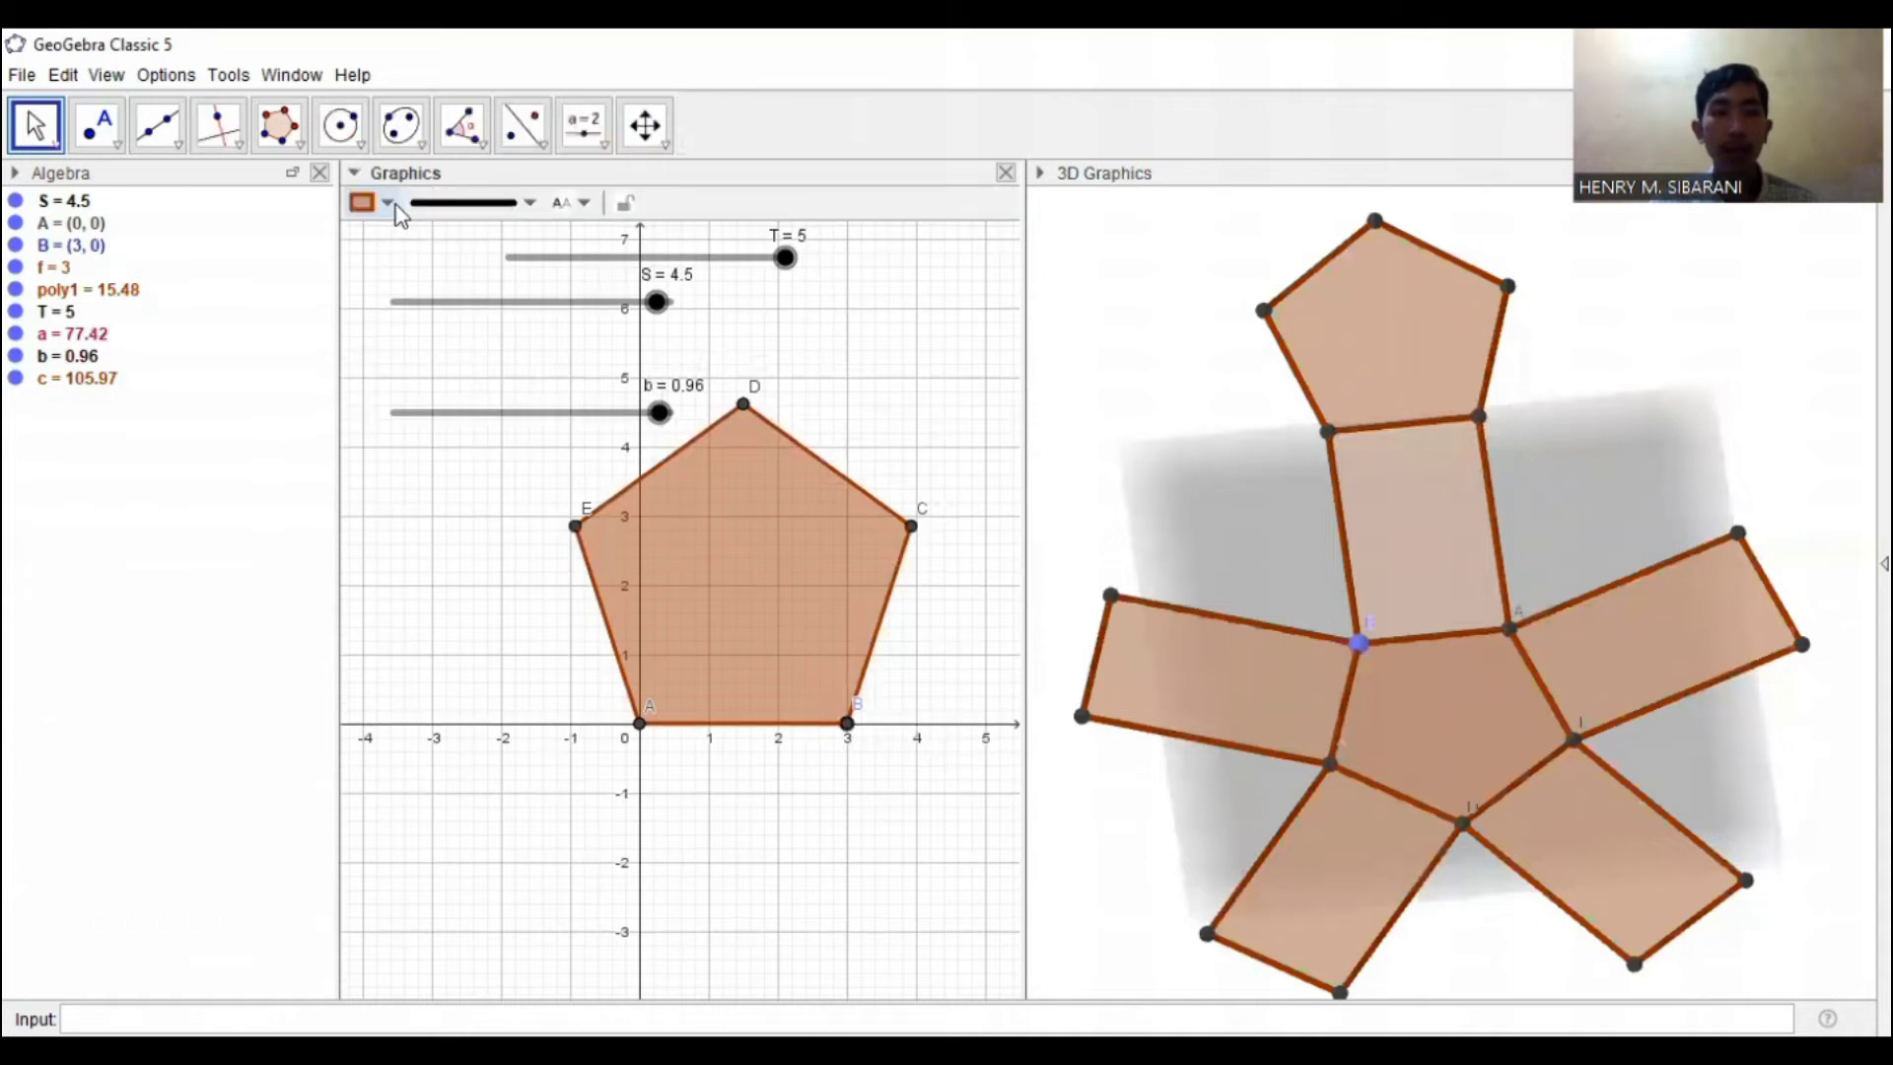
left_click(395, 209)
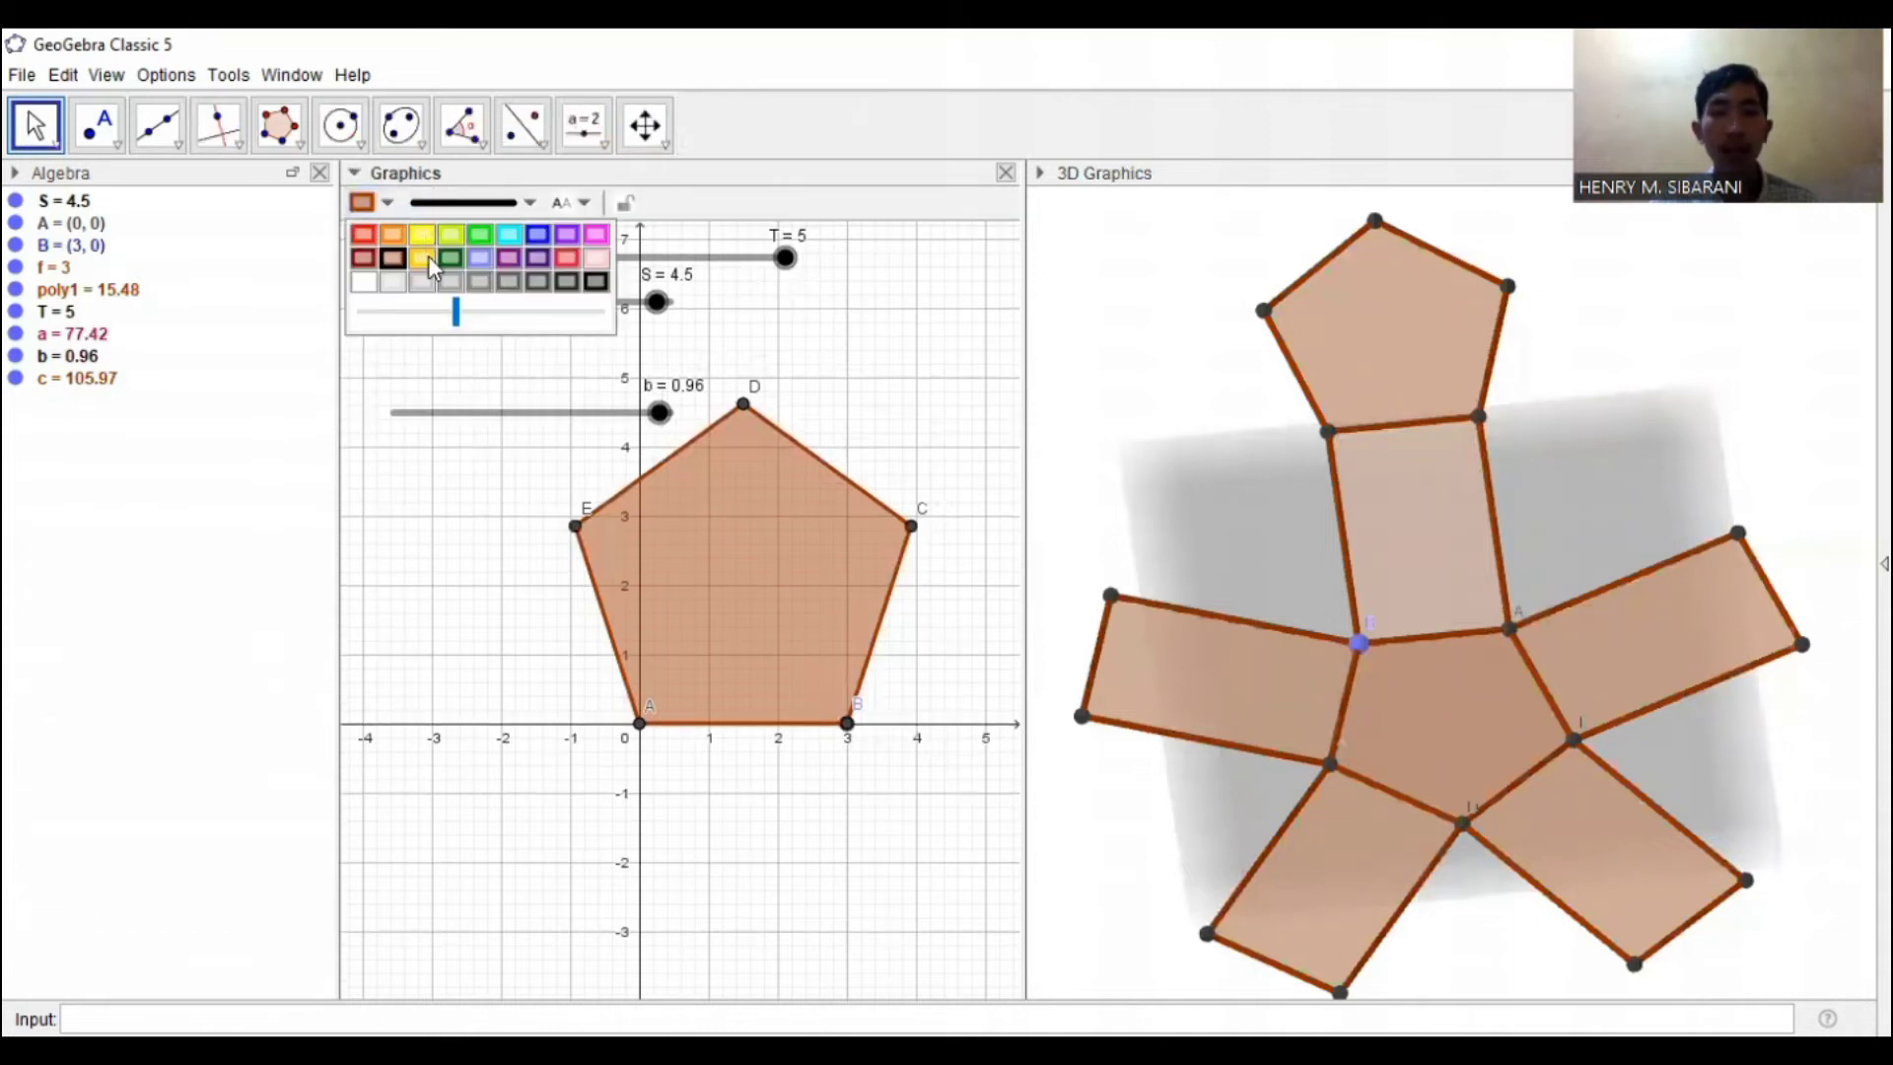
left_click(424, 235)
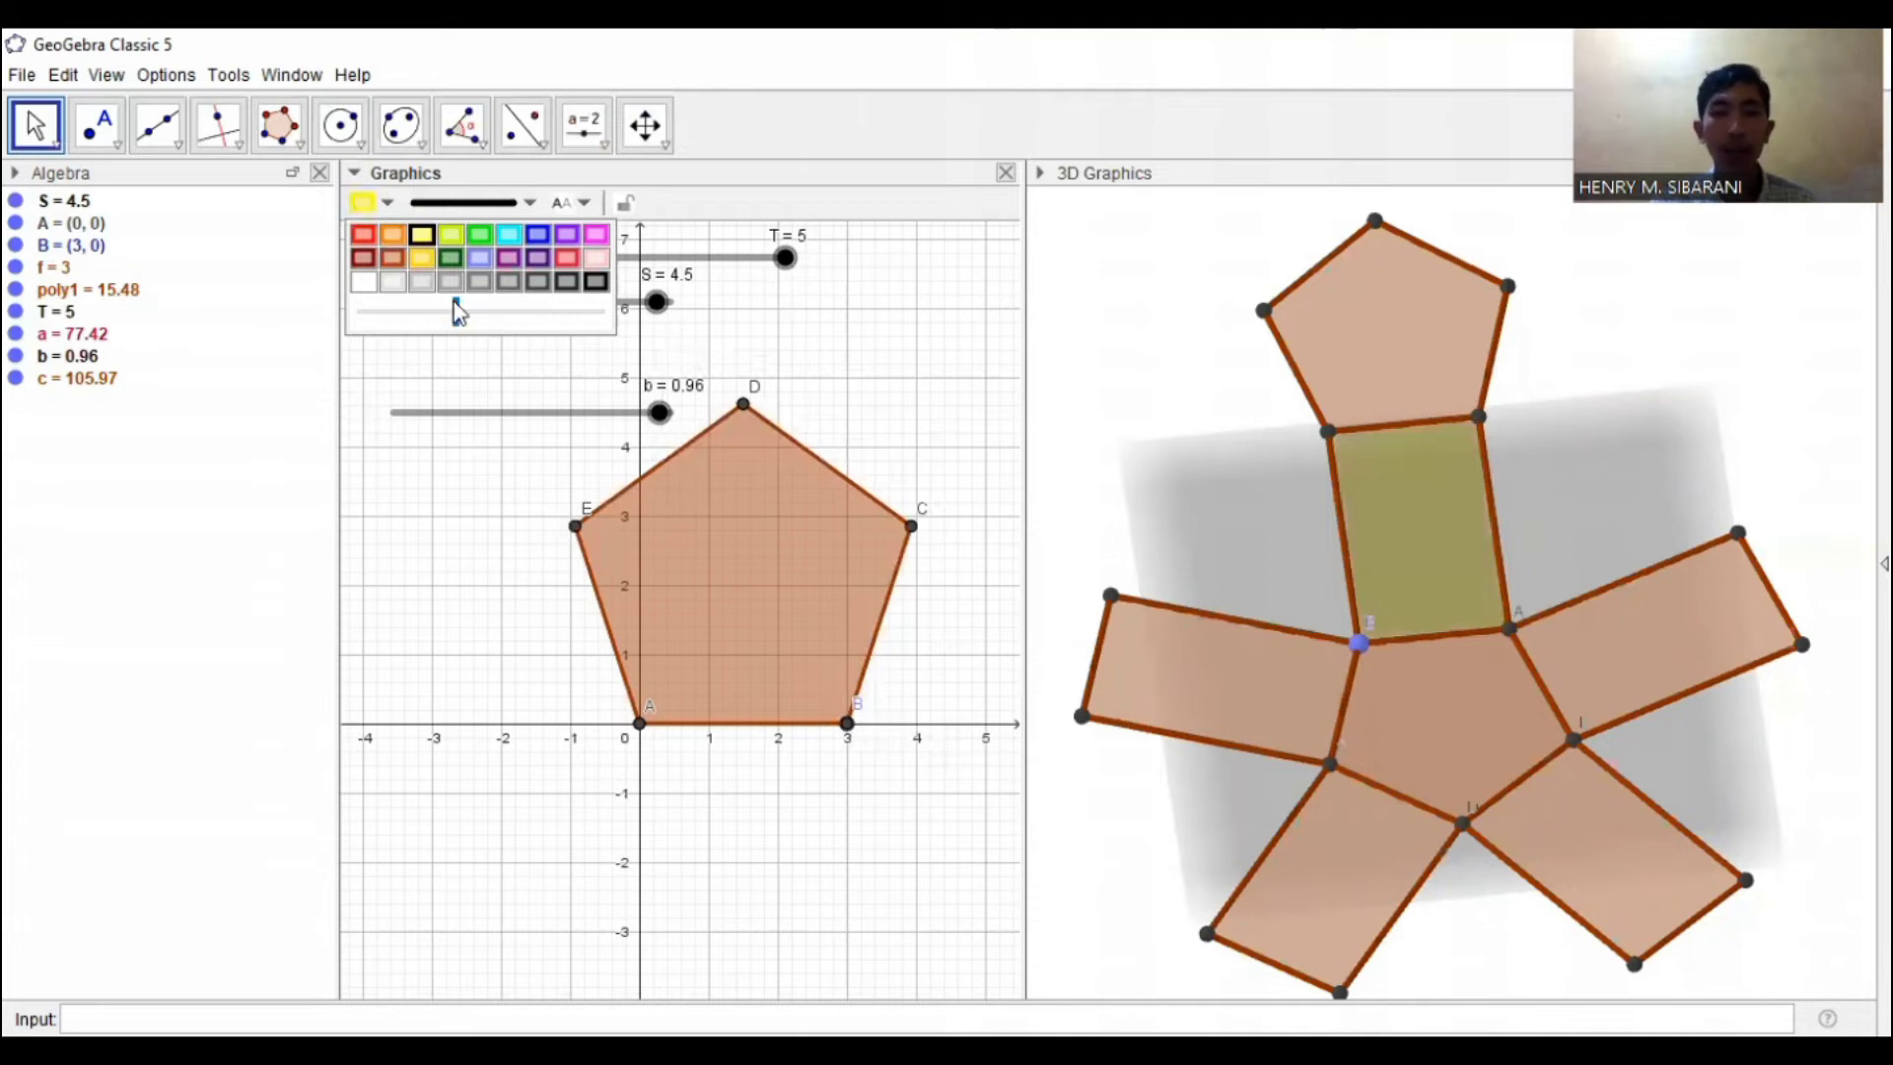
left_click_drag(454, 304, 532, 325)
Color the net's side face along edge BC green.
left_click(1385, 346)
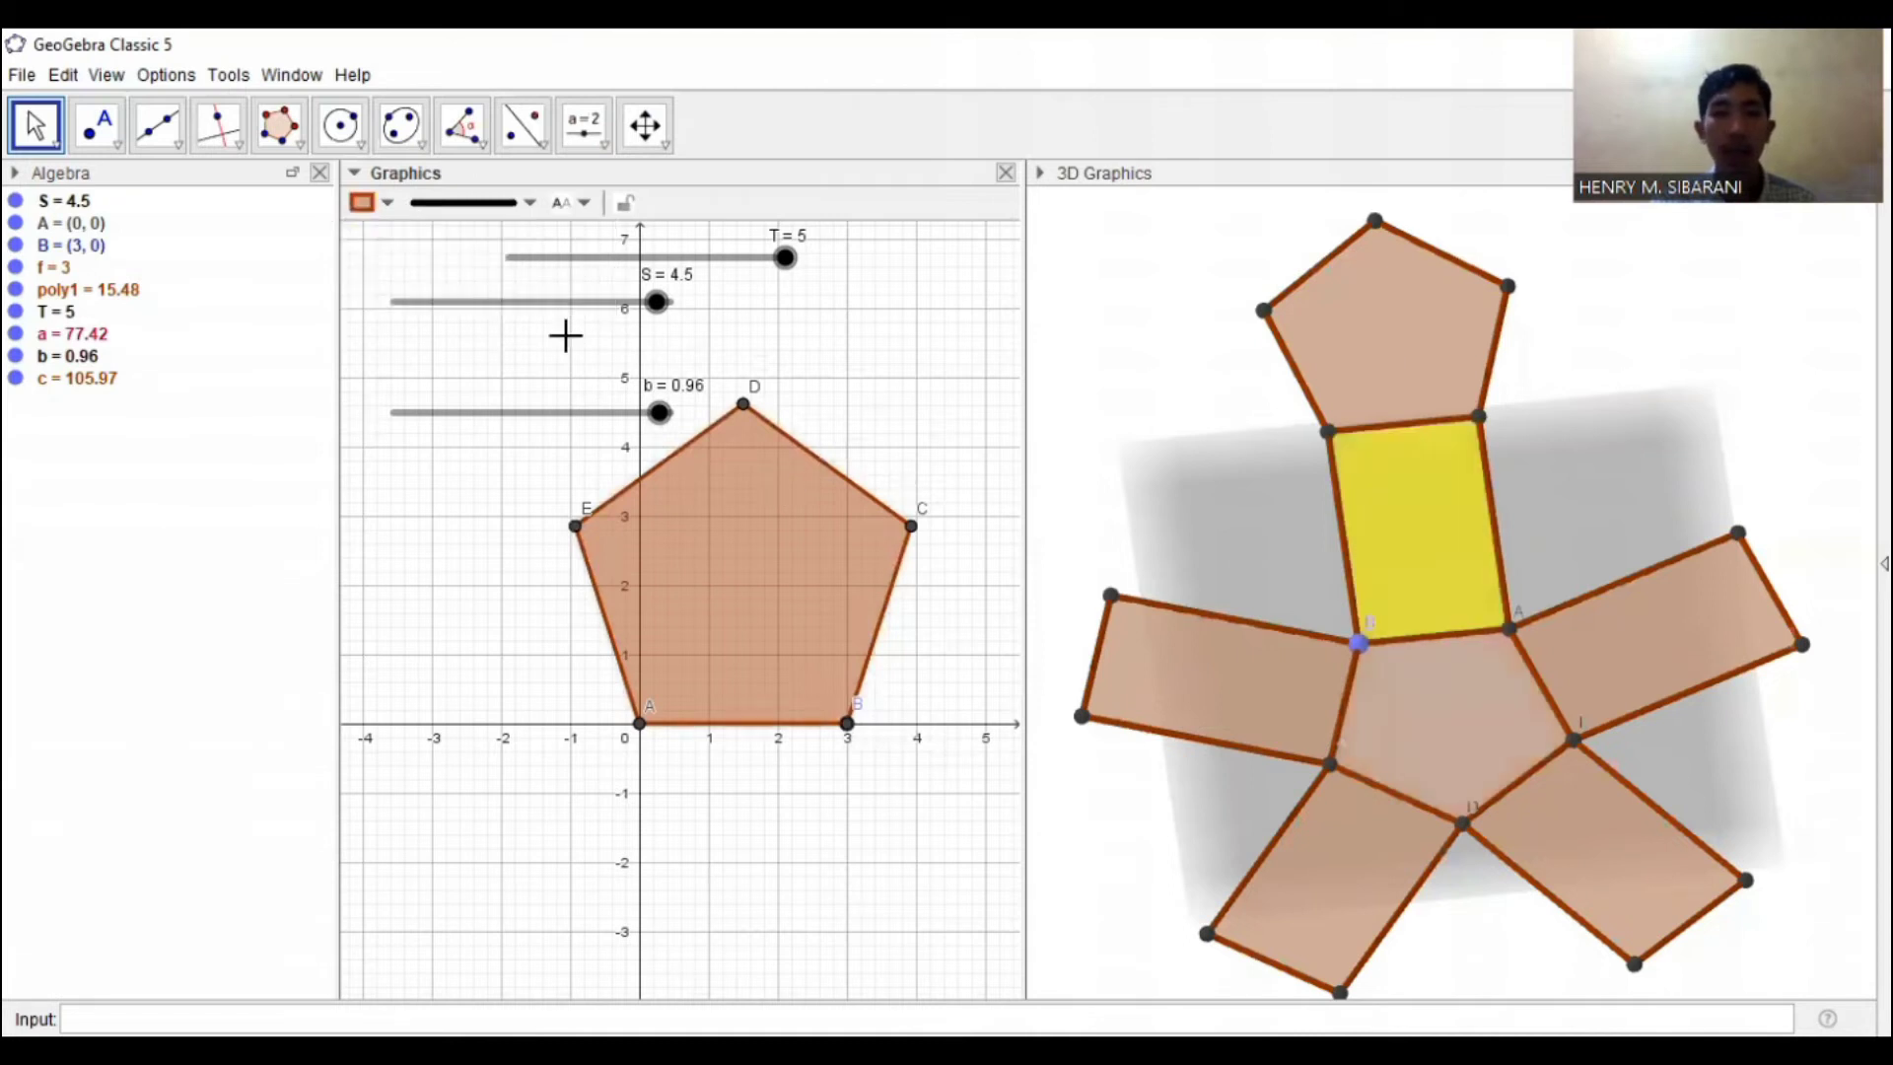
left_click(373, 204)
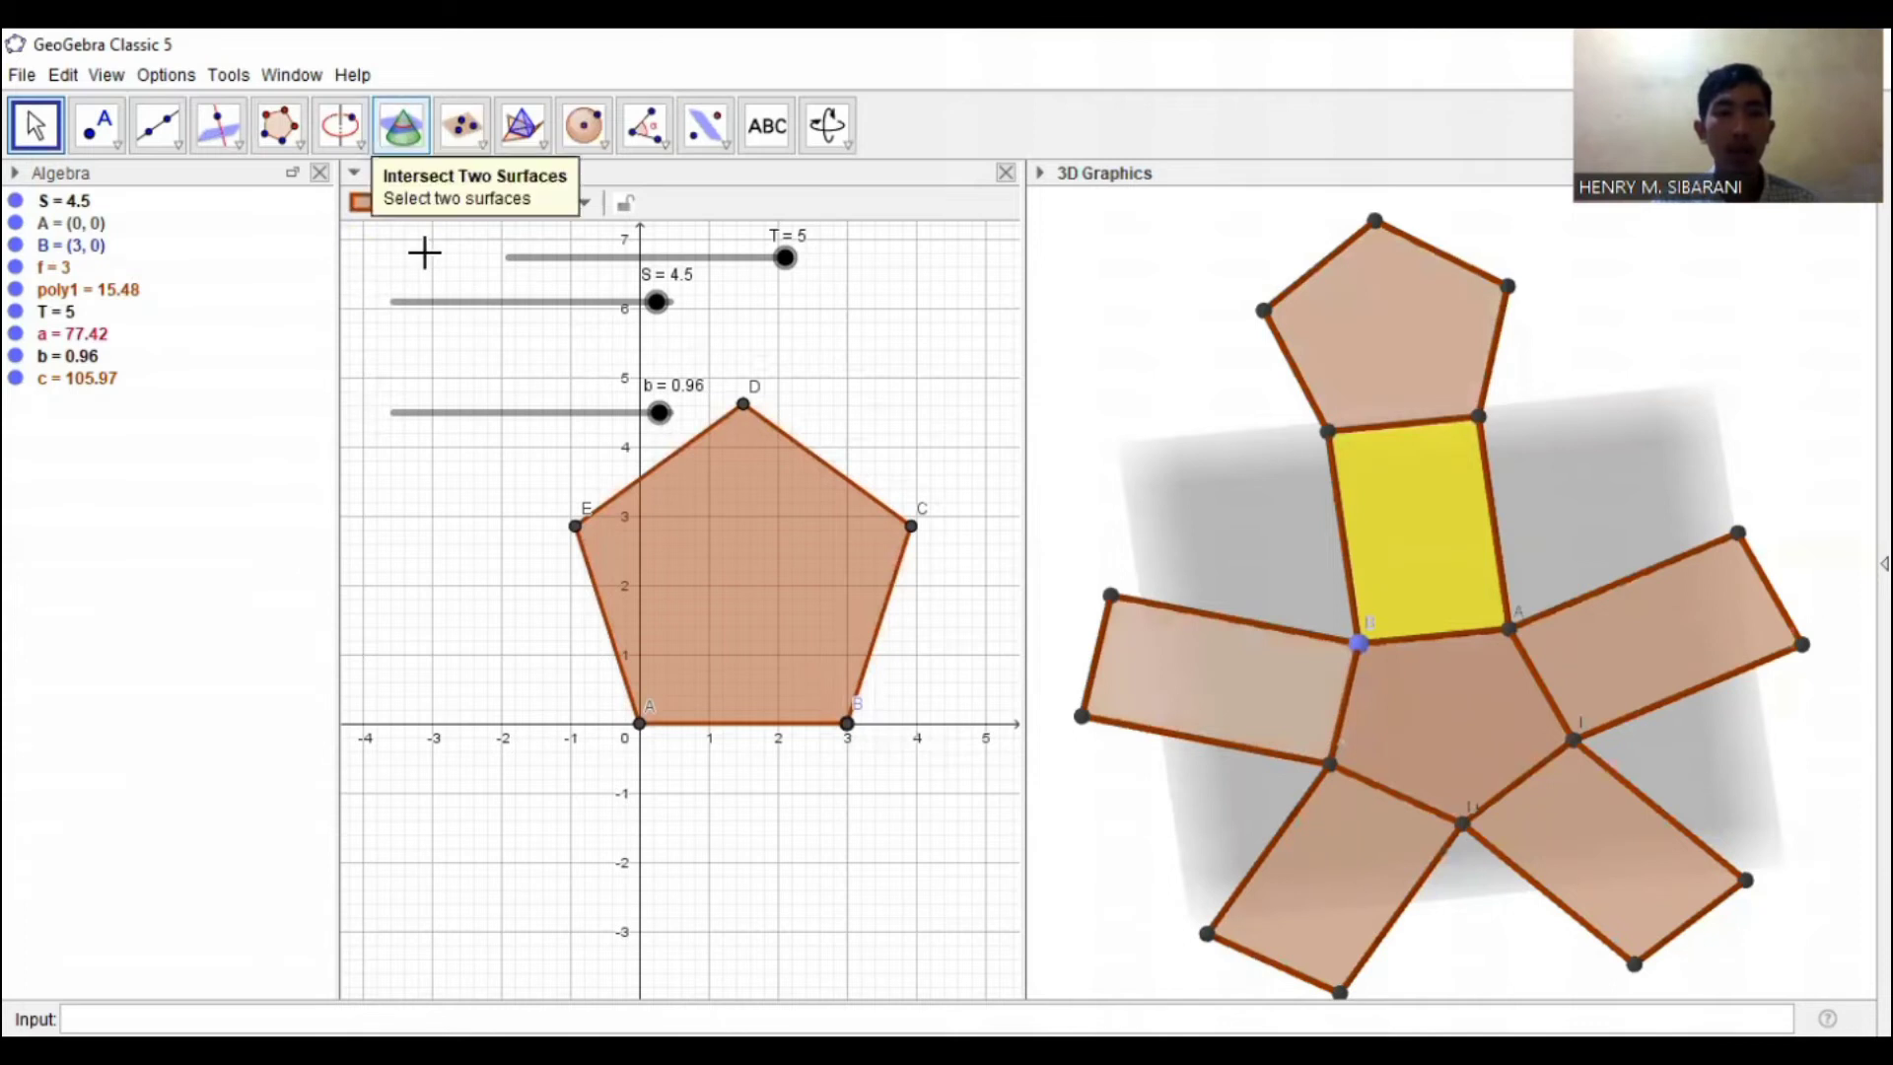
left_click(481, 235)
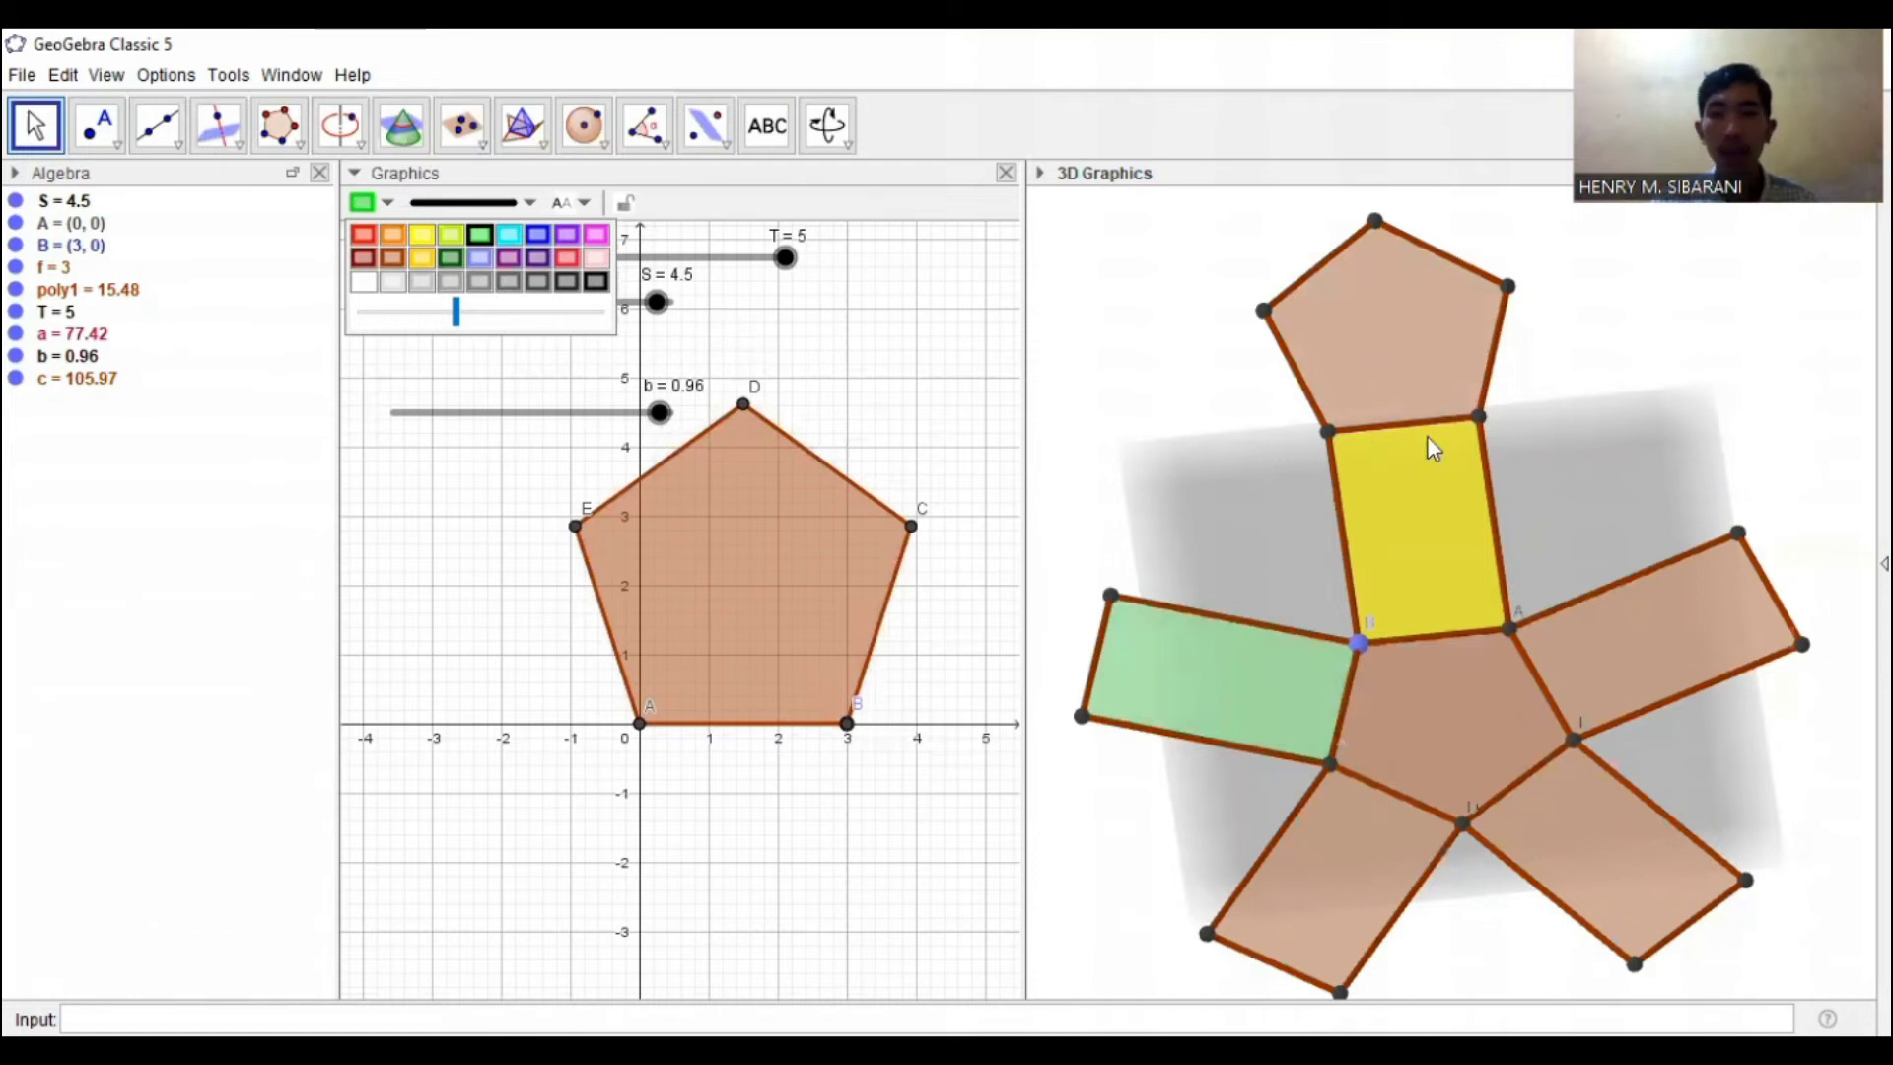
key("Escape")
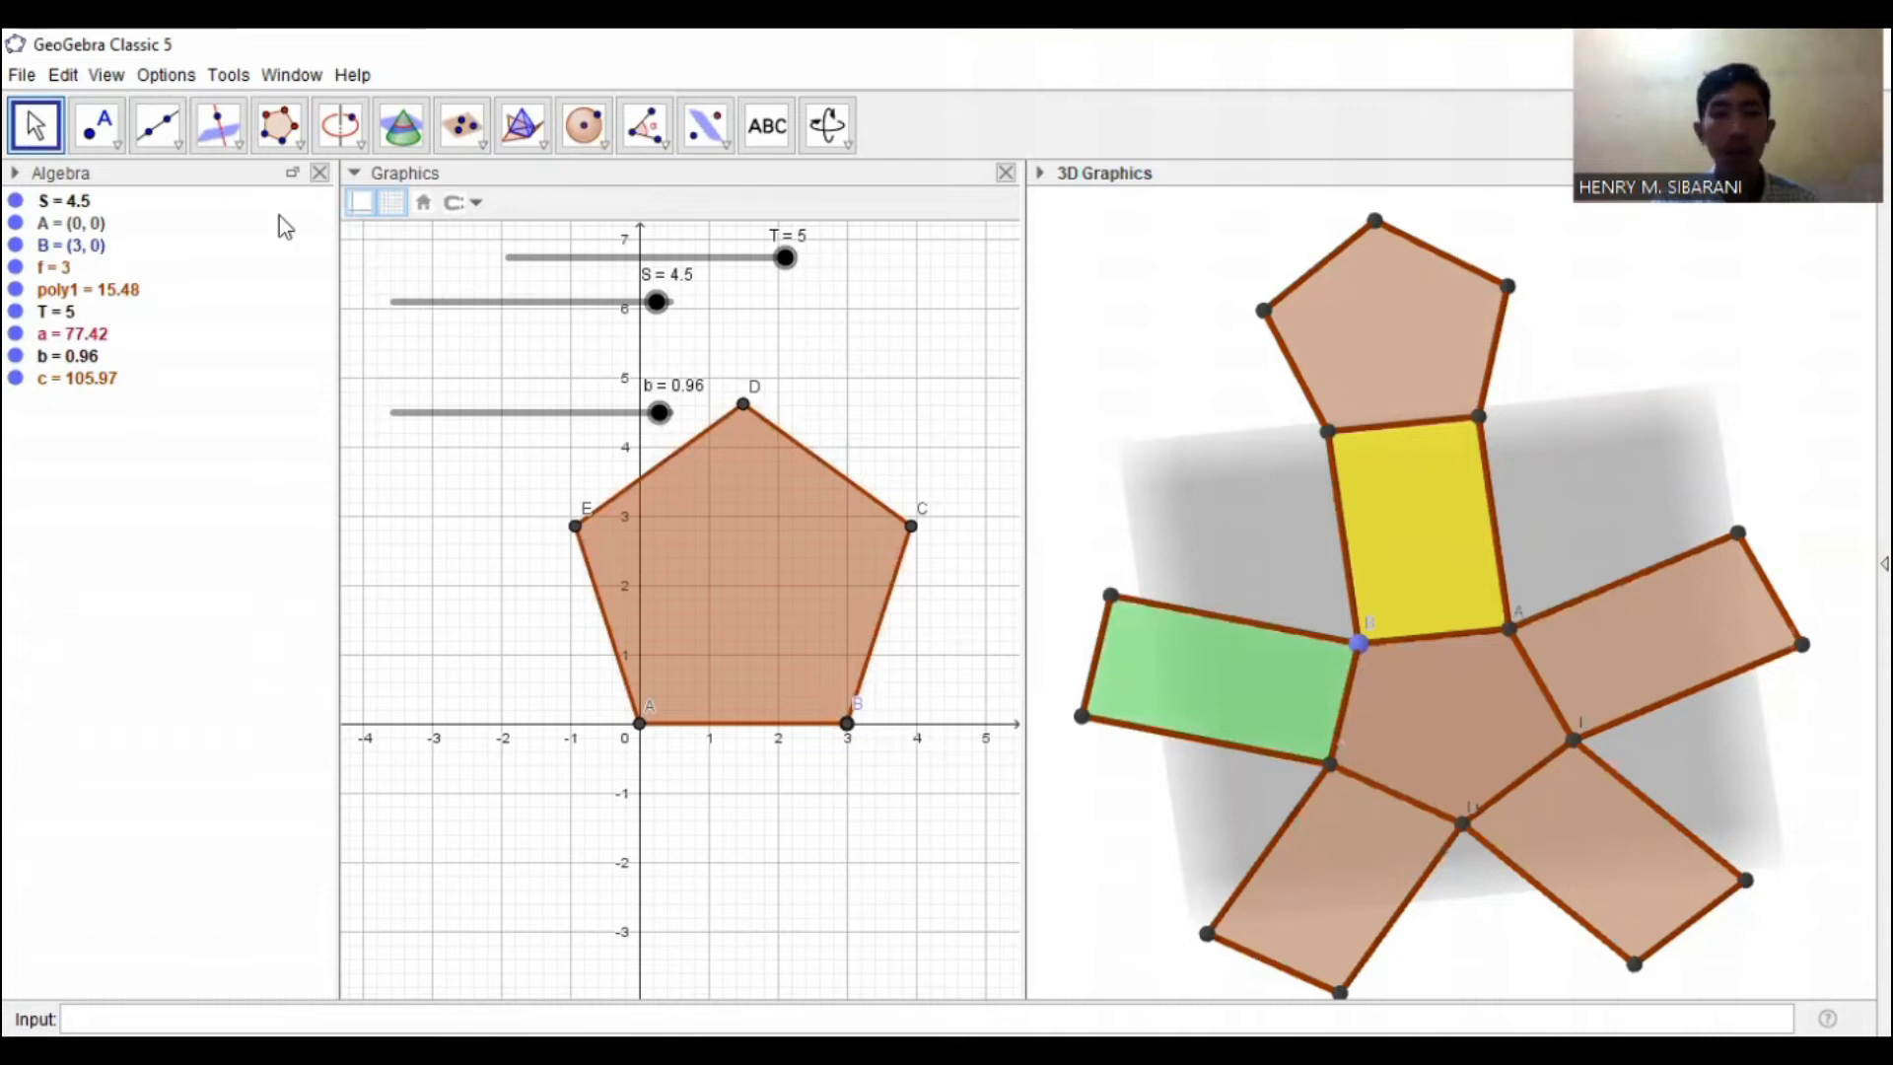
Color the net's side face along edge AE blue, trying red first.
left_click(387, 203)
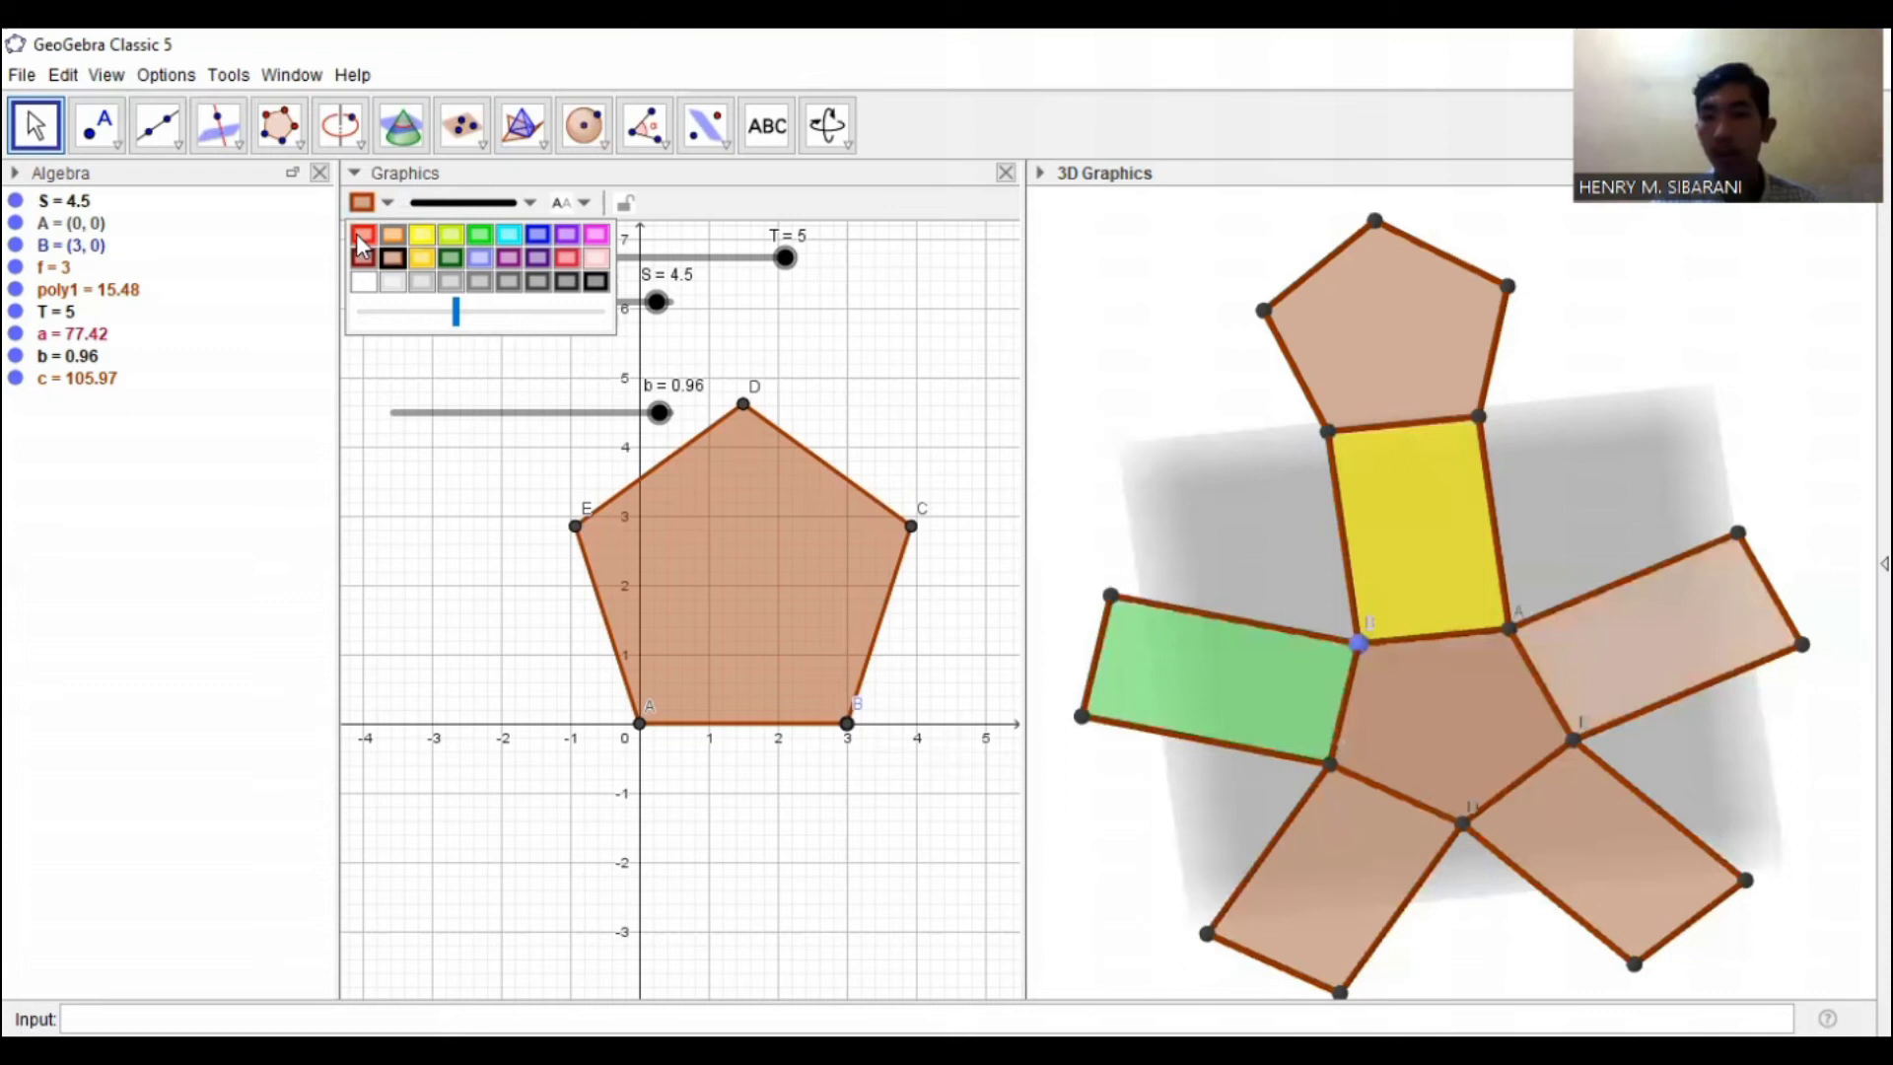
left_click(363, 235)
left_click(1660, 623)
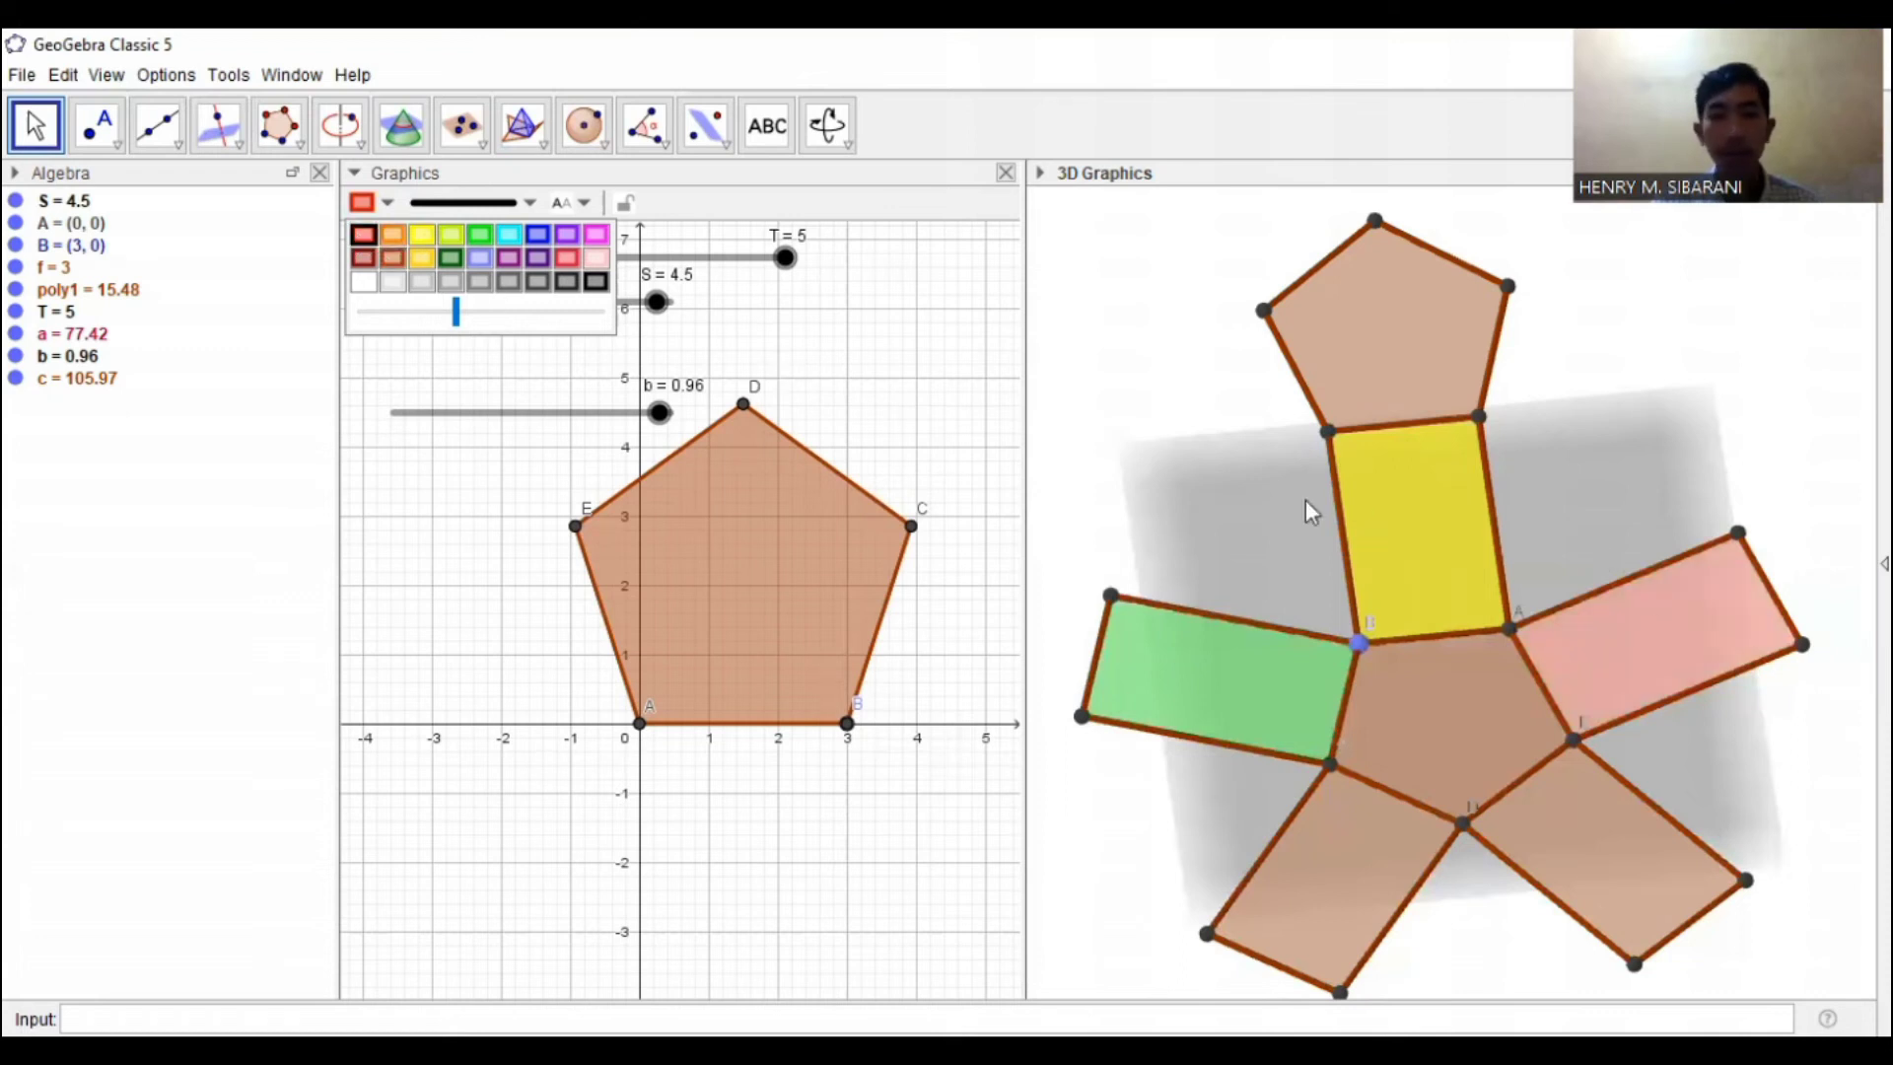
left_click(386, 203)
left_click(538, 235)
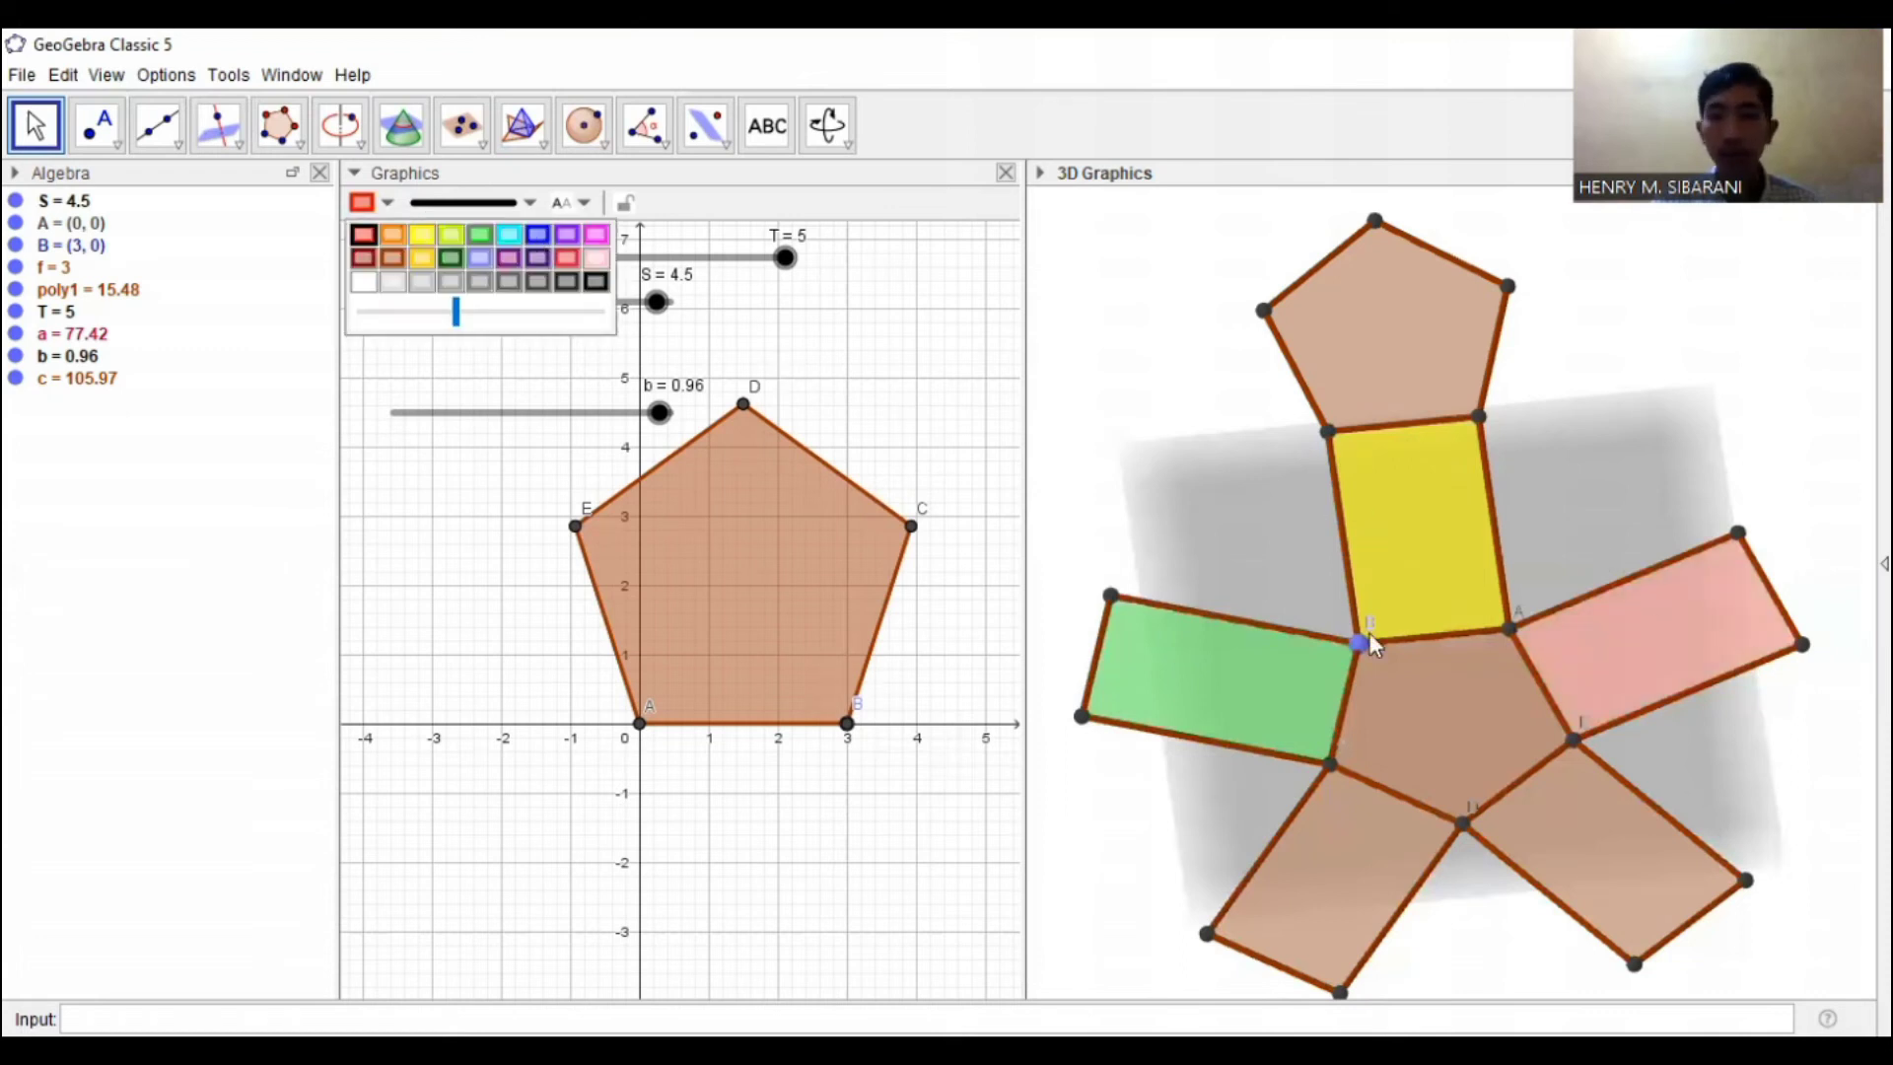
Color the net's side face along edge CD purple and slightly lower its opacity, trying yellow shades first.
left_click(1426, 834)
left_click(383, 203)
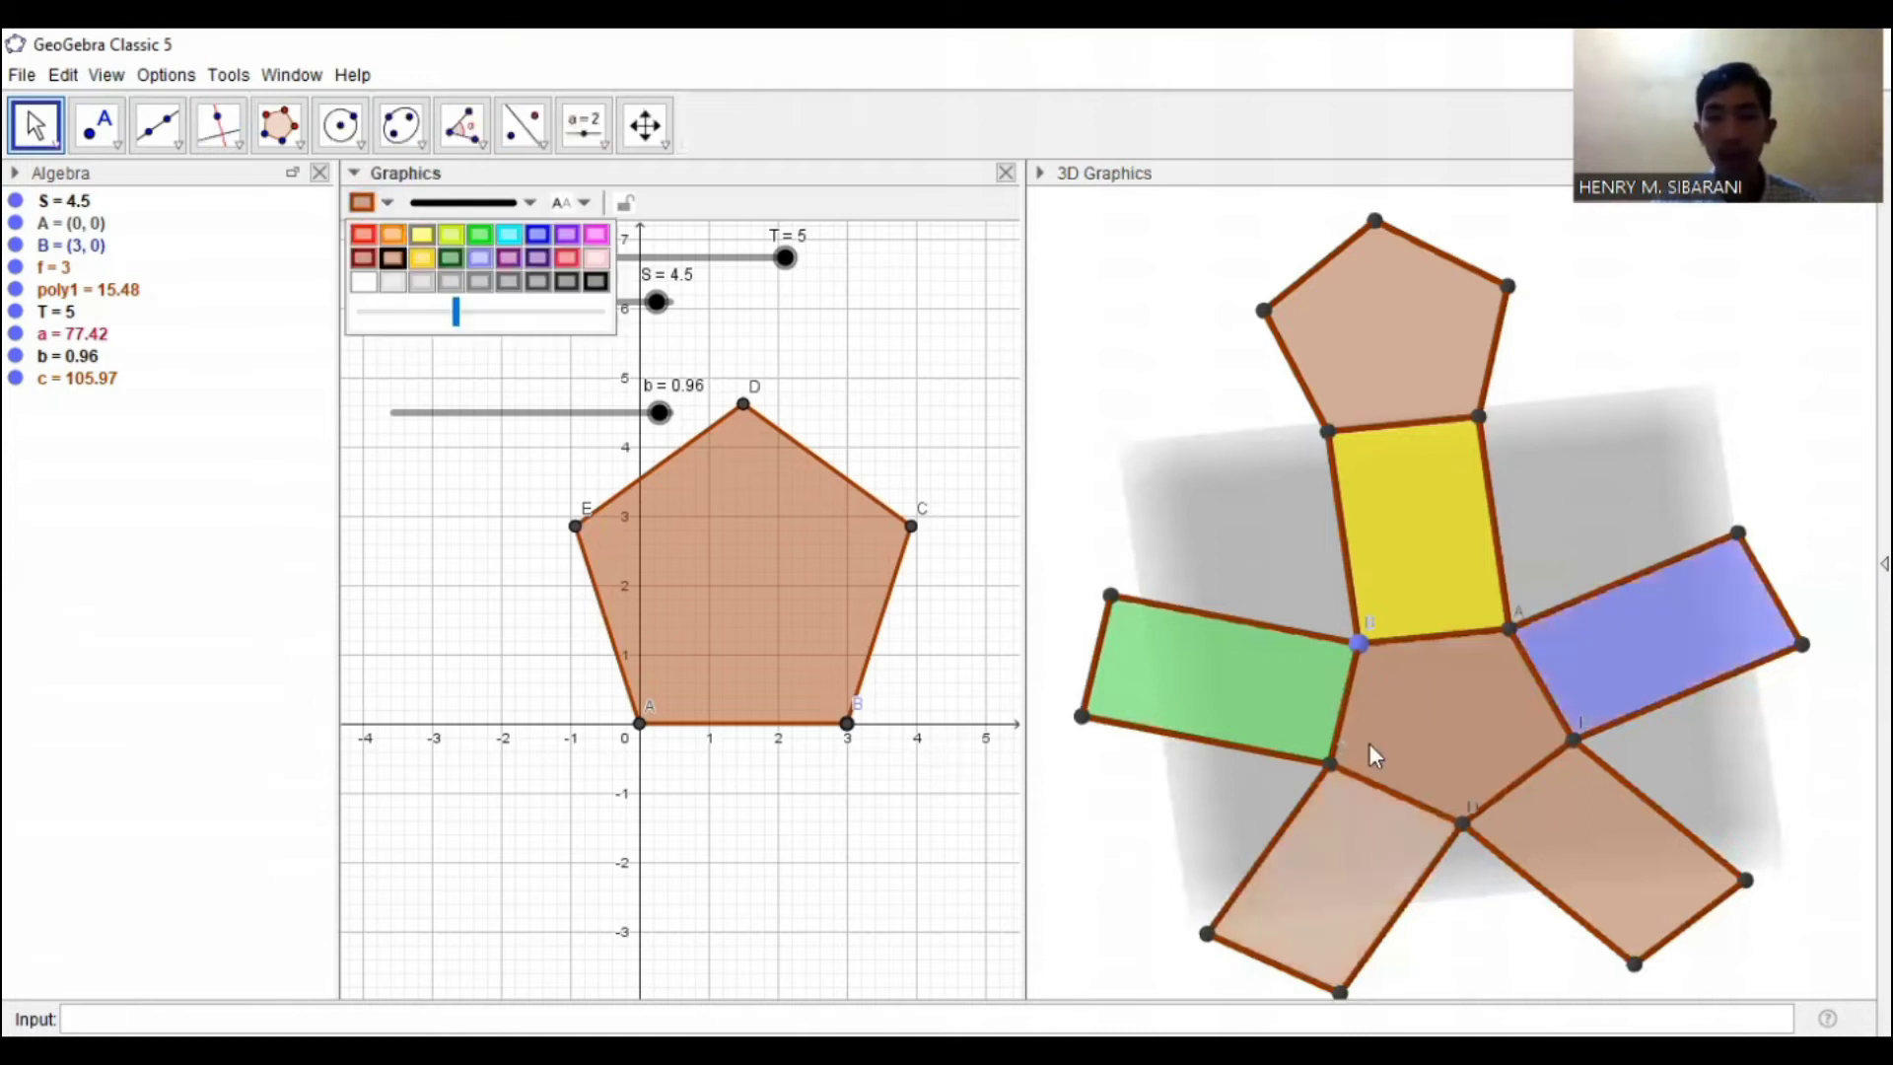
left_click(392, 235)
left_click(424, 237)
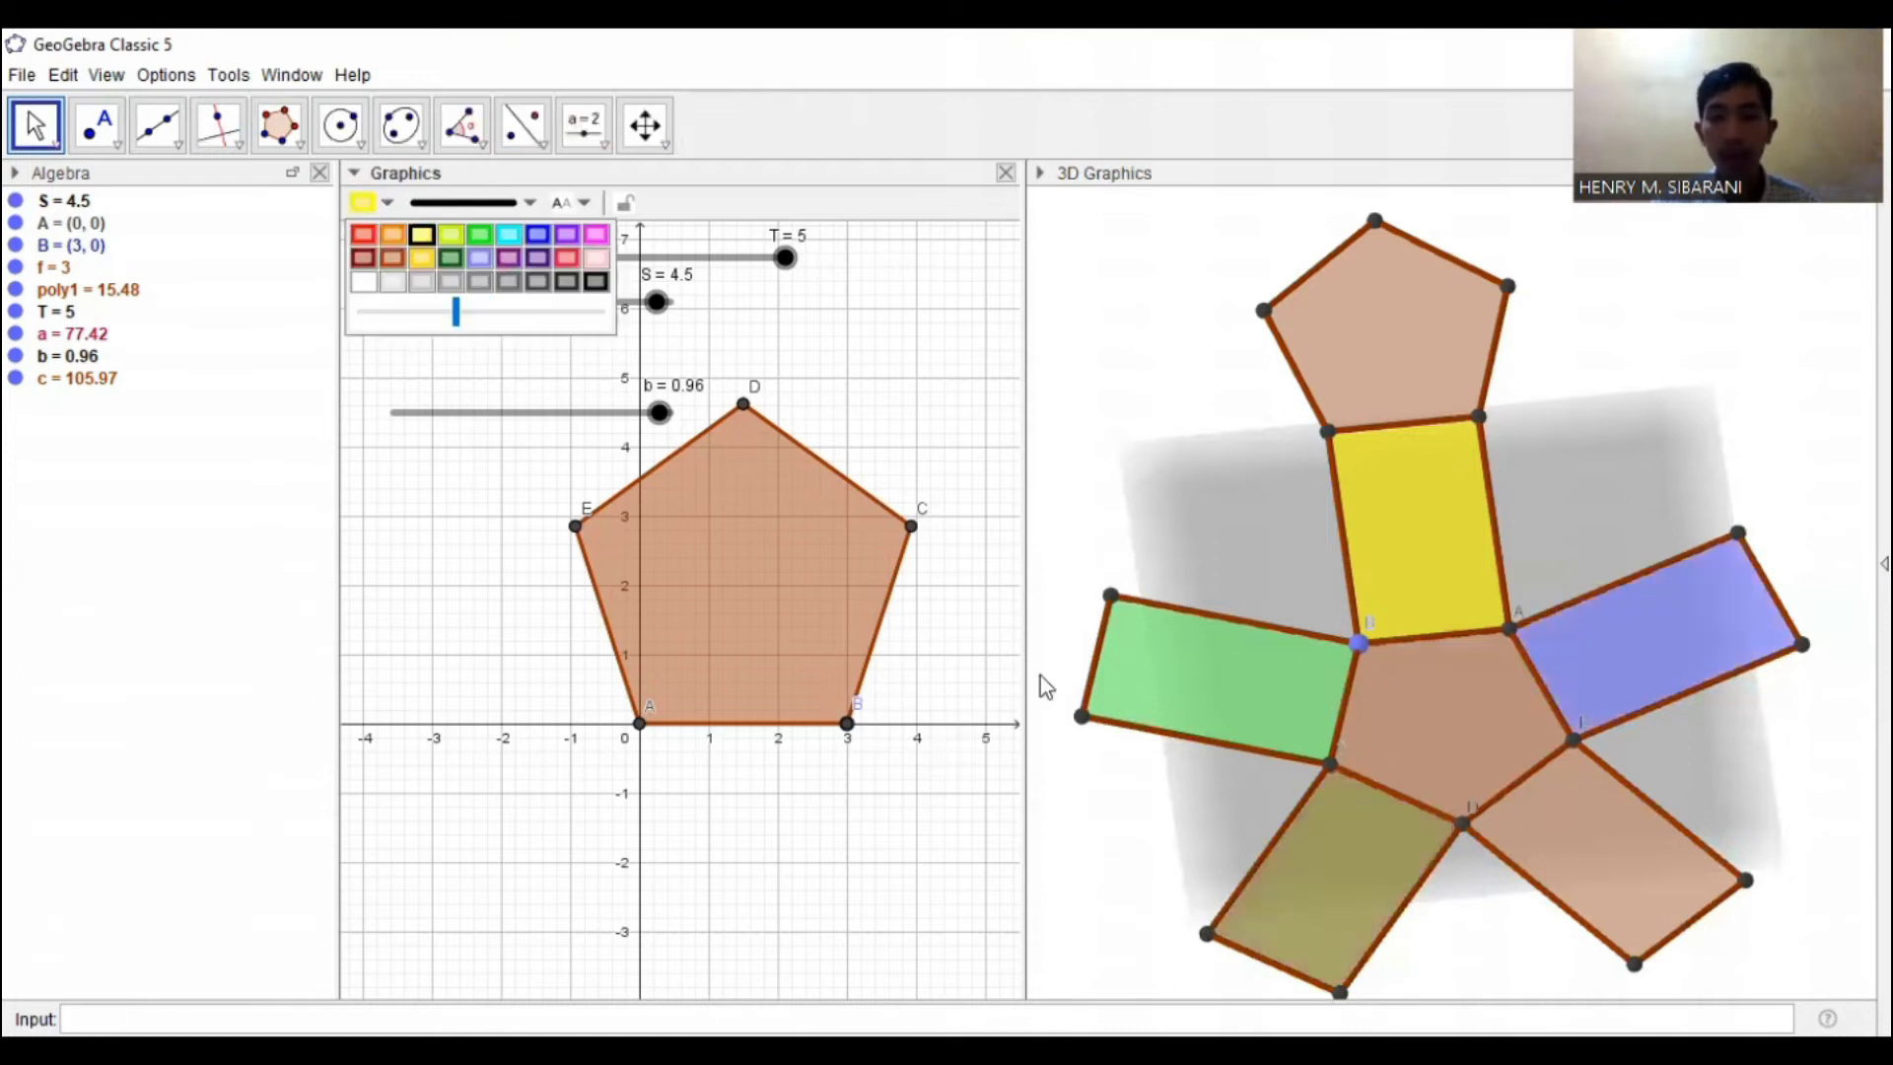
left_click(481, 314)
left_click(407, 312)
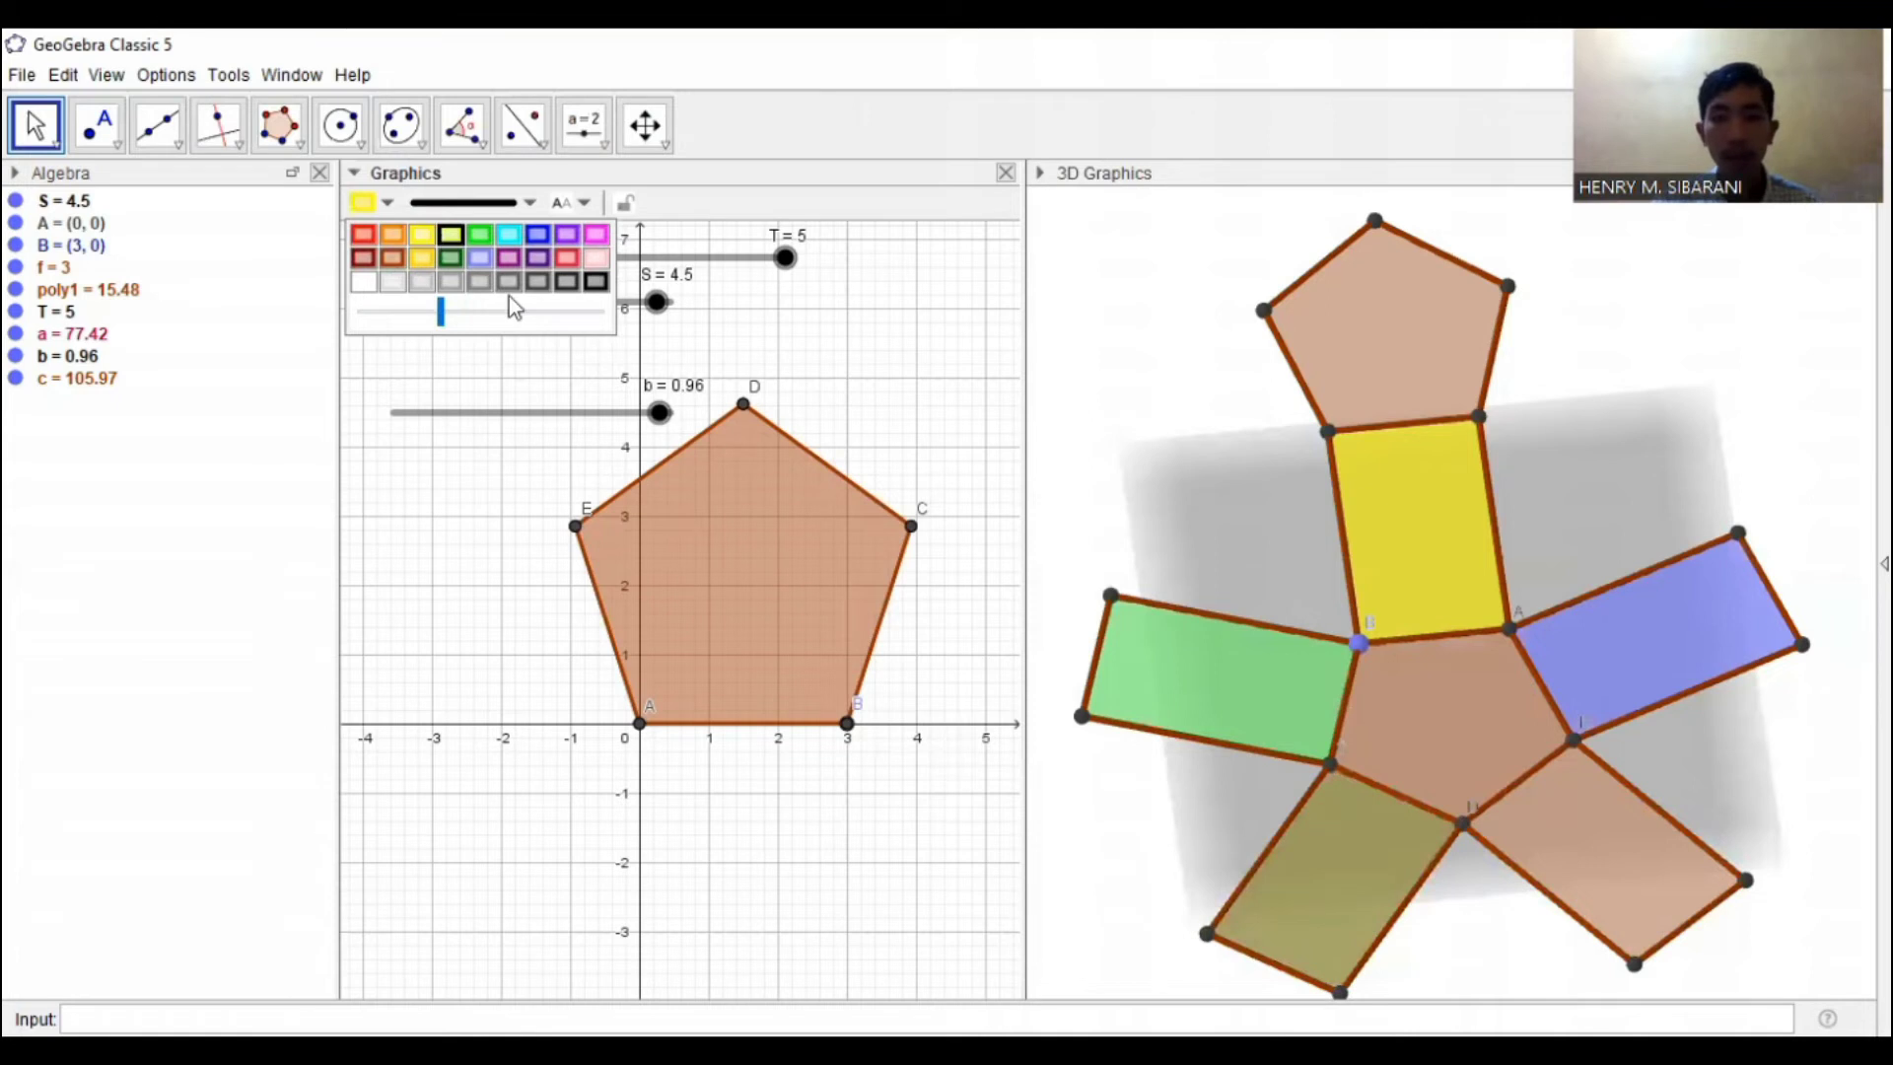
left_click(451, 234)
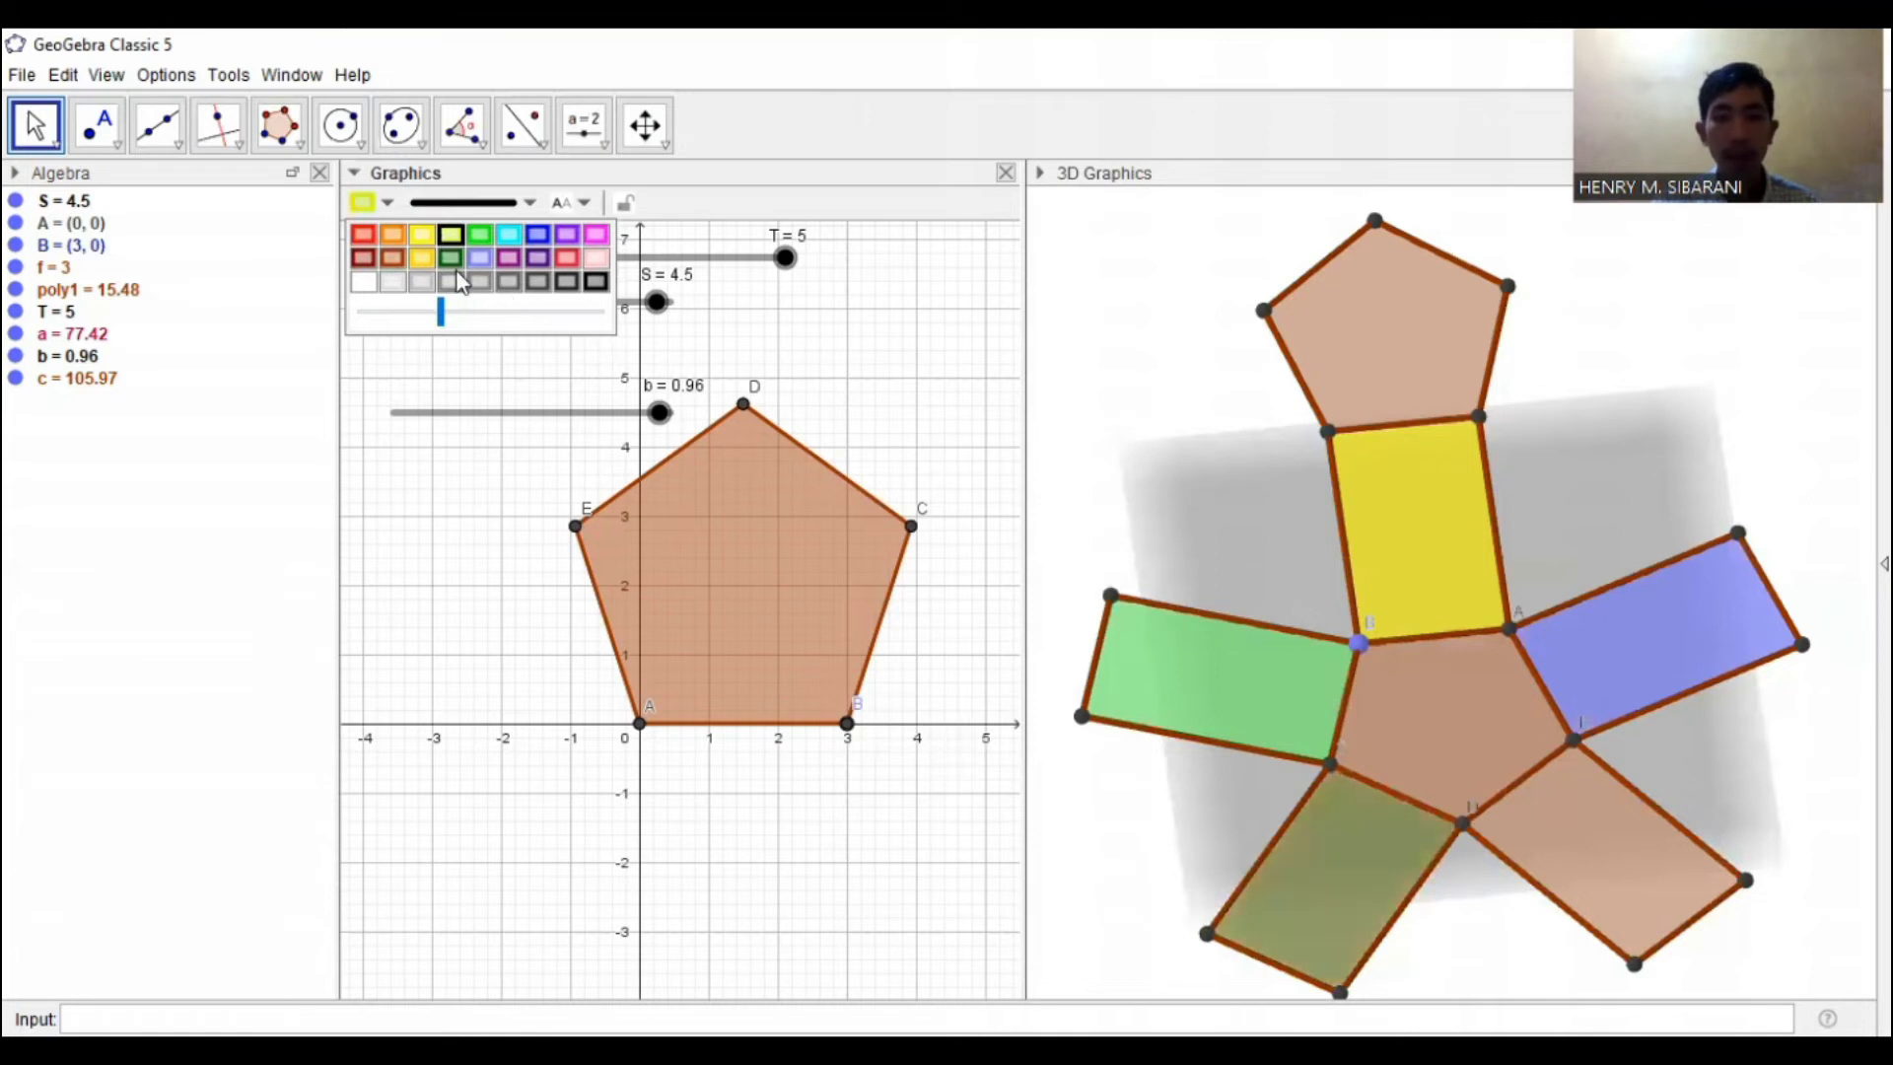
left_click(510, 262)
Color the net's side face along edge DE magenta, trying light pink first.
left_click(1641, 894)
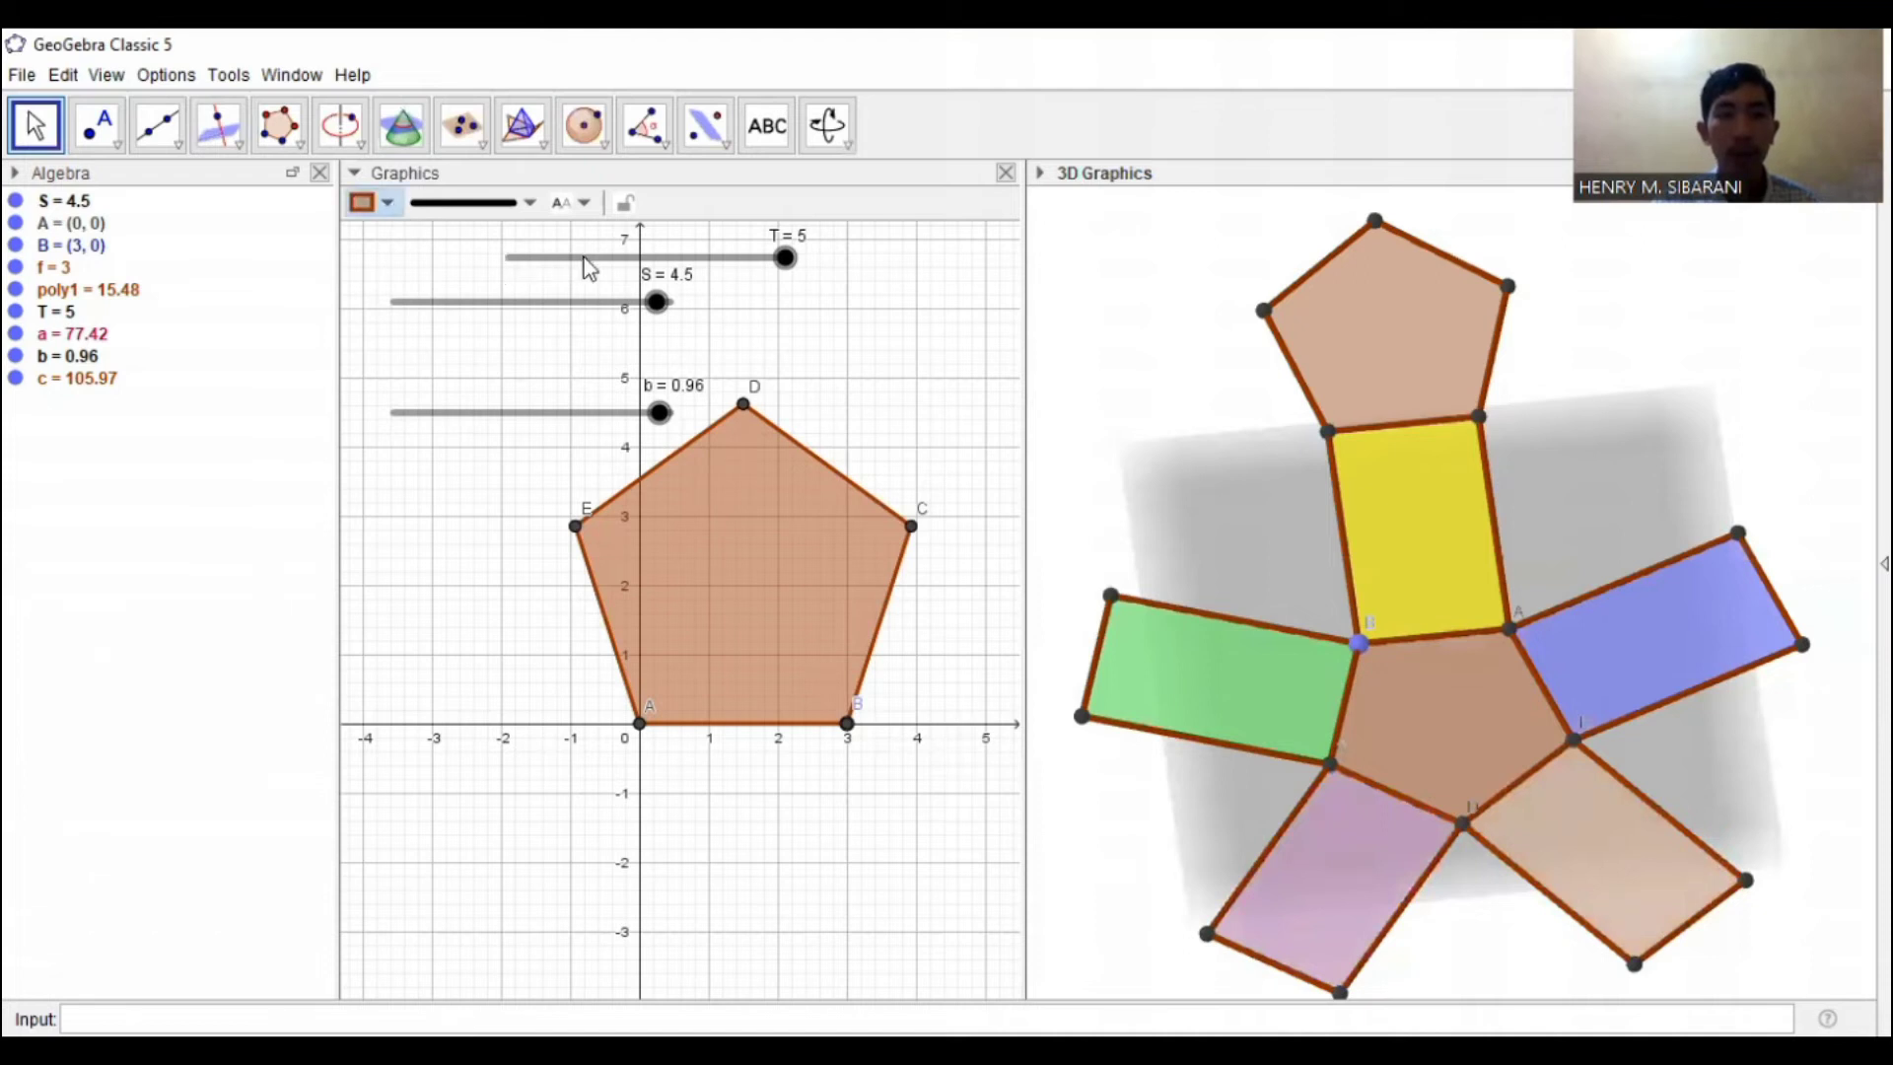
left_click(366, 261)
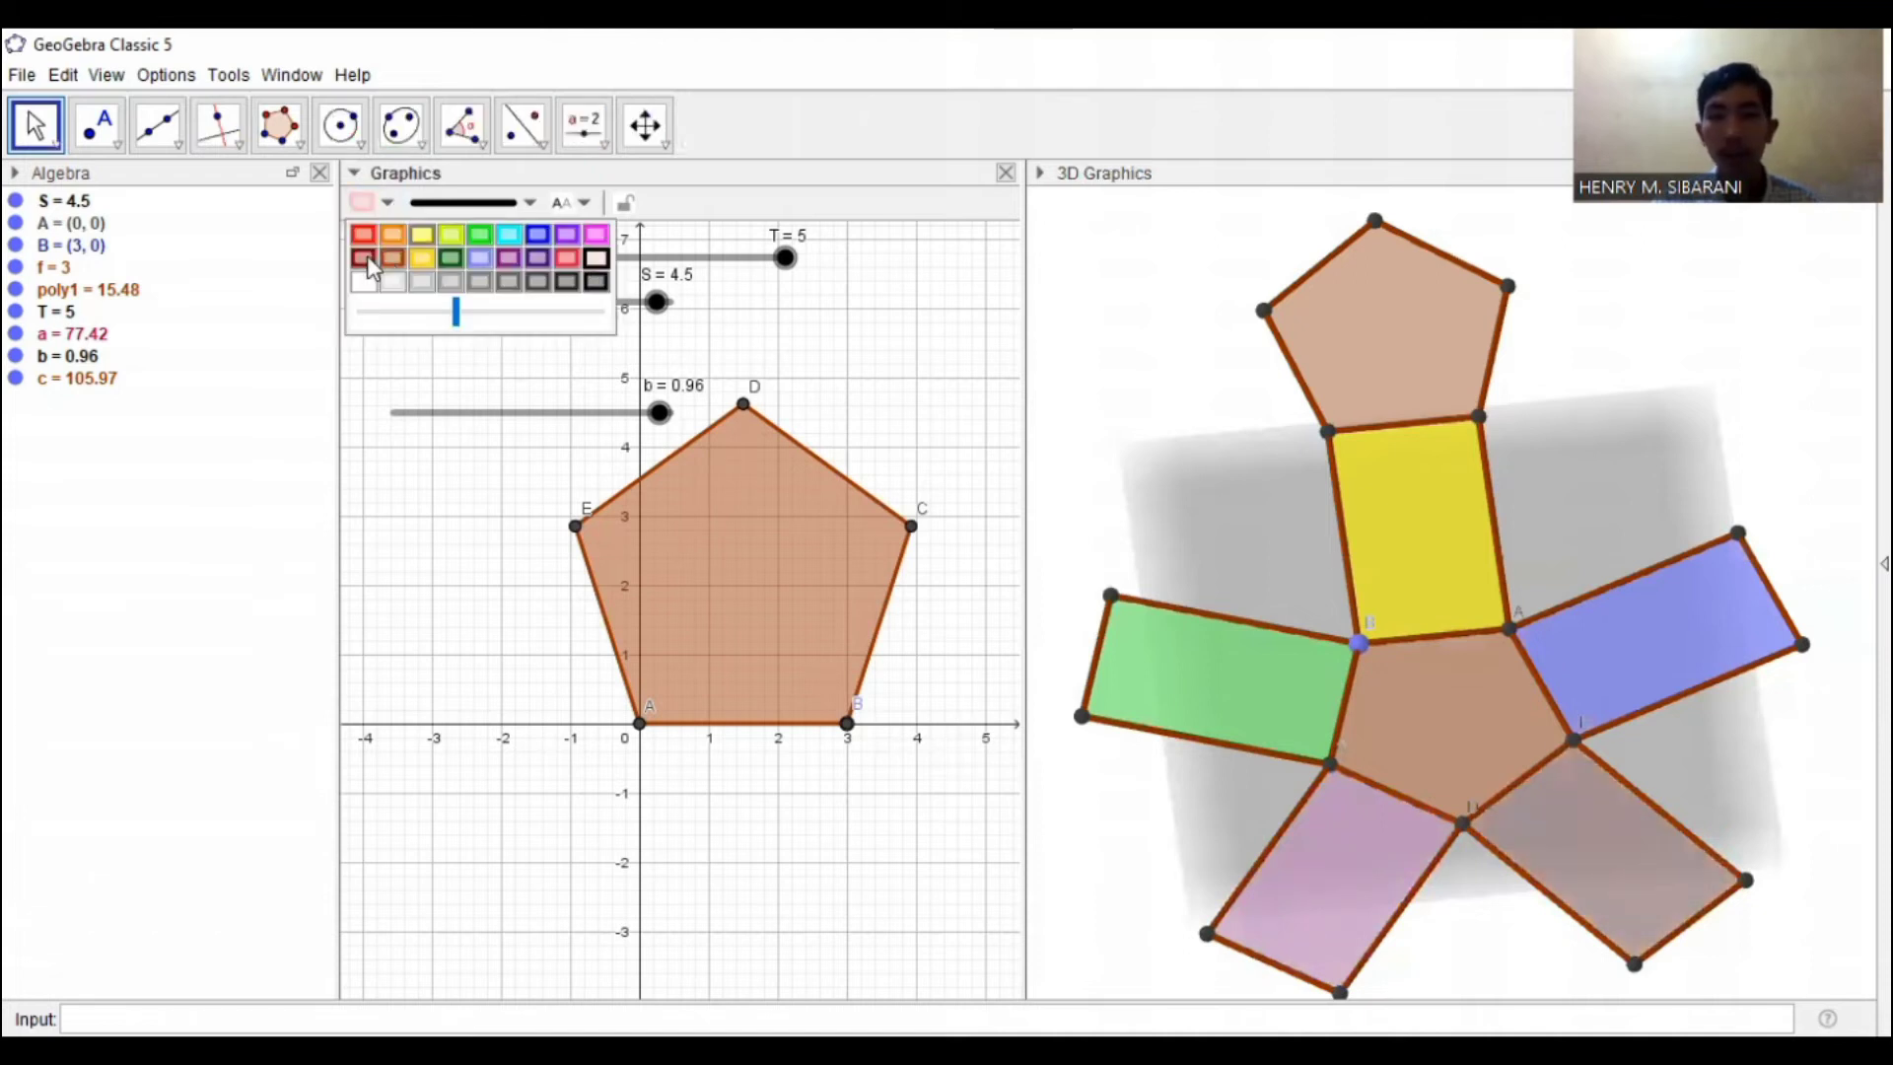
left_click(589, 234)
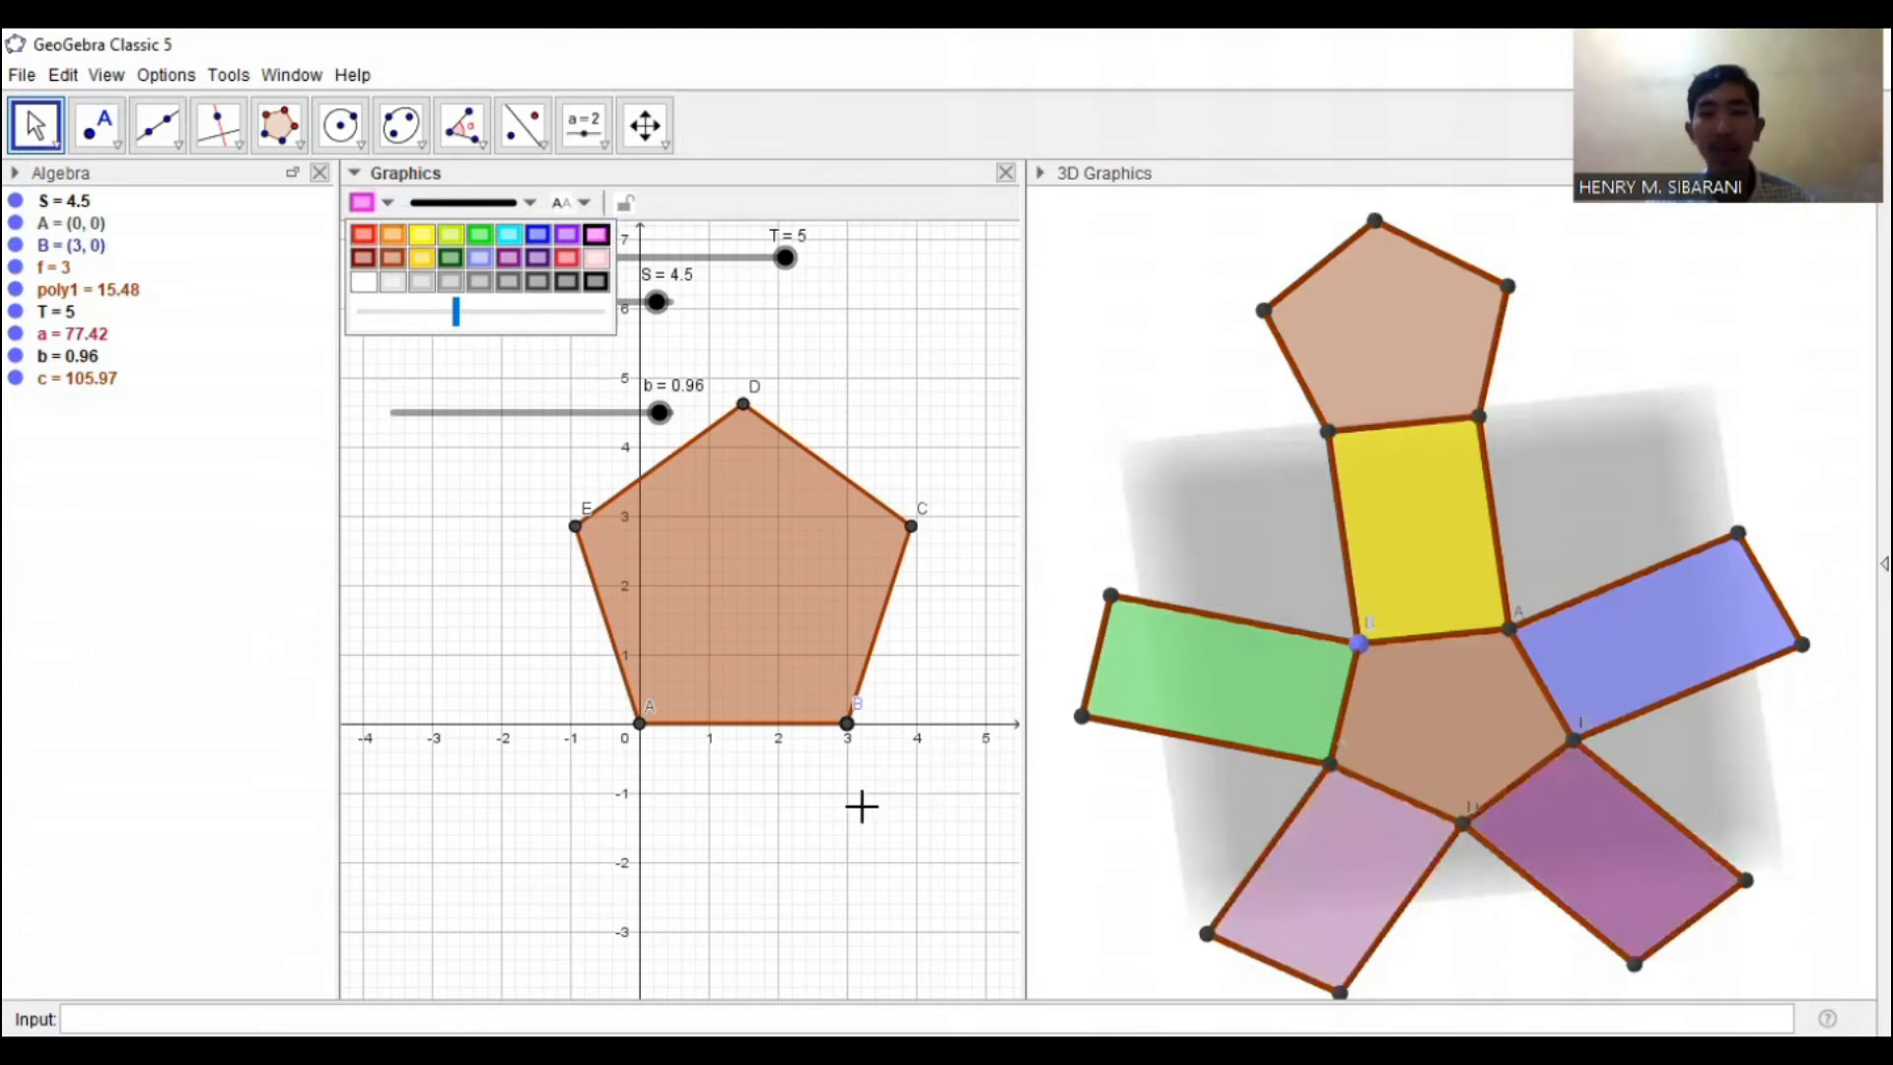
Fold and unfold the colored net with slider b, leave b at 0.98, and turn on the slider's animation.
left_click_drag(658, 413, 400, 413)
left_click_drag(591, 412, 670, 412)
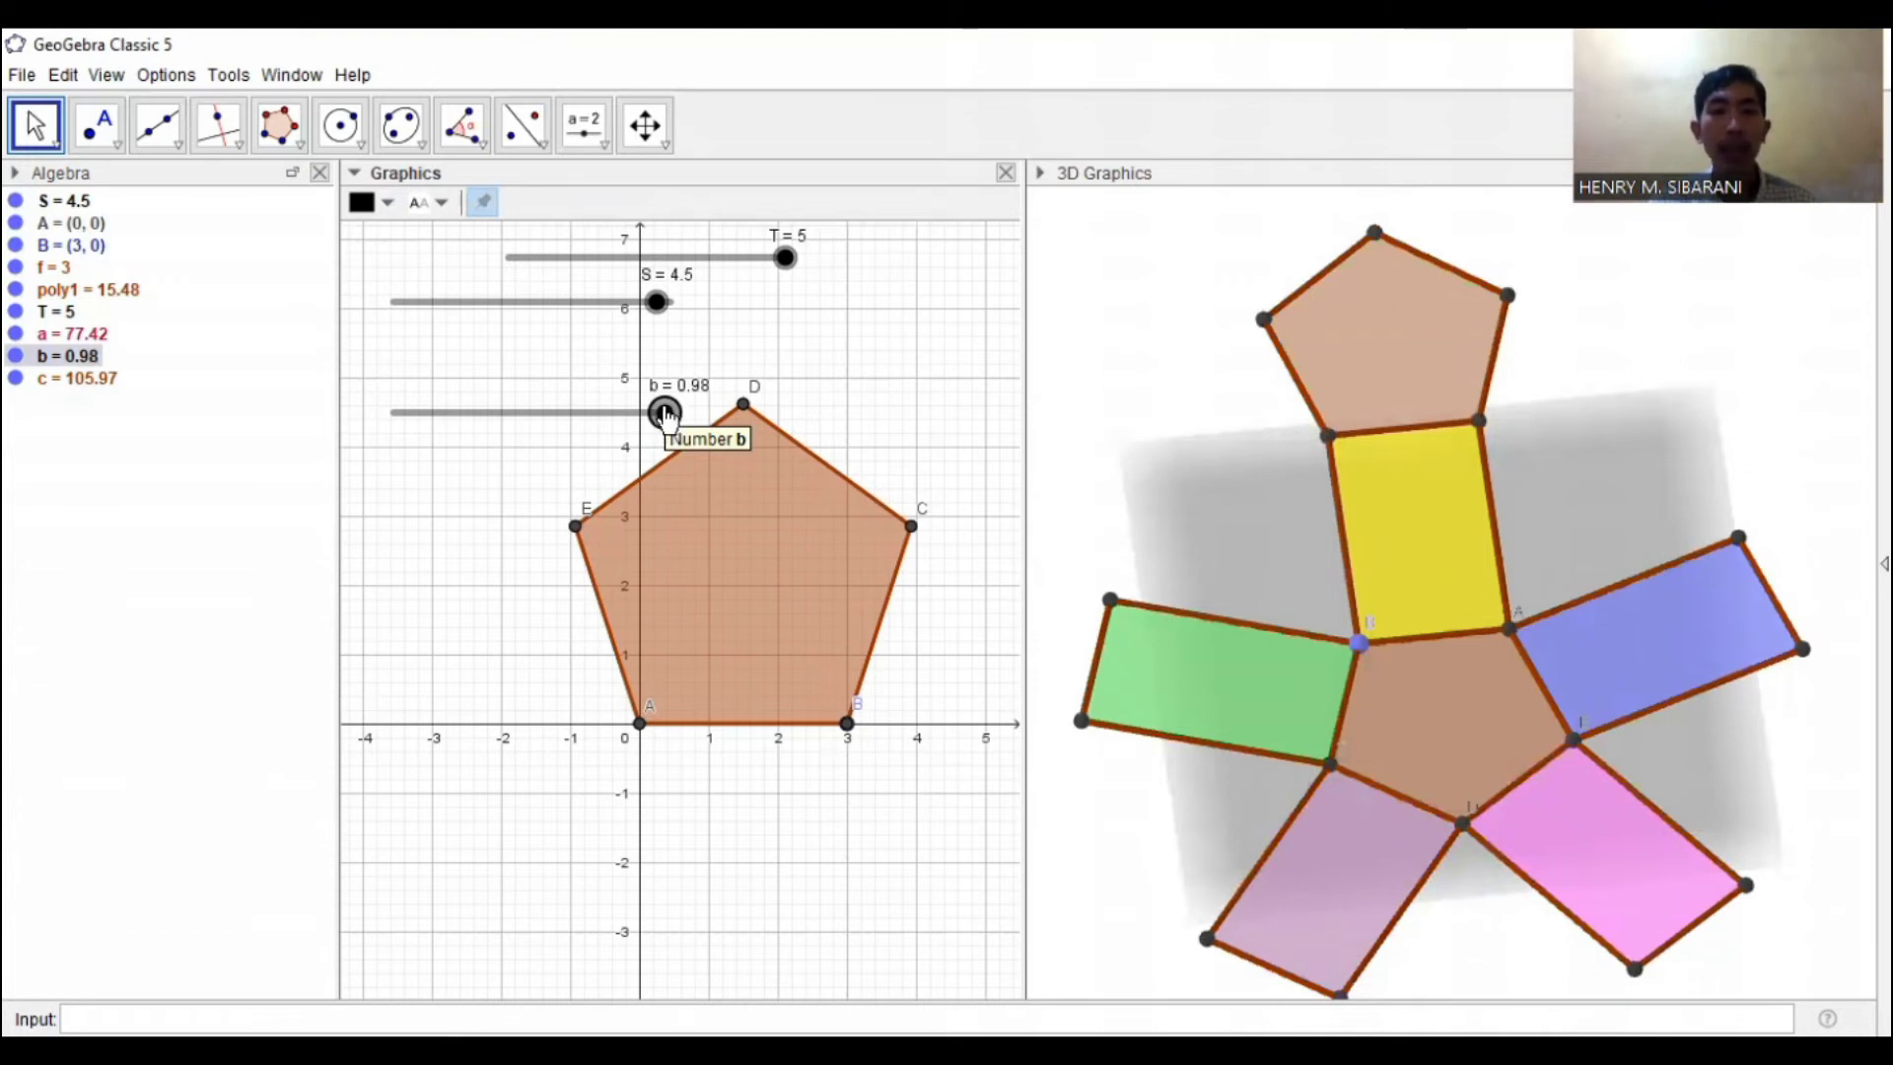
right_click(664, 414)
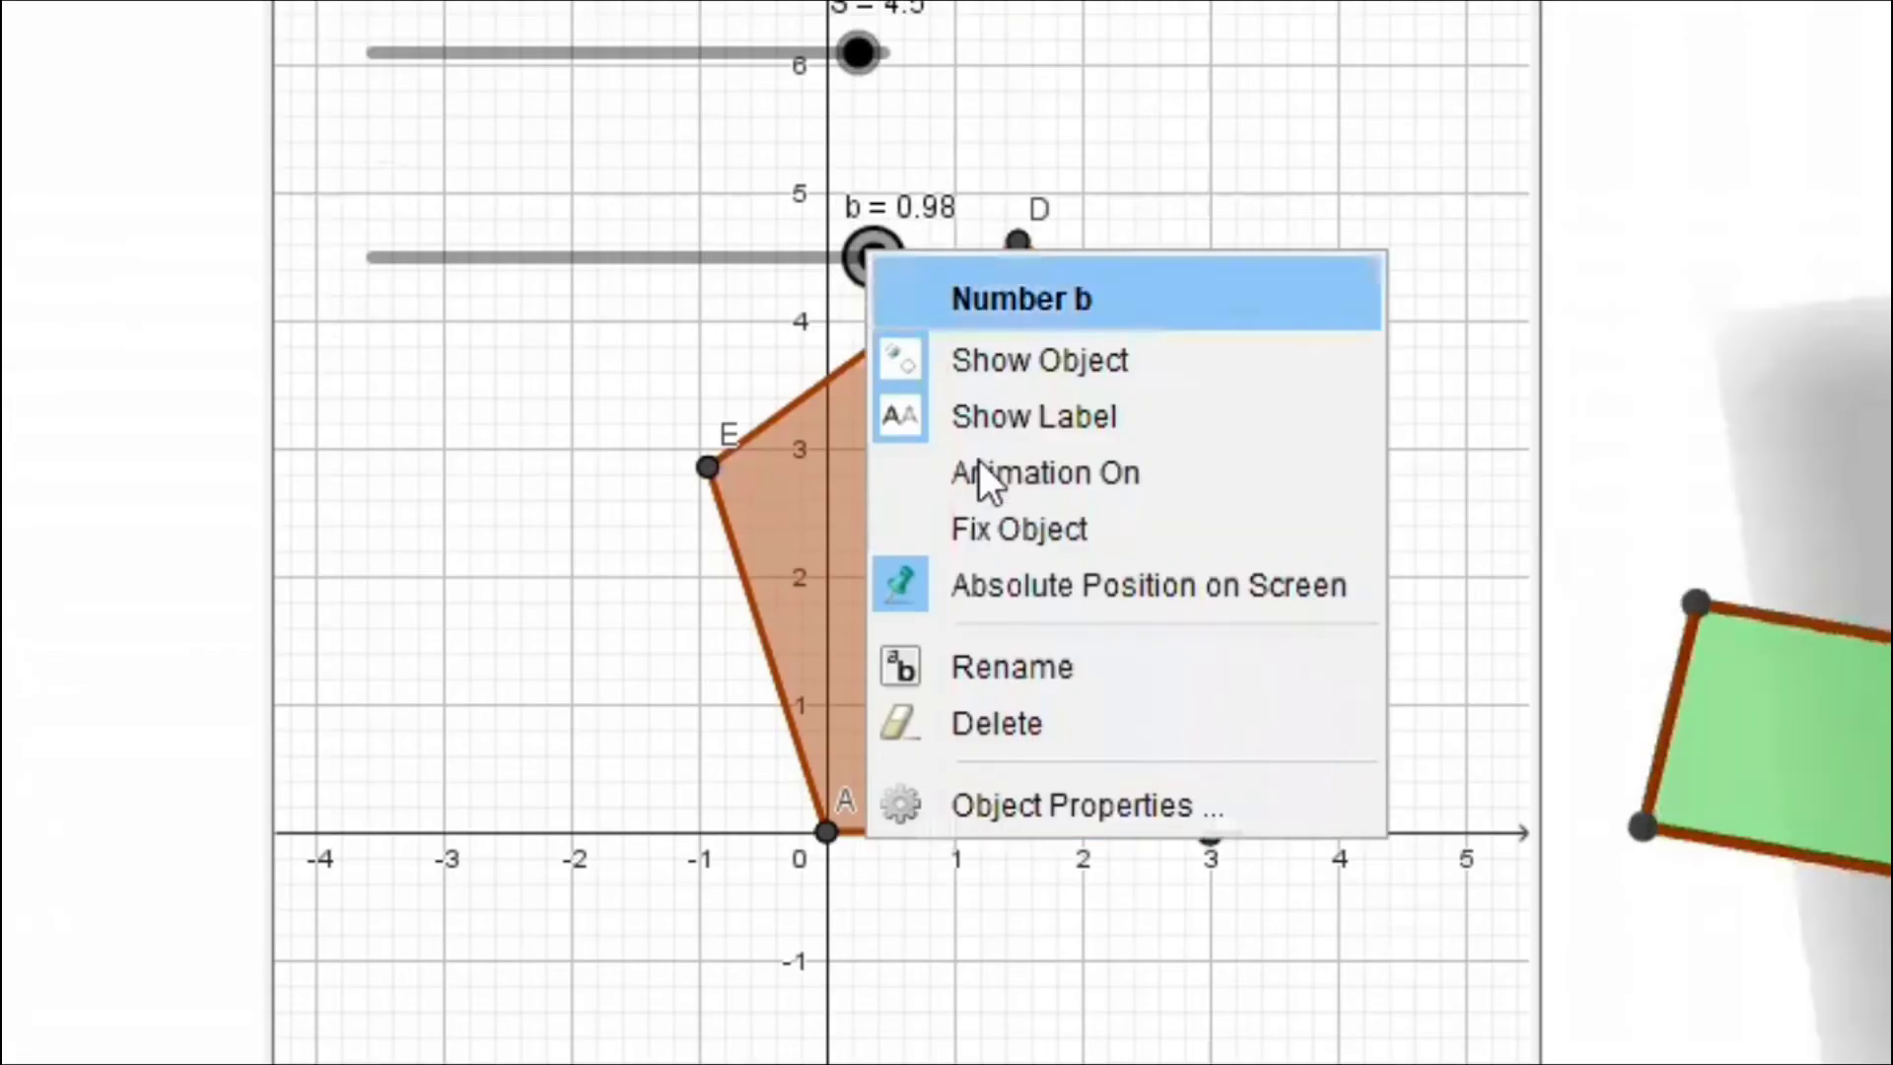
left_click(981, 475)
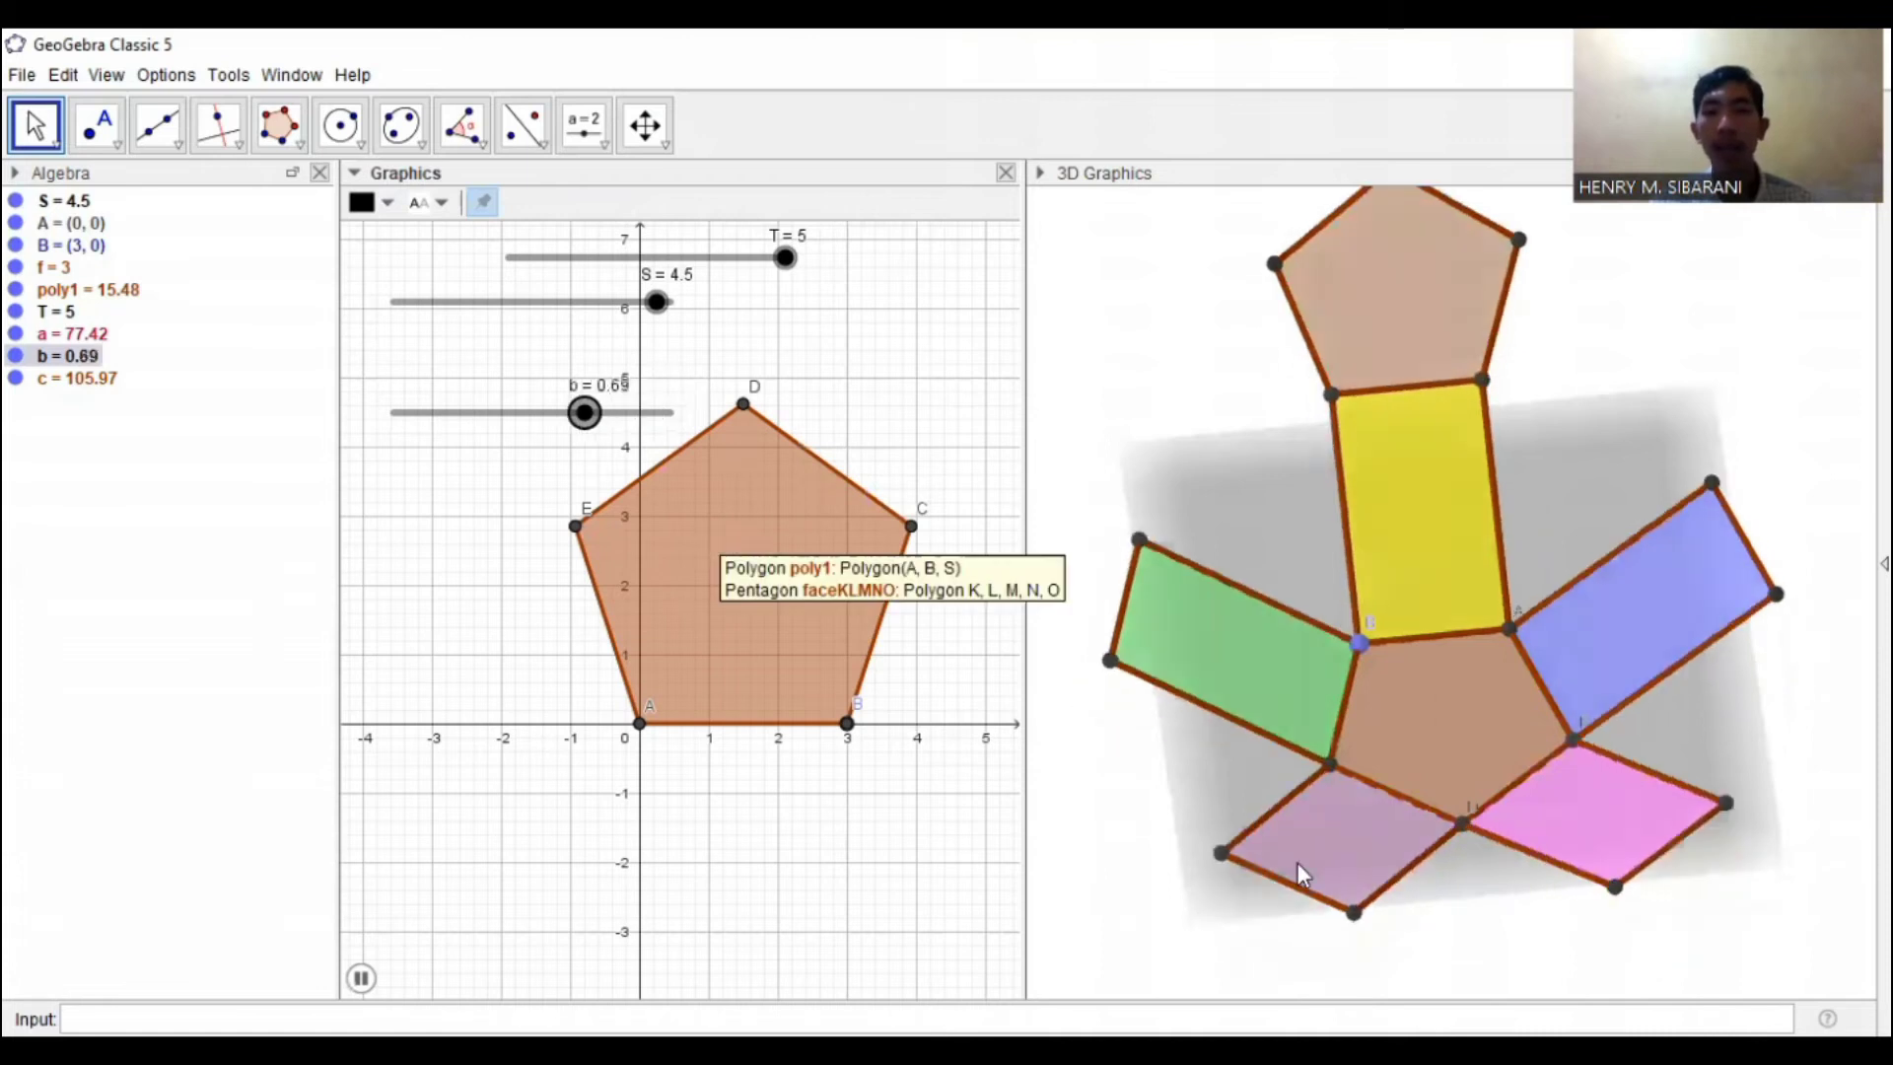
left_click_drag(1183, 790, 1264, 737)
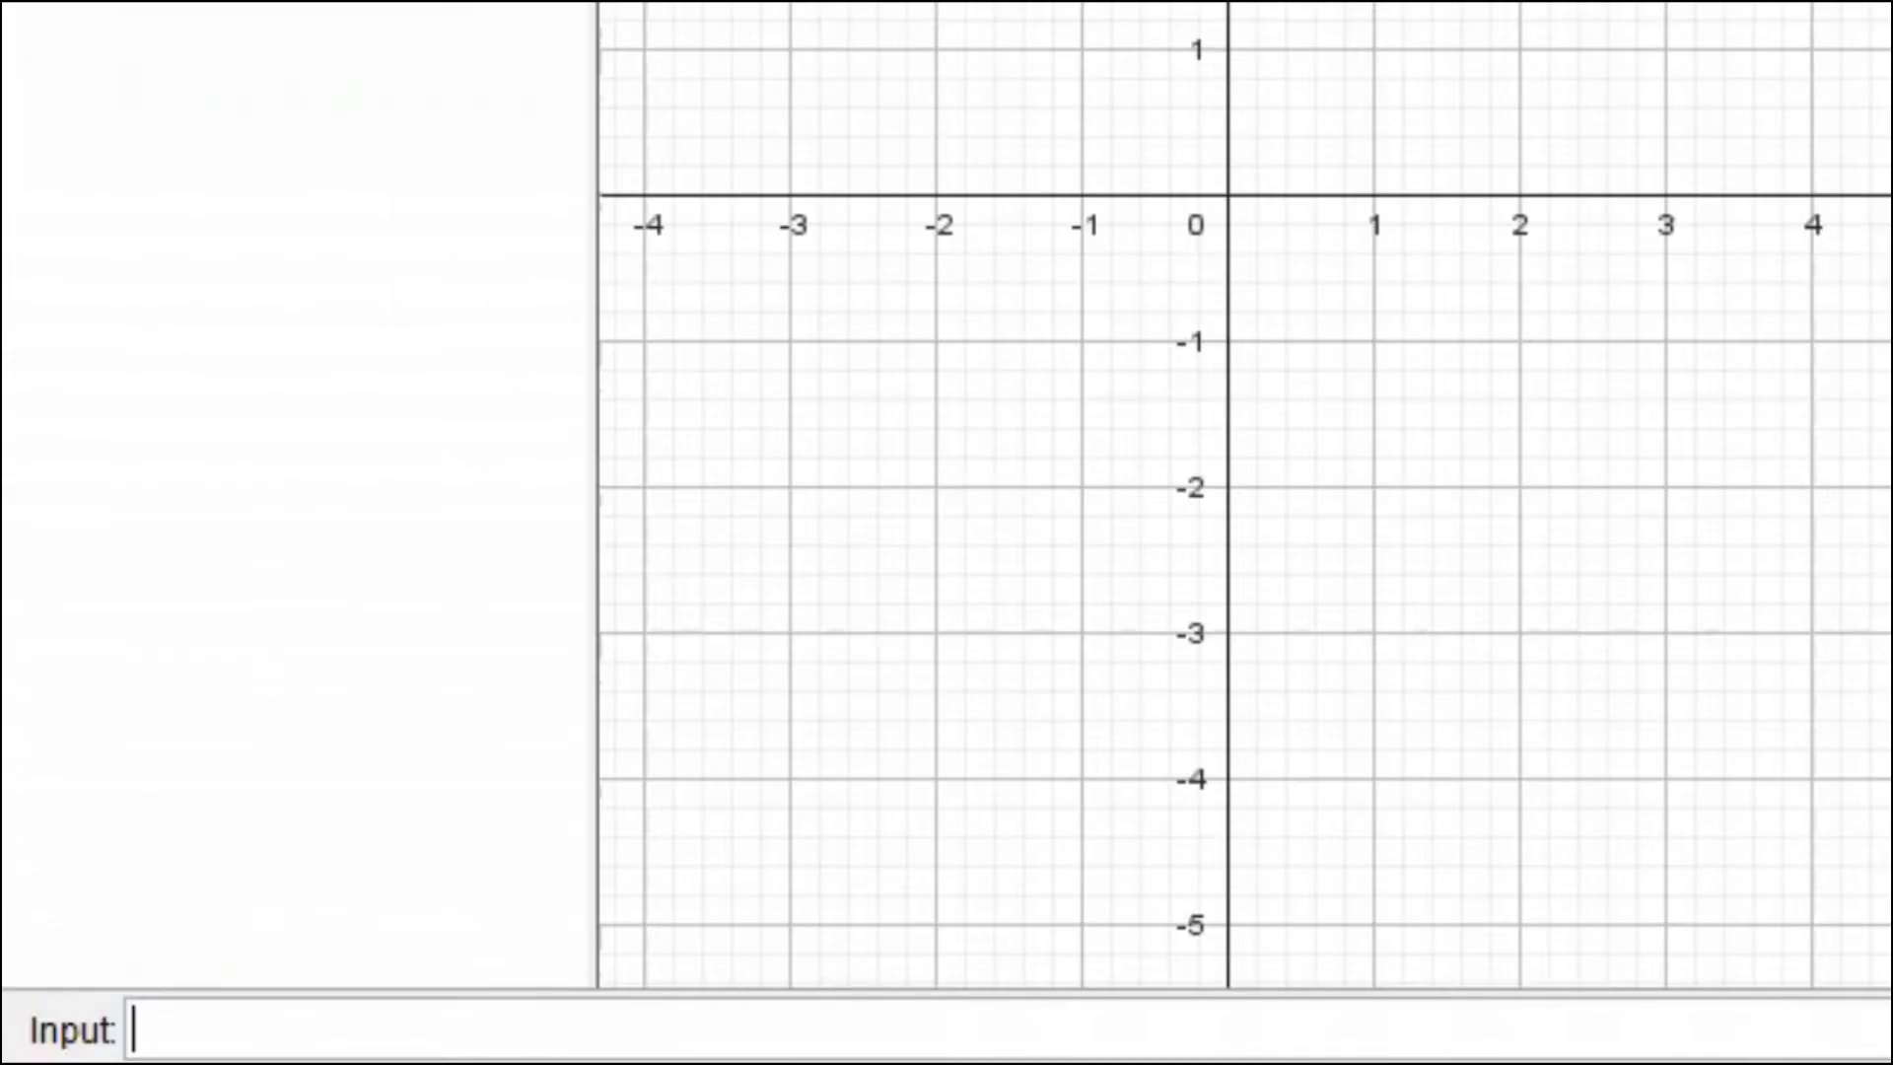
Plot the parabola y=12-3x² in the new graphics window.
type("Y")
key("BackSpace")
type("y=12-3x")
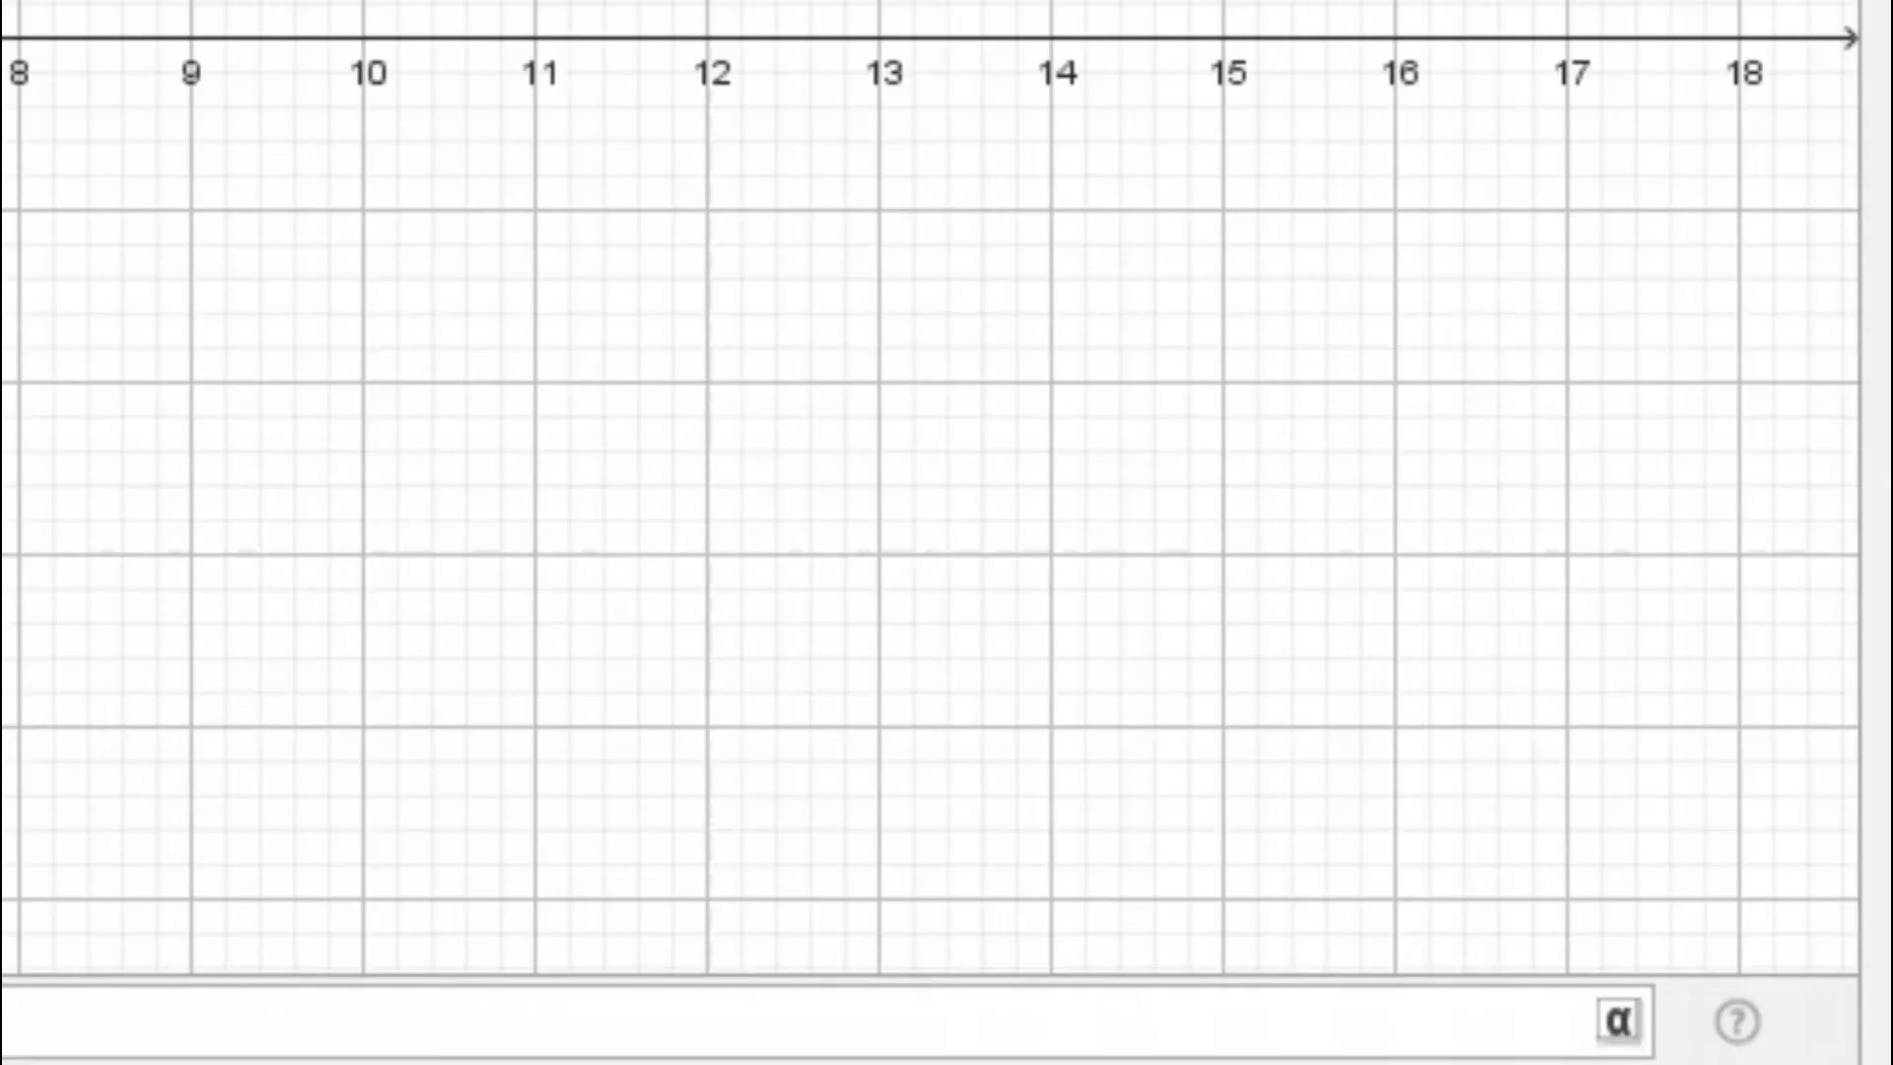
left_click(1619, 1020)
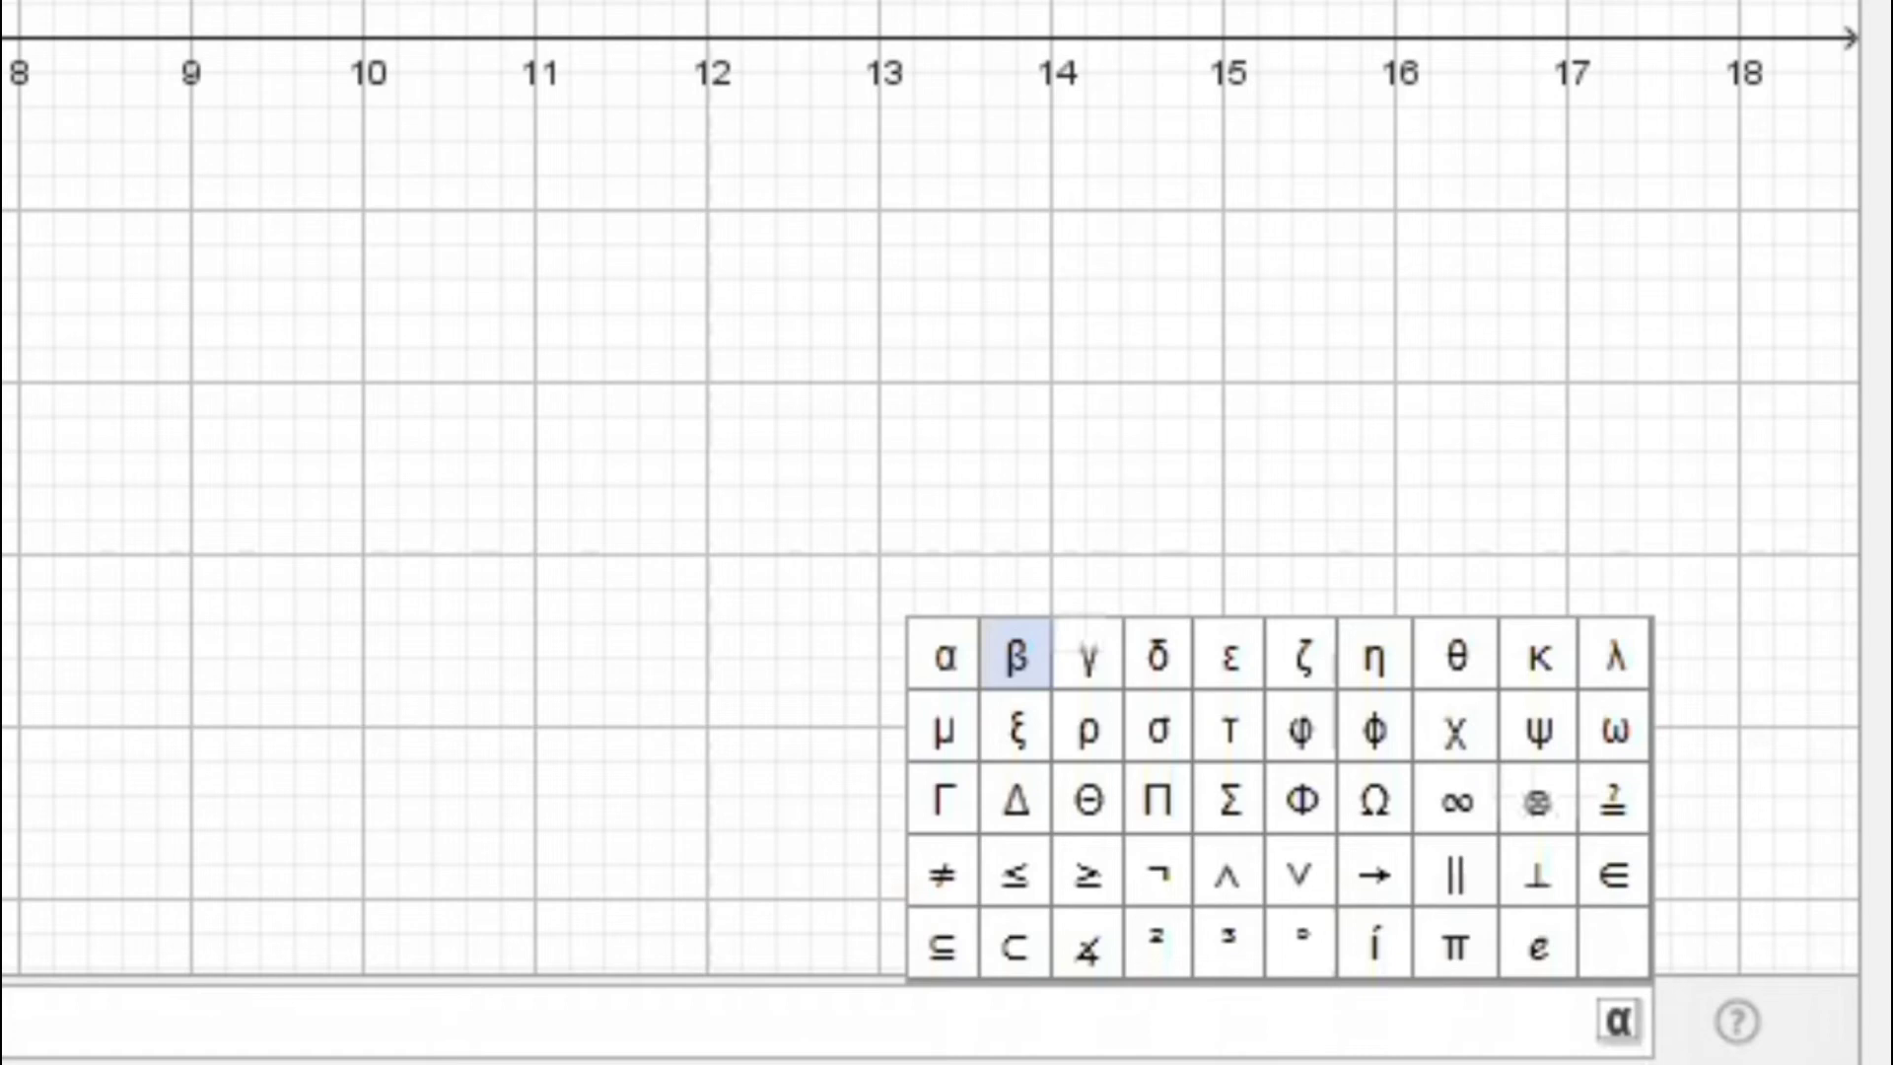
left_click(1158, 940)
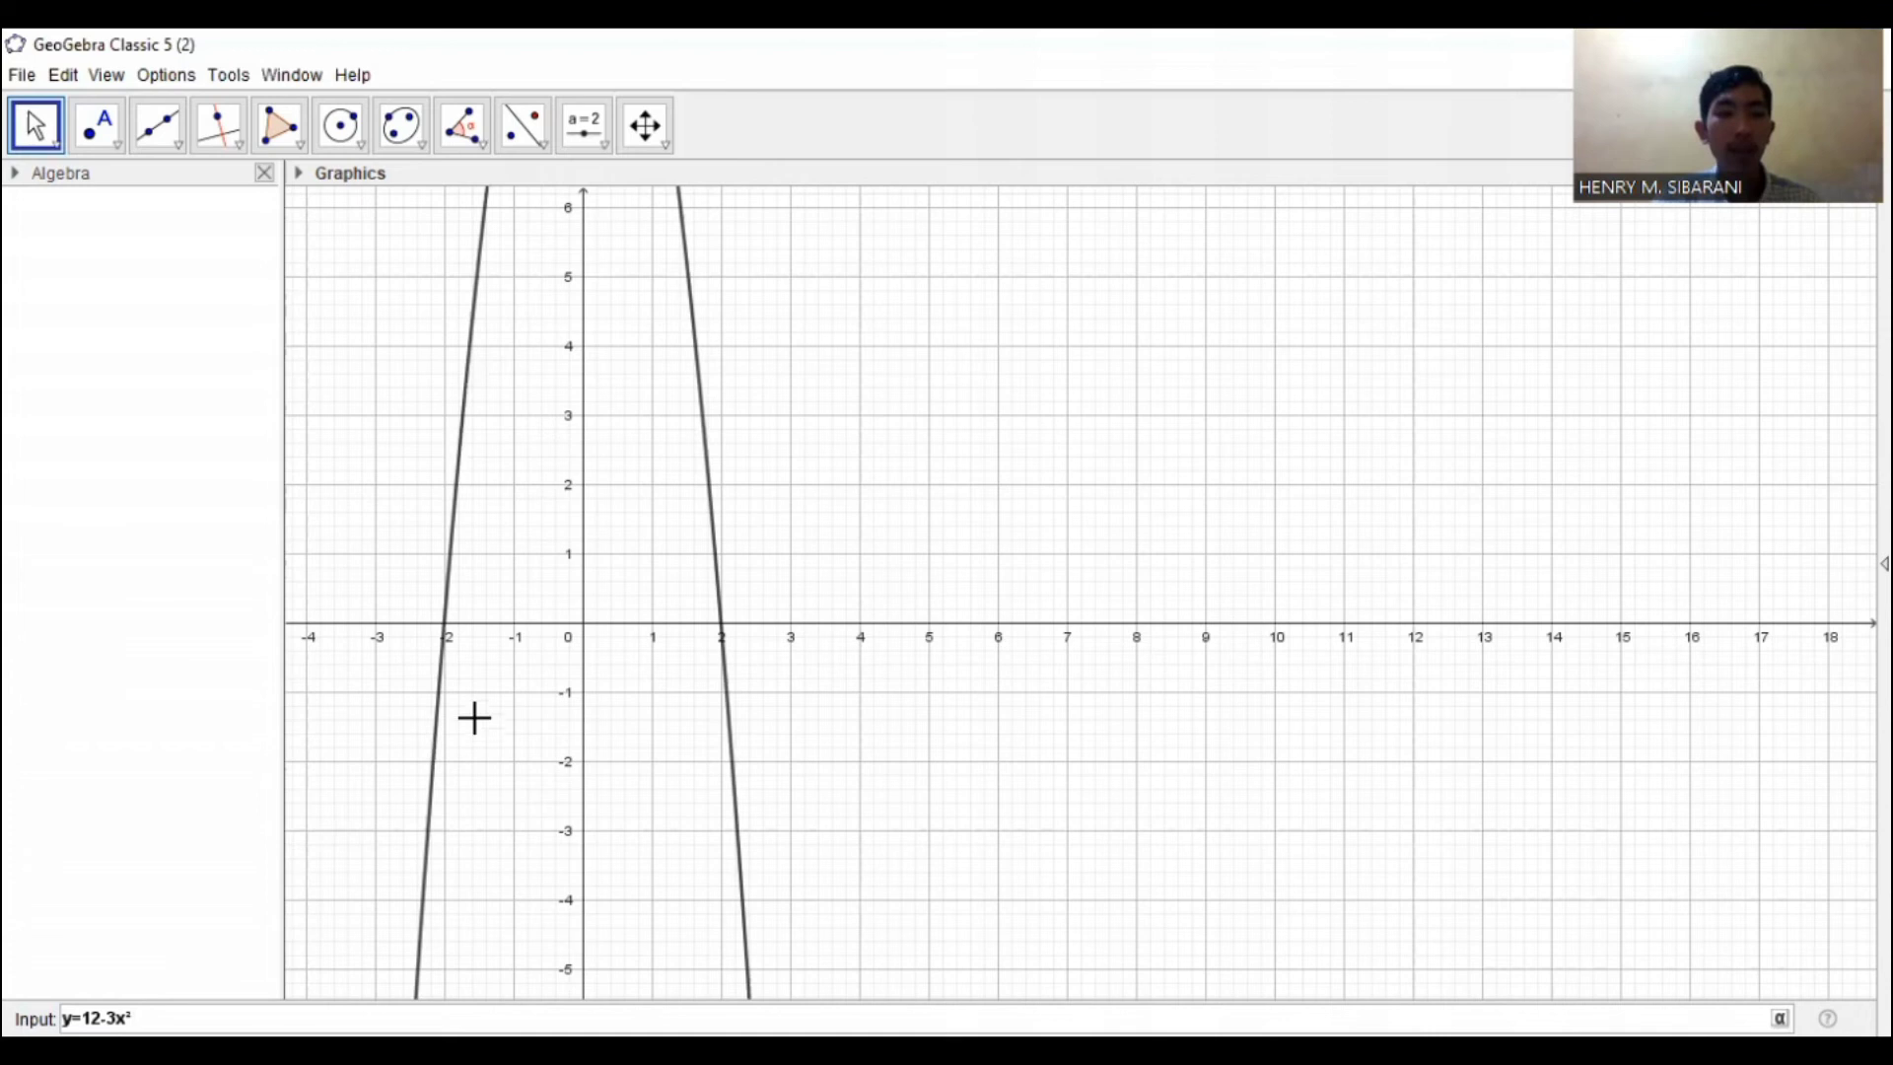
left_click_drag(473, 704, 563, 875)
left_click_drag(575, 751, 616, 895)
key("Return")
left_click_drag(607, 797, 629, 888)
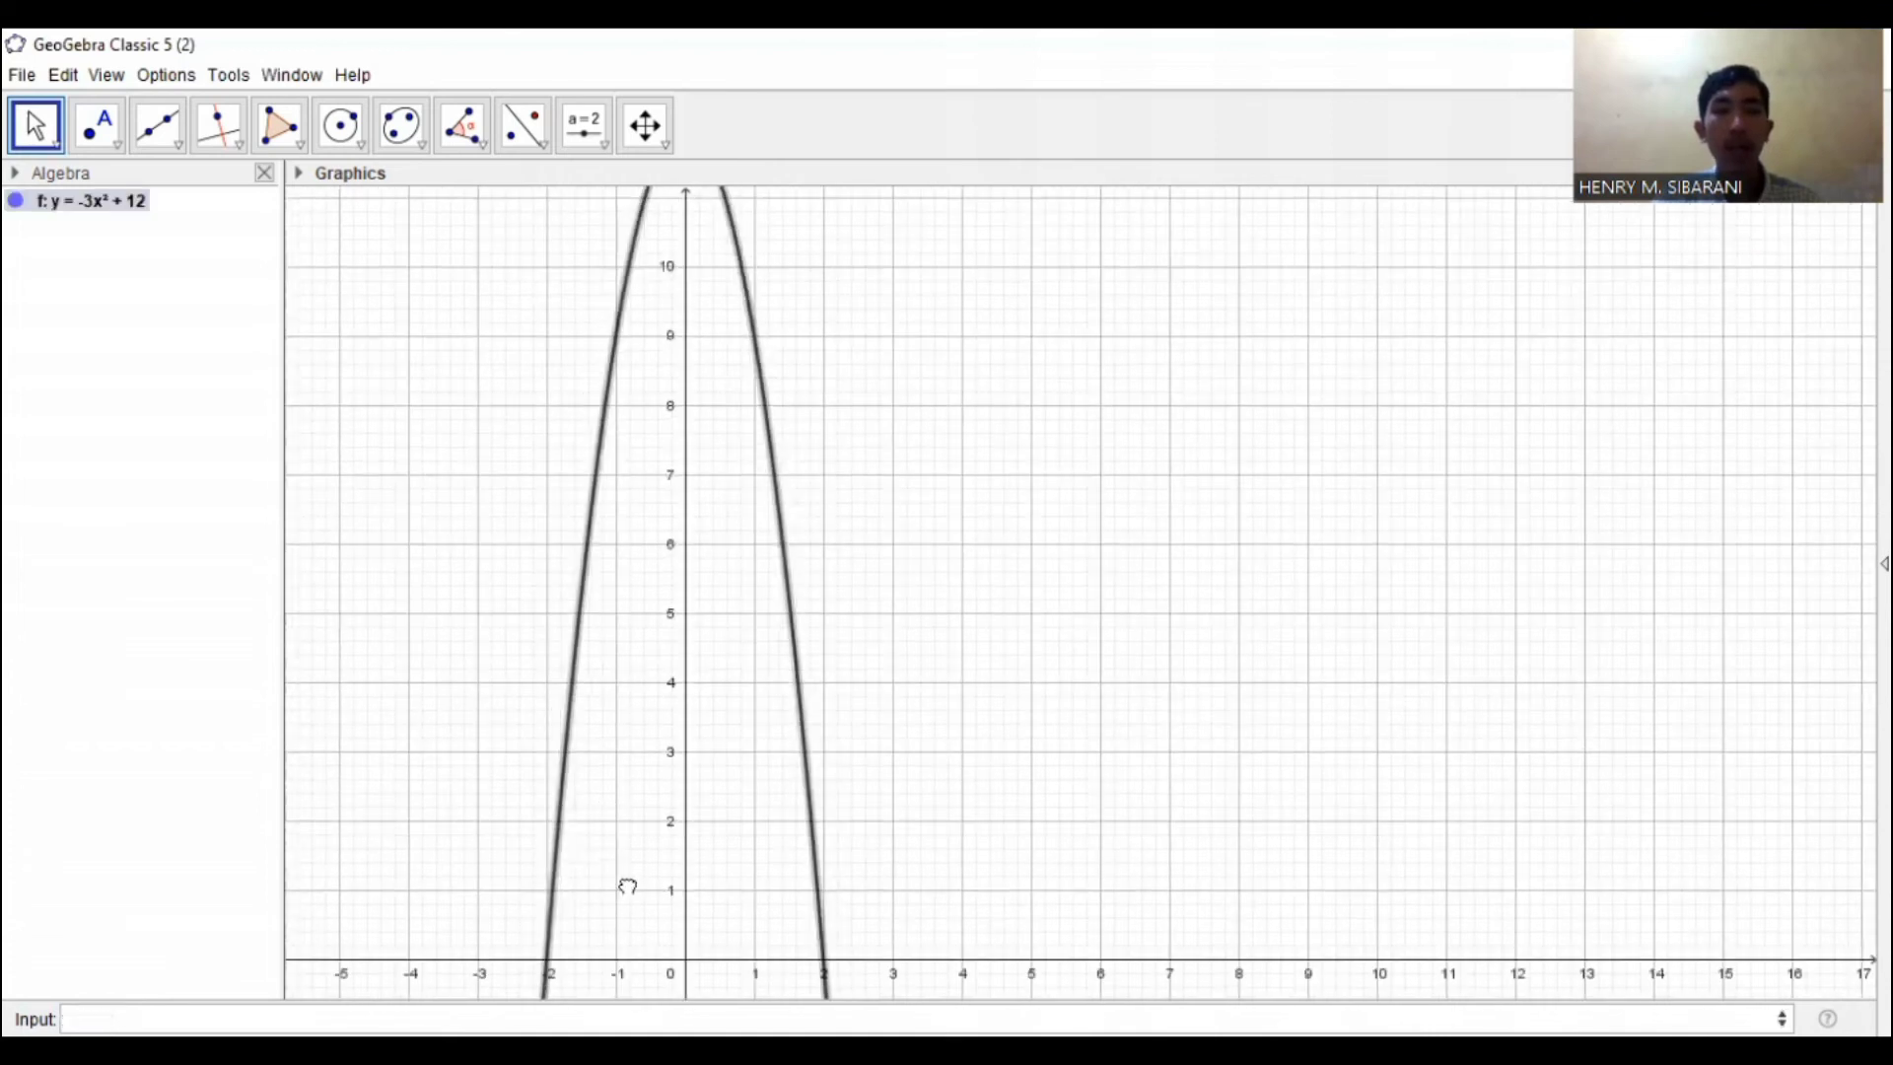
left_click_drag(584, 755, 582, 859)
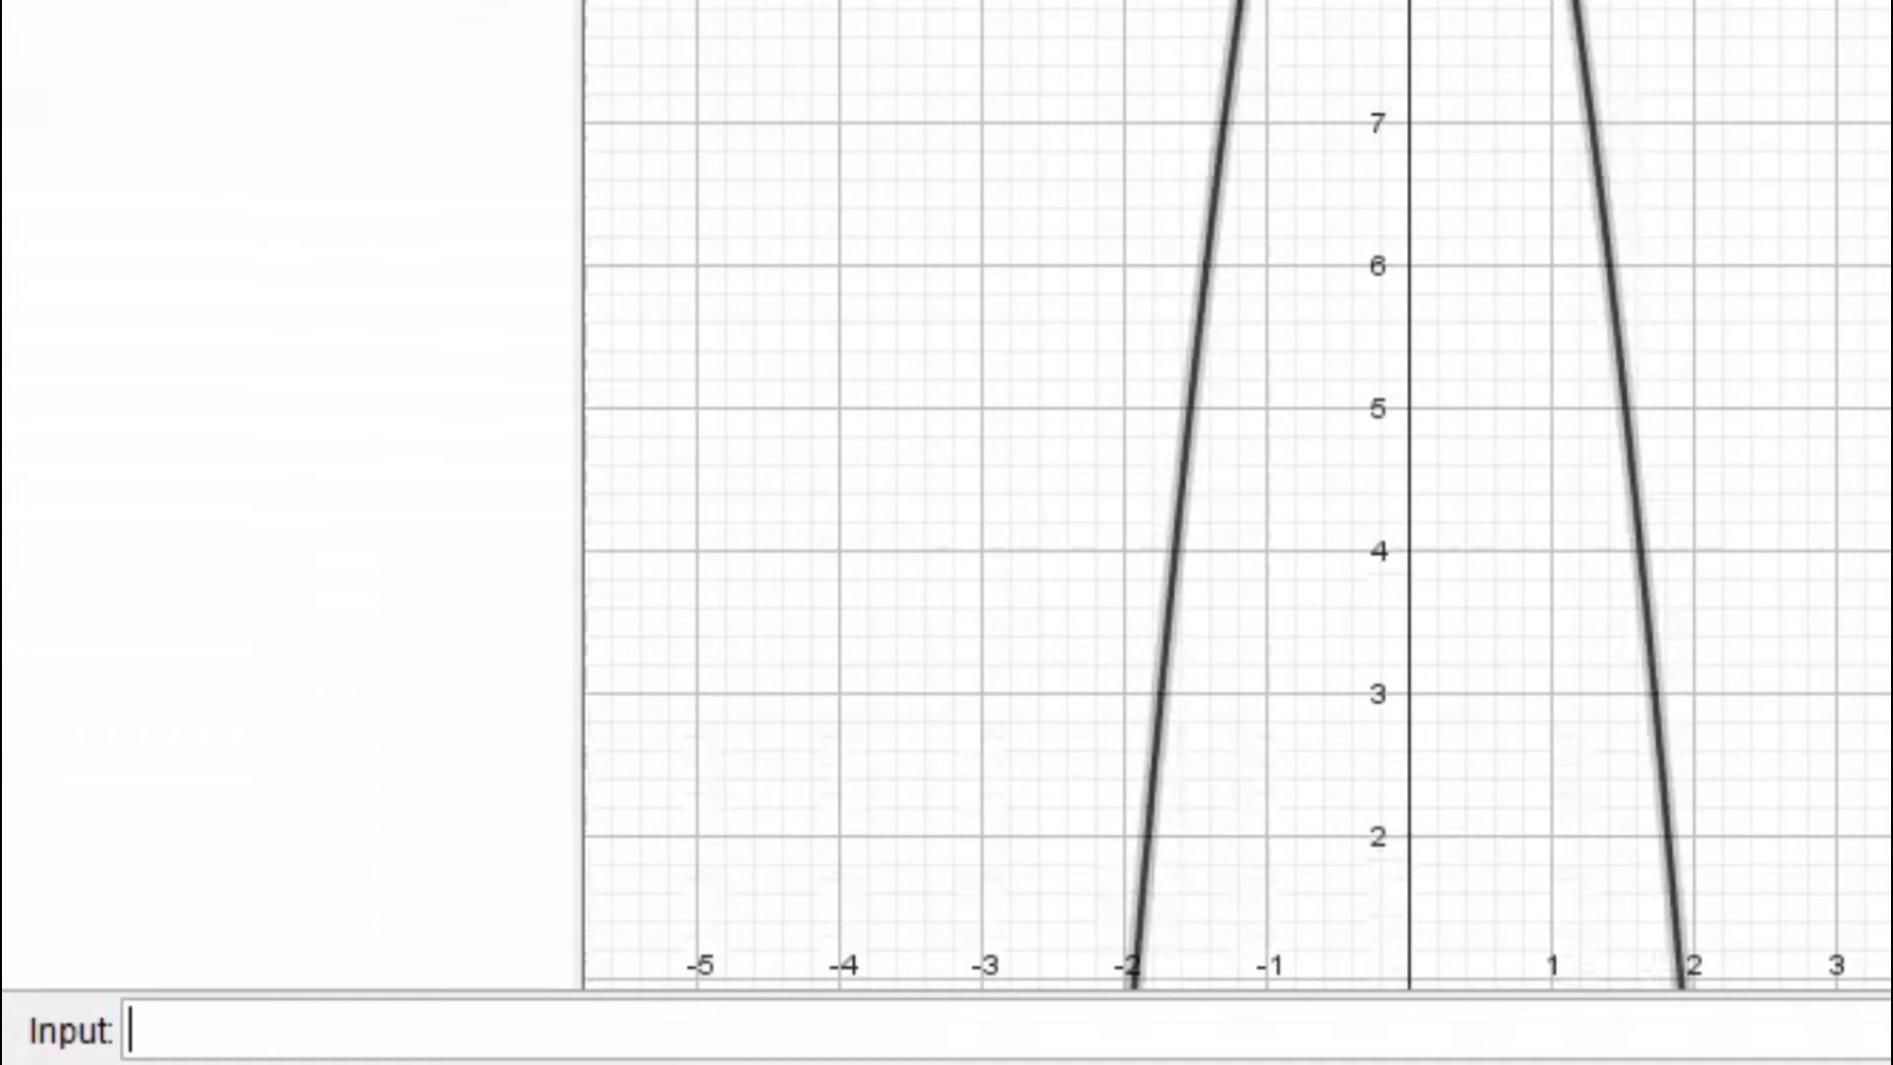
Plot the line y=6-3x so that both of its crossings with the parabola are in view.
type("y=")
type("6-3x")
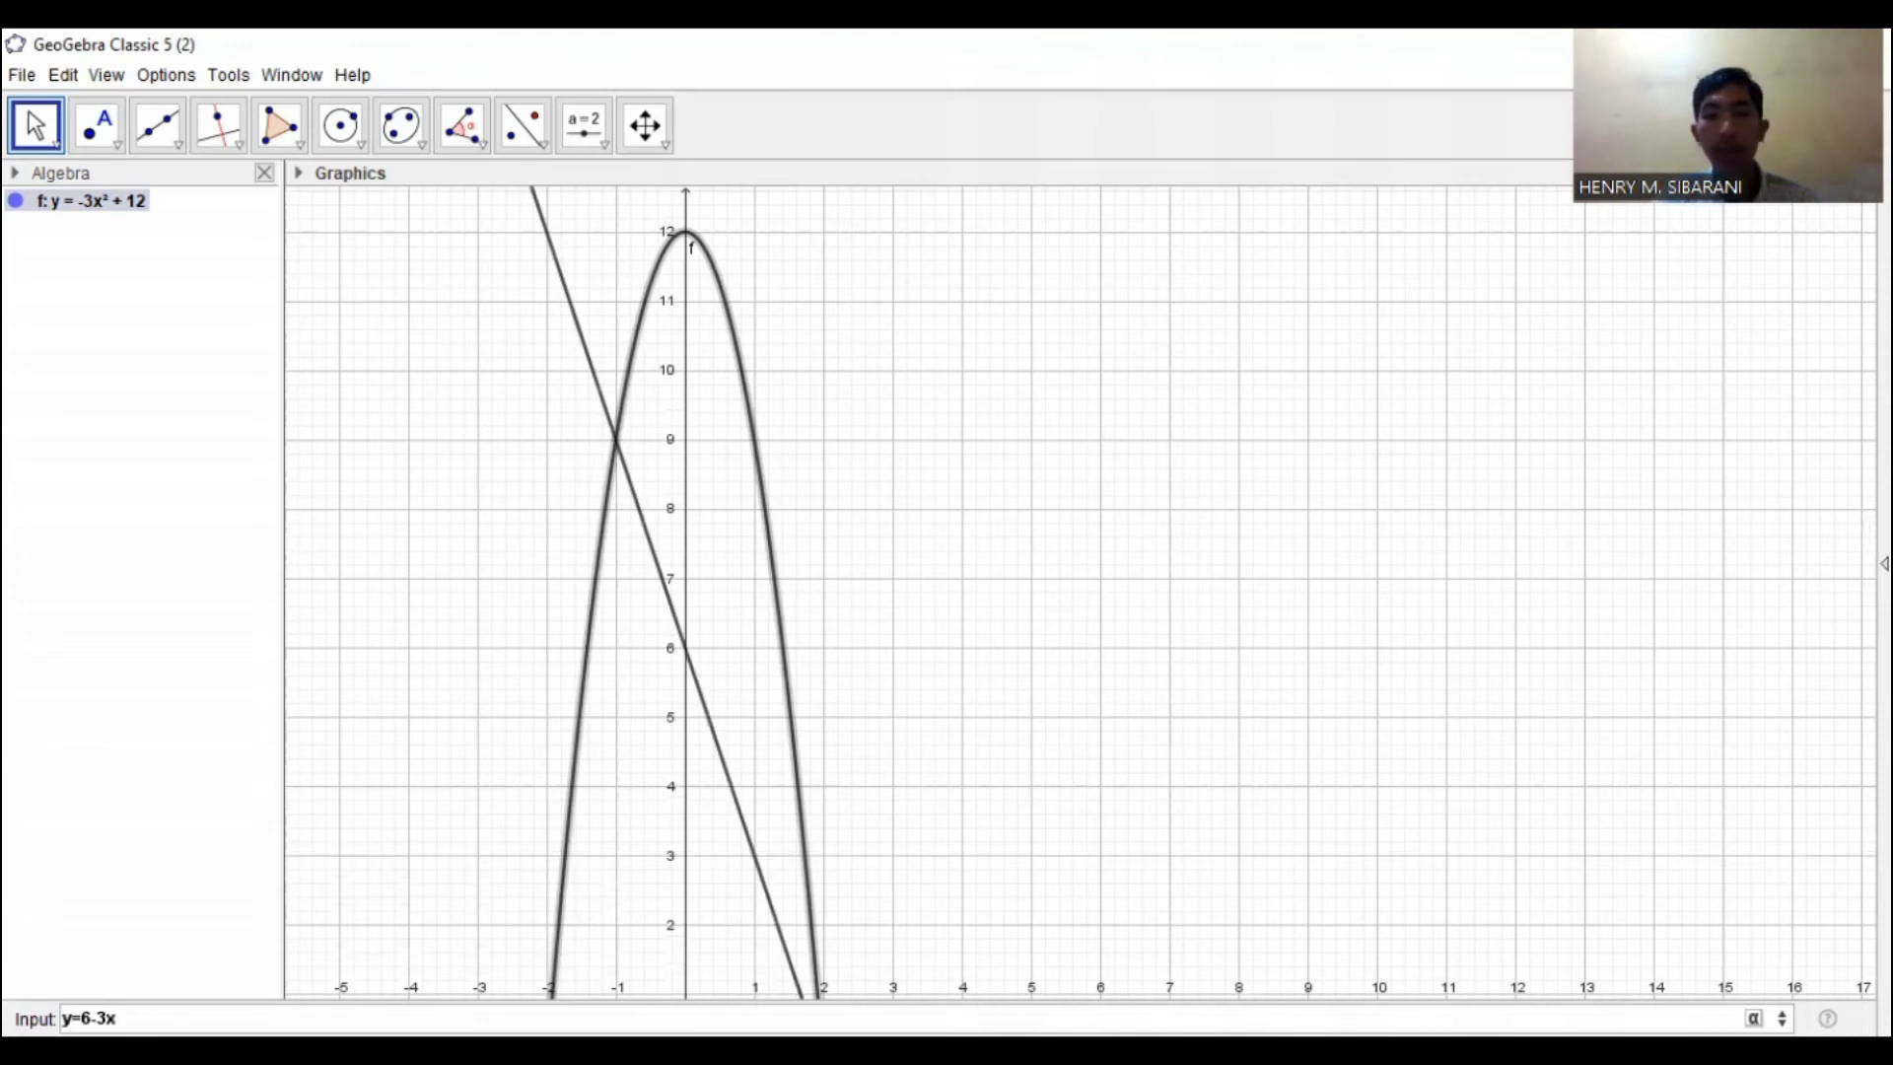
key("Return")
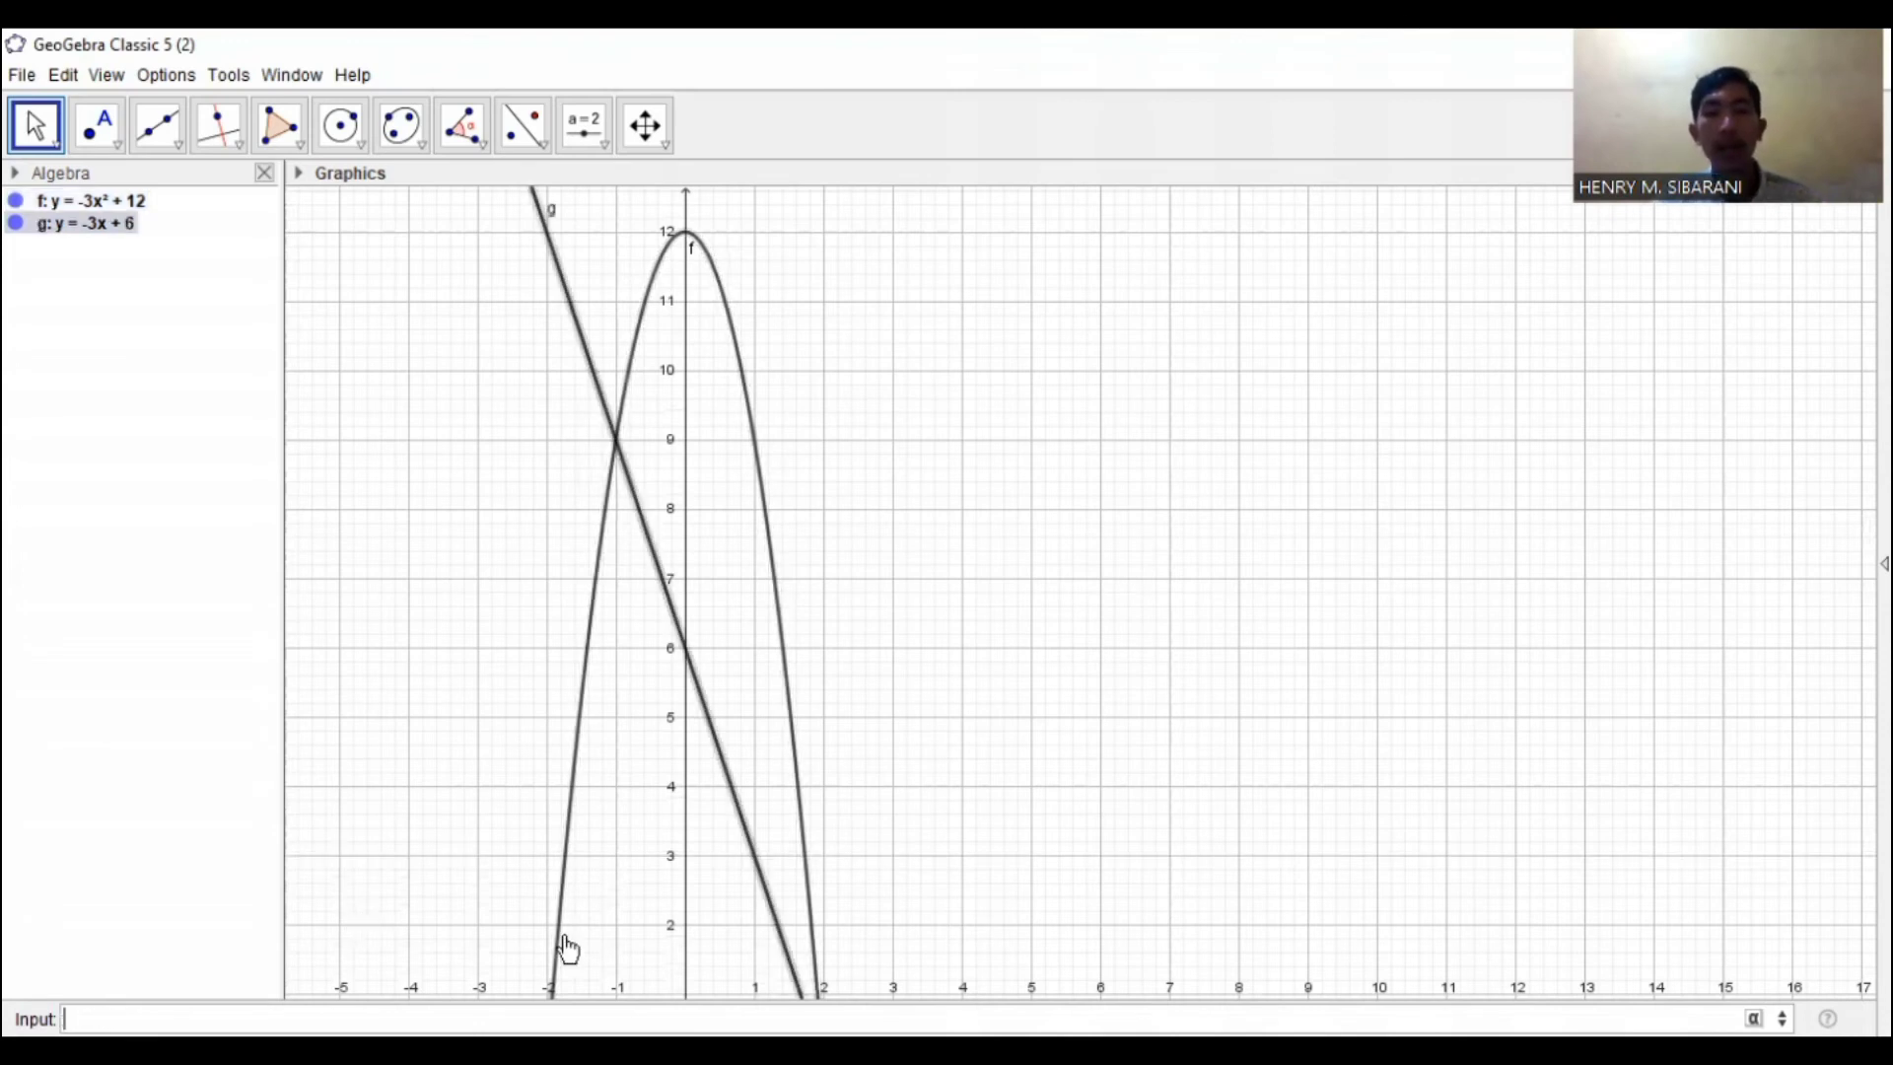
scroll(749, 730, "down", 2)
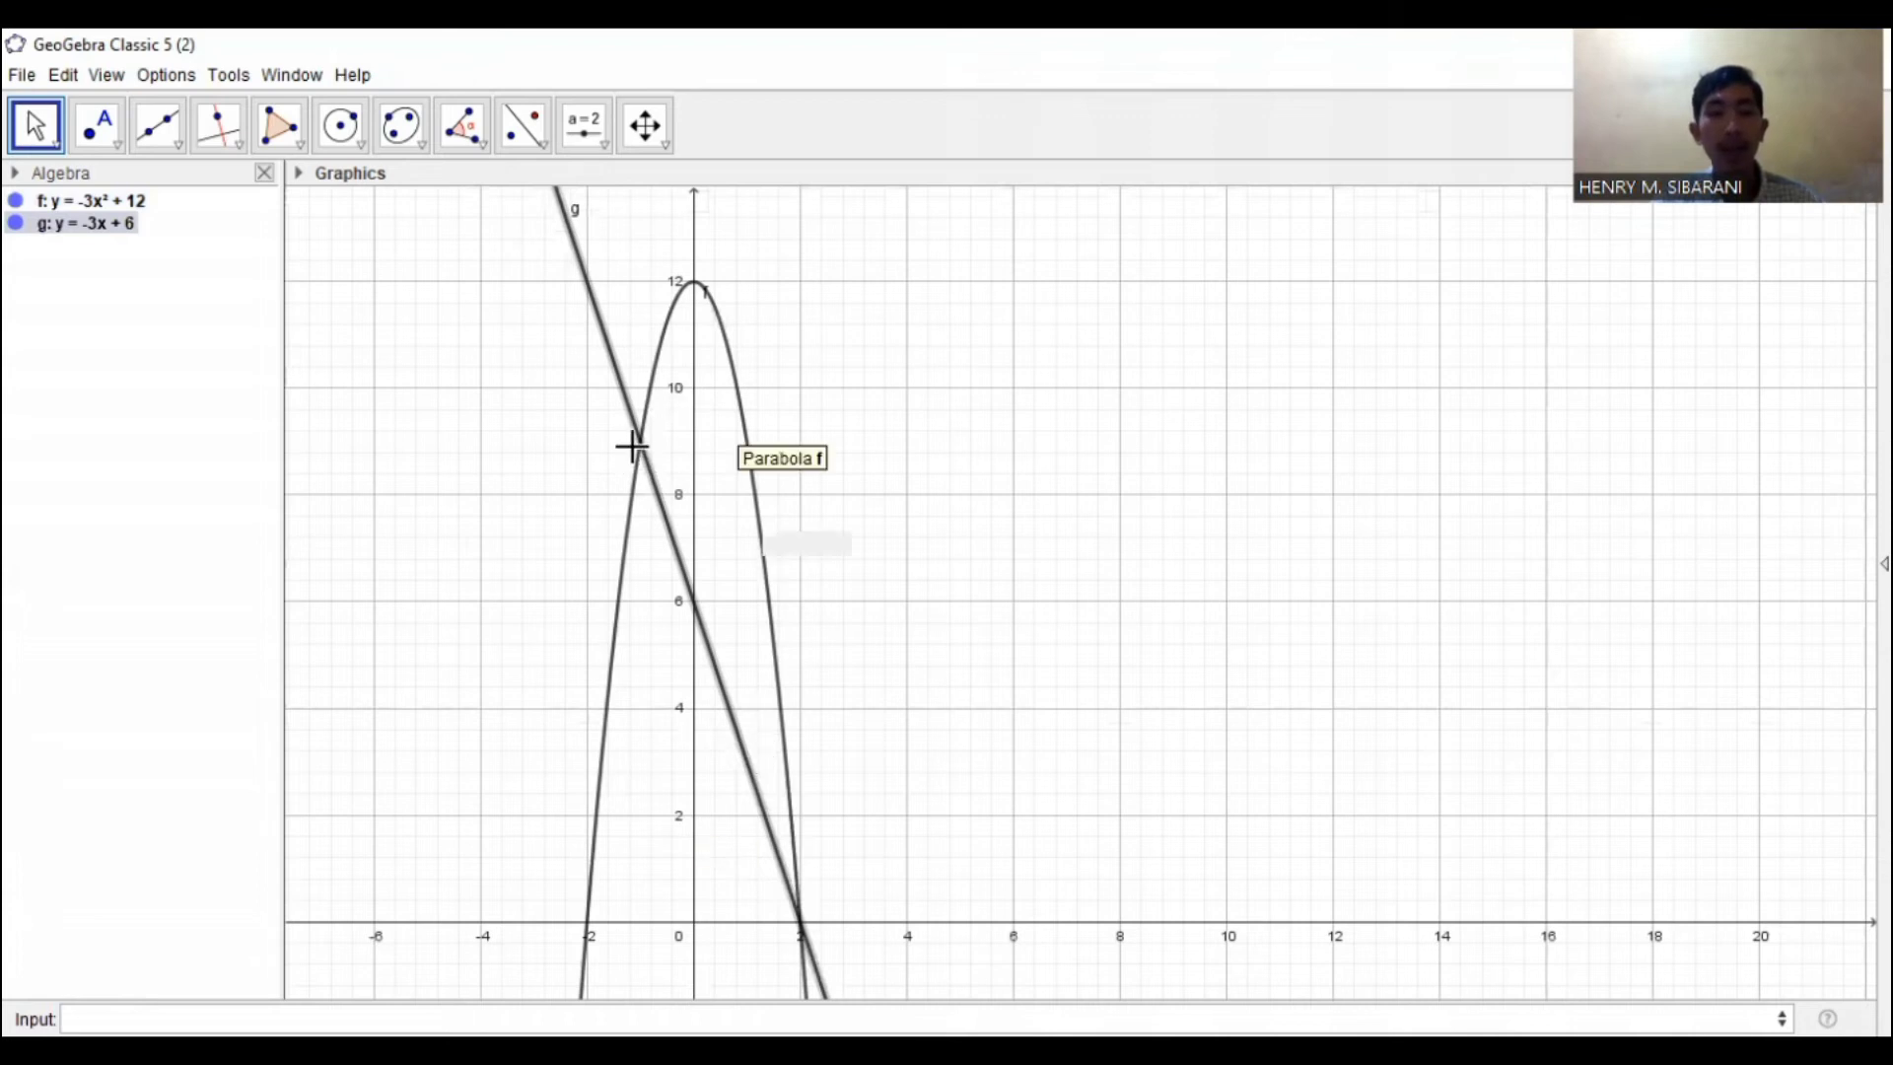
left_click_drag(854, 756, 854, 681)
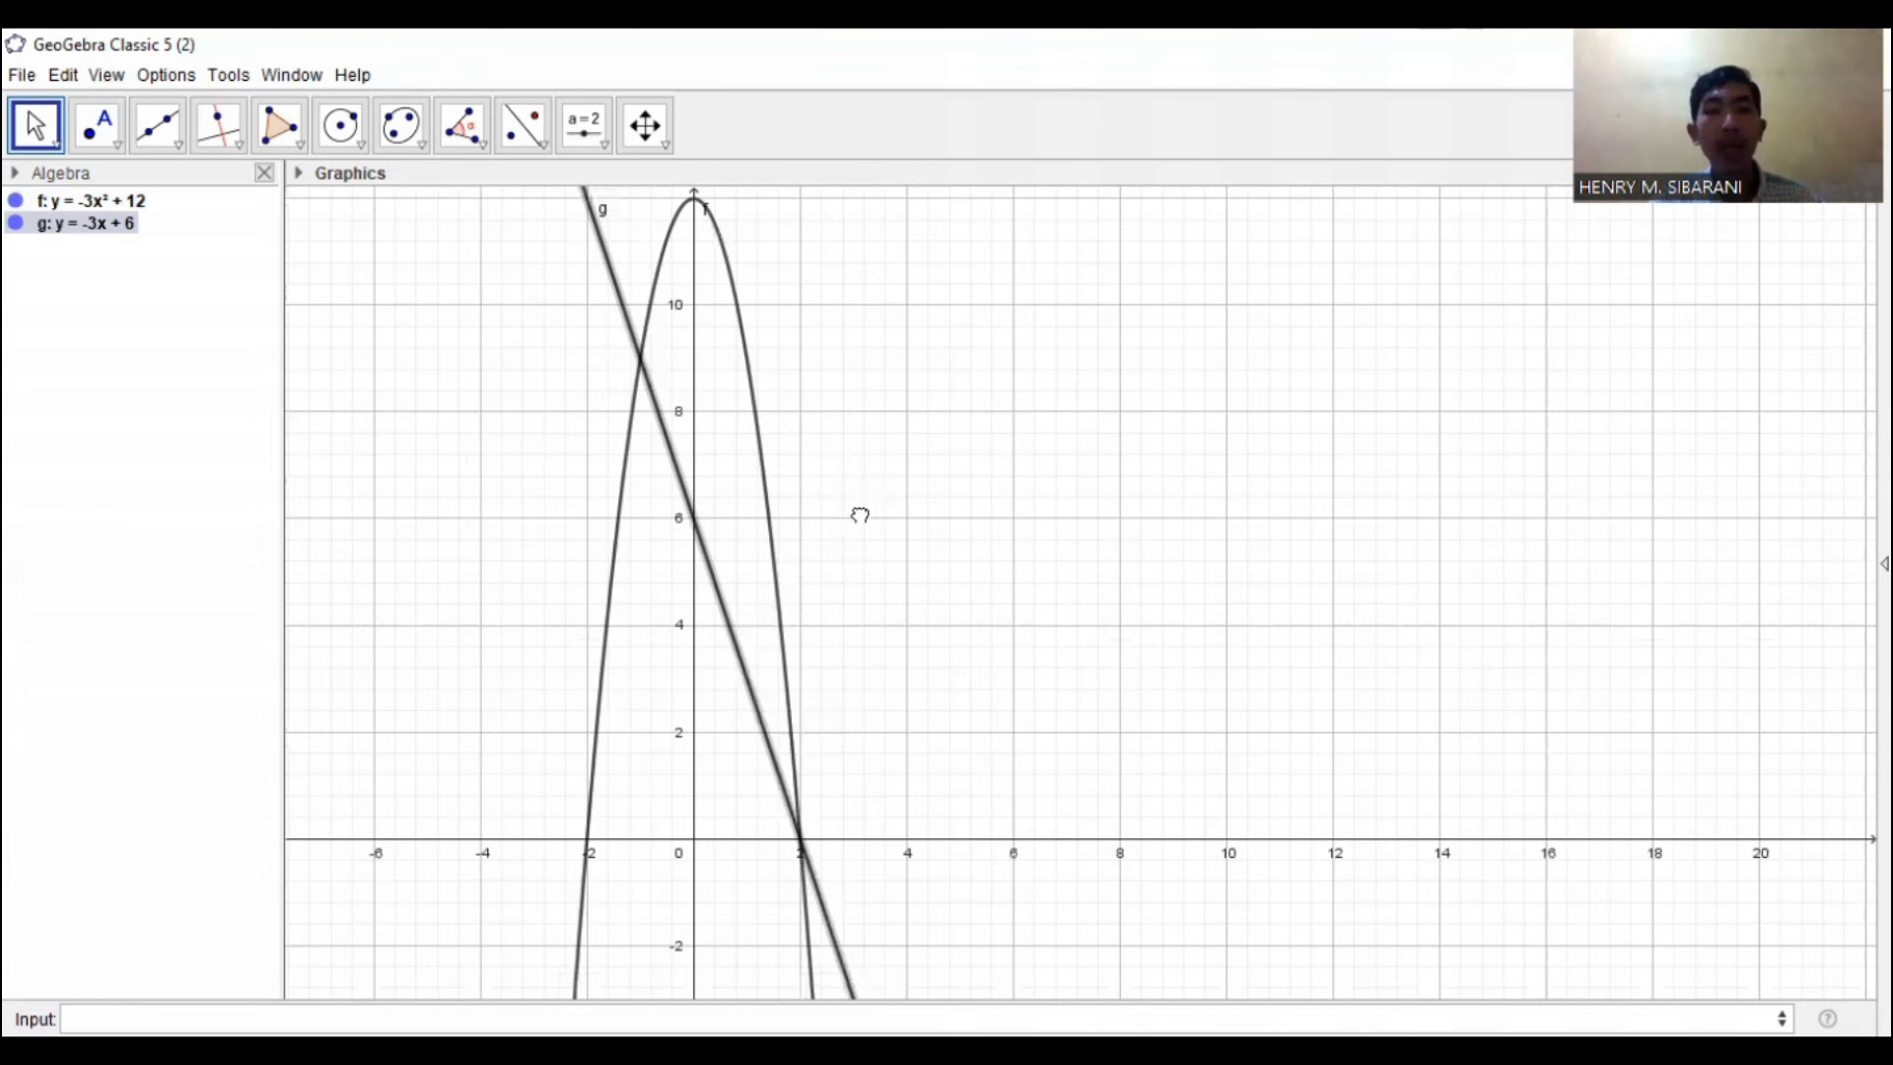
left_click_drag(859, 515, 802, 604)
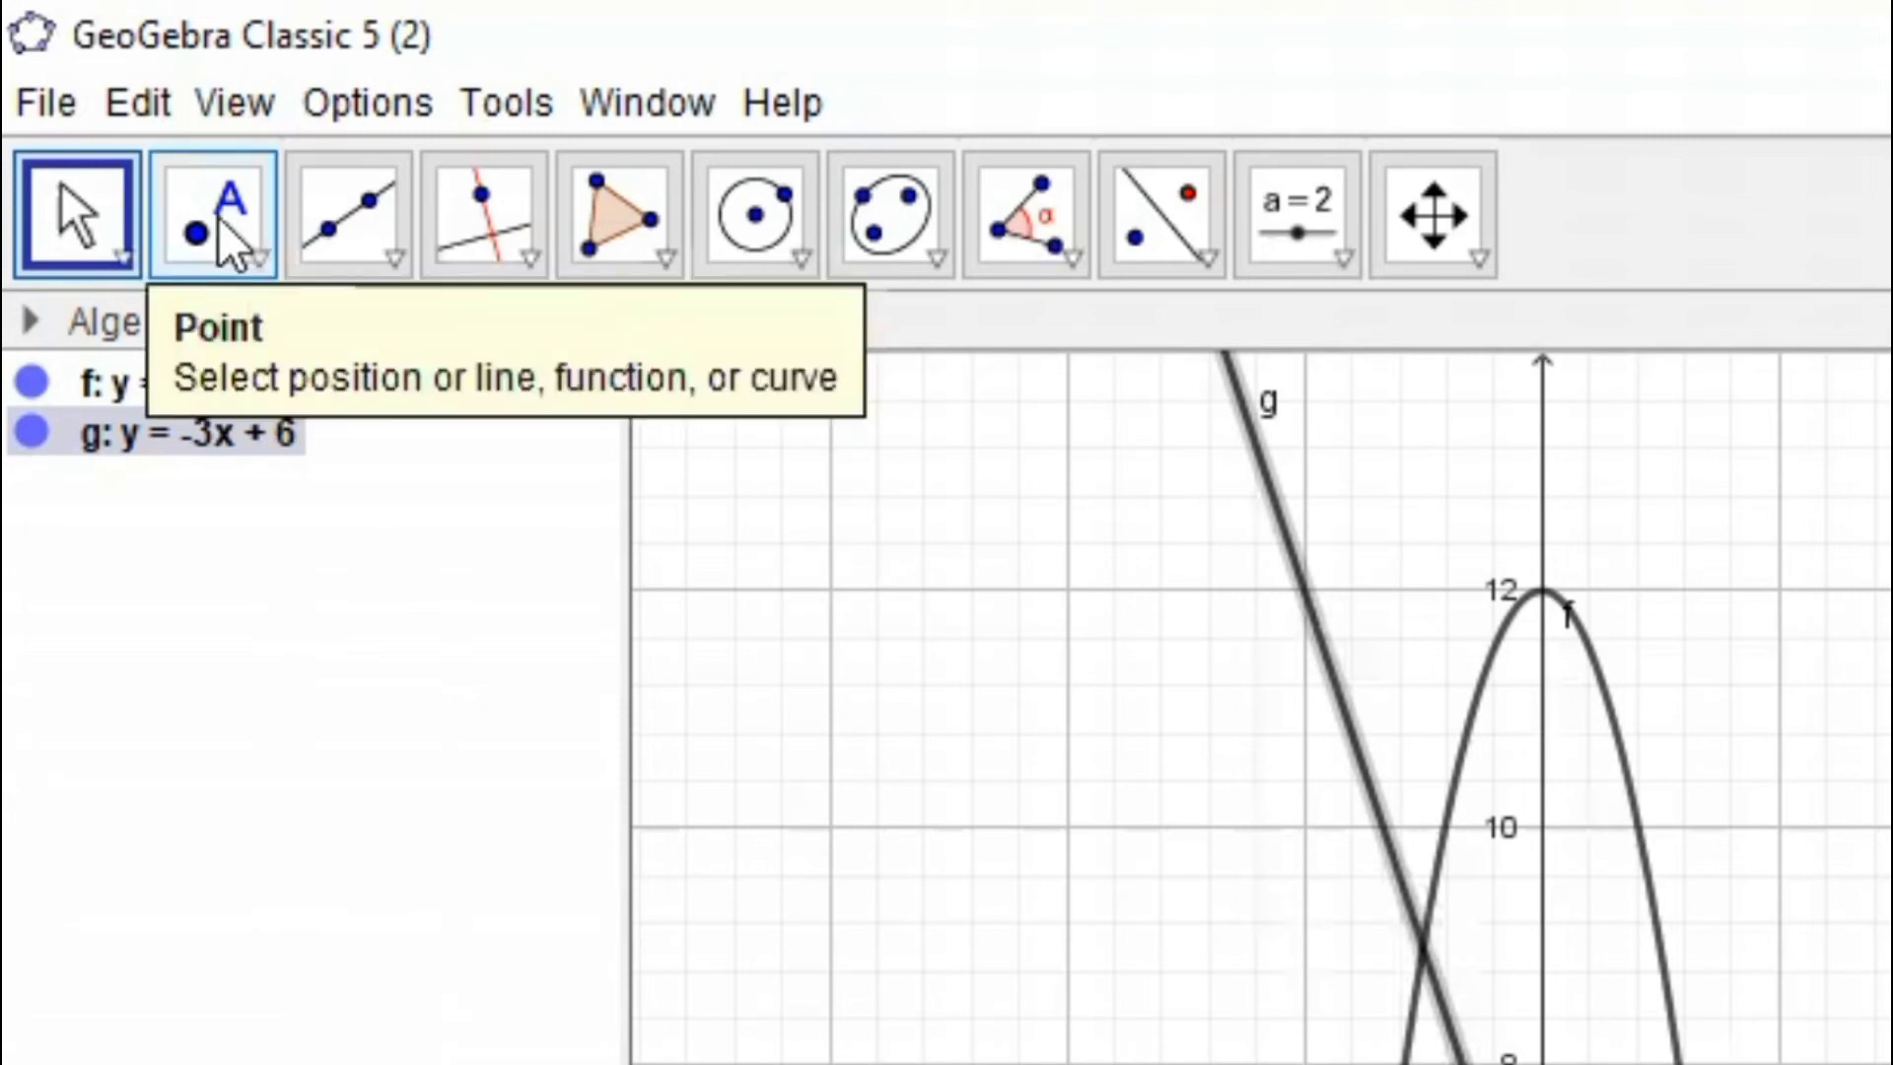
Mark the intersection points of parabola f and line g with the Intersect tool.
left_click(219, 217)
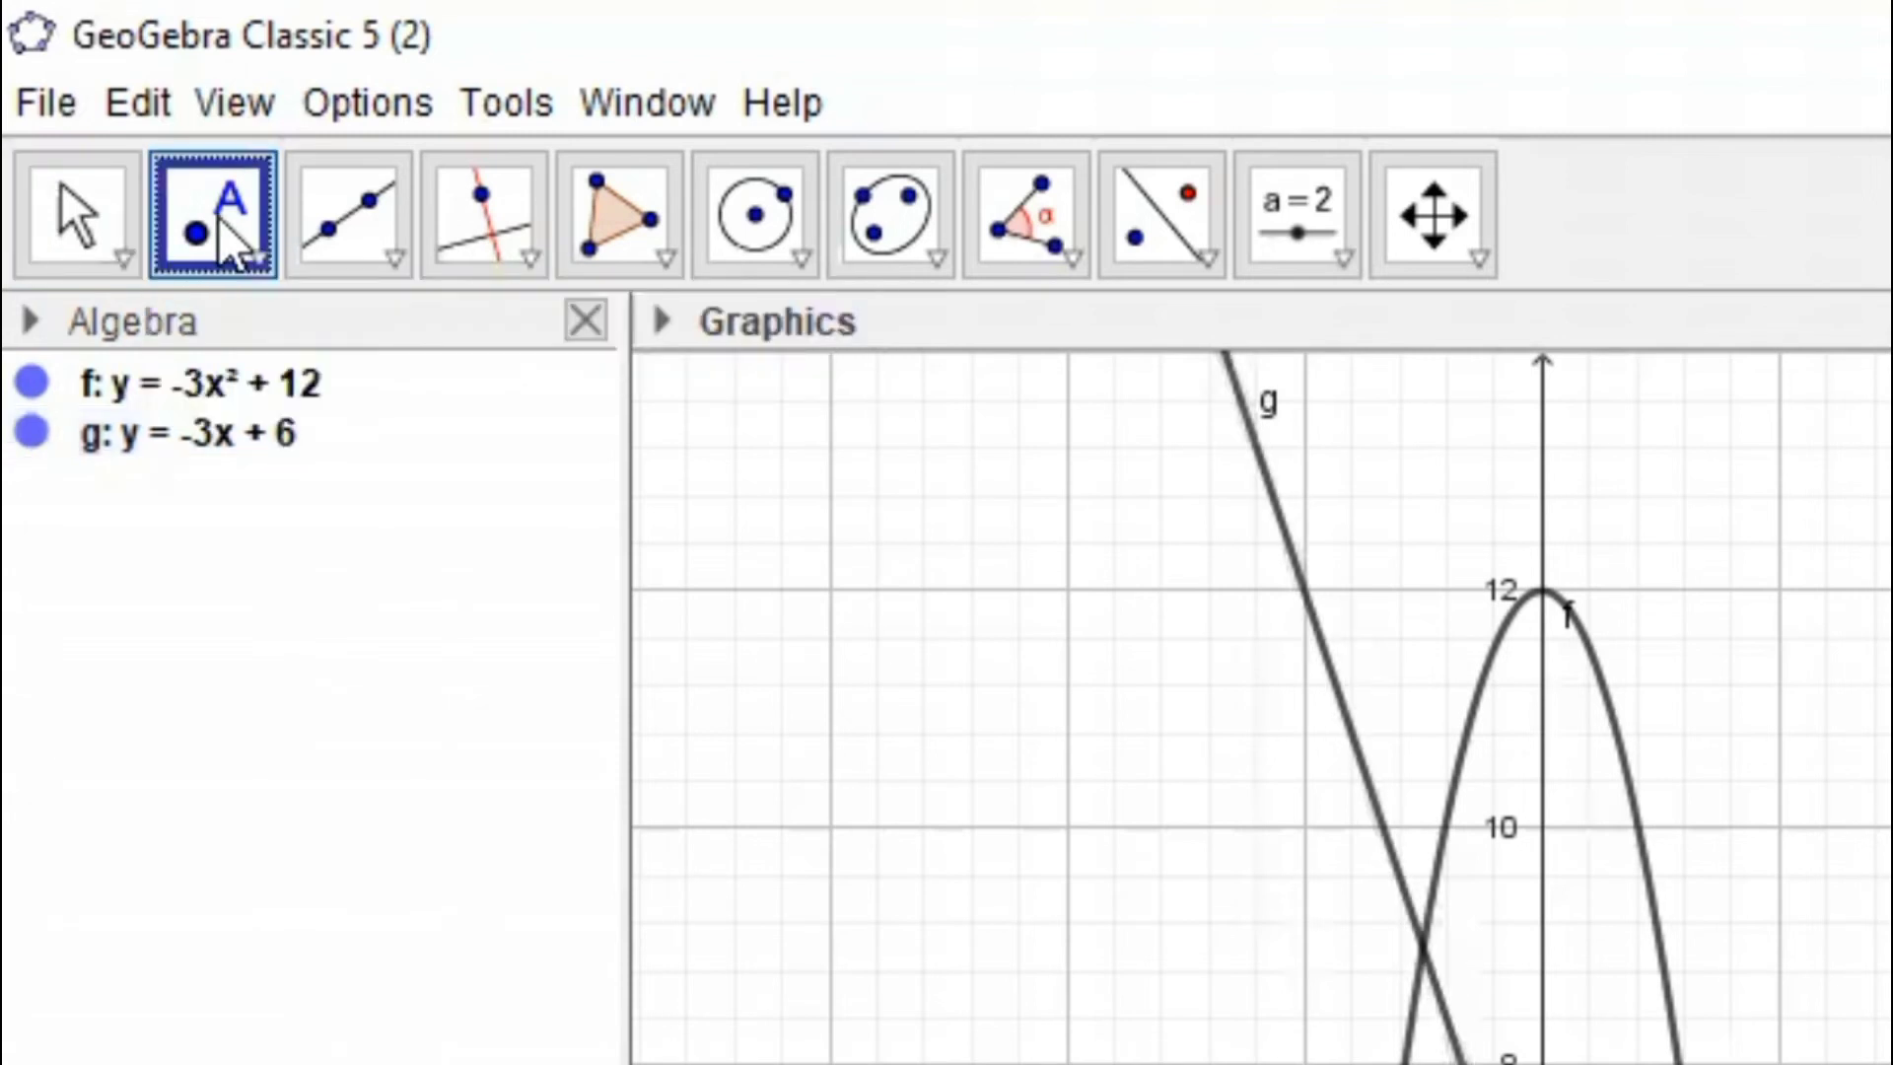
left_click(241, 247)
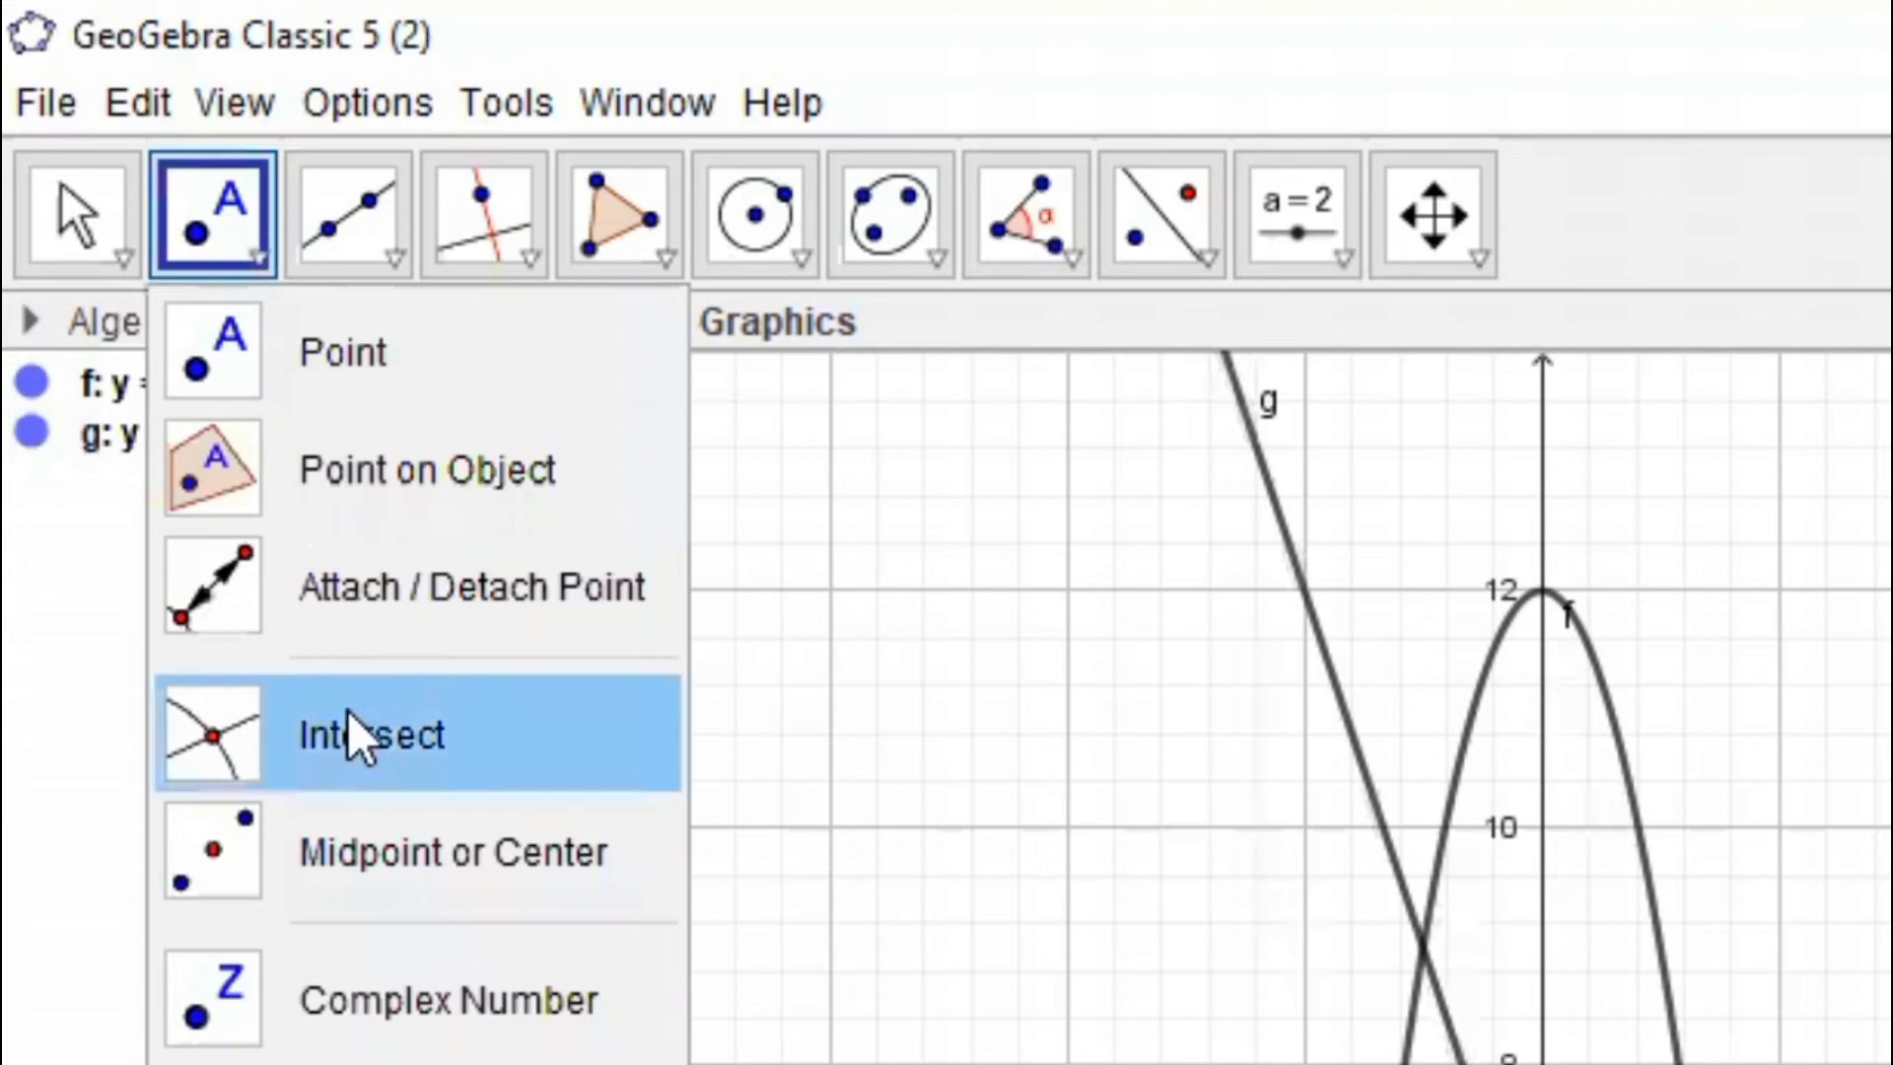
left_click(473, 708)
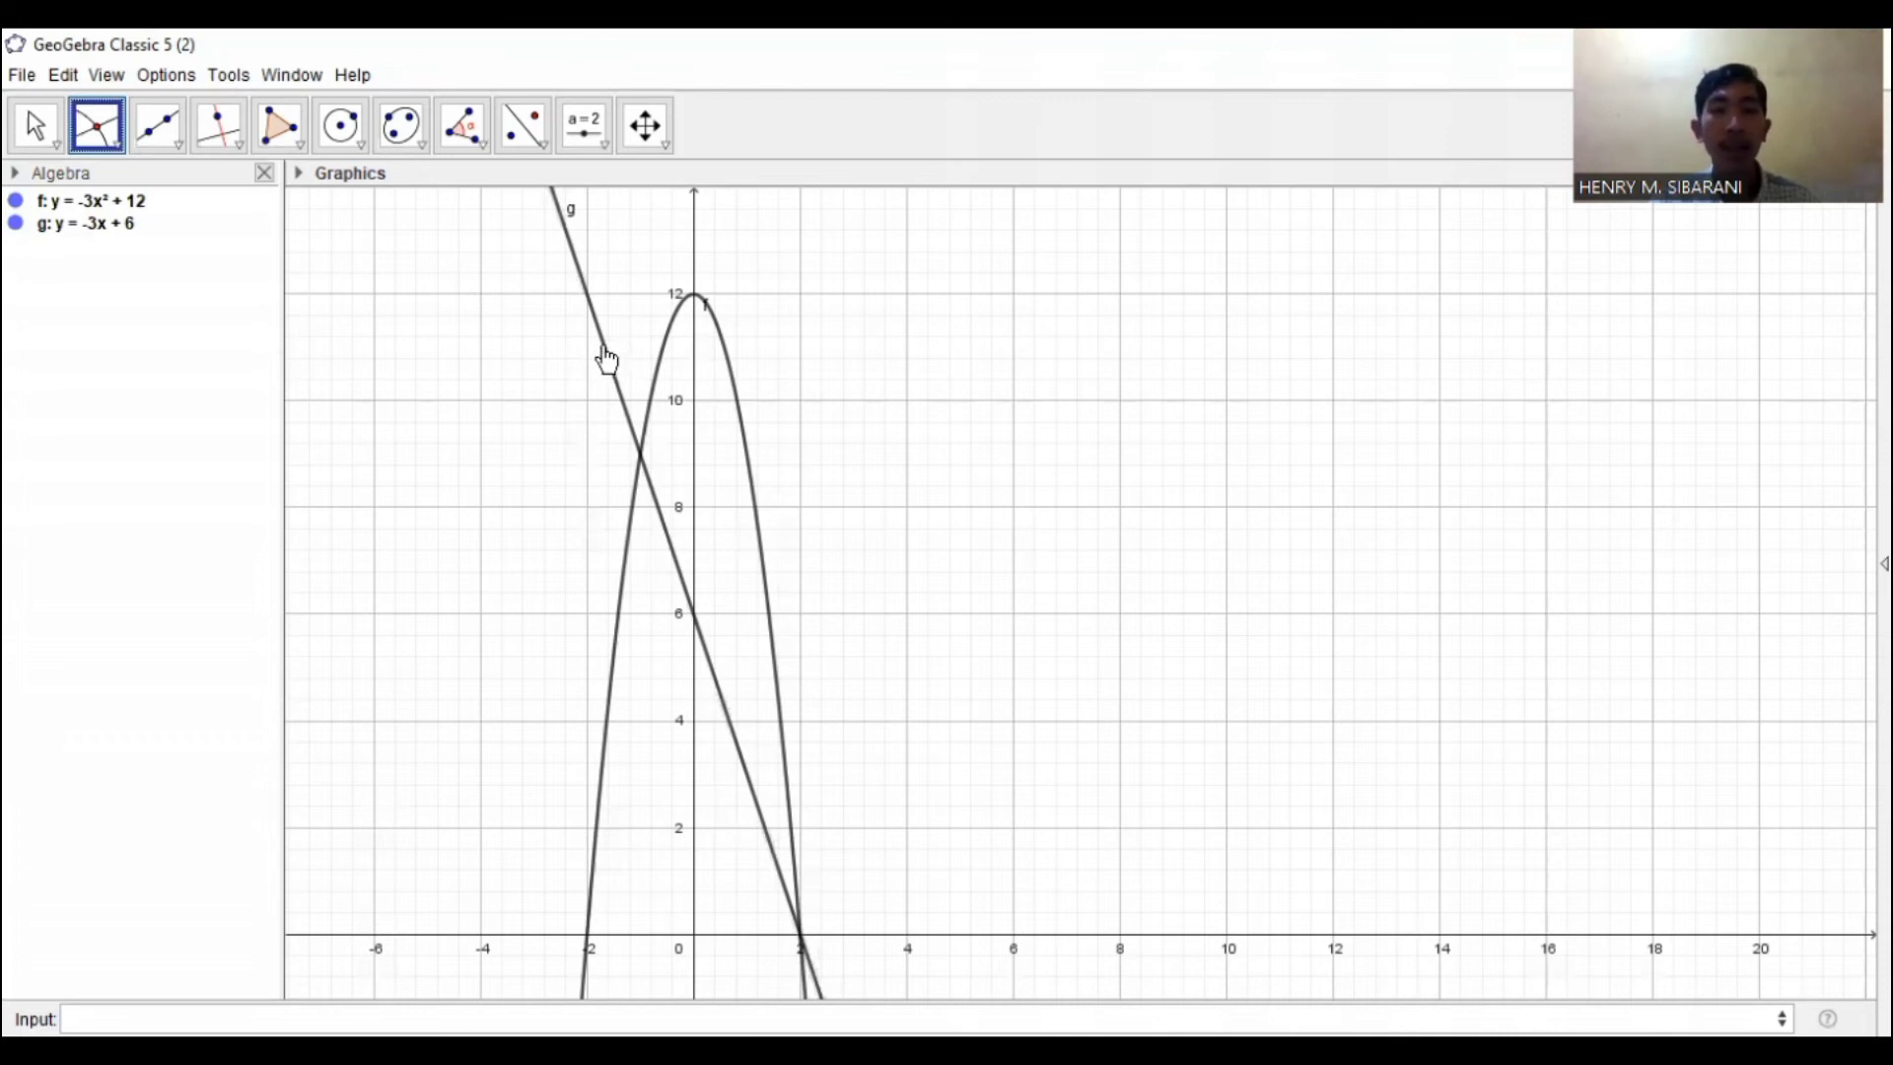
left_click(668, 341)
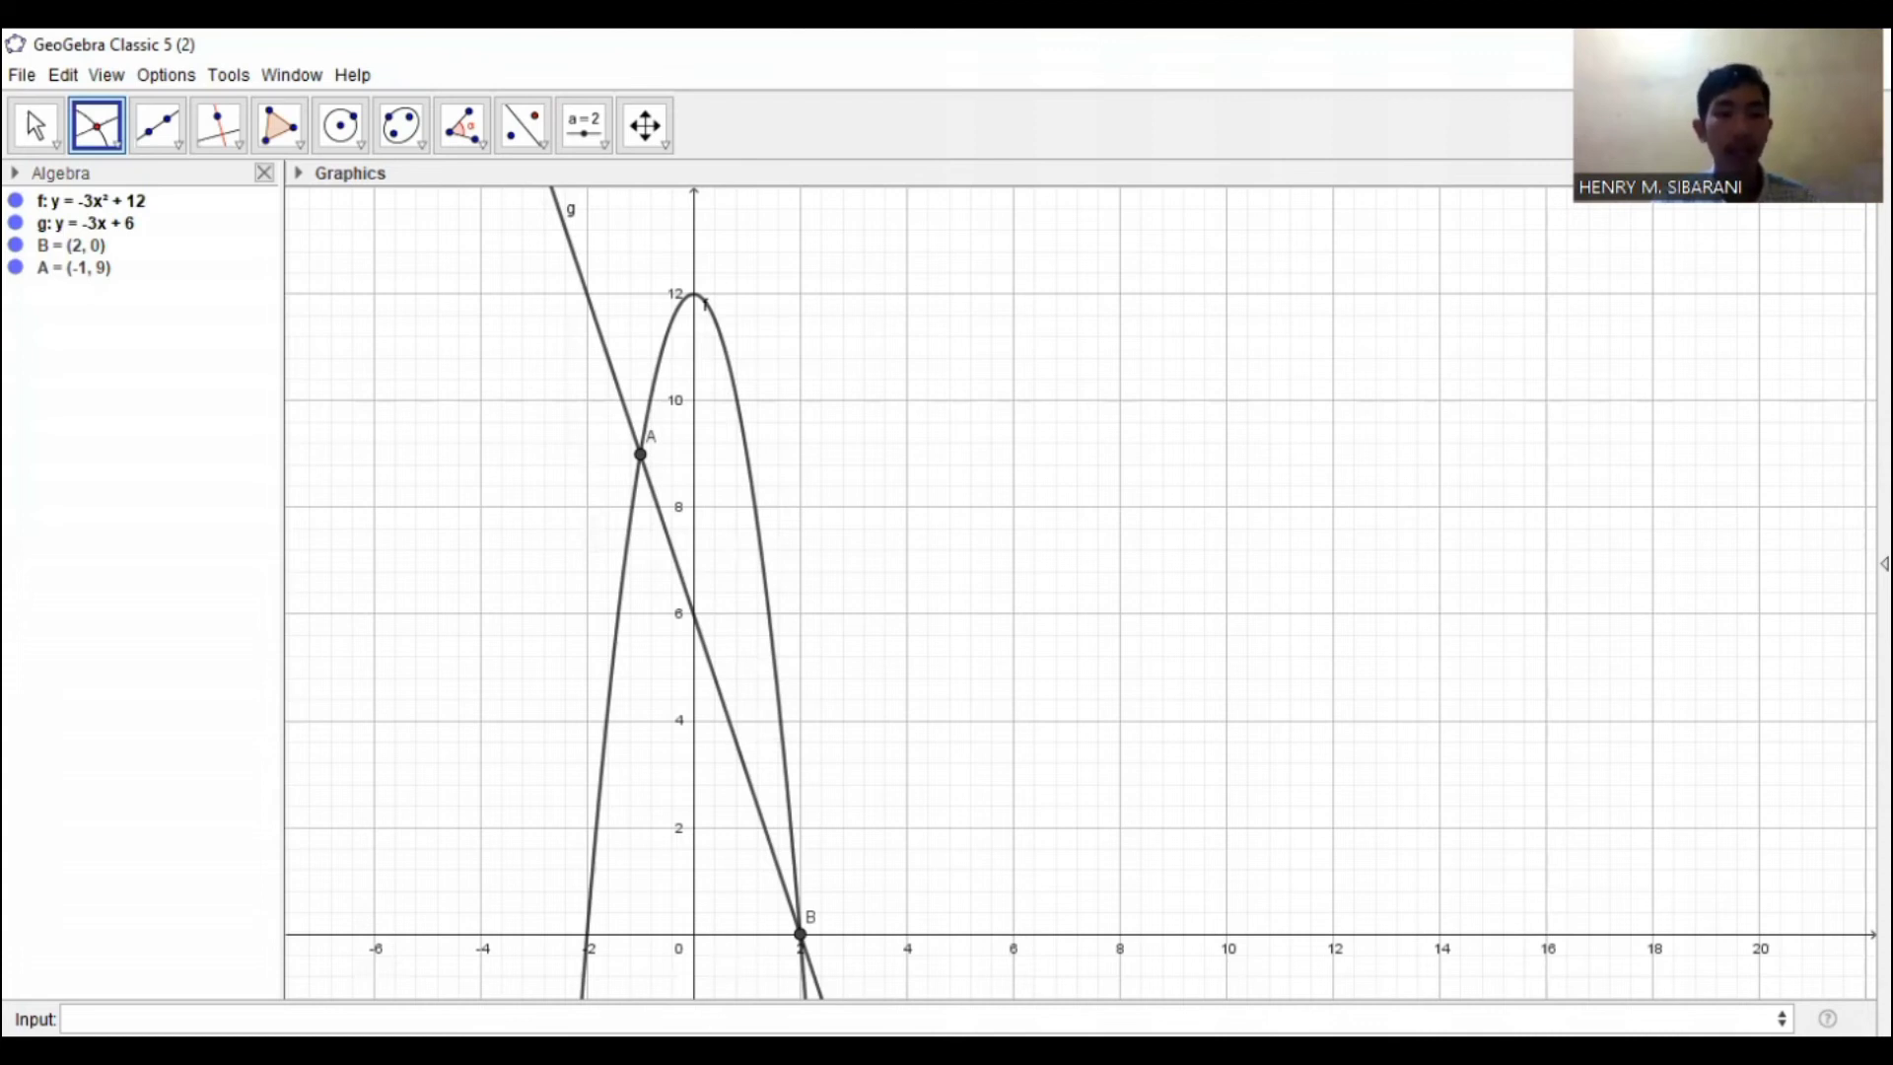
Begin an IntegralBetween command with four arguments, entering f and g as its two functions.
left_click(768, 1019)
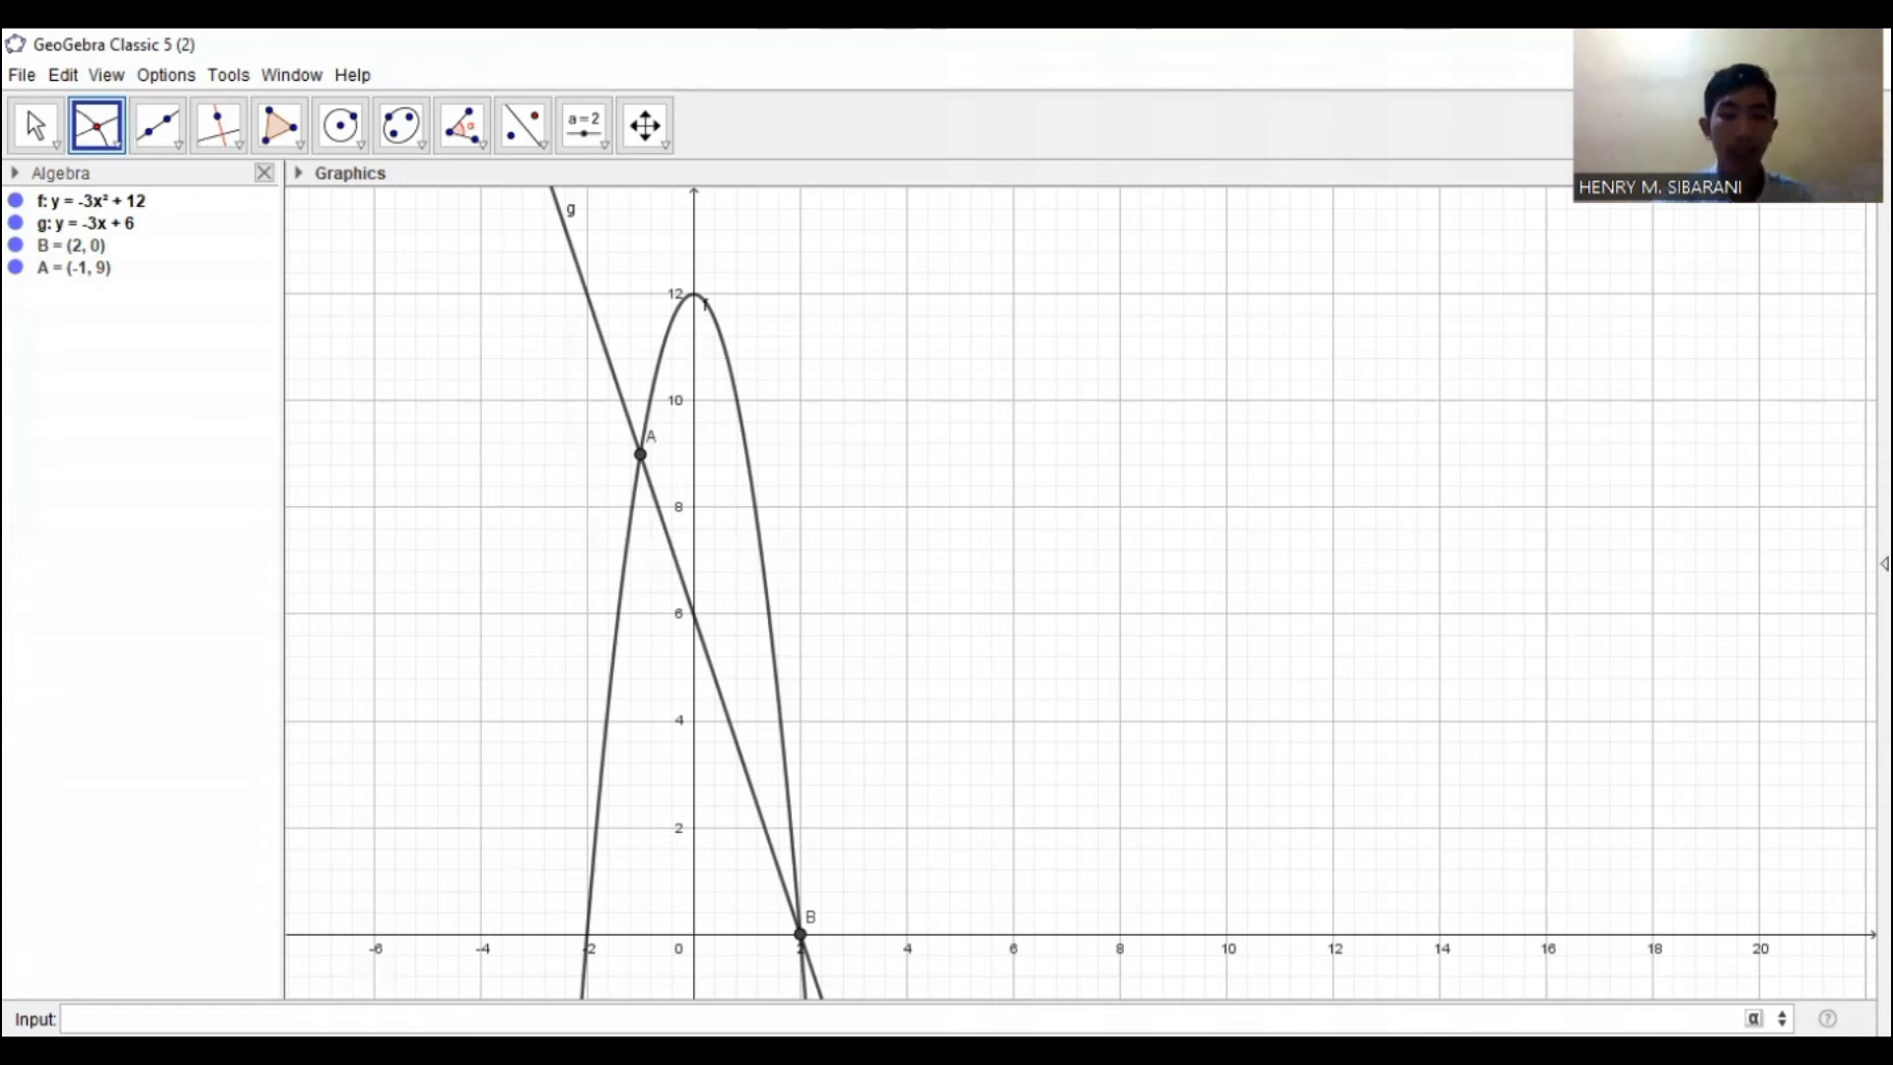
type("integr")
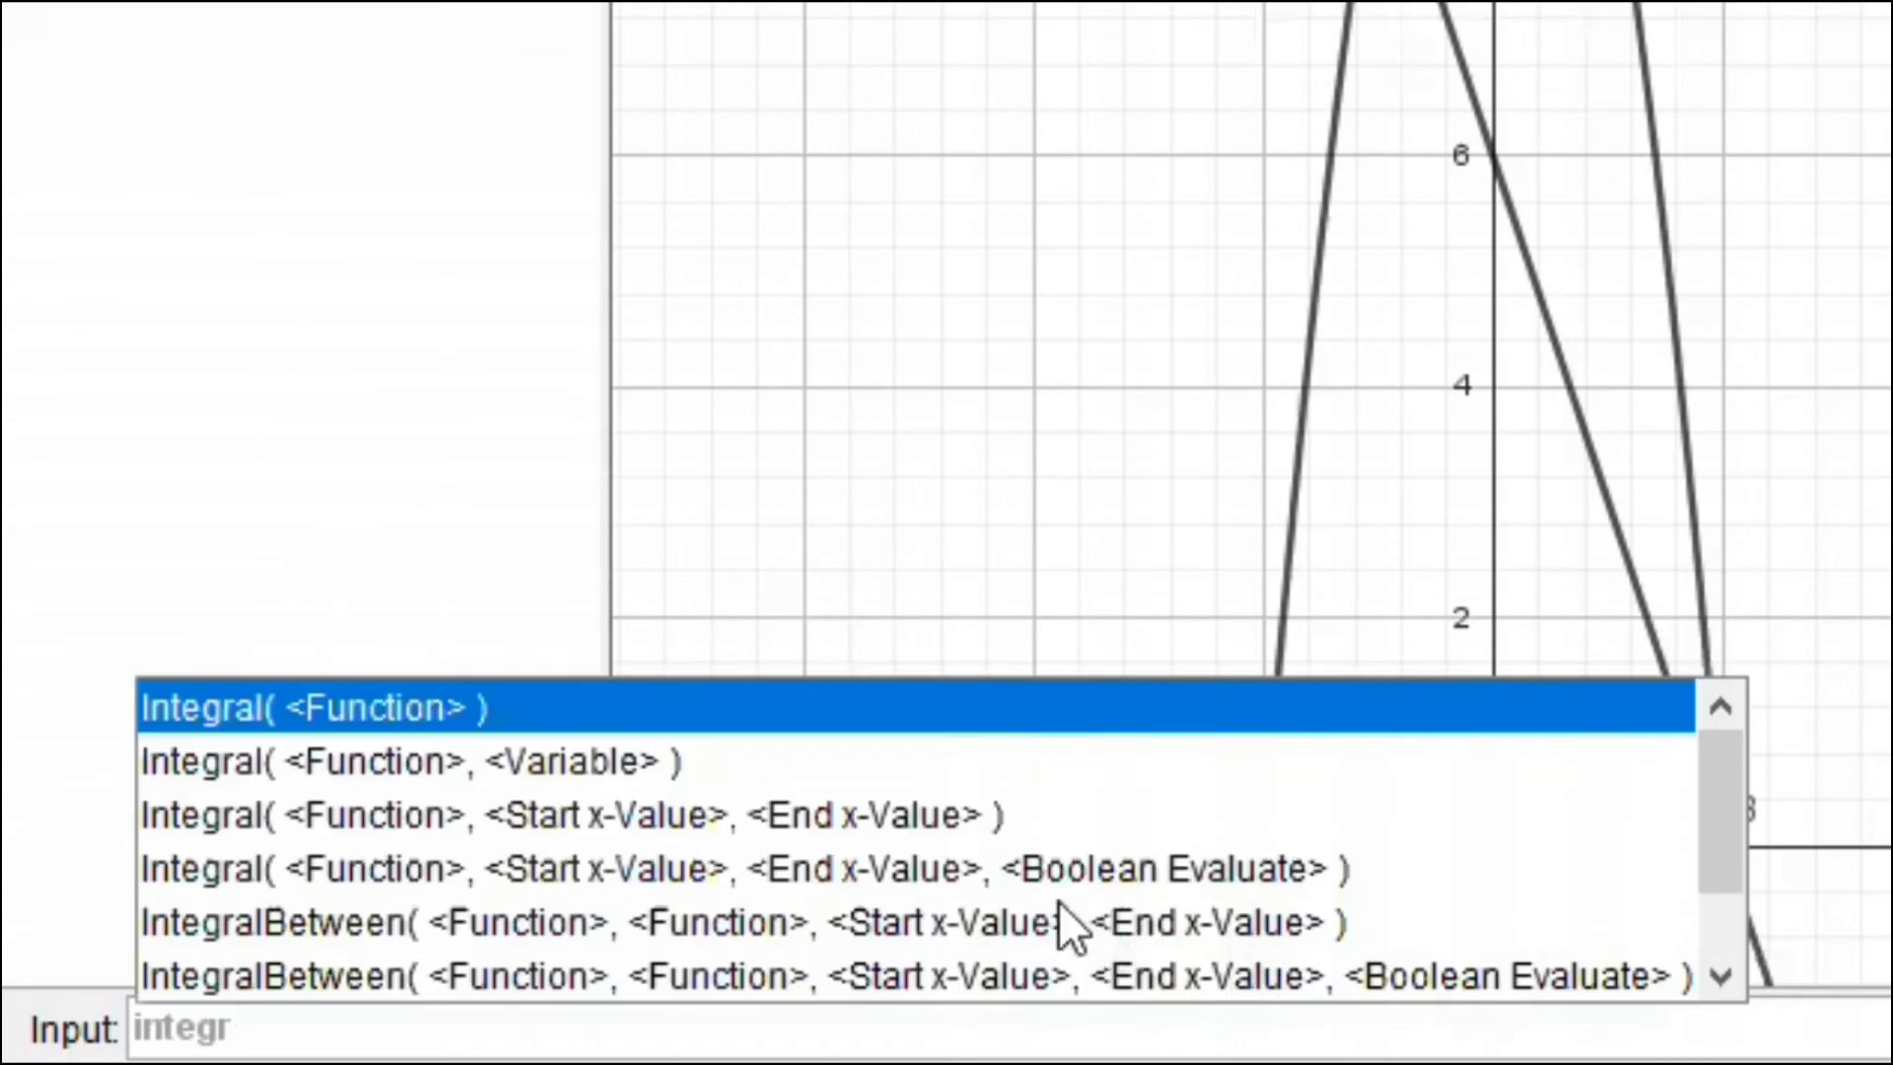
left_click(499, 918)
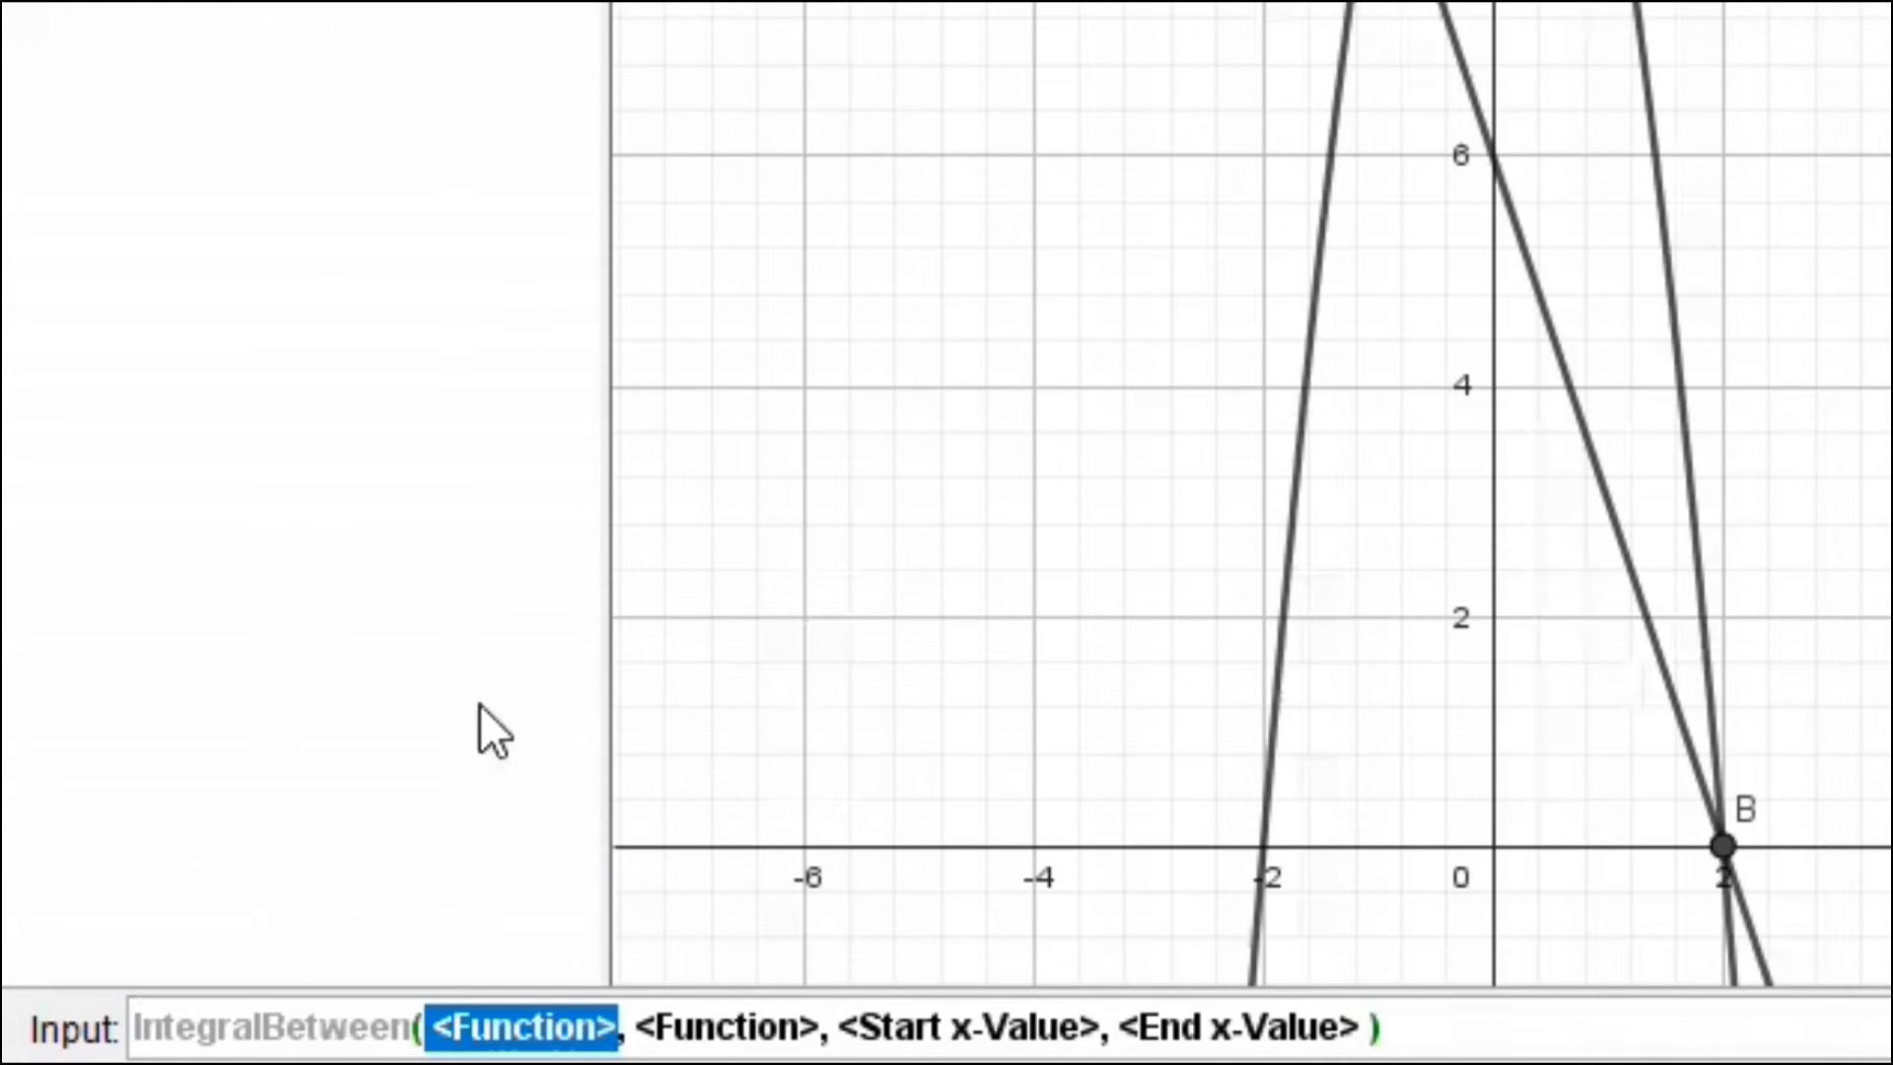
type("f")
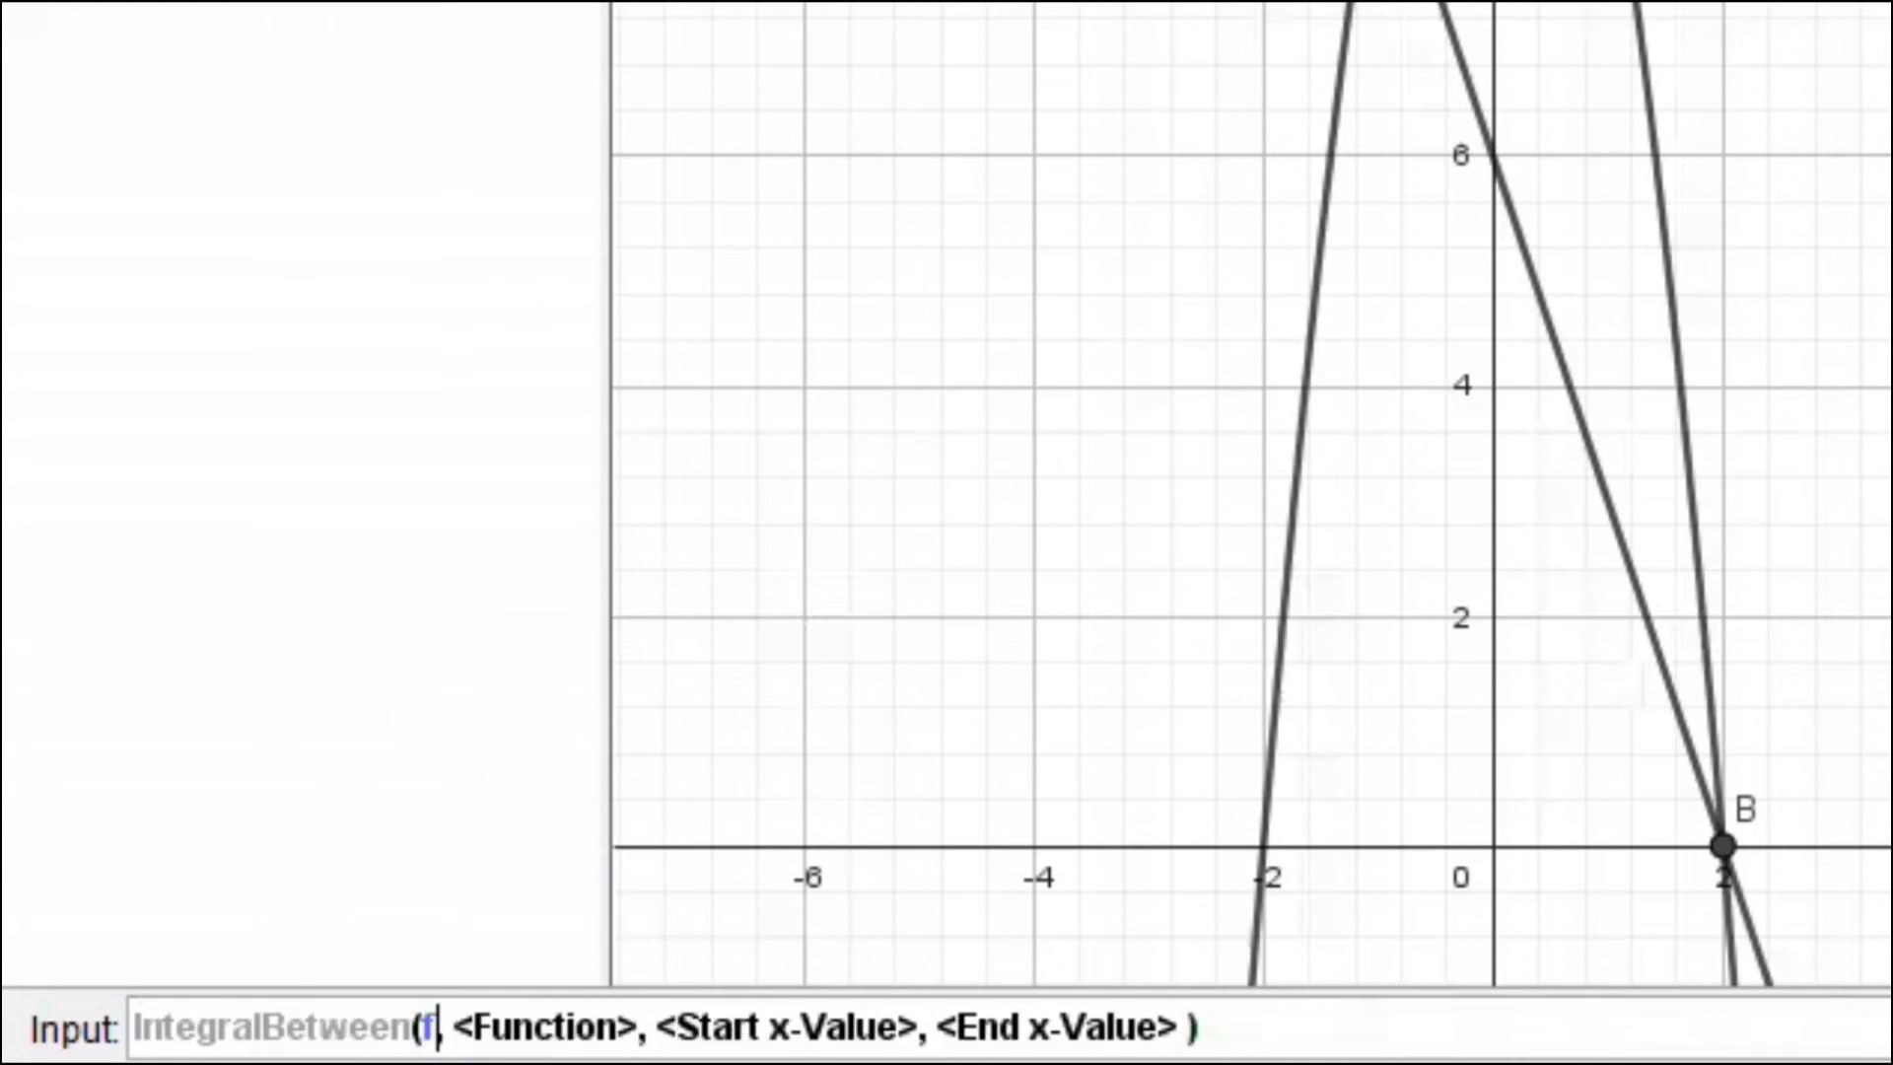
key("Tab")
key("shift+Right")
key("shift+Right")
key("shift+Right")
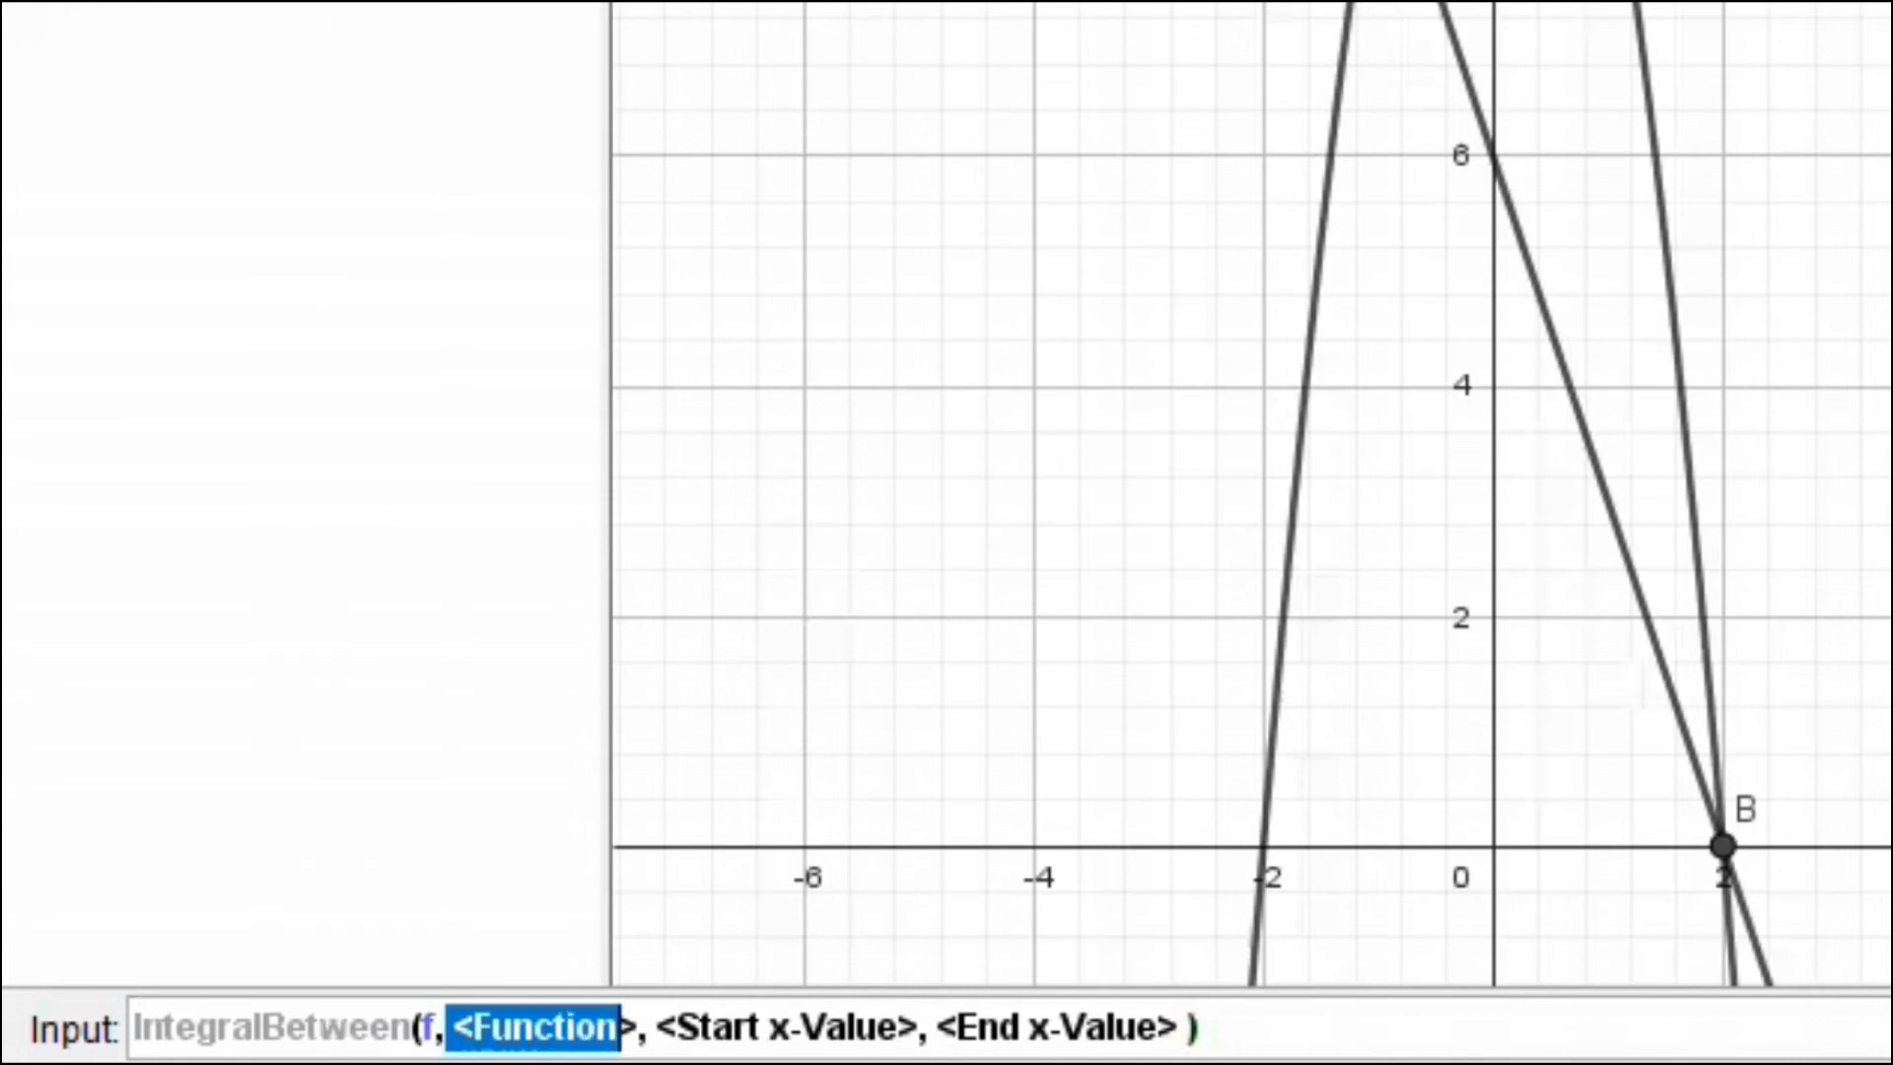
key("shift+Right")
type("g")
Set the integral's start x-value to -1 and end x-value to 2, and create the area between the curves.
left_click_drag(483, 1028, 726, 1028)
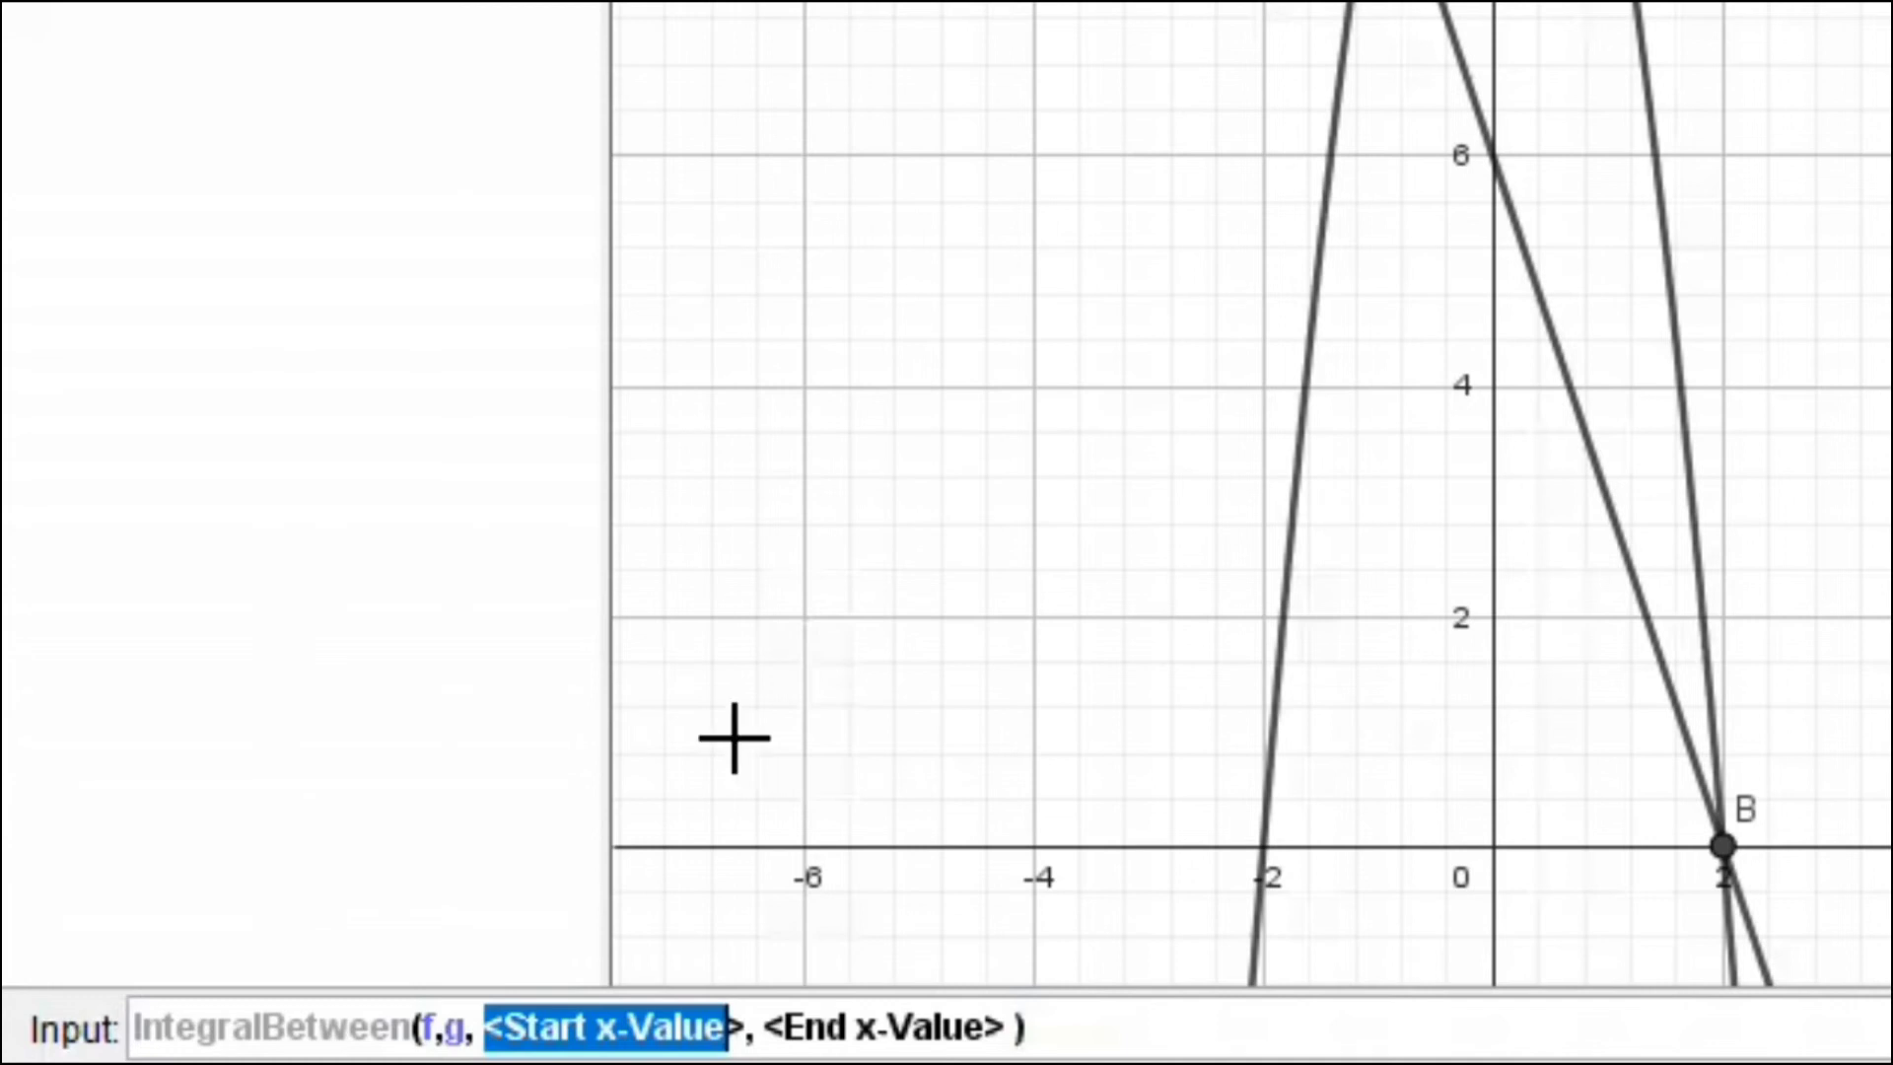
type("-1")
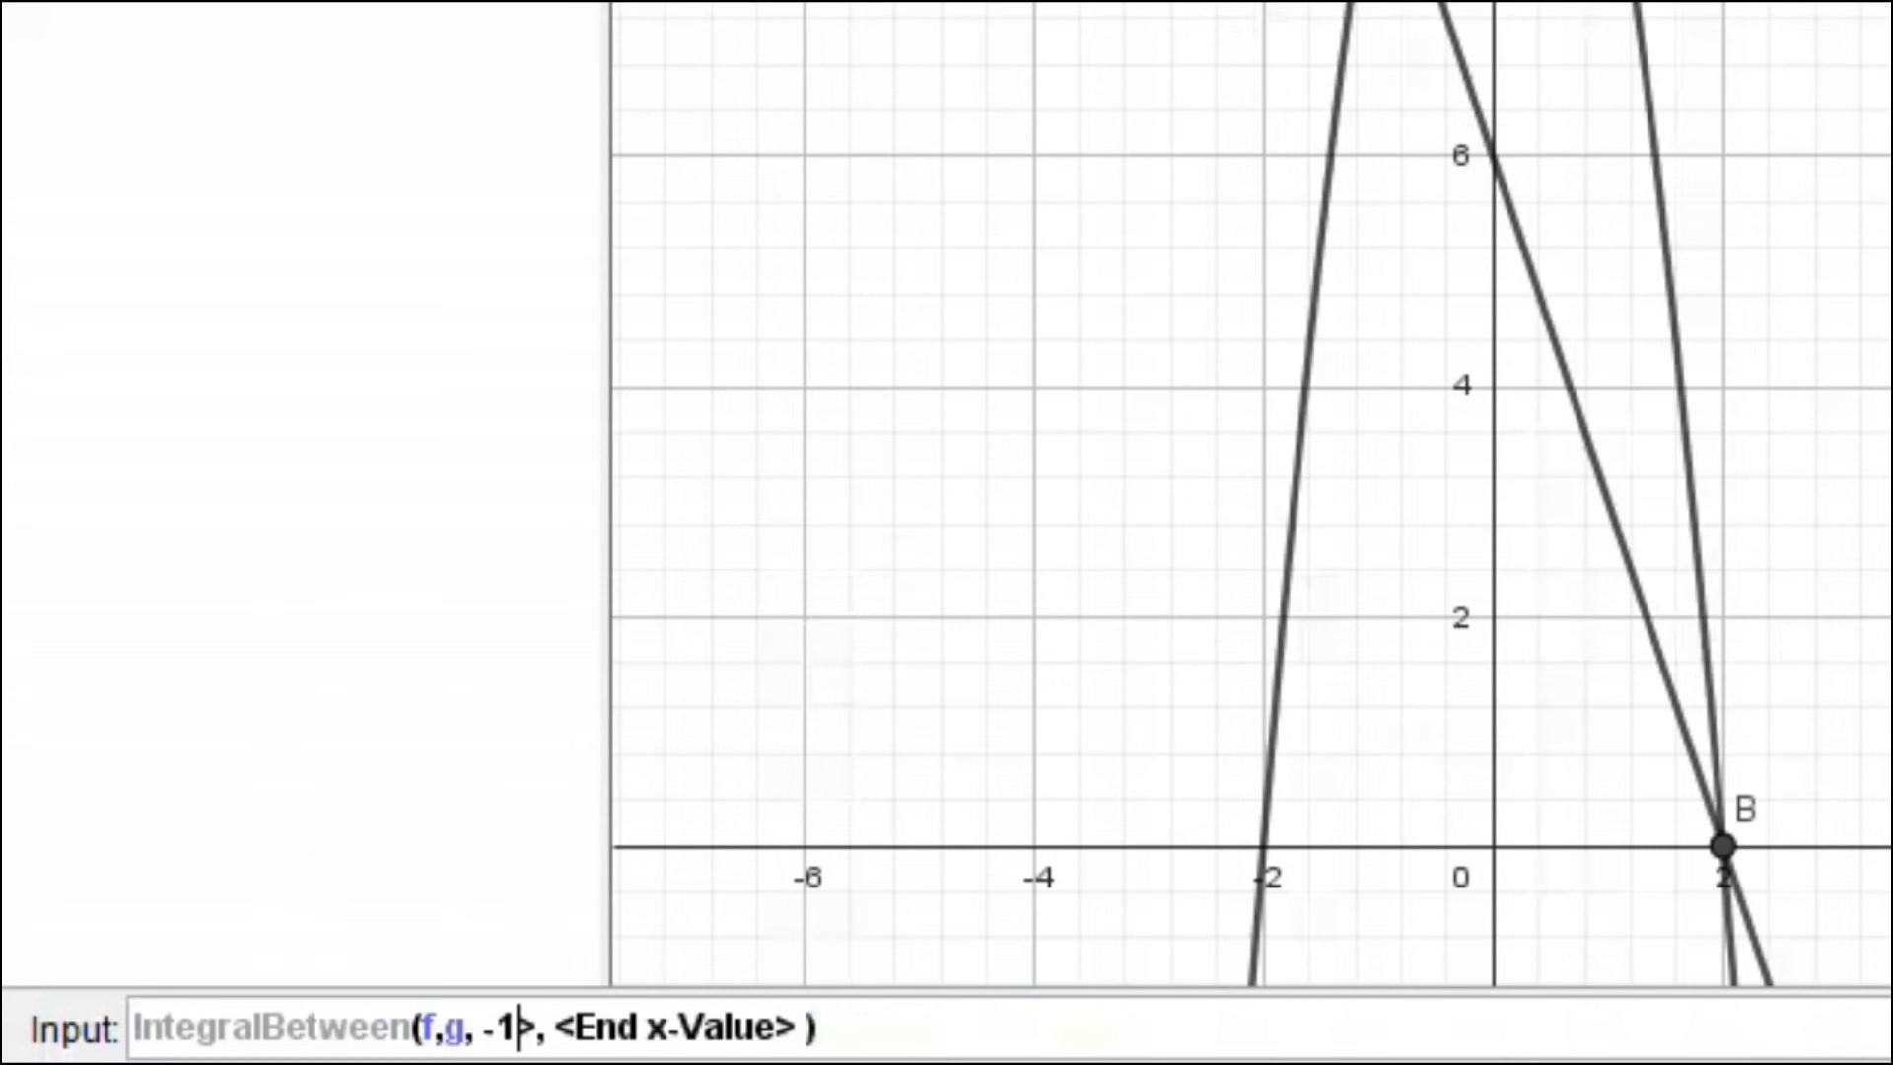
key("Delete")
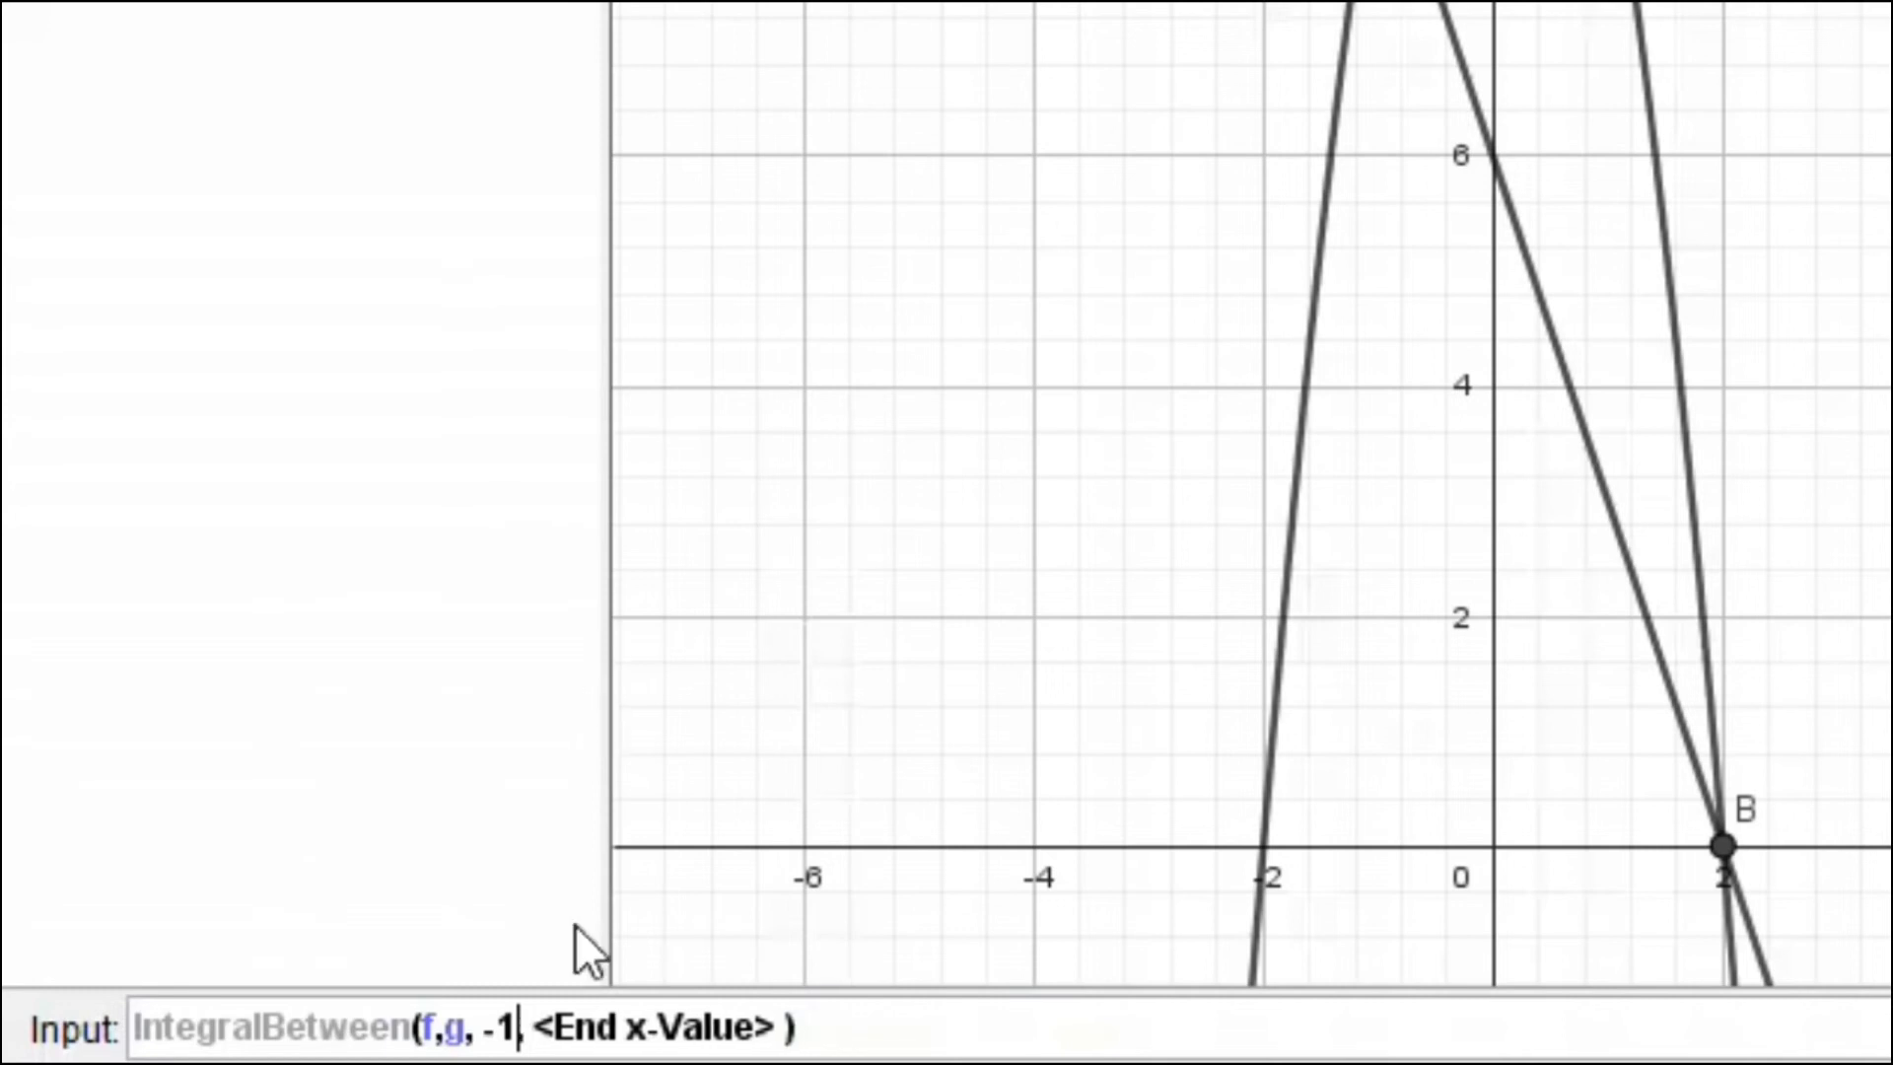
key("Right")
key("shift+Right")
key("shift+Right")
key("shift+Right")
key("shift+Right")
key("shift+Right")
key("shift+Right")
key("shift+Right")
key("shift+Right")
key("shift+Right")
key("shift+Right")
key("shift+Right")
key("shift+Right")
key("shift+Right")
key("shift+Right")
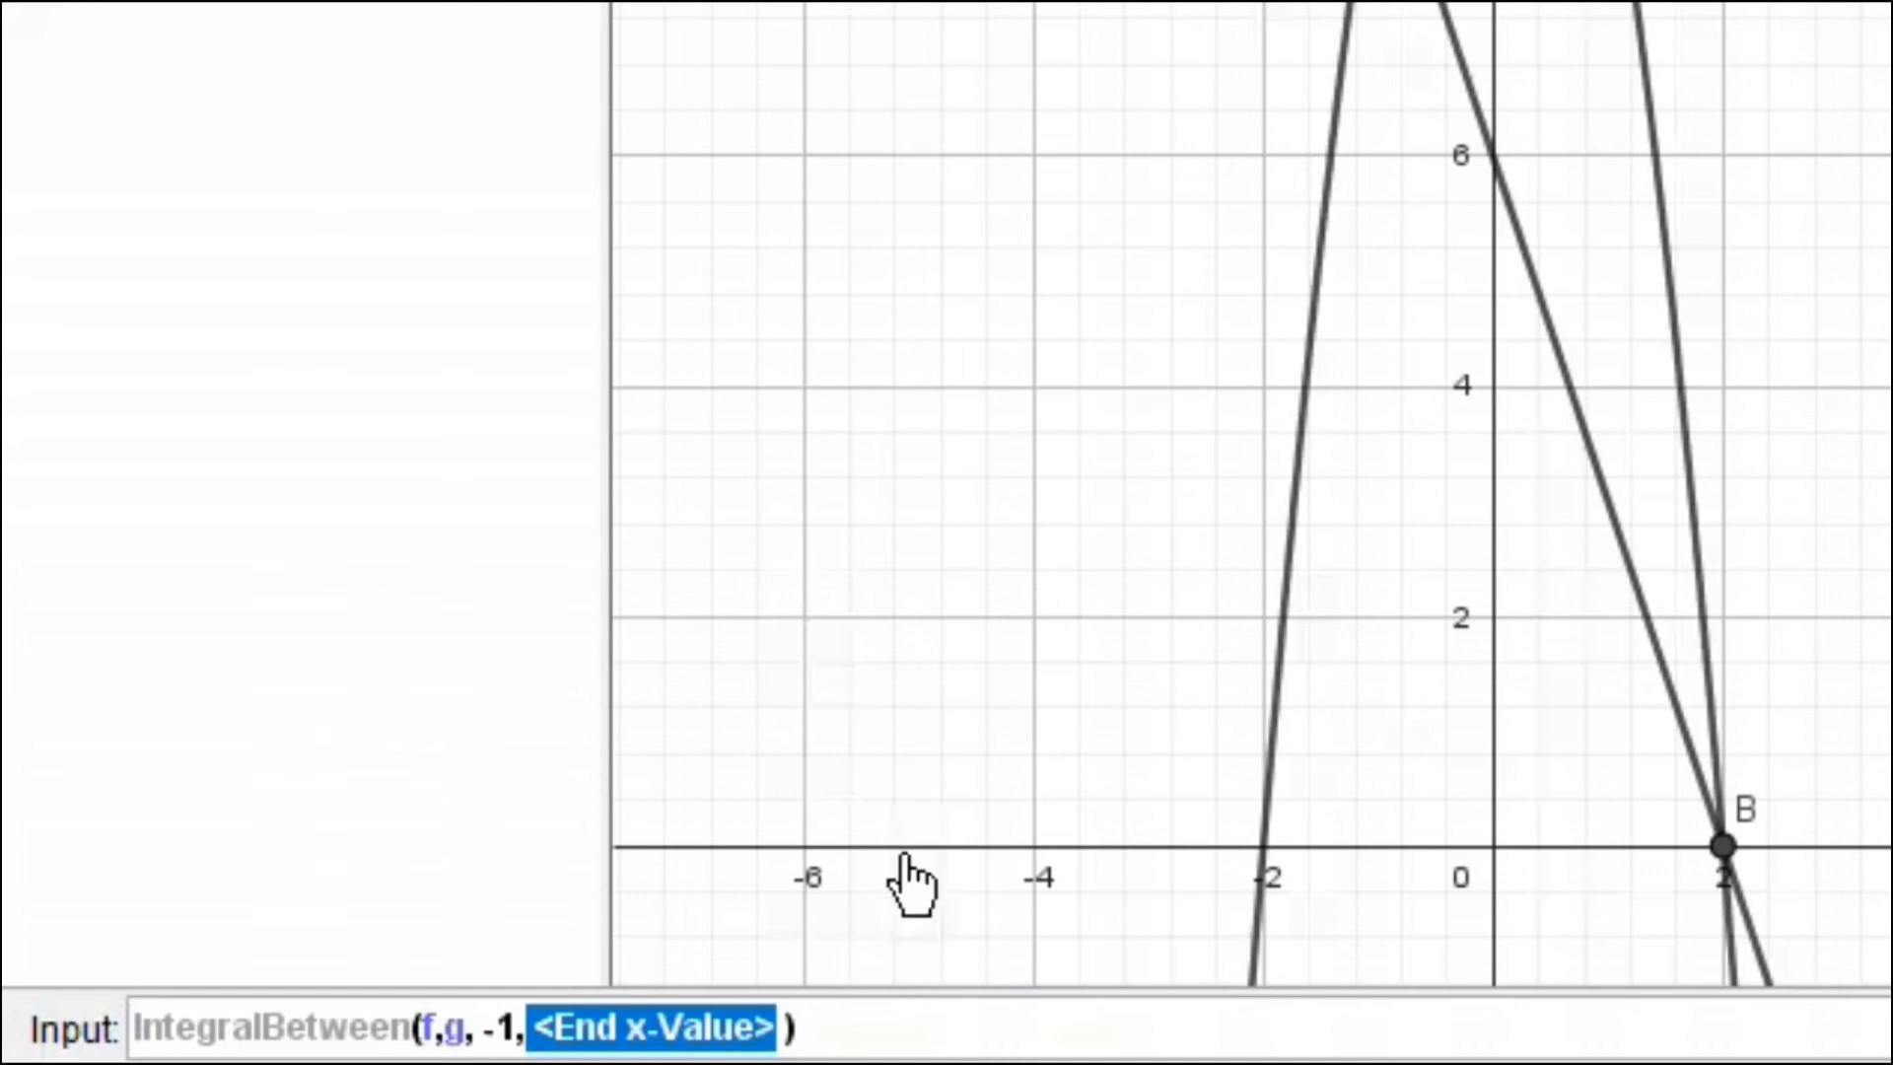
type("2")
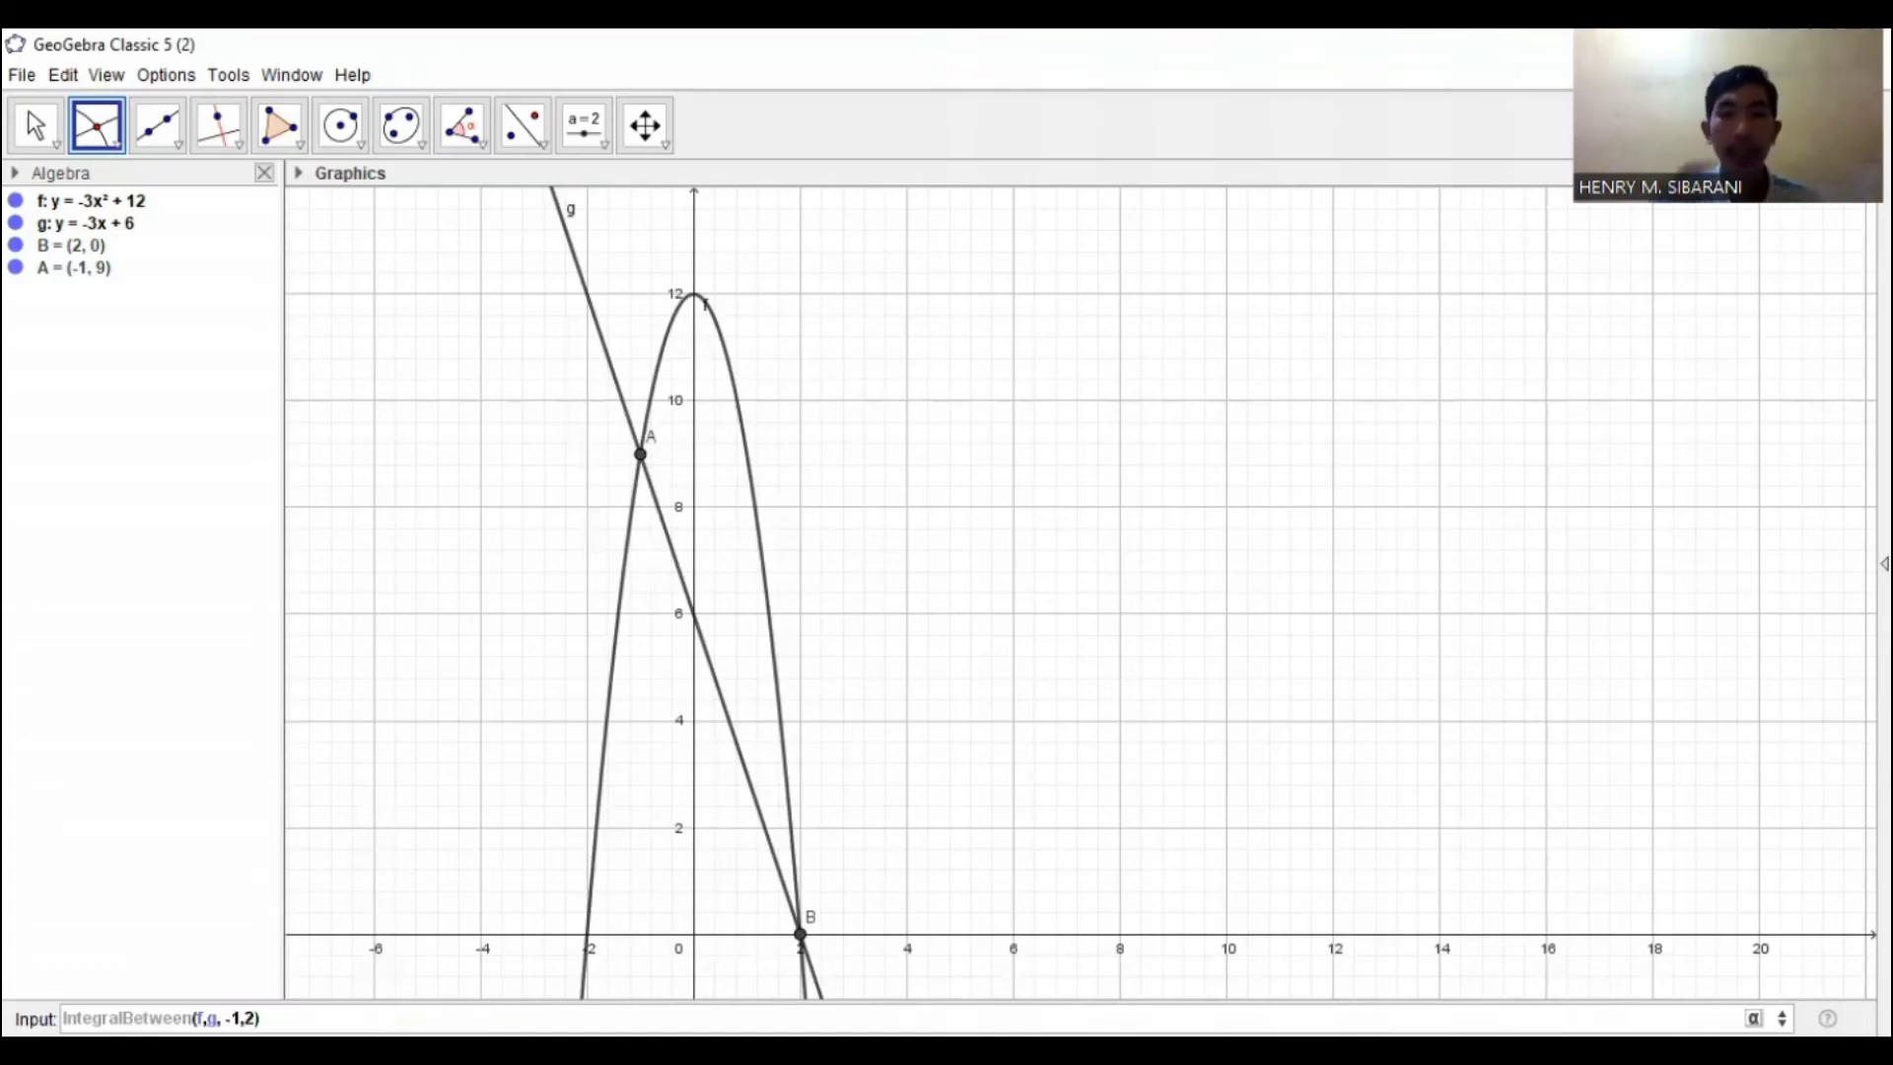
key("Return")
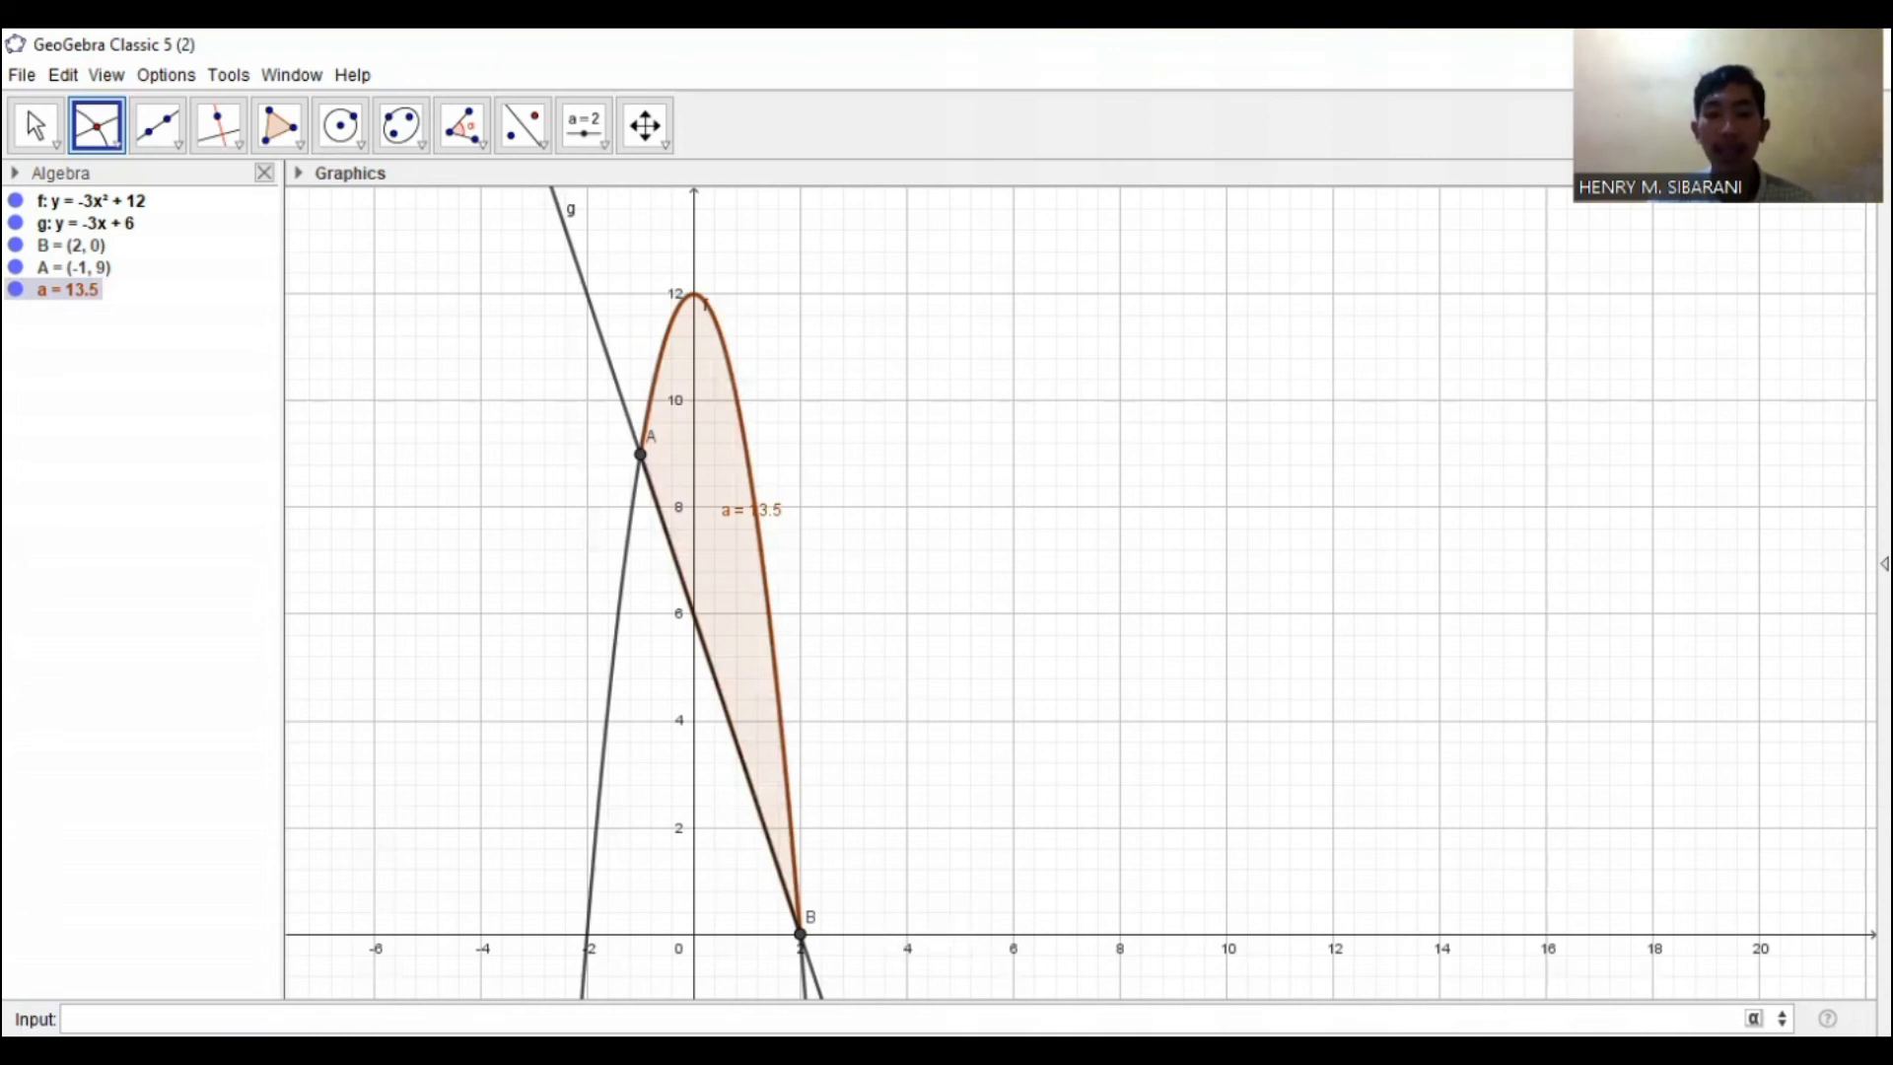
Switch to the Word document with the worked solution and make the line "Mencari titik potong" bold.
key("alt+Tab")
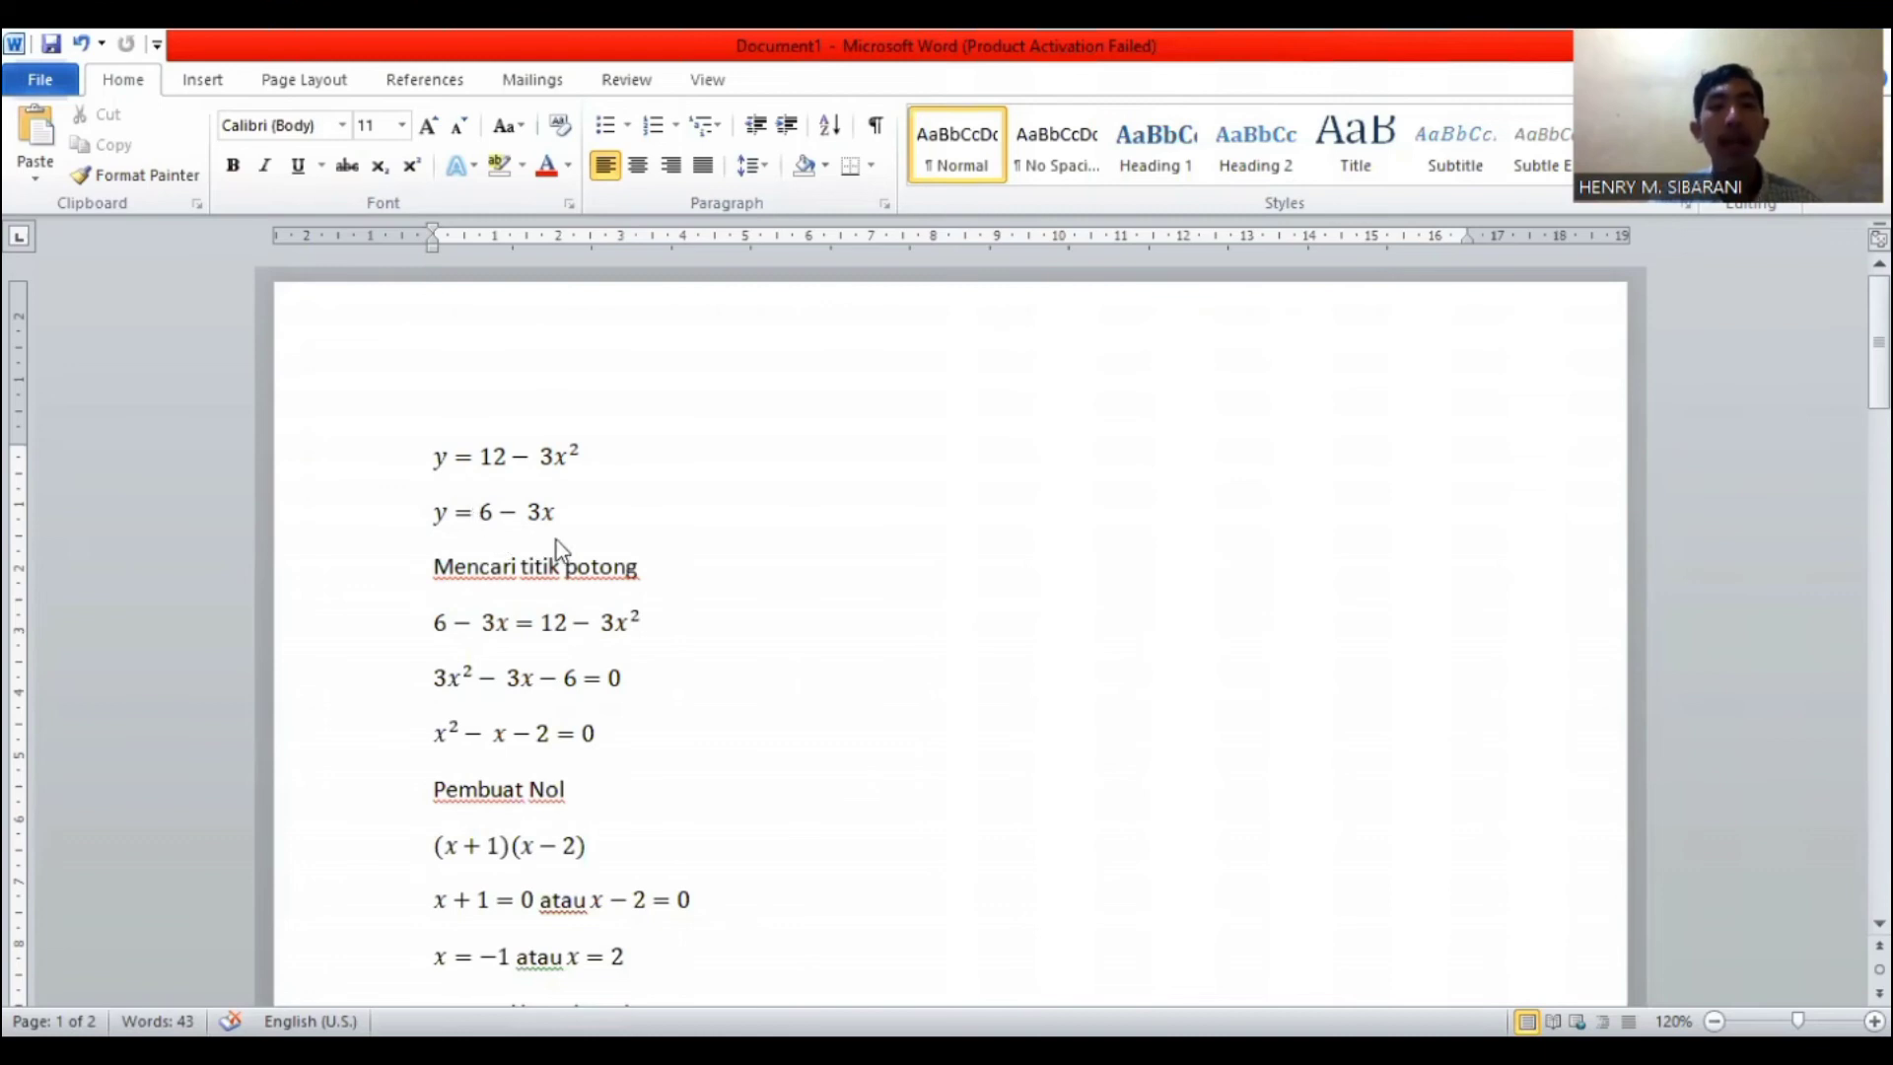
left_click_drag(470, 568, 602, 570)
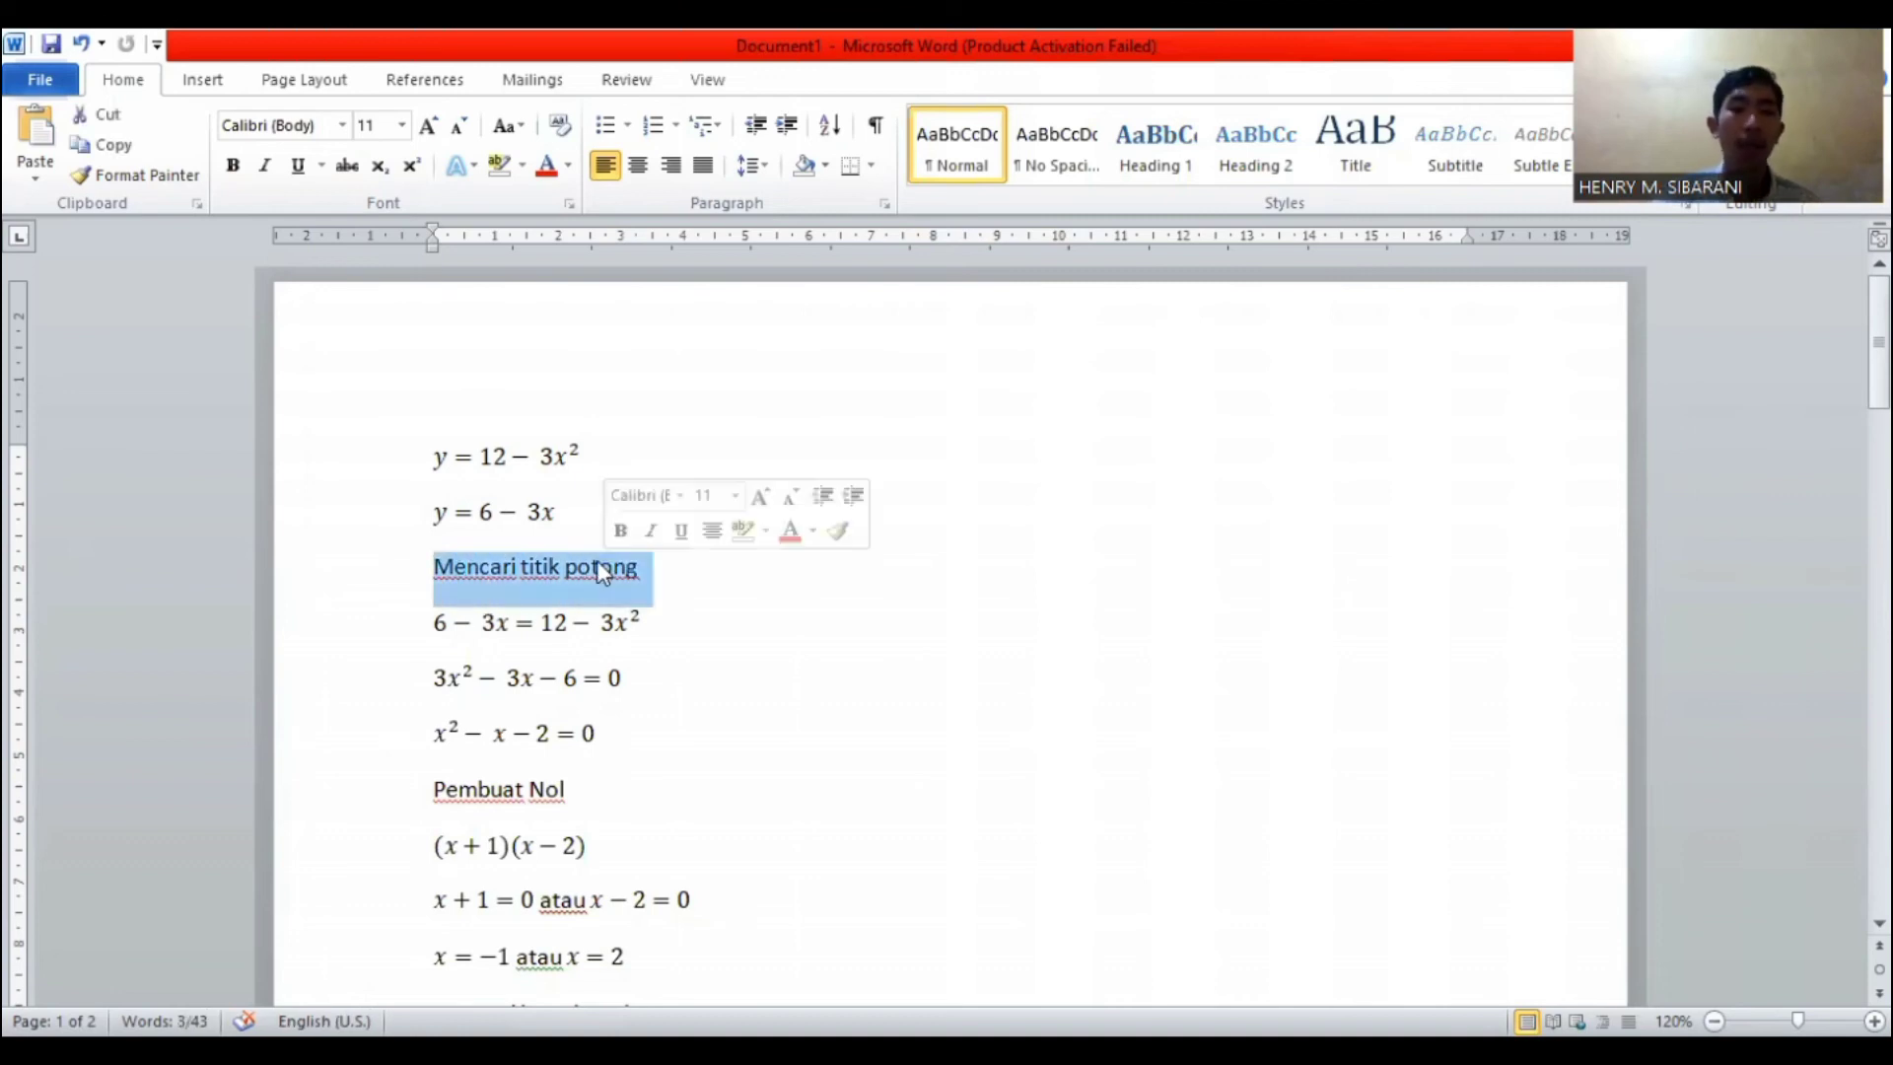
key("ctrl+b")
key("Down")
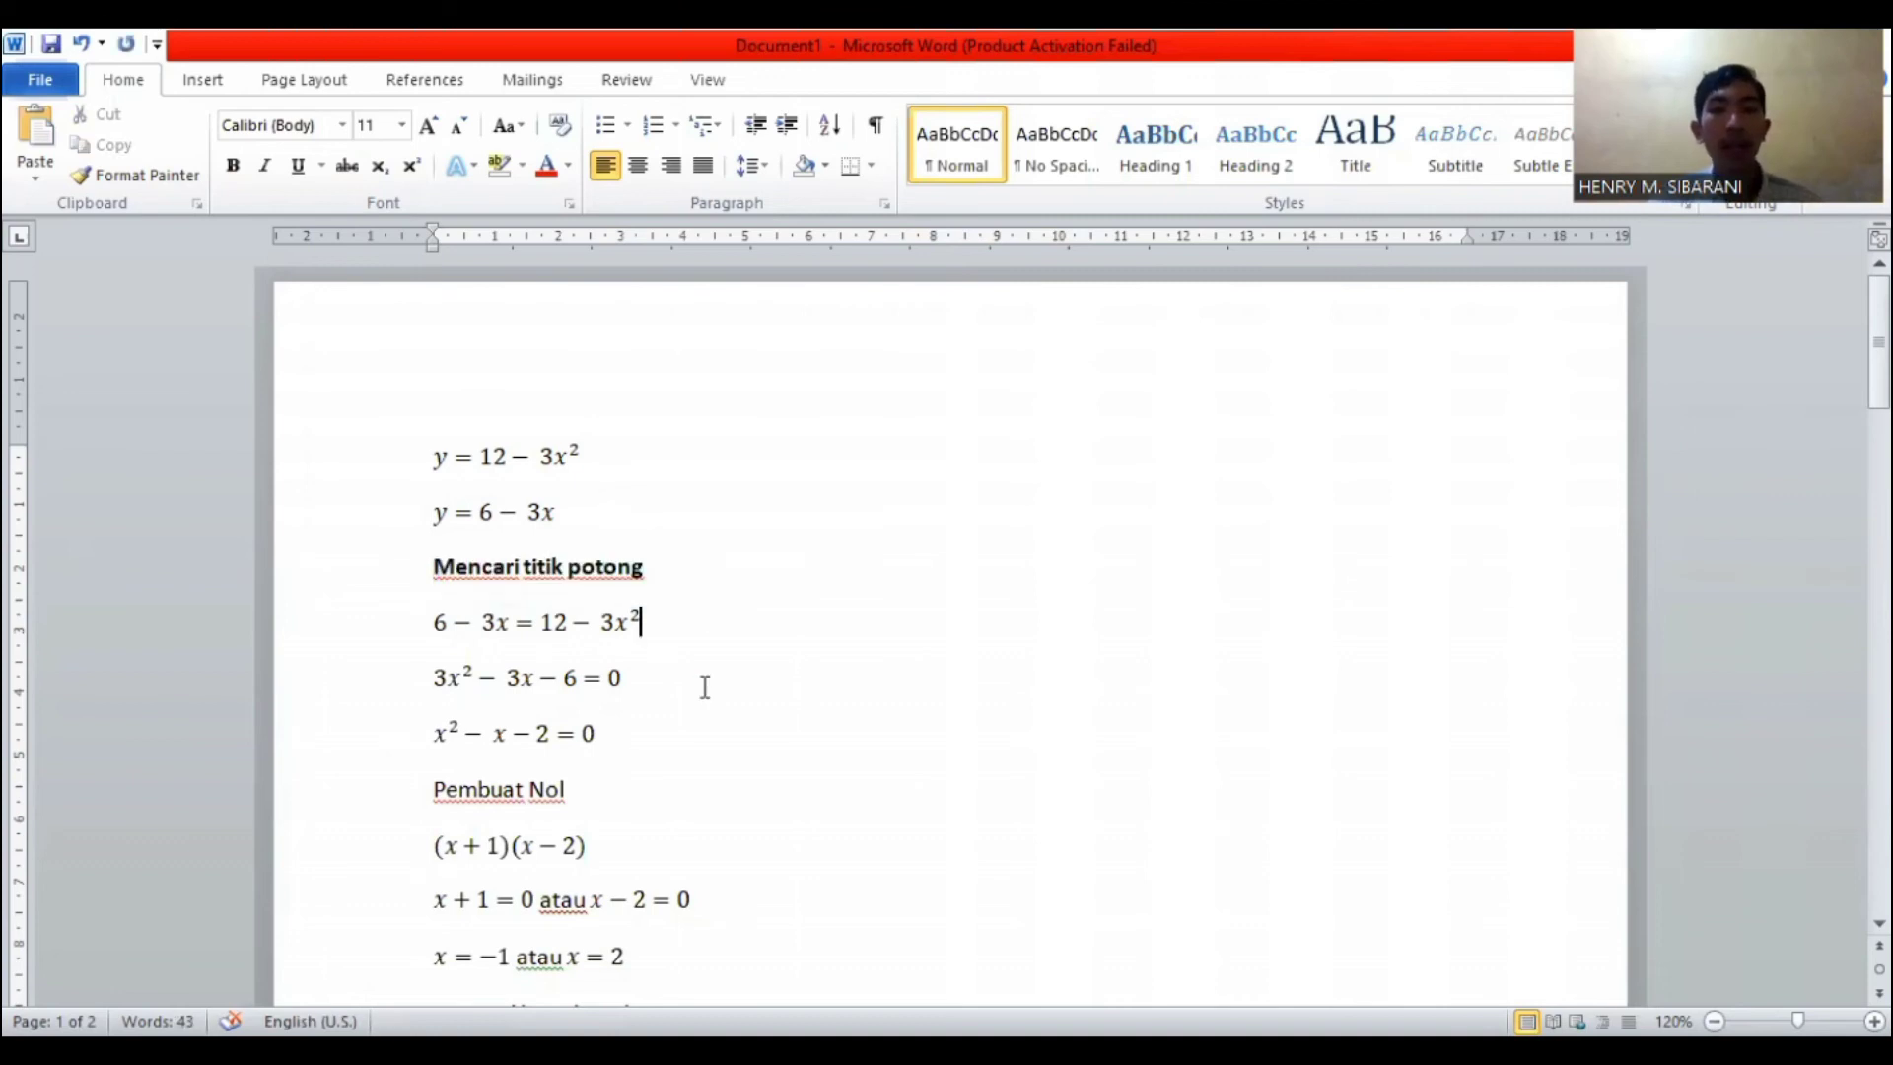